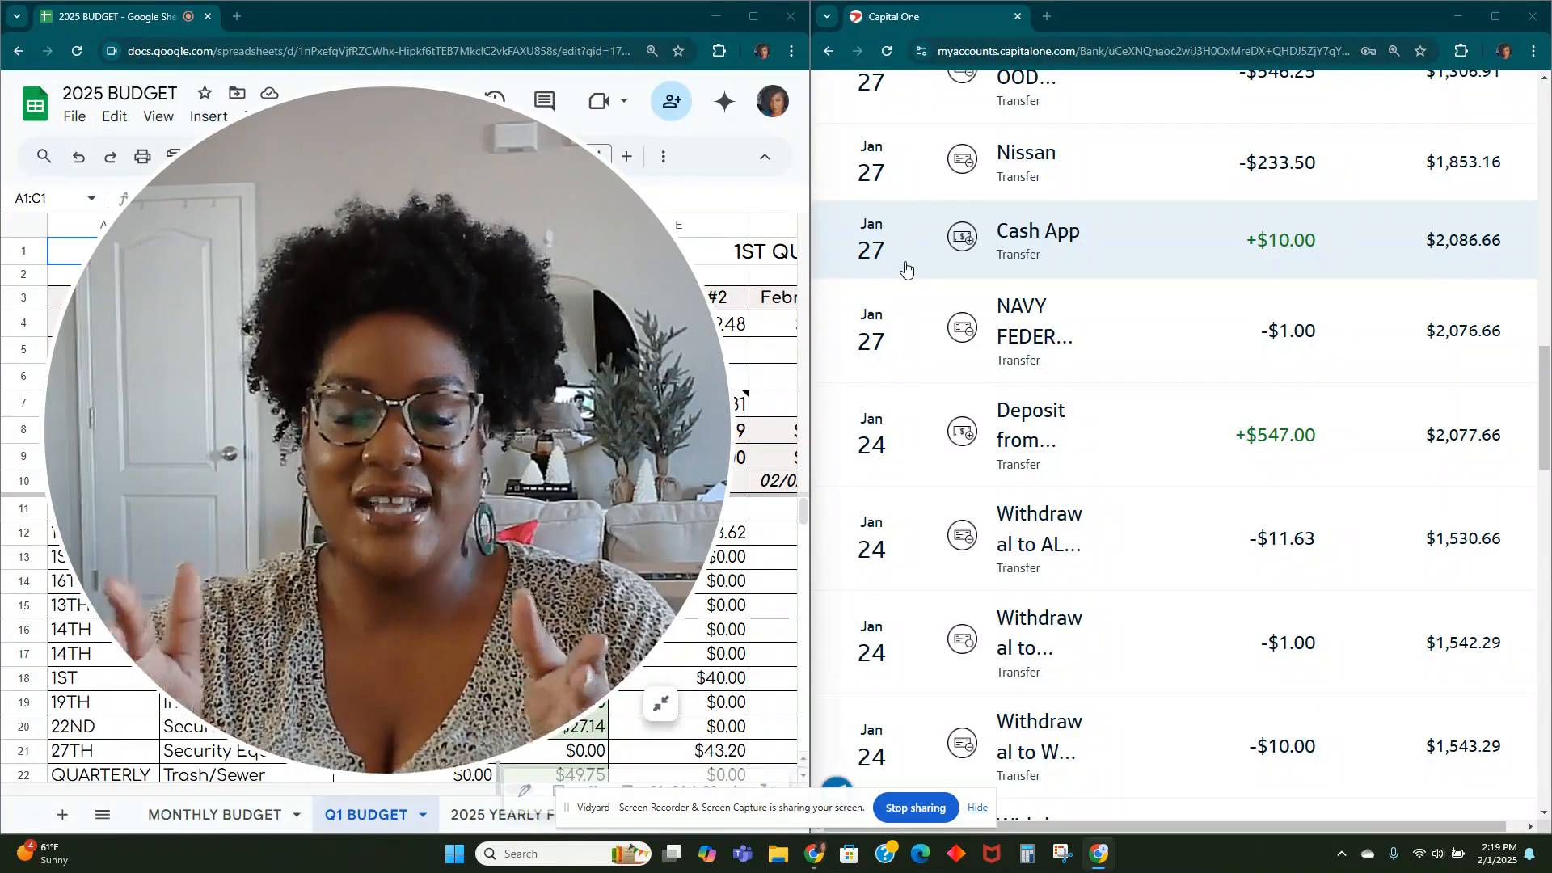
Step: Examine the statement details of the January 24 withdrawal of $10.00 in the bank transactions
{"action": "left_click", "coordinate": [654, 709]}
{"action": "left_click_drag", "start_coordinate": [154, 735], "coordinate": [139, 200]}
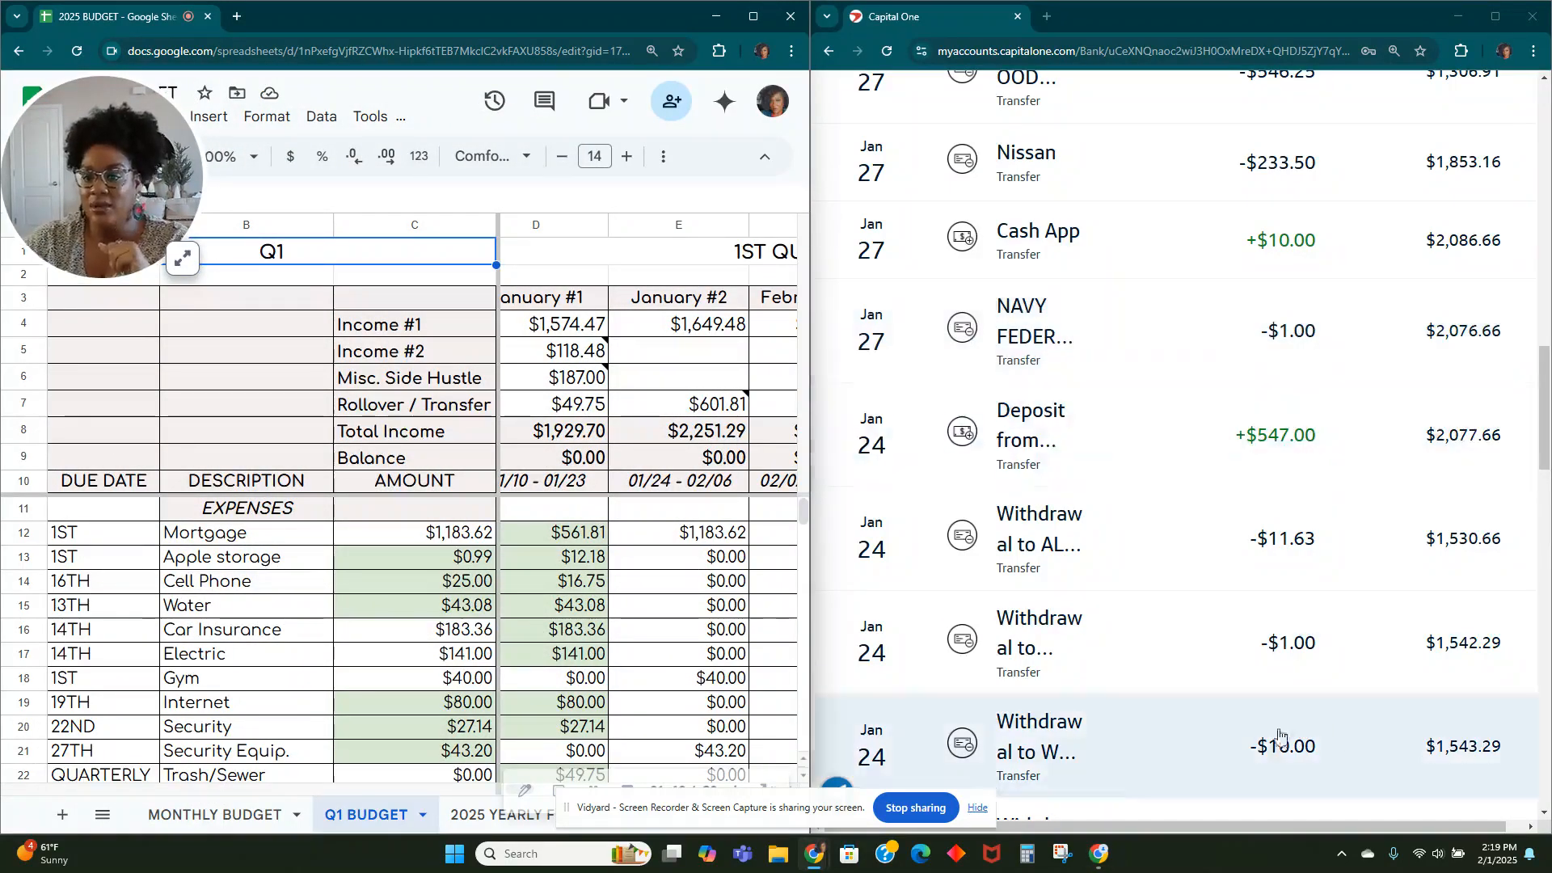
{"action": "left_click", "coordinate": [1182, 753]}
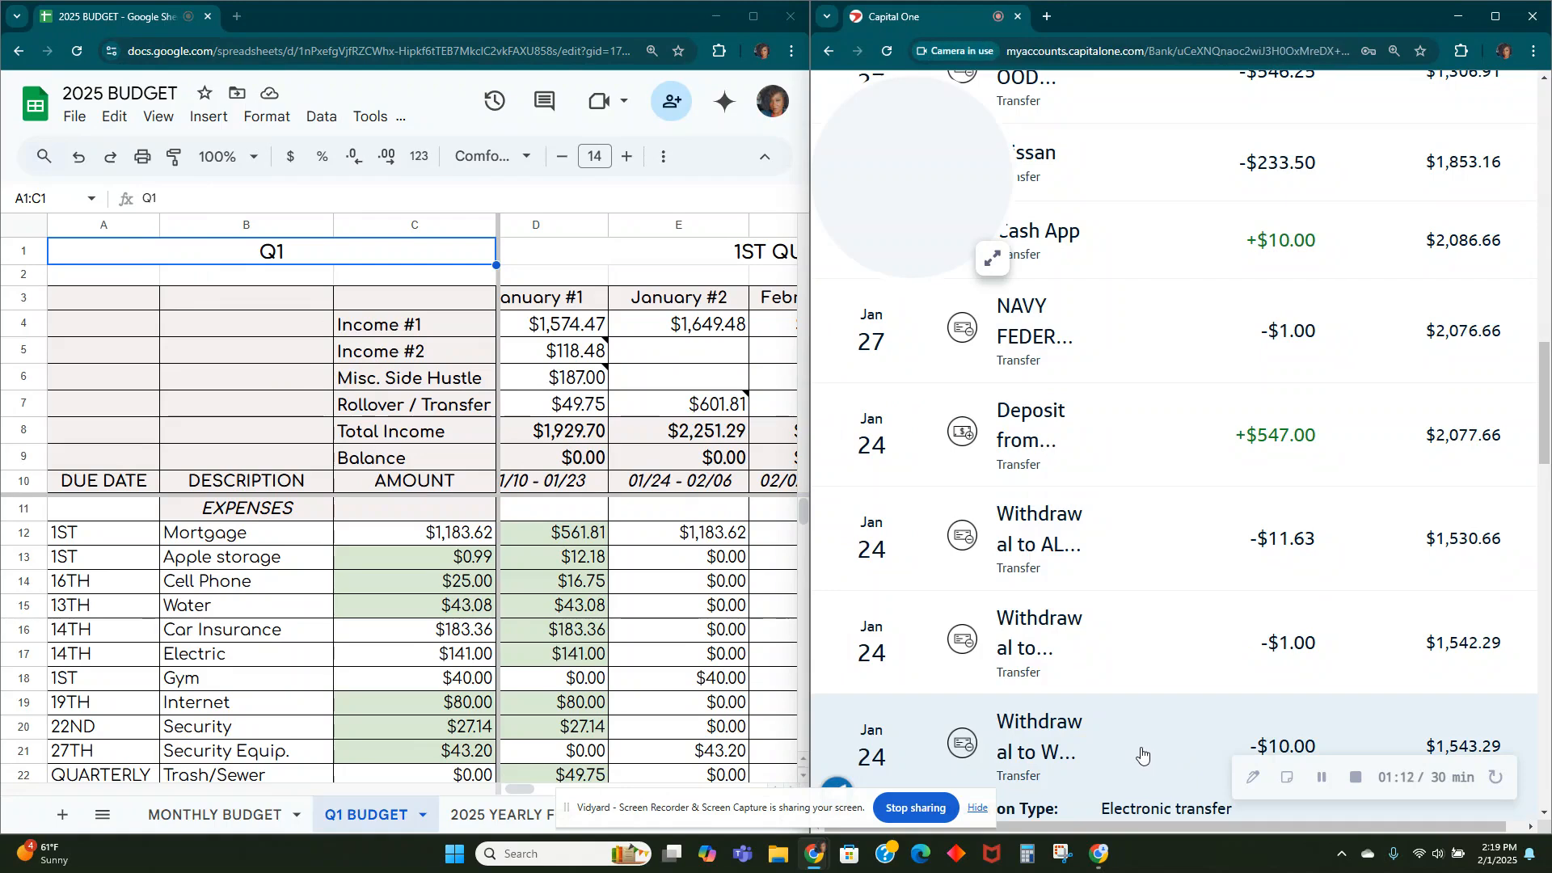
{"action": "scroll", "coordinate": [1136, 736], "scroll_direction": "down", "scroll_amount": 3}
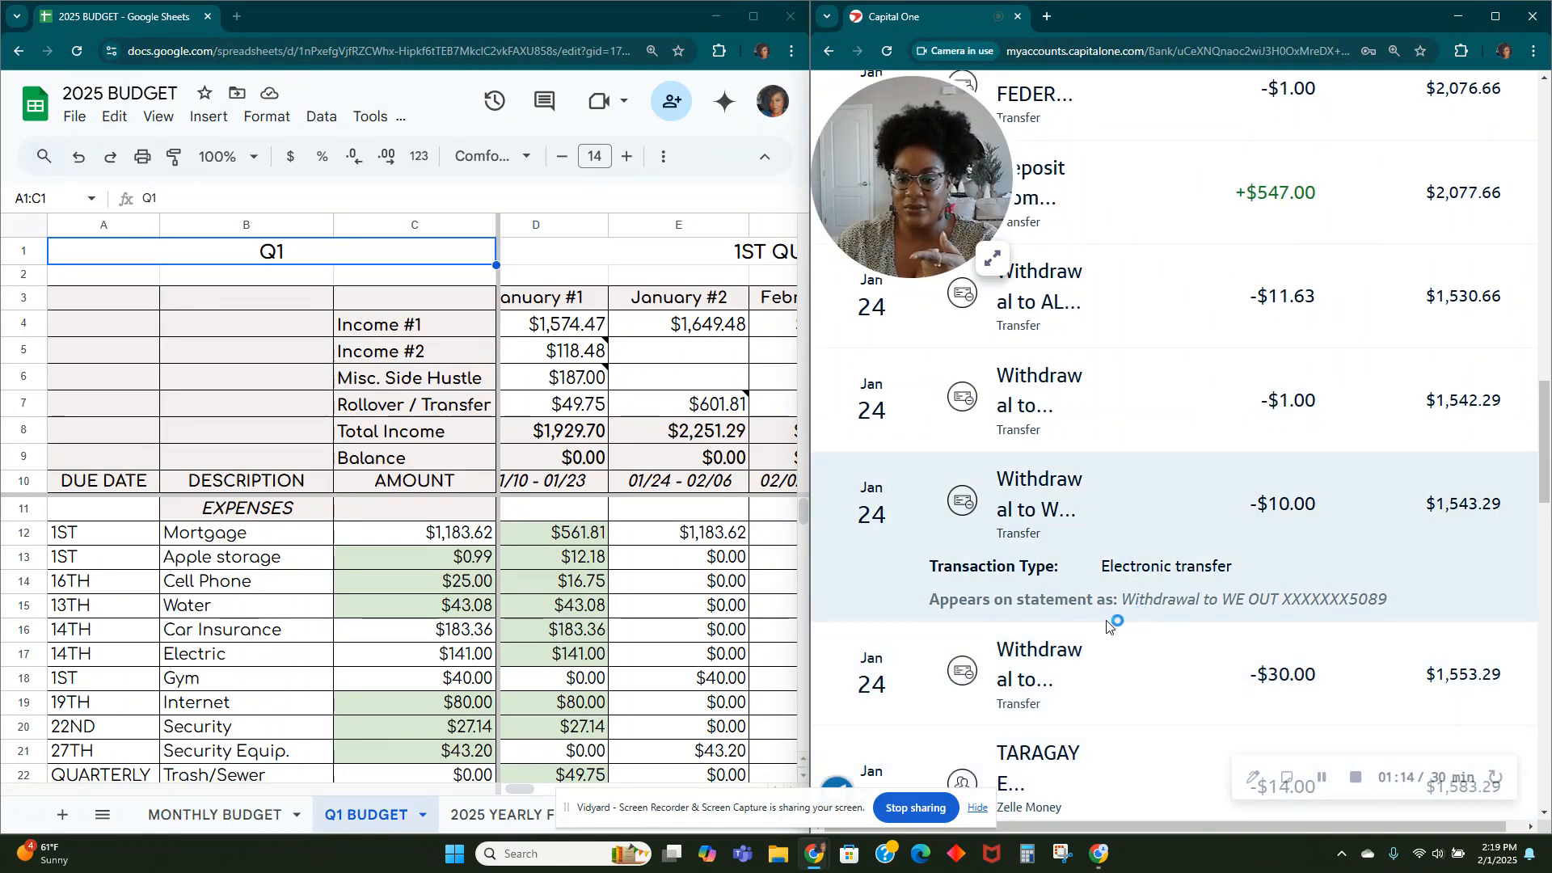
{"action": "scroll", "coordinate": [1107, 626], "scroll_direction": "up", "scroll_amount": 4}
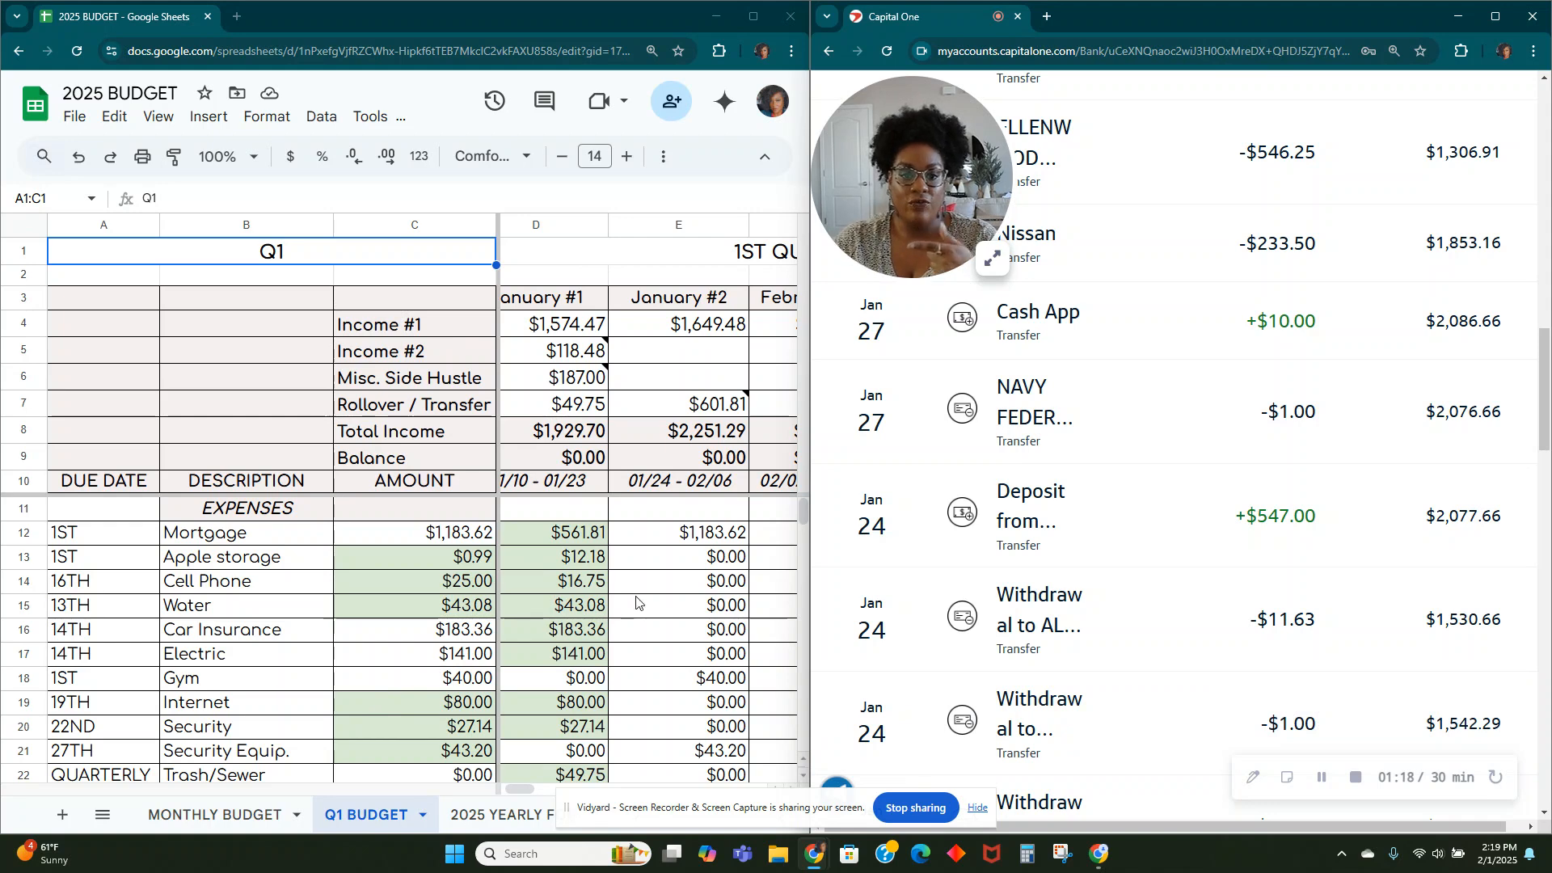
Step: Locate the Navy Federal savings entry for January #2 in the Q1 budget sheet
{"action": "scroll", "coordinate": [638, 602], "scroll_direction": "down", "scroll_amount": 12}
{"action": "scroll", "coordinate": [666, 602], "scroll_direction": "down", "scroll_amount": 7}
{"action": "scroll", "coordinate": [666, 601], "scroll_direction": "up", "scroll_amount": 5}
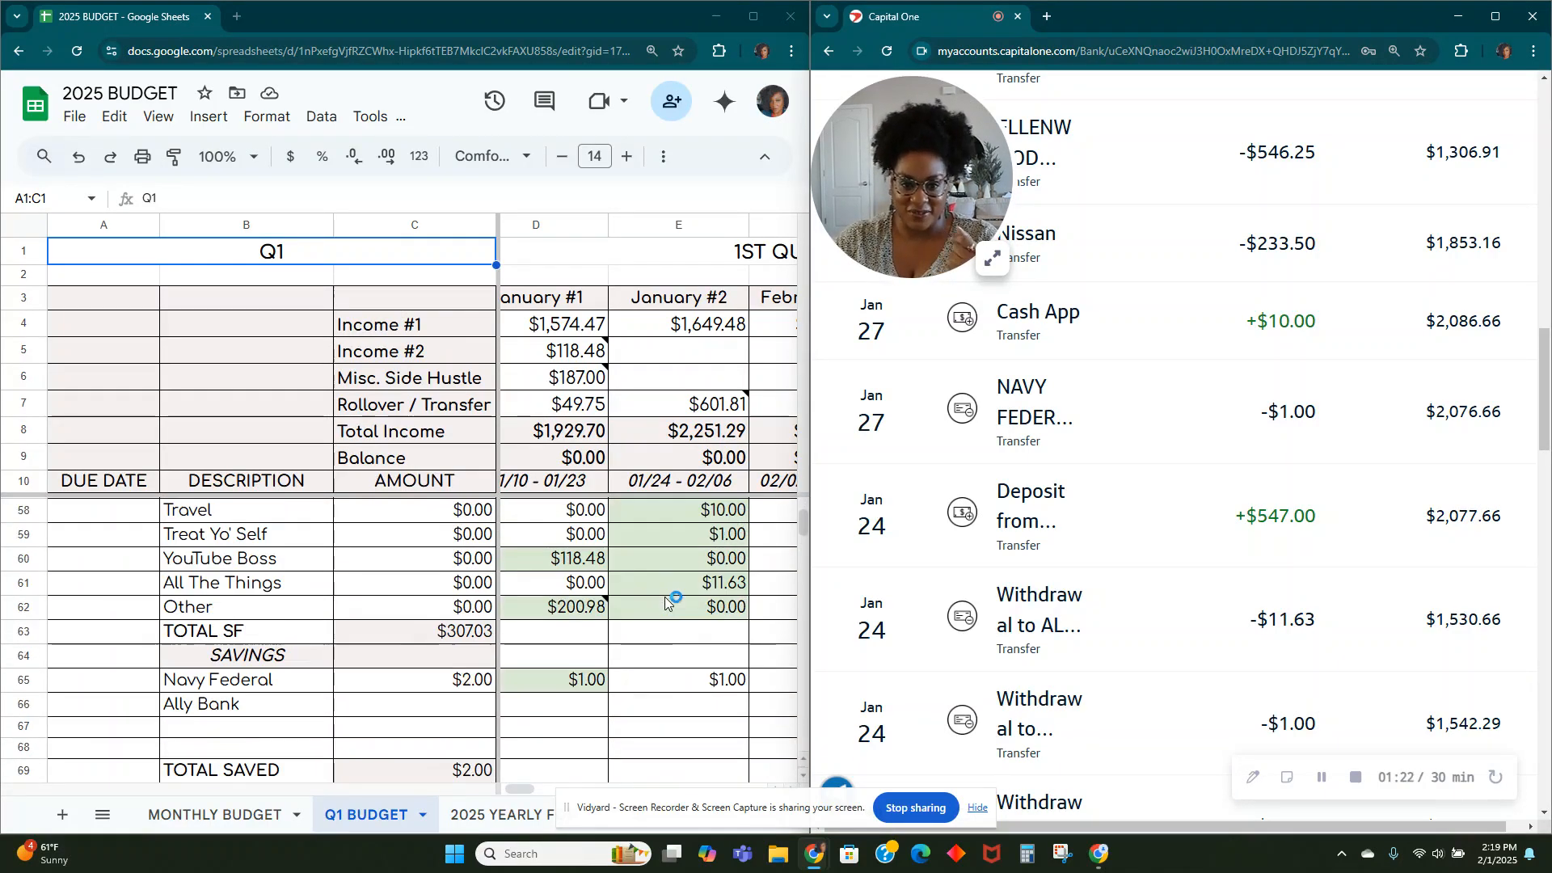
{"action": "left_click", "coordinate": [684, 677]}
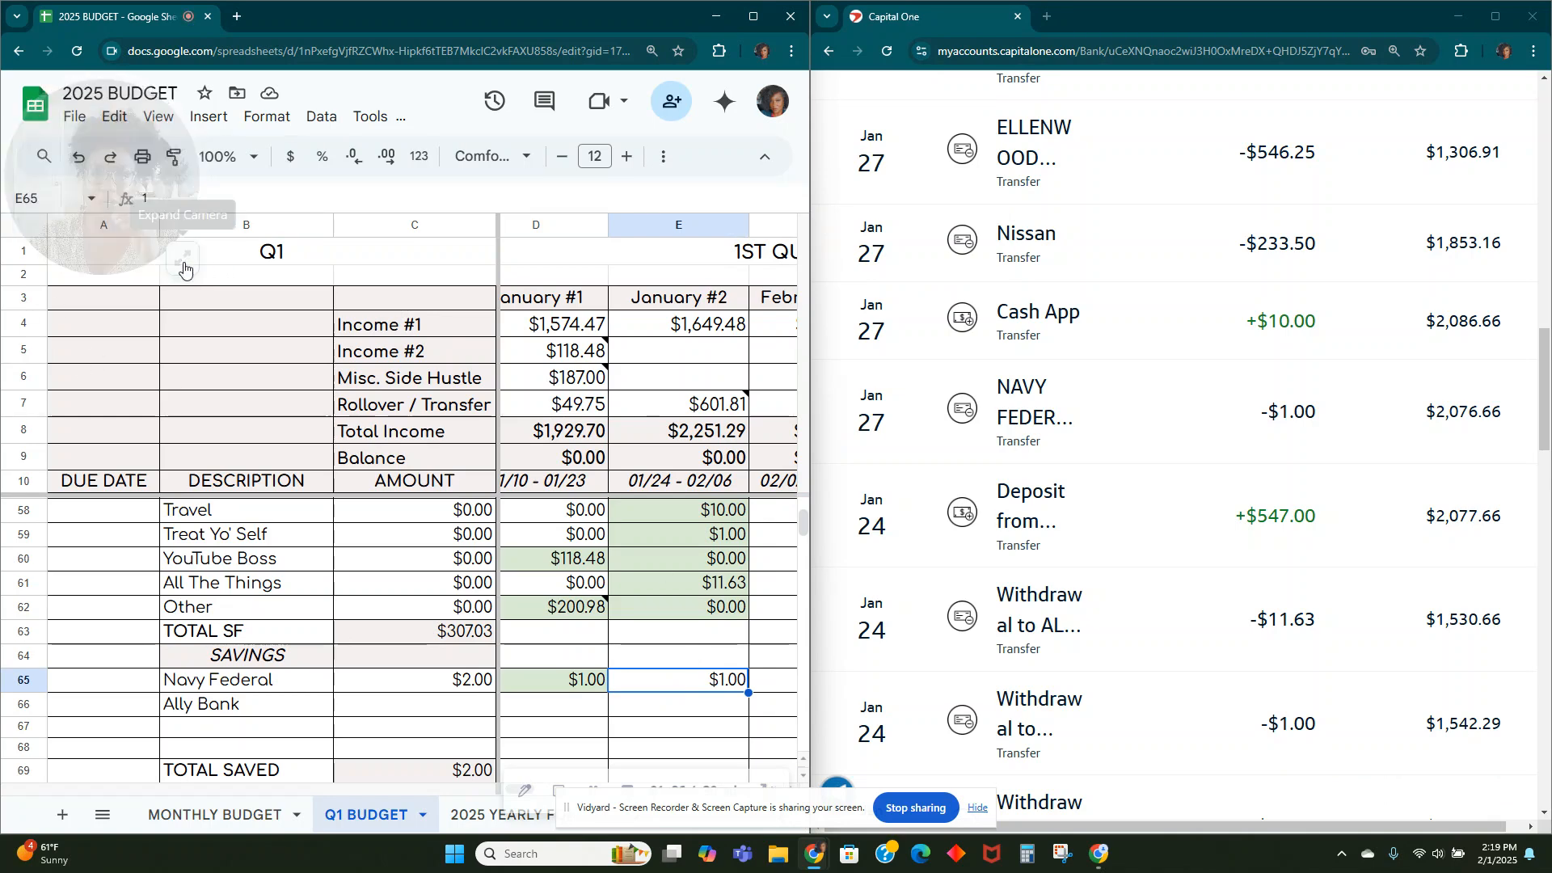
{"action": "left_click", "coordinate": [183, 257]}
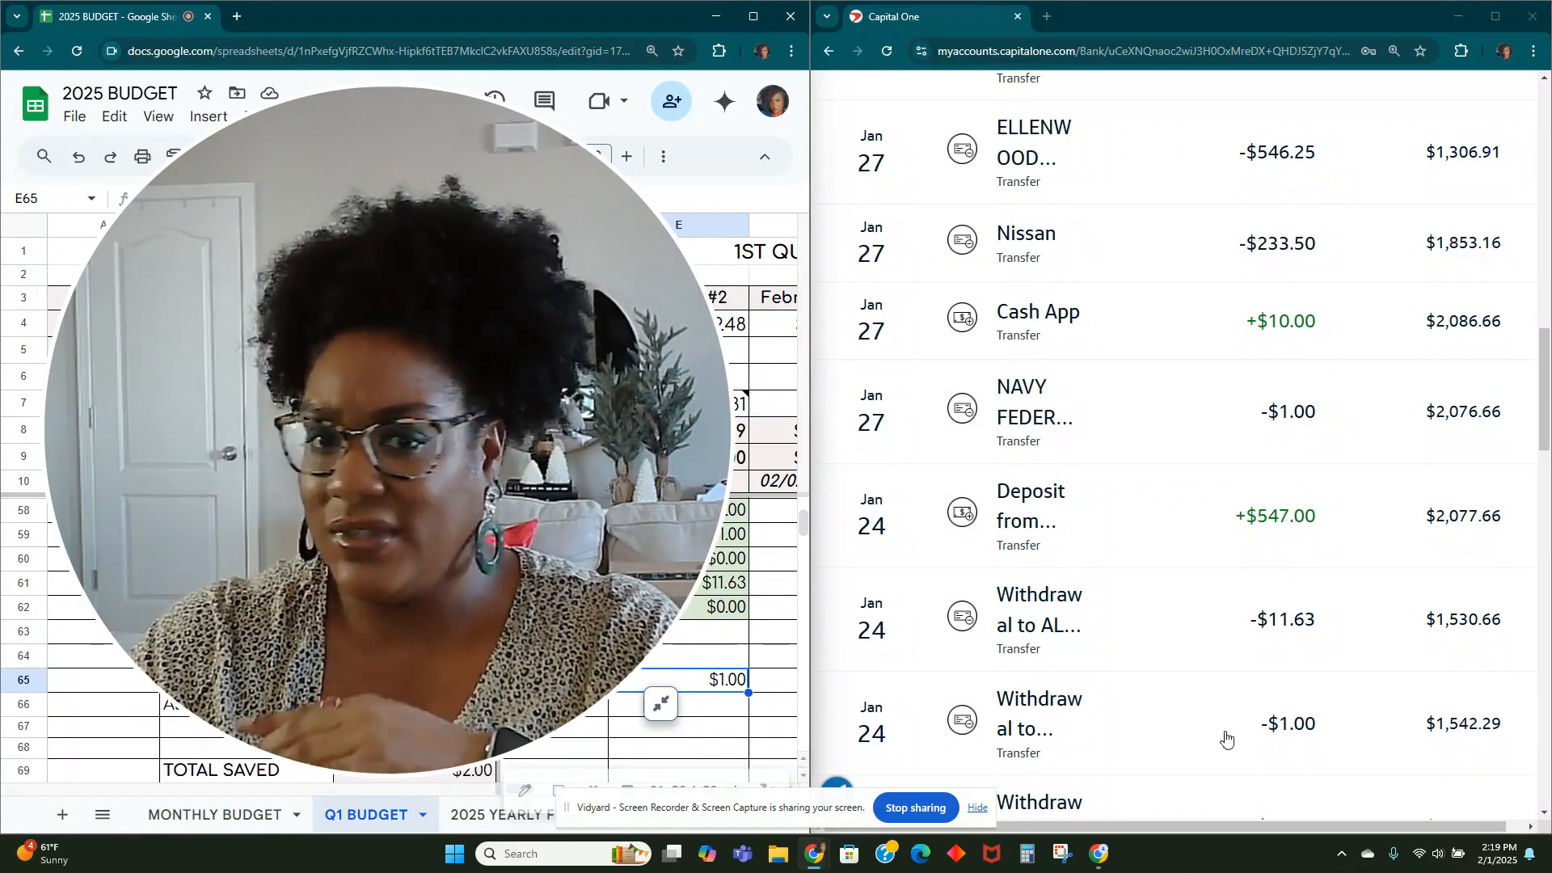
{"action": "left_click", "coordinate": [661, 704]}
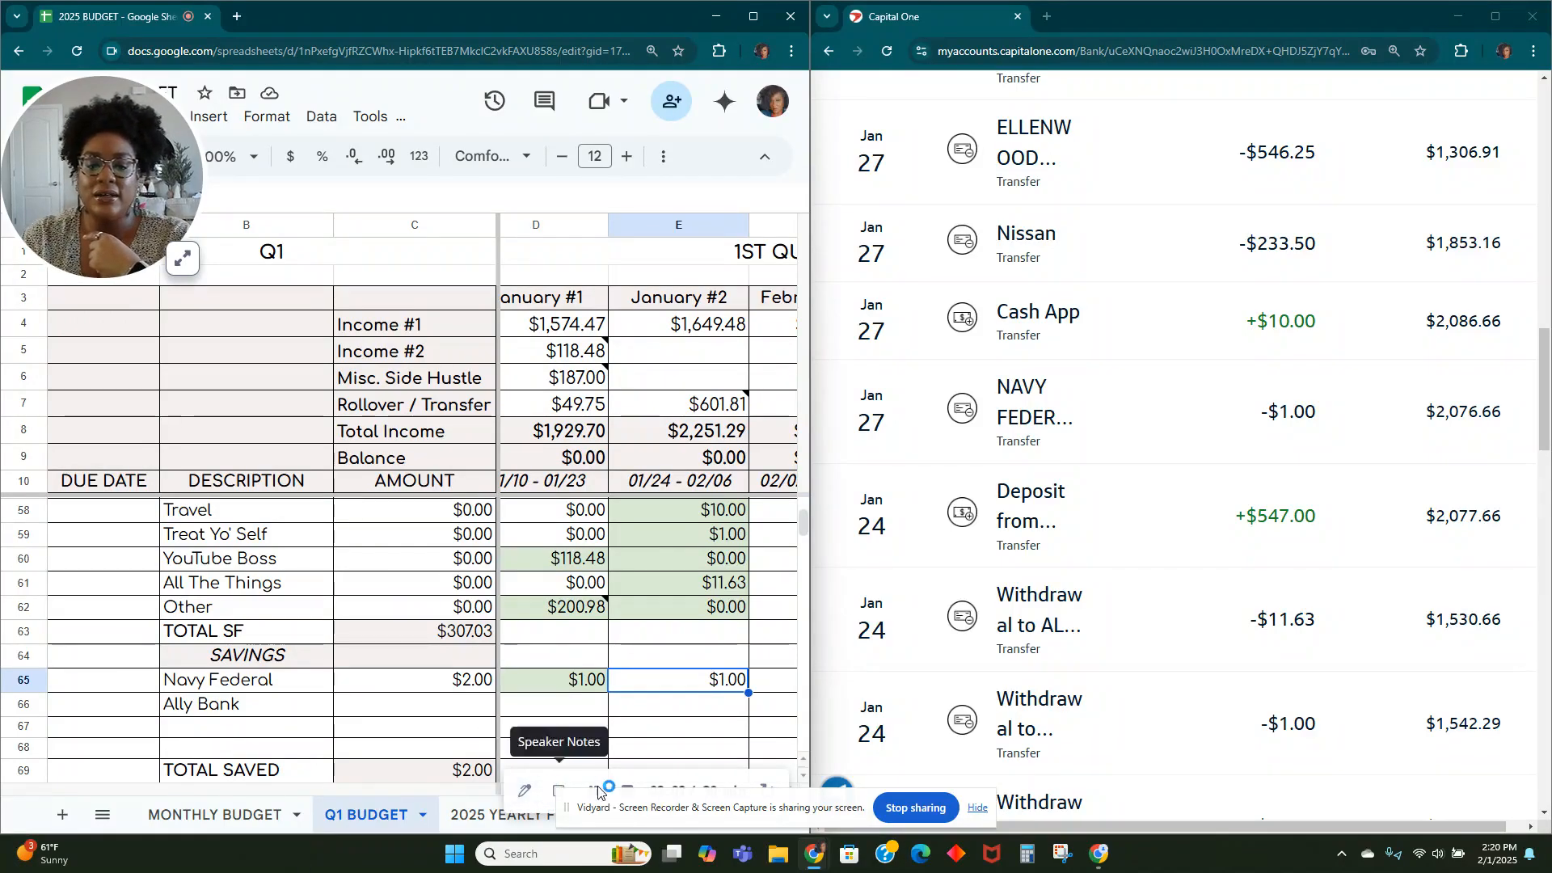
{"action": "left_click_drag", "start_coordinate": [715, 808], "coordinate": [1248, 30]}
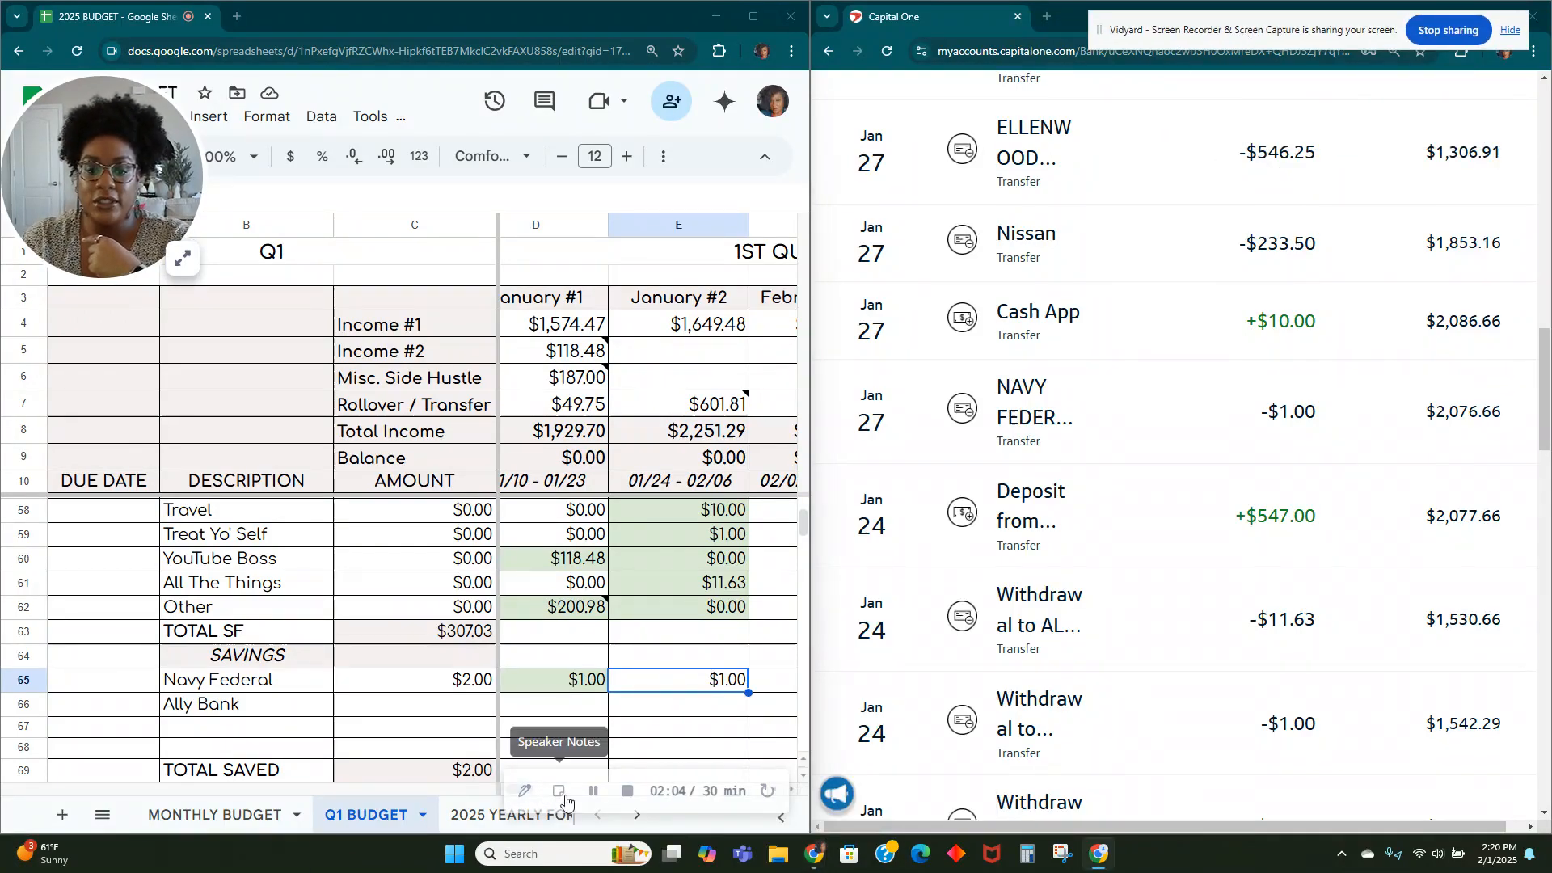
Step: Check the February pay period date ranges in the budget against the current month's calendar
{"action": "left_click", "coordinate": [767, 309]}
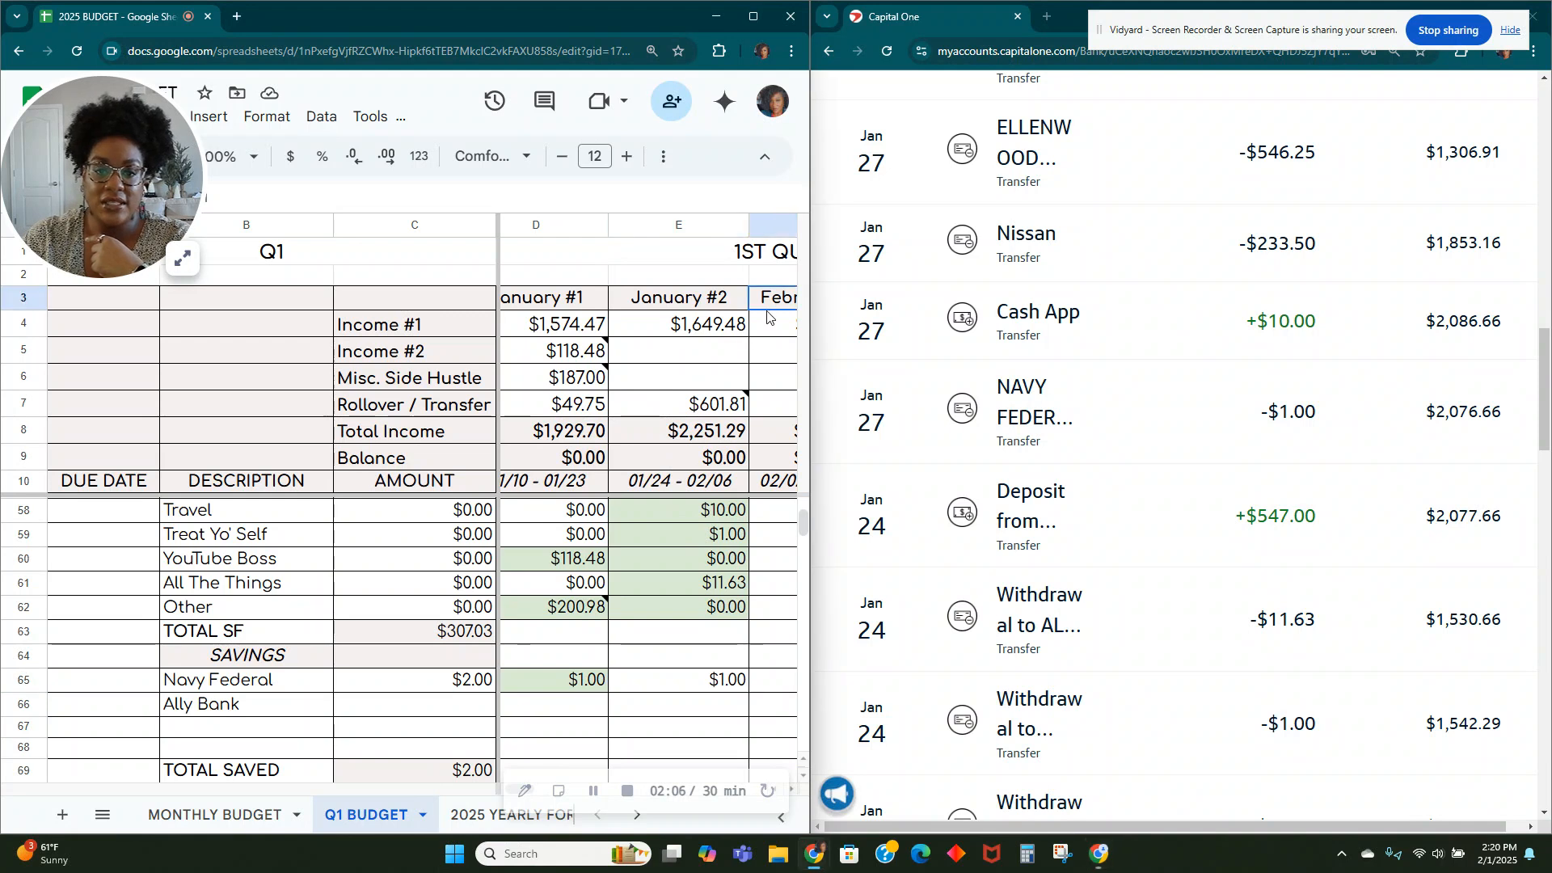
{"action": "left_click", "coordinate": [778, 436]}
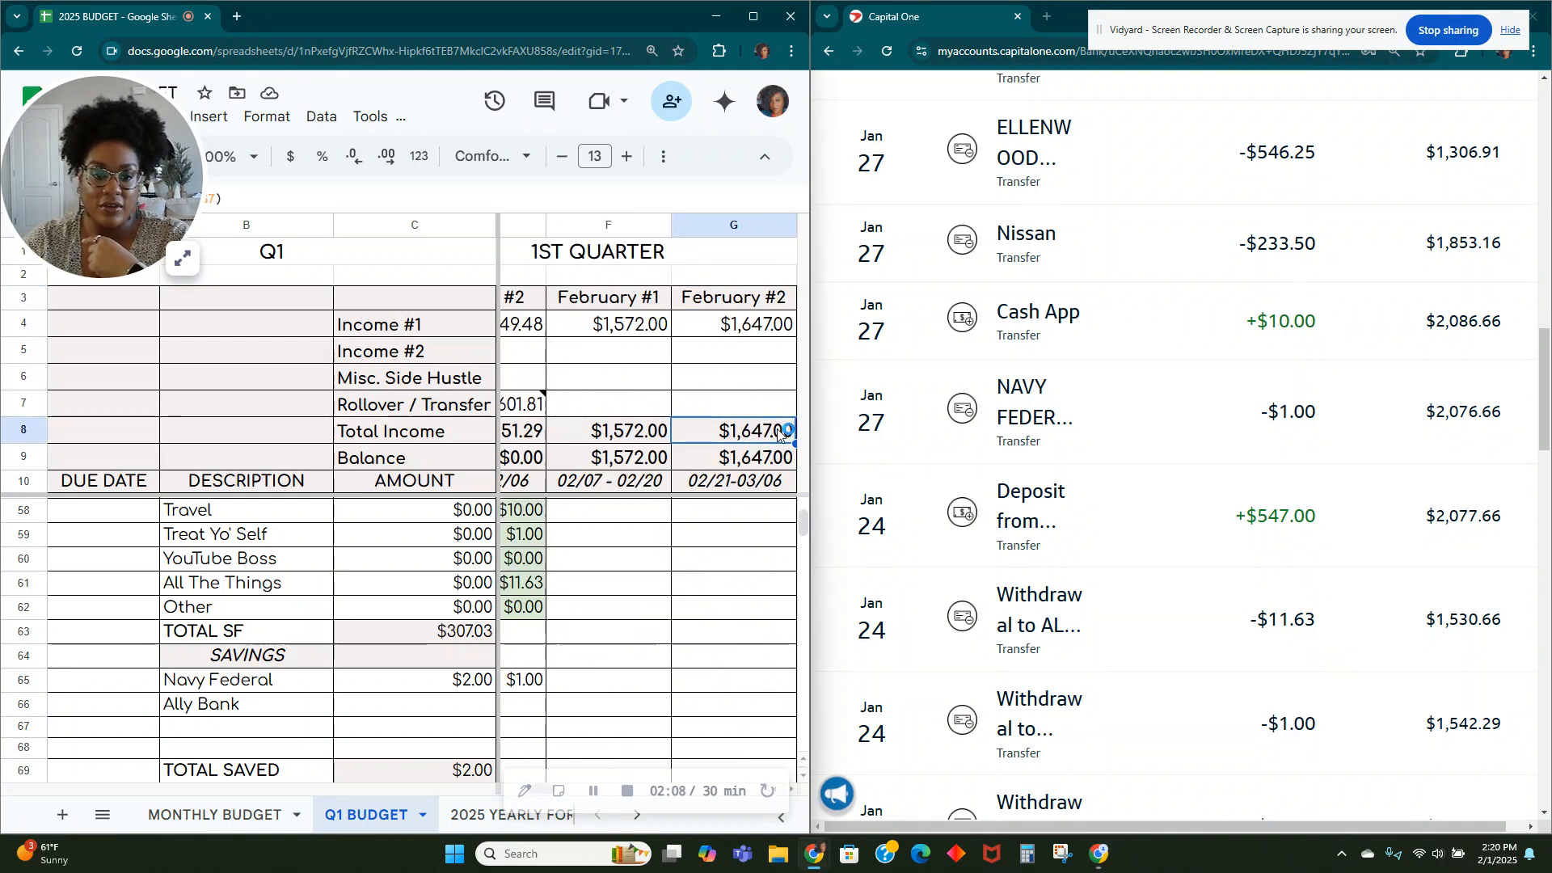
{"action": "key", "text": "Down"}
{"action": "key", "text": "Down"}
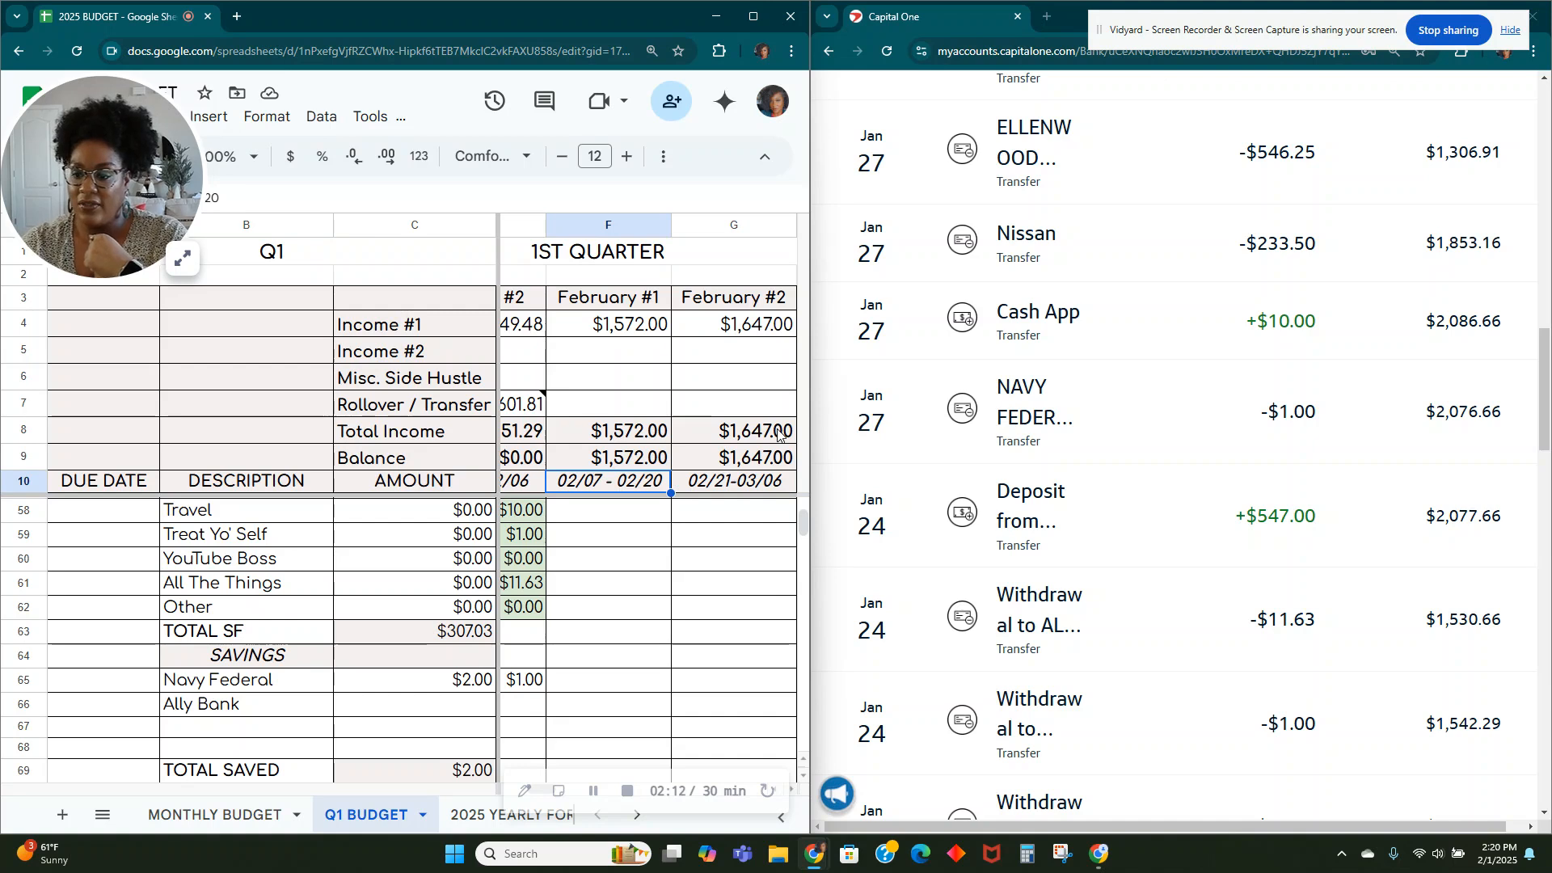
{"action": "left_click", "coordinate": [1500, 854]}
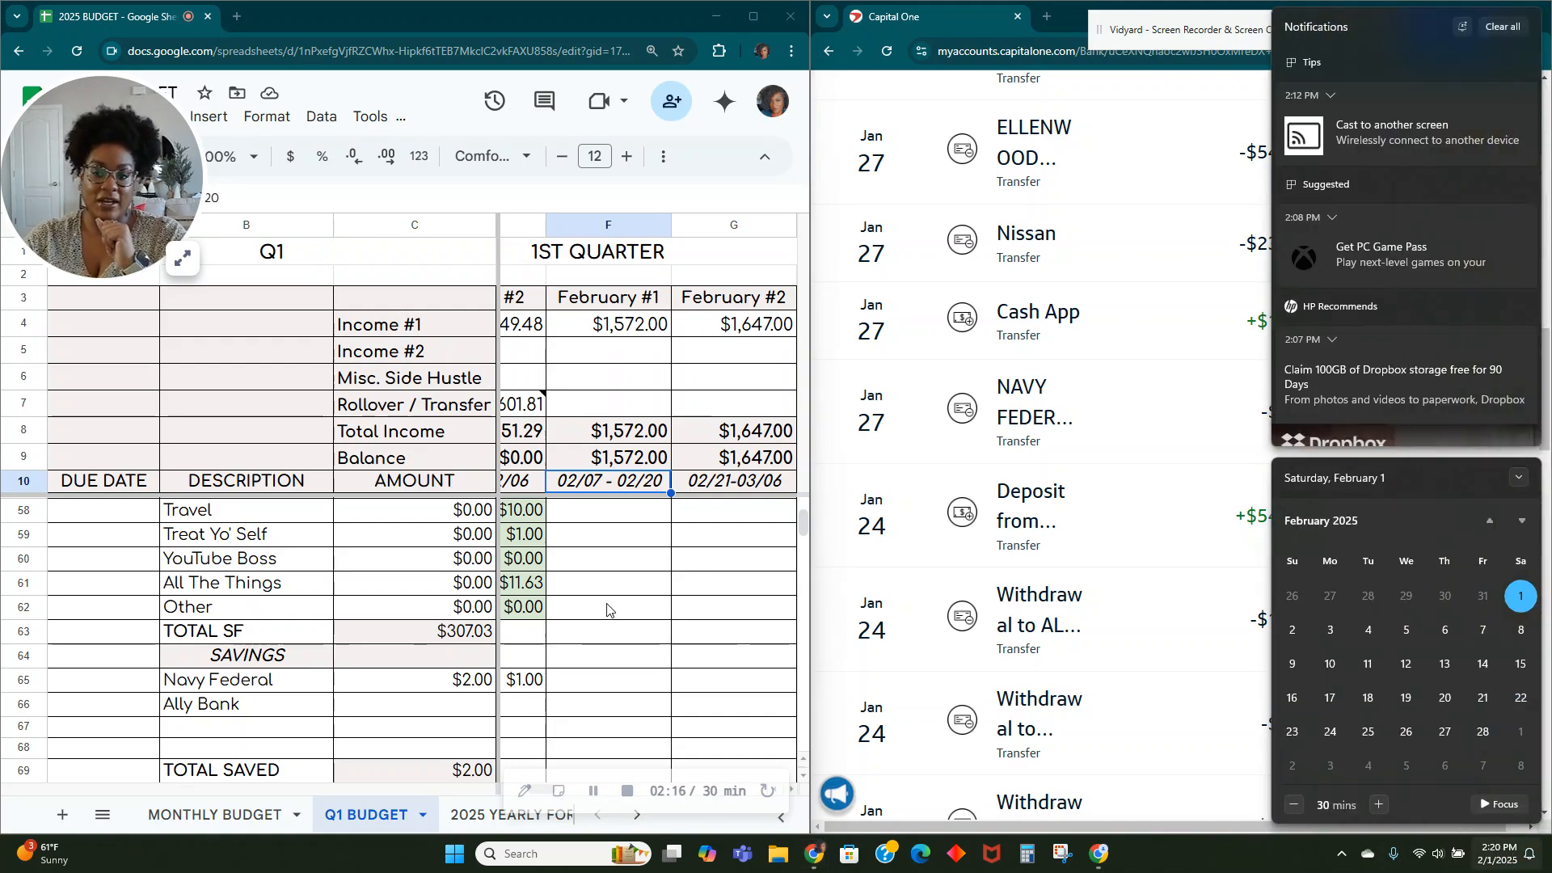
{"action": "left_click", "coordinate": [612, 520]}
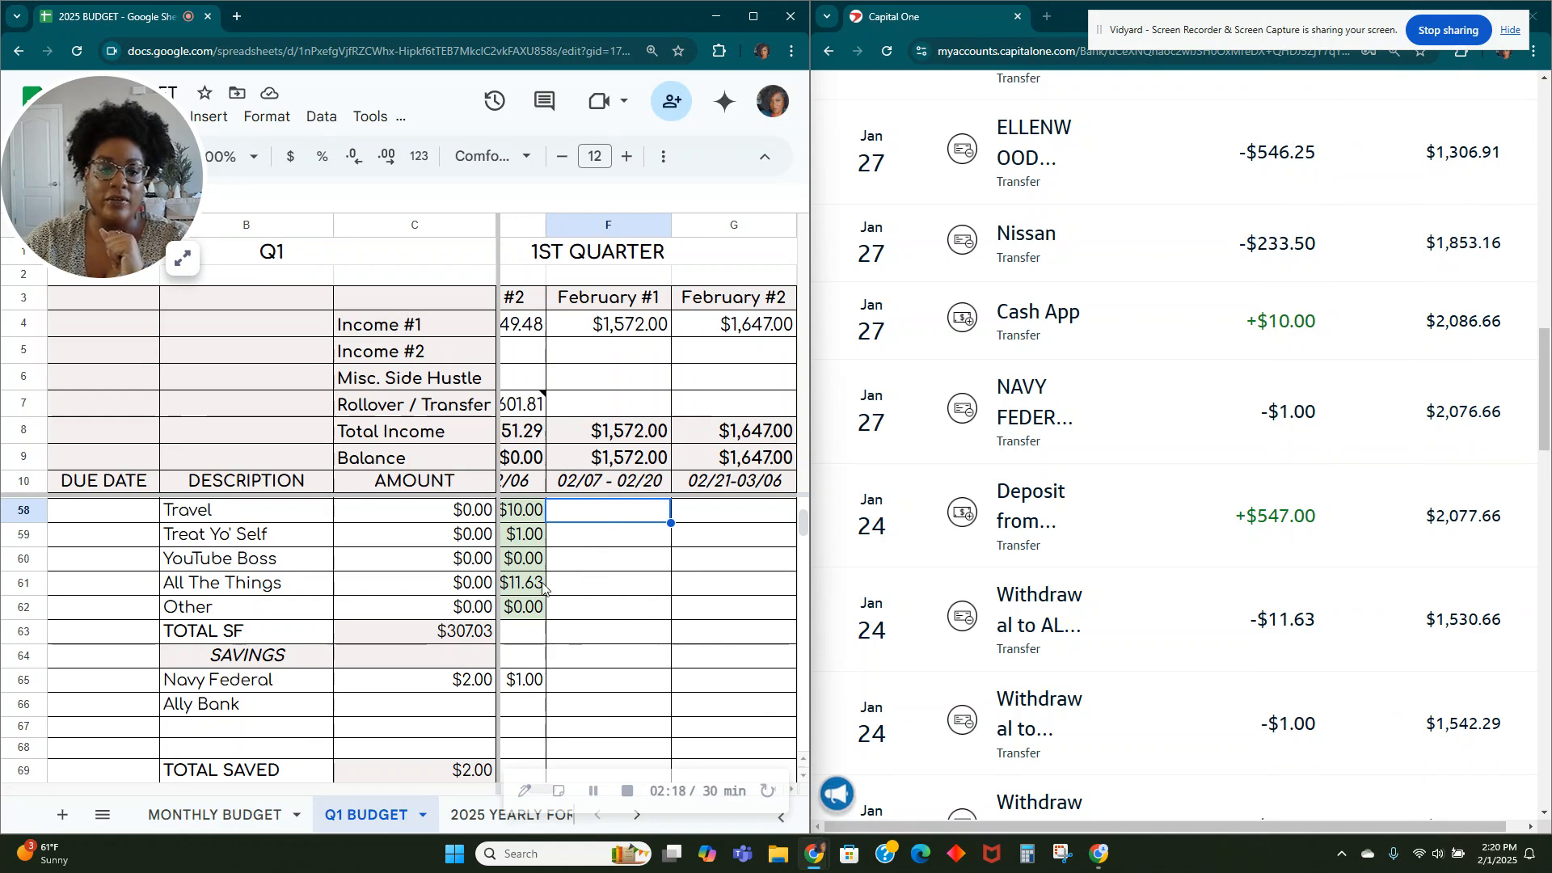
Step: Review the January #2 expense and sinking fund entries up the column and back down to the savings section
{"action": "left_click", "coordinate": [543, 557]}
{"action": "key", "text": "Left"}
{"action": "key", "text": "Right"}
{"action": "key", "text": "Up"}
{"action": "key", "text": "Up"}
{"action": "key", "text": "Up"}
{"action": "key", "text": "Up"}
{"action": "key", "text": "Up"}
{"action": "key", "text": "Up"}
{"action": "key", "text": "Up"}
{"action": "key", "text": "Up"}
{"action": "key", "text": "Up"}
{"action": "key", "text": "Up"}
{"action": "key", "text": "Up"}
{"action": "key", "text": "Up"}
{"action": "key", "text": "Up"}
{"action": "key", "text": "Up"}
{"action": "key", "text": "Up"}
{"action": "key", "text": "Up"}
{"action": "key", "text": "Up"}
{"action": "key", "text": "Up"}
{"action": "key", "text": "Up"}
{"action": "key", "text": "Up"}
{"action": "key", "text": "Up"}
{"action": "key", "text": "Up"}
{"action": "key", "text": "Up"}
{"action": "key", "text": "Up"}
{"action": "key", "text": "Up"}
{"action": "key", "text": "Down"}
{"action": "key", "text": "Down"}
{"action": "key", "text": "Down"}
{"action": "key", "text": "Down"}
{"action": "key", "text": "Down"}
{"action": "key", "text": "Down"}
{"action": "key", "text": "Down"}
{"action": "key", "text": "Down"}
{"action": "key", "text": "Down"}
{"action": "key", "text": "Down"}
{"action": "key", "text": "Down"}
{"action": "key", "text": "Down"}
{"action": "key", "text": "Down"}
{"action": "key", "text": "Down"}
{"action": "key", "text": "Down"}
{"action": "key", "text": "Down"}
{"action": "key", "text": "Down"}
{"action": "key", "text": "Down"}
{"action": "key", "text": "Down"}
{"action": "key", "text": "Down"}
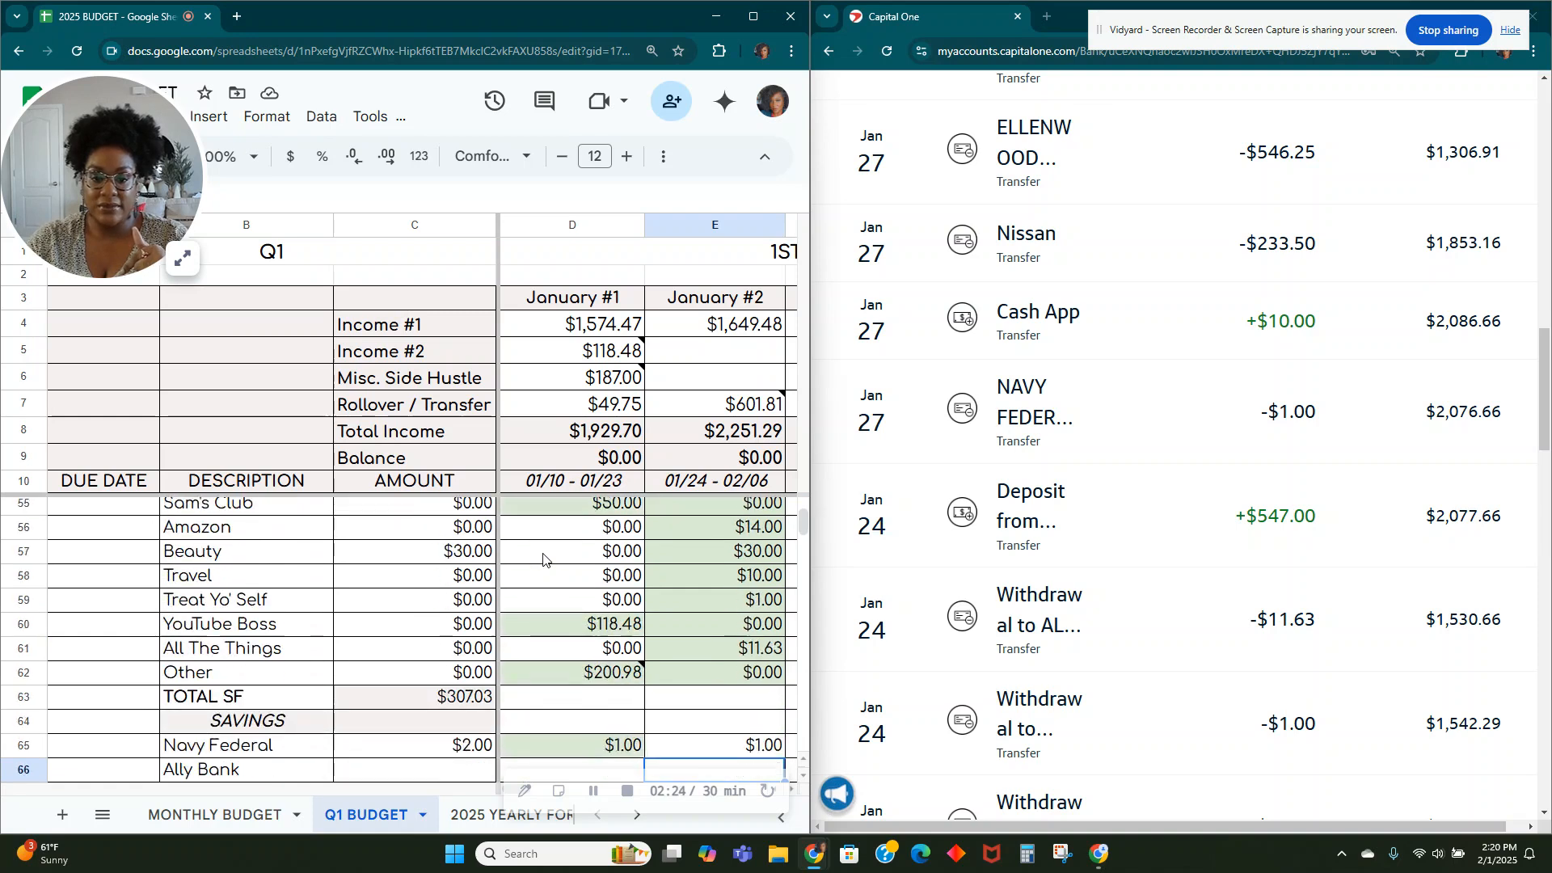
Step: Fill the January #2 cell of the Navy Federal savings row with light green
{"action": "scroll", "coordinate": [544, 558], "scroll_direction": "down", "scroll_amount": 1}
{"action": "left_click", "coordinate": [750, 685]}
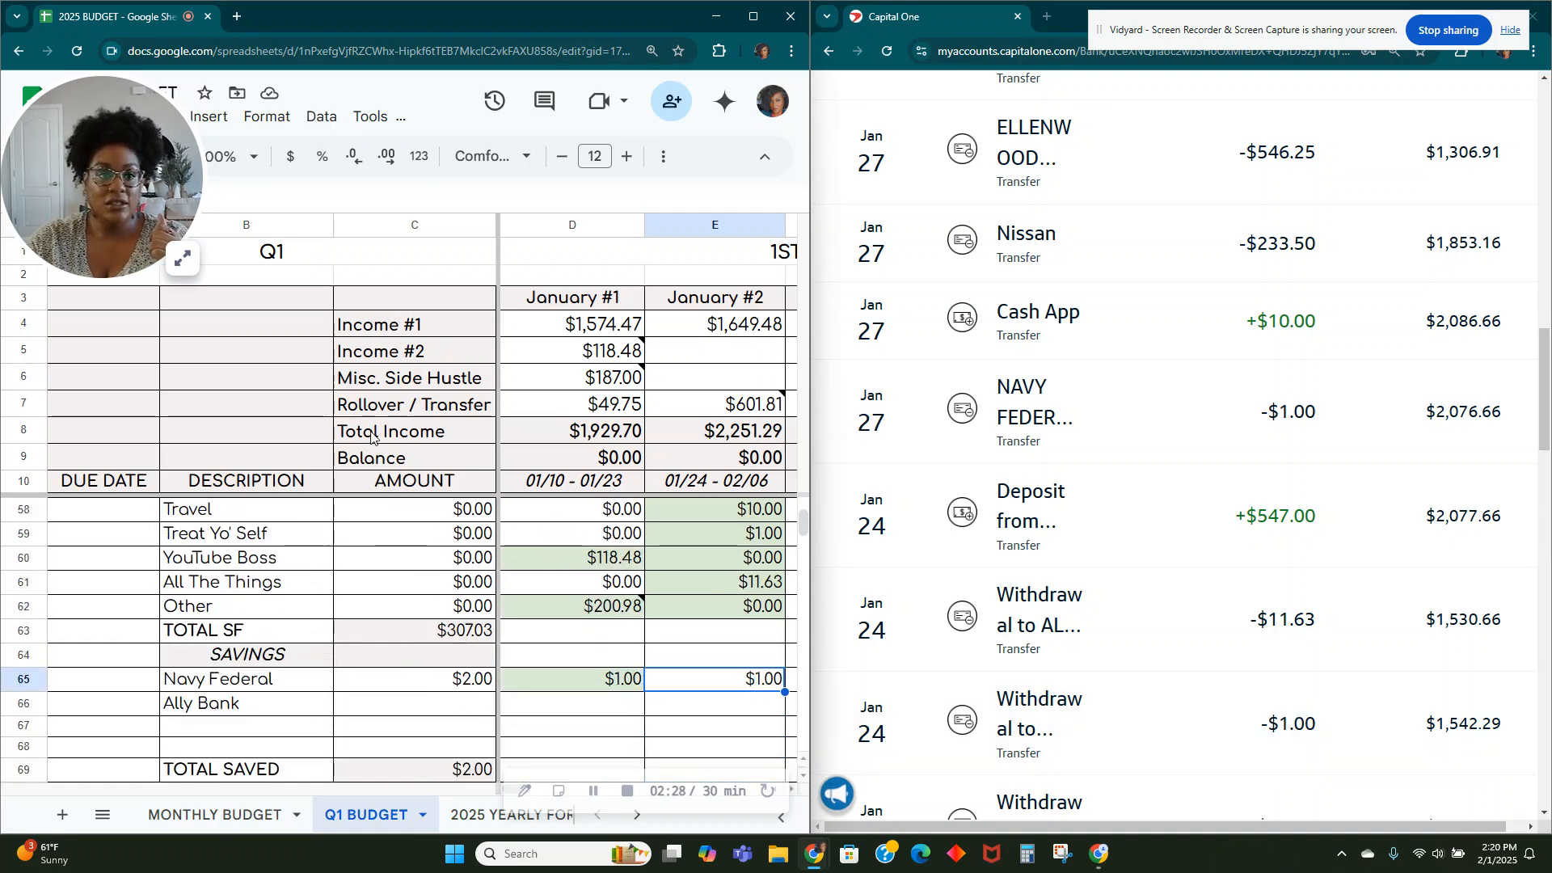
{"action": "left_click", "coordinate": [659, 162]}
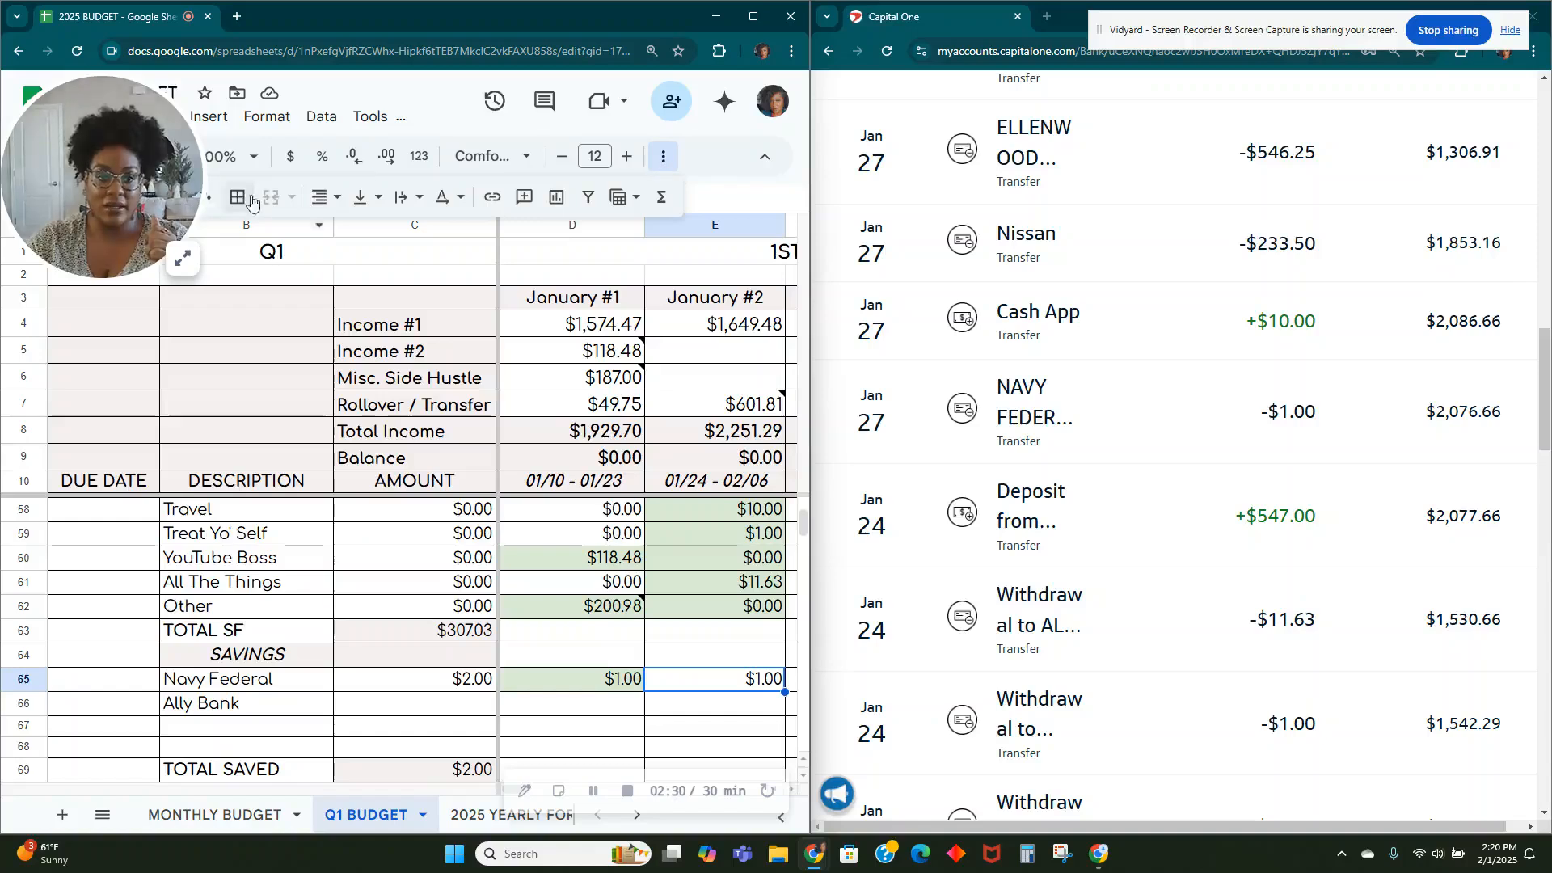
{"action": "left_click", "coordinate": [205, 198]}
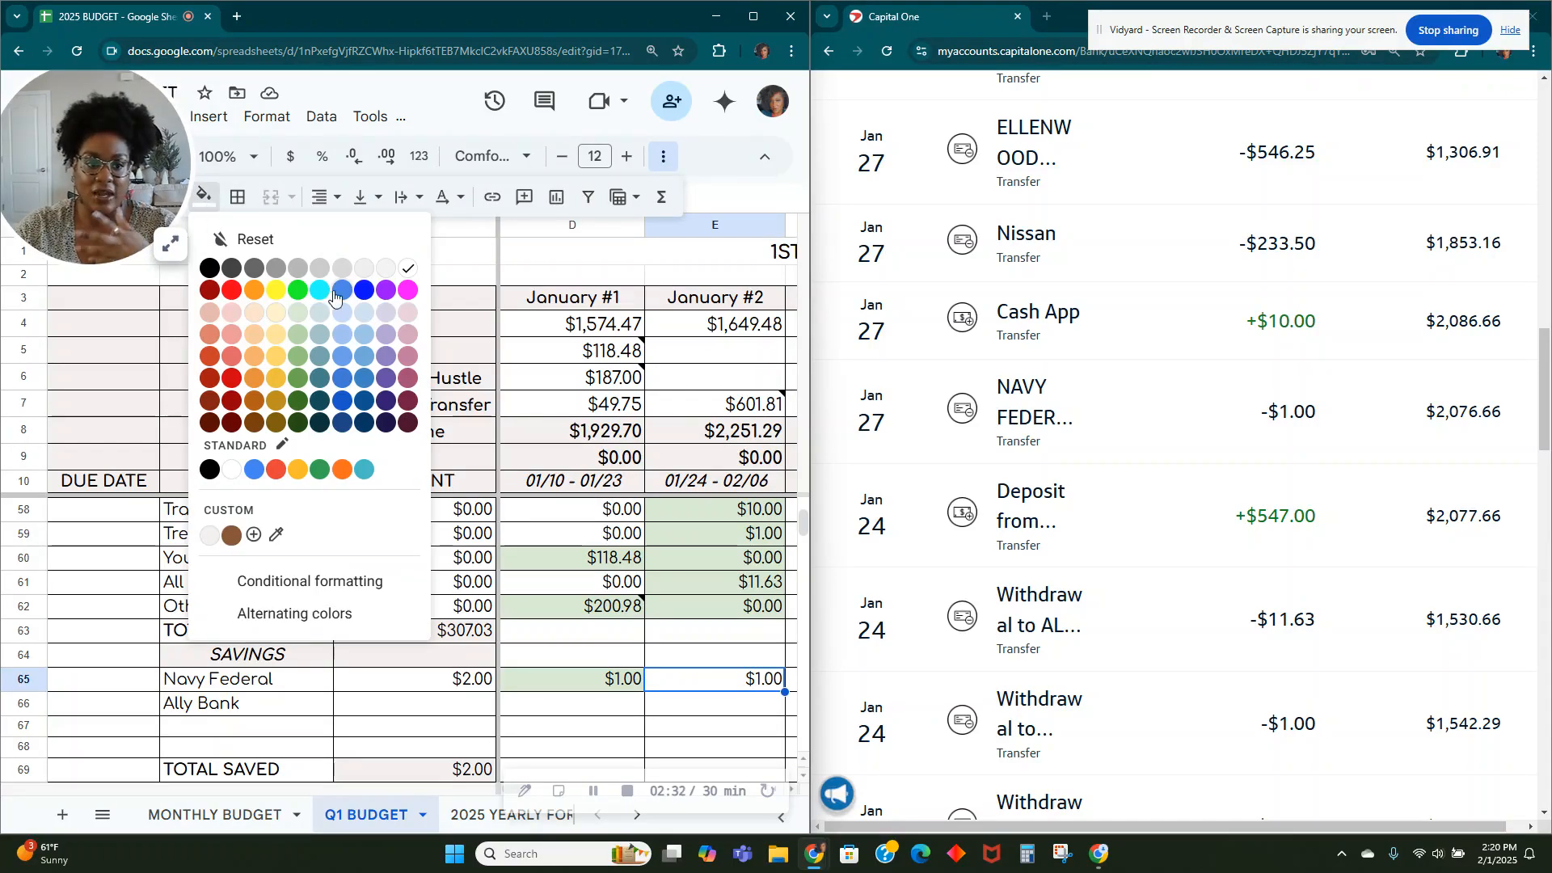
{"action": "left_click", "coordinate": [297, 319]}
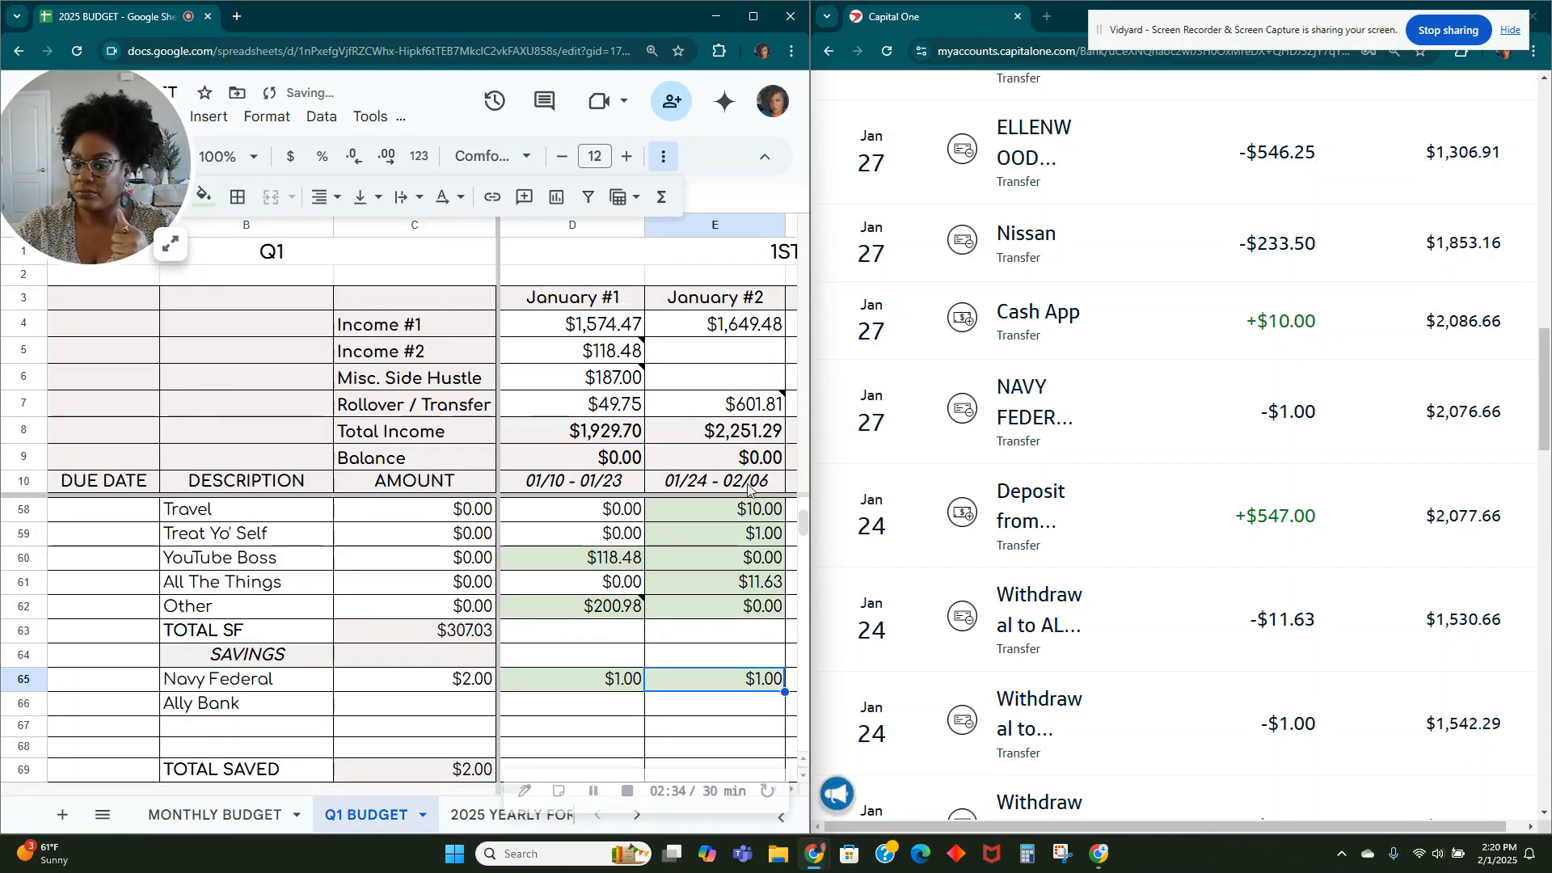
Step: Examine the statement details of the January 24 withdrawals of $11.63 and $1.00 in the bank transactions
{"action": "left_click", "coordinate": [1265, 633]}
{"action": "left_click", "coordinate": [1265, 633]}
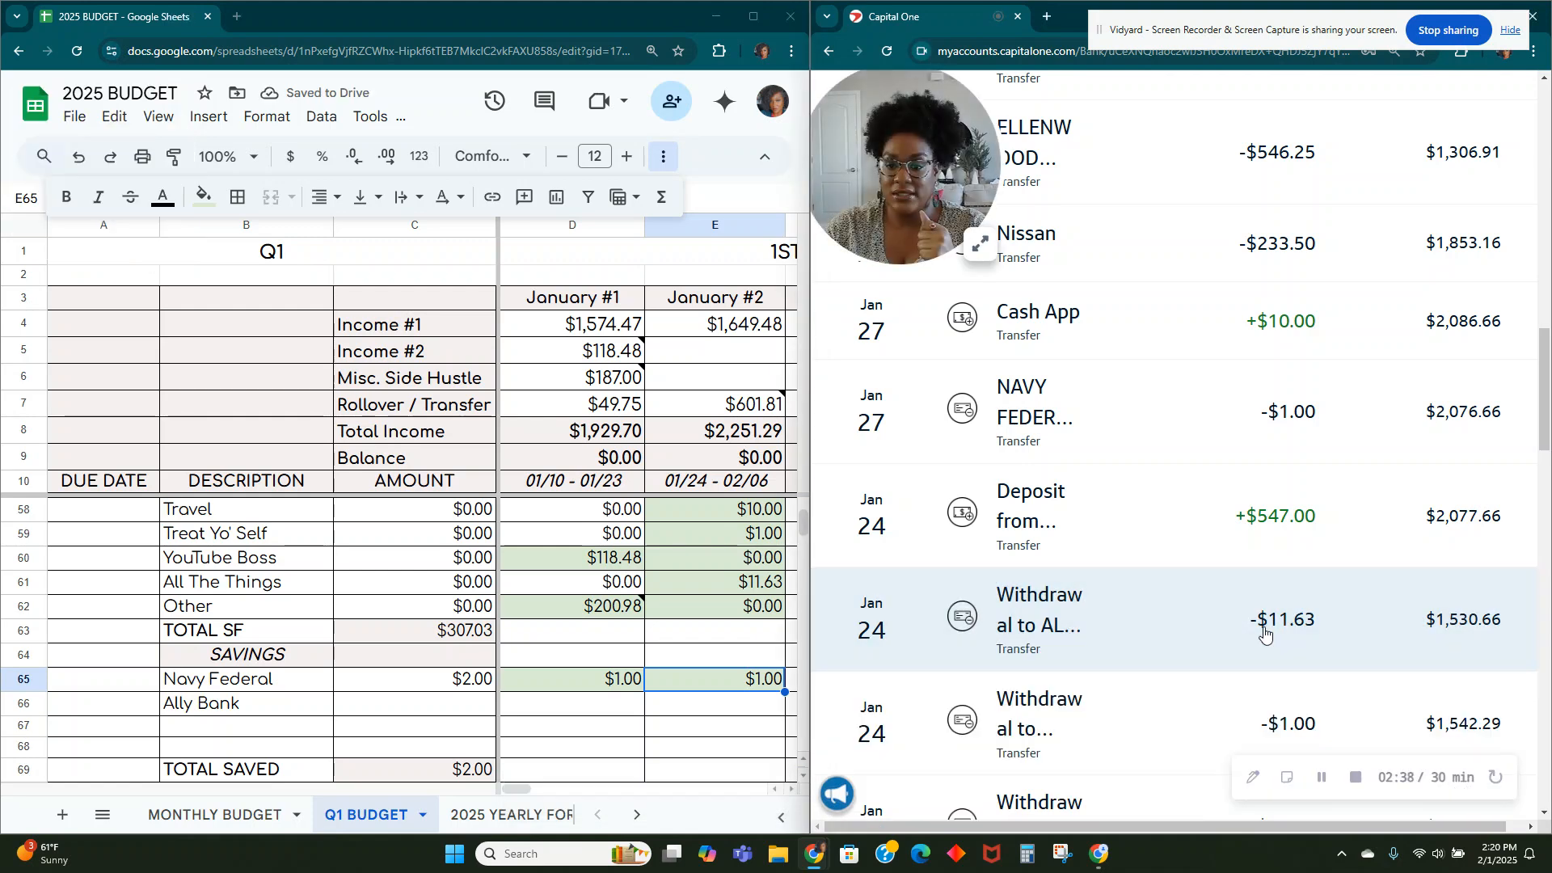
{"action": "left_click", "coordinate": [1266, 633]}
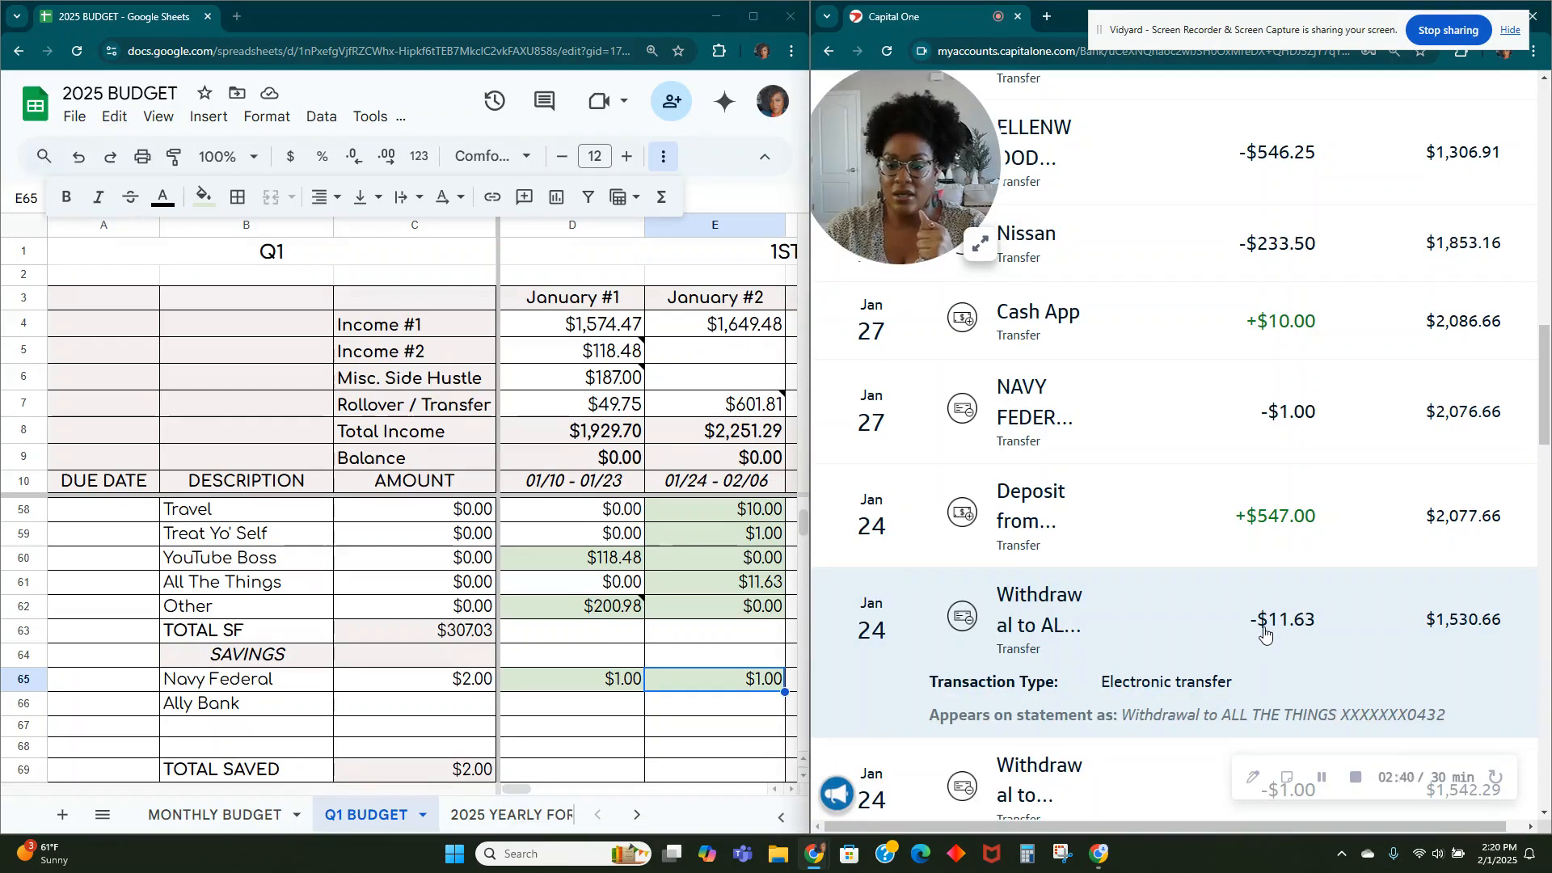
{"action": "left_click", "coordinate": [1266, 633]}
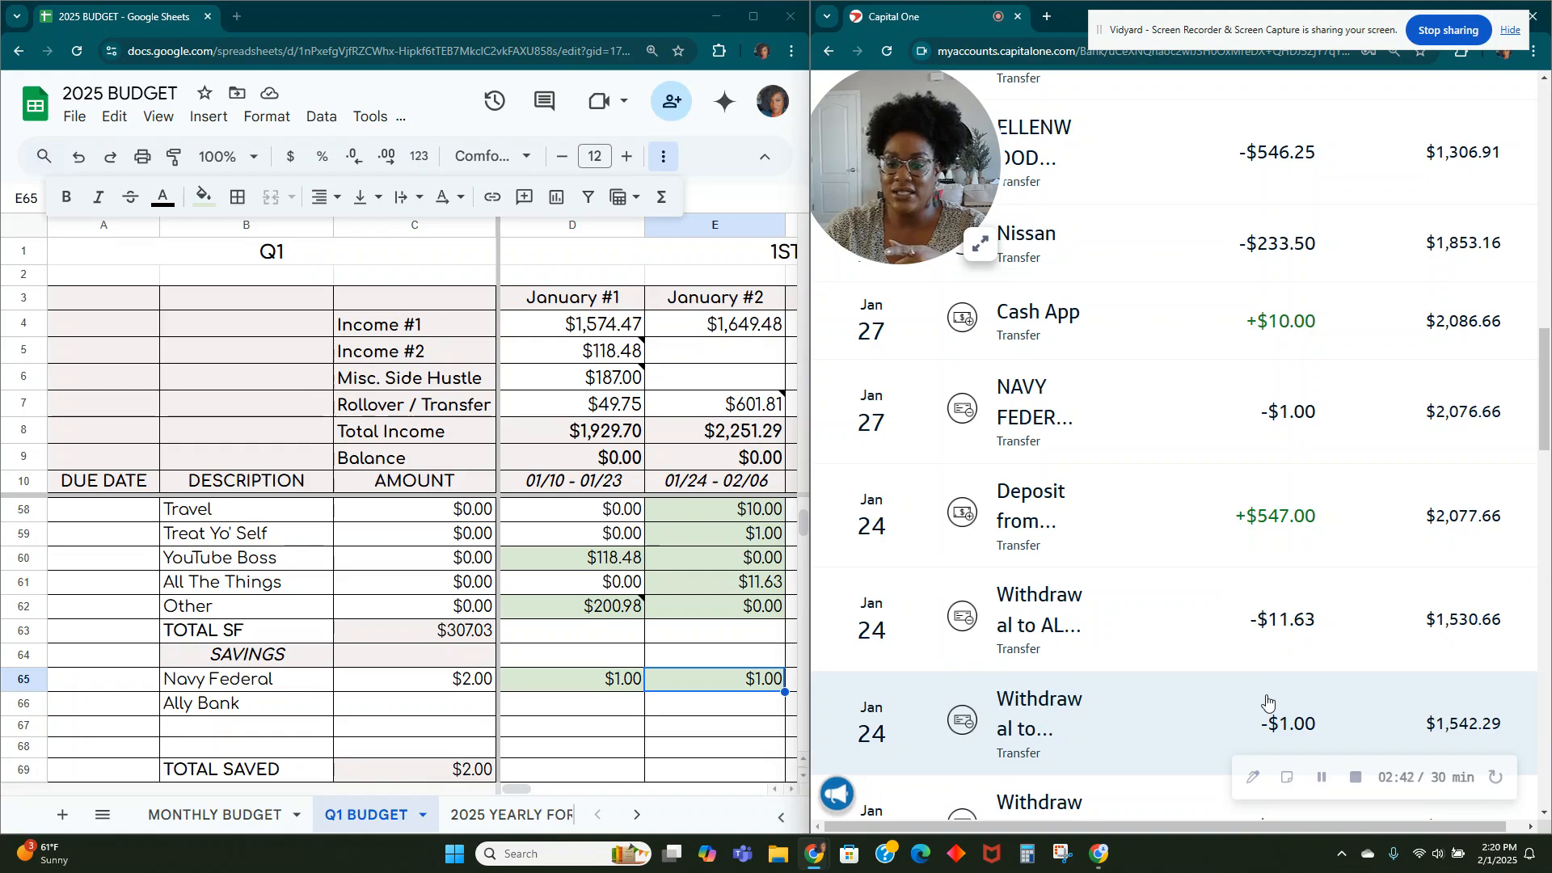
{"action": "left_click", "coordinate": [1180, 700]}
{"action": "scroll", "coordinate": [1157, 691], "scroll_direction": "down", "scroll_amount": 3}
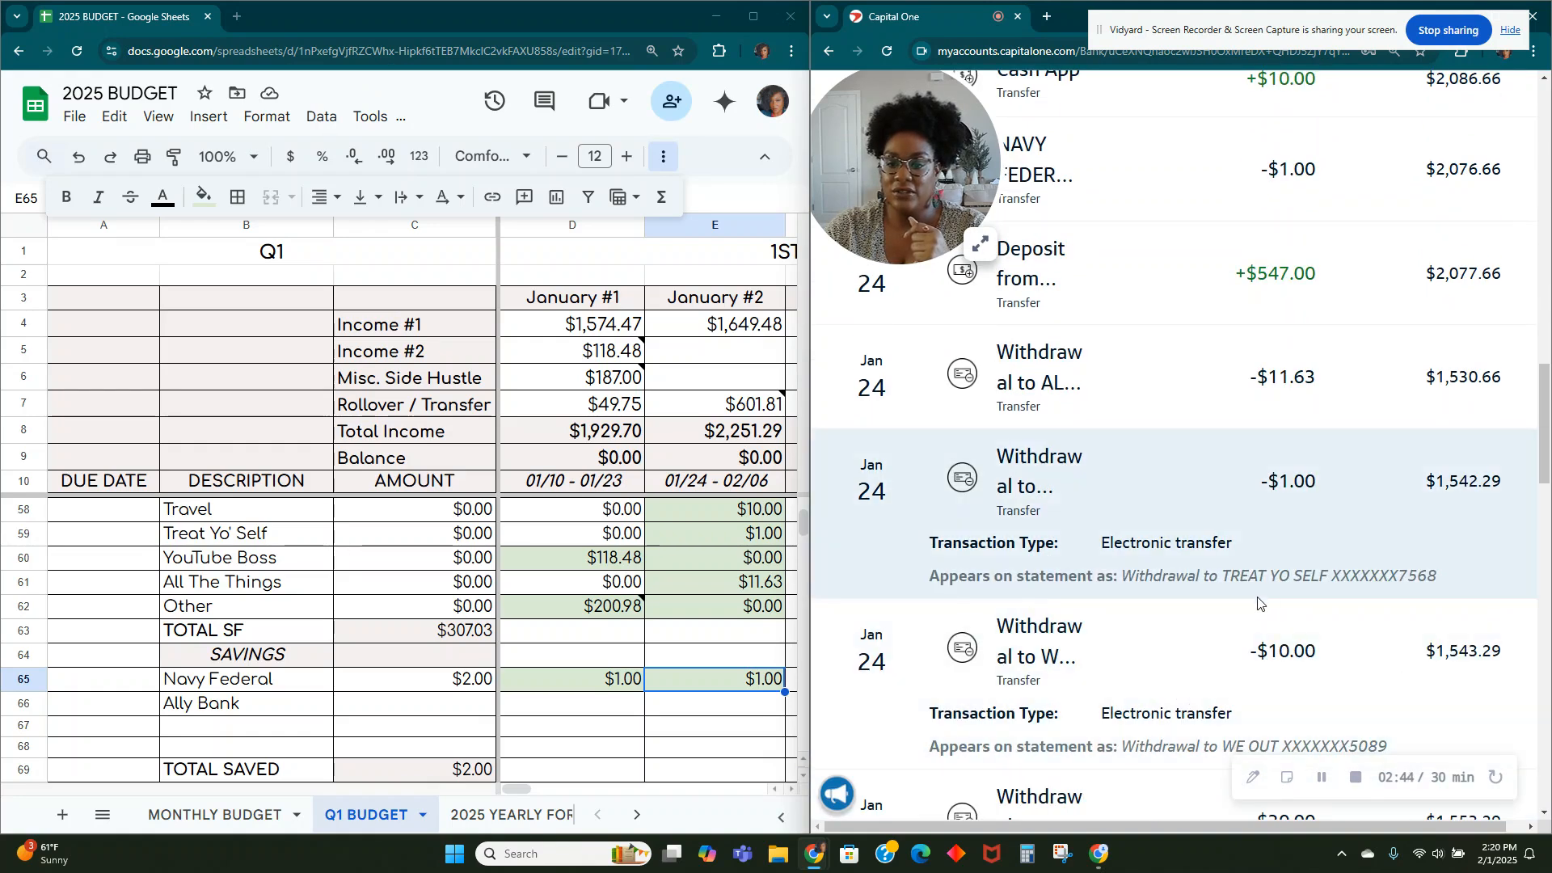
{"action": "scroll", "coordinate": [1258, 603], "scroll_direction": "up", "scroll_amount": 2}
{"action": "left_click", "coordinate": [1173, 643]}
{"action": "left_click", "coordinate": [1183, 570]}
{"action": "left_click", "coordinate": [1181, 571]}
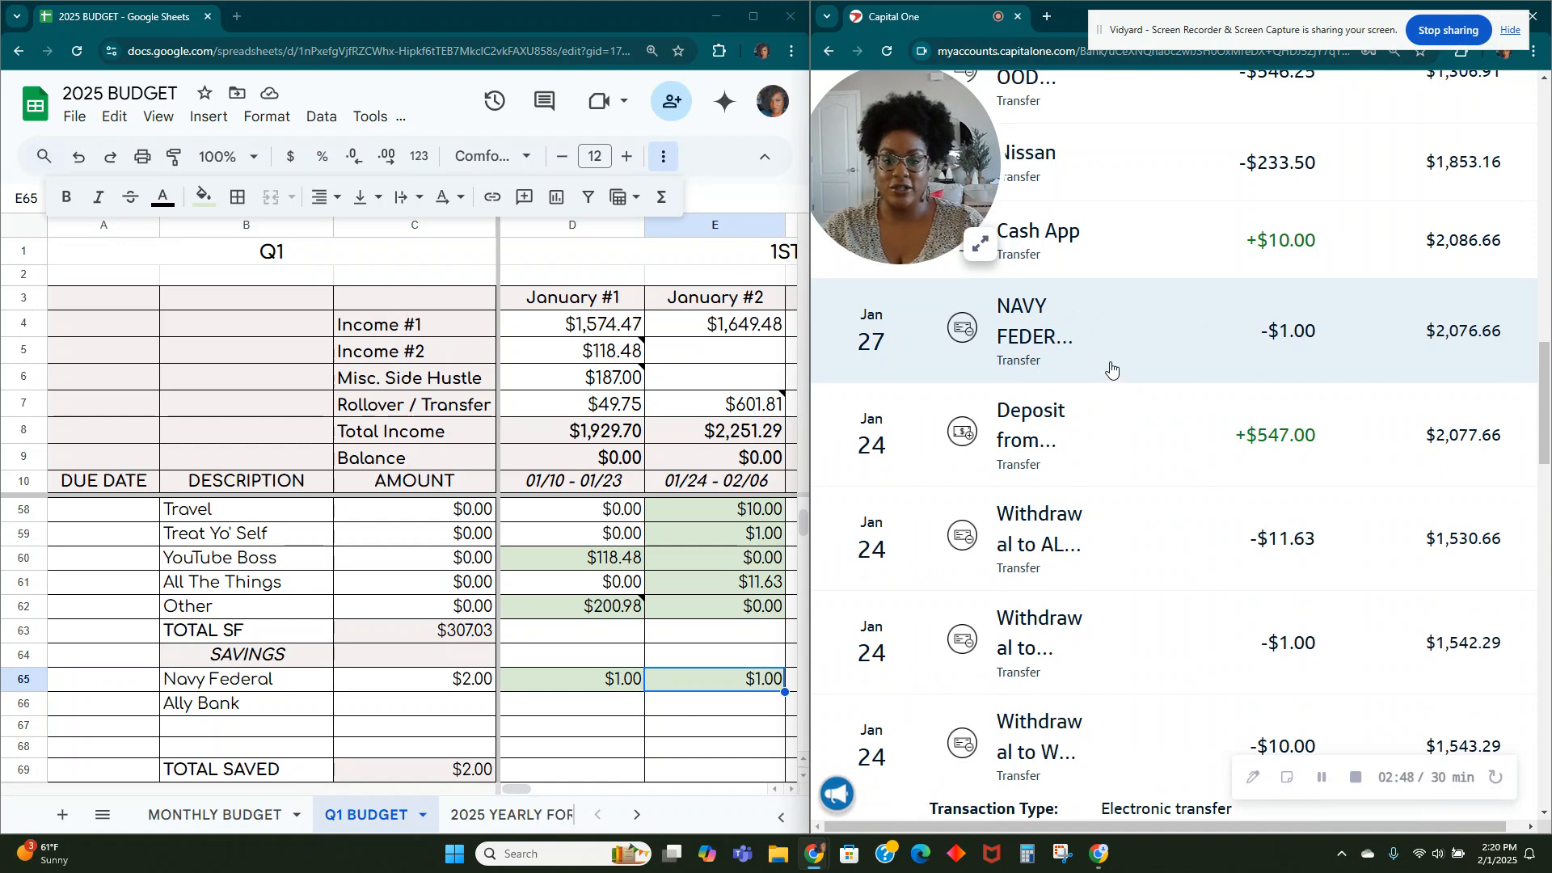
Step: Examine the statement details and memo of the January 24 deposit of $547.00
{"action": "scroll", "coordinate": [1132, 372], "scroll_direction": "up", "scroll_amount": 4}
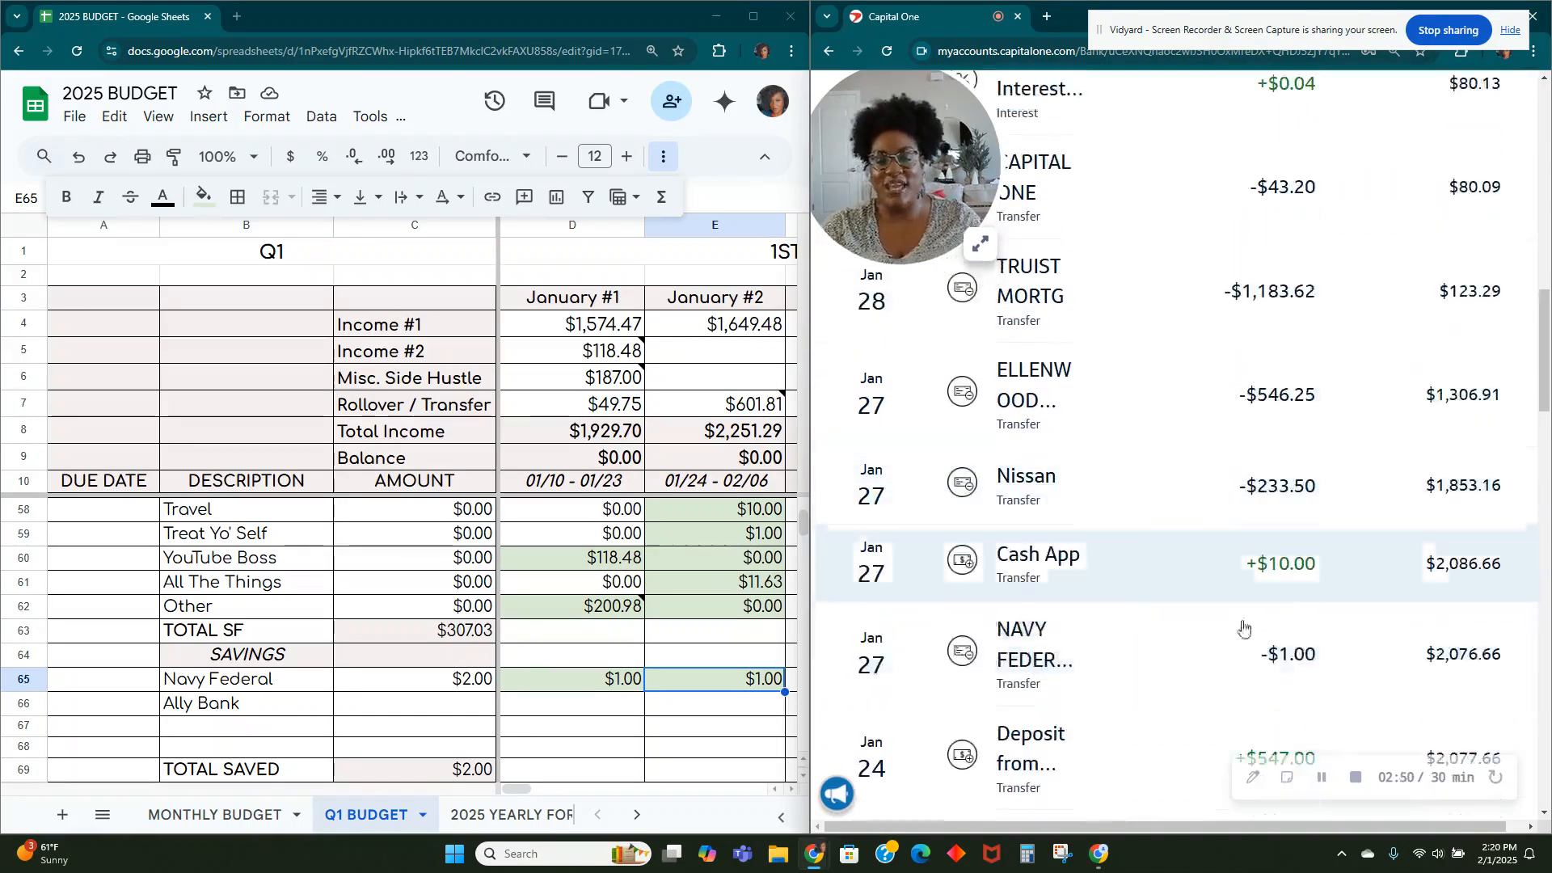
{"action": "scroll", "coordinate": [1112, 784], "scroll_direction": "down", "scroll_amount": 1}
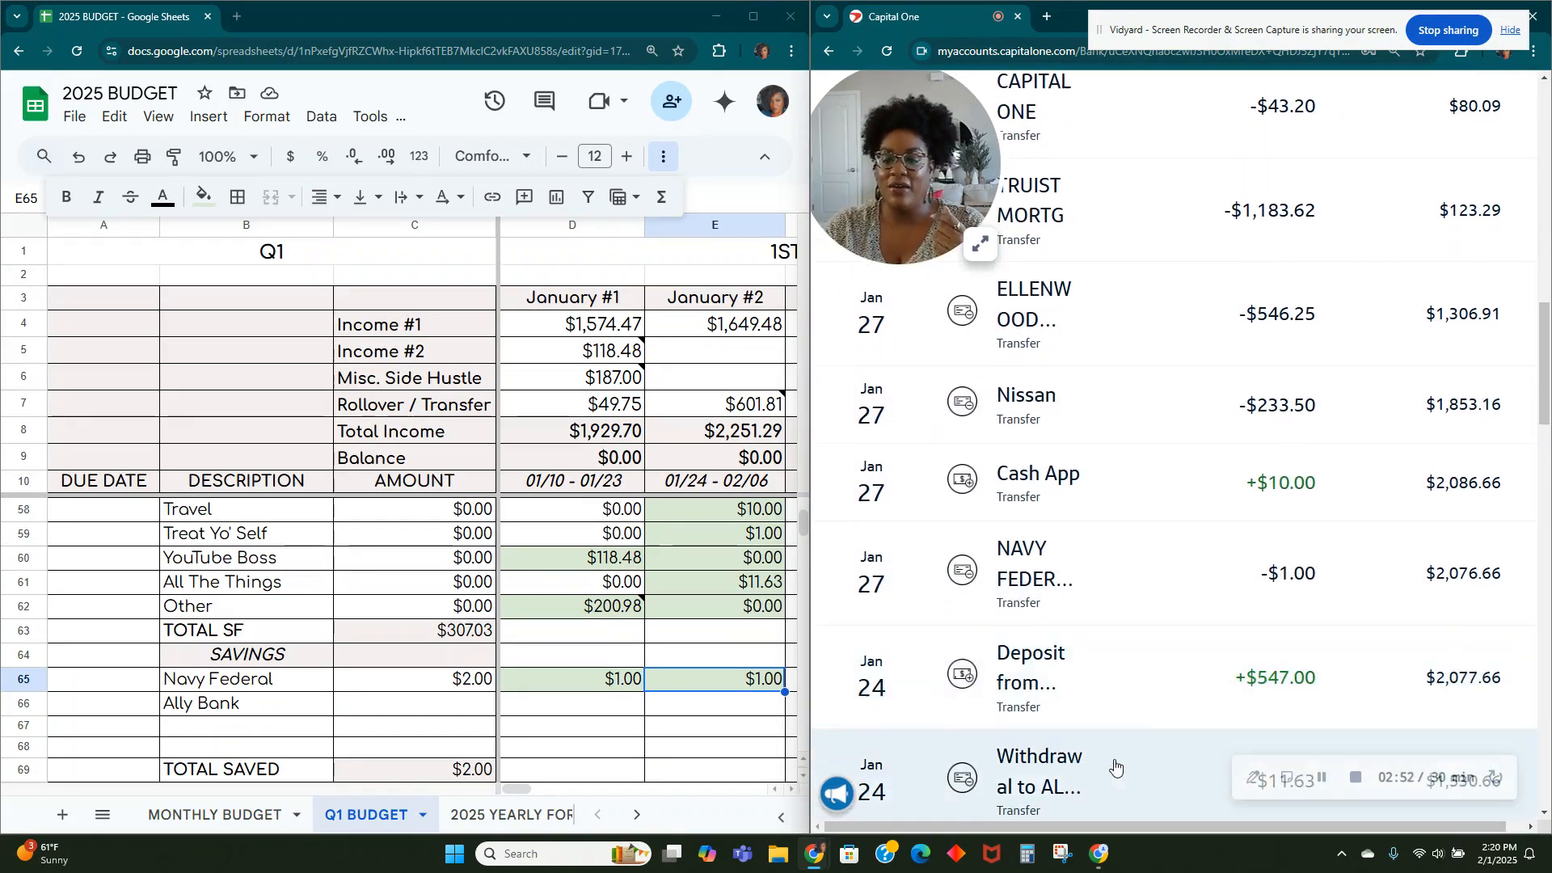
{"action": "left_click", "coordinate": [1302, 666]}
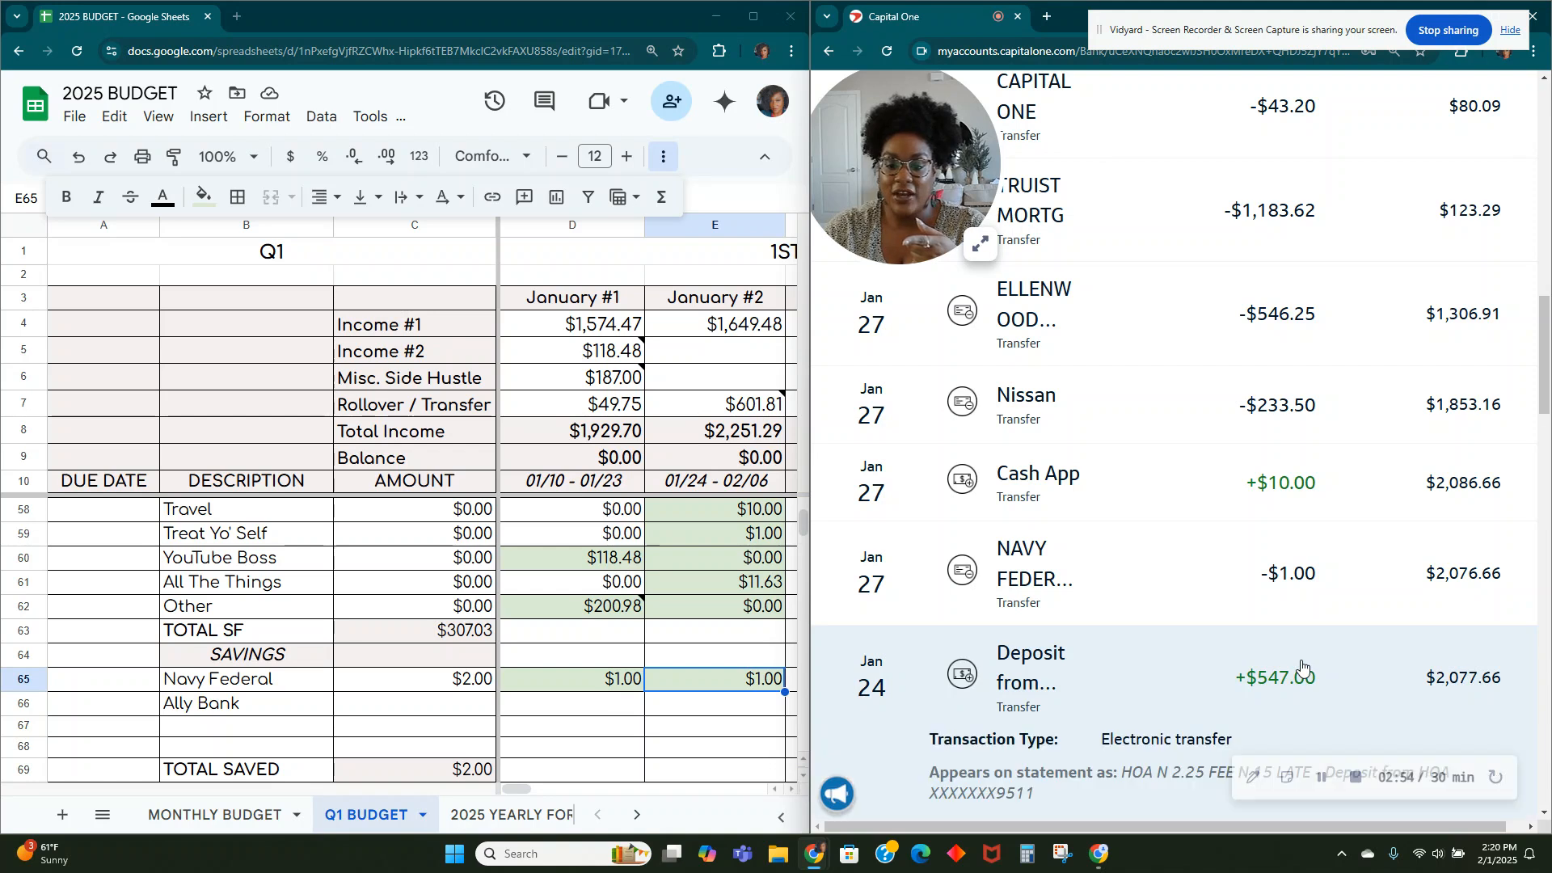
{"action": "scroll", "coordinate": [1302, 667], "scroll_direction": "down", "scroll_amount": 1}
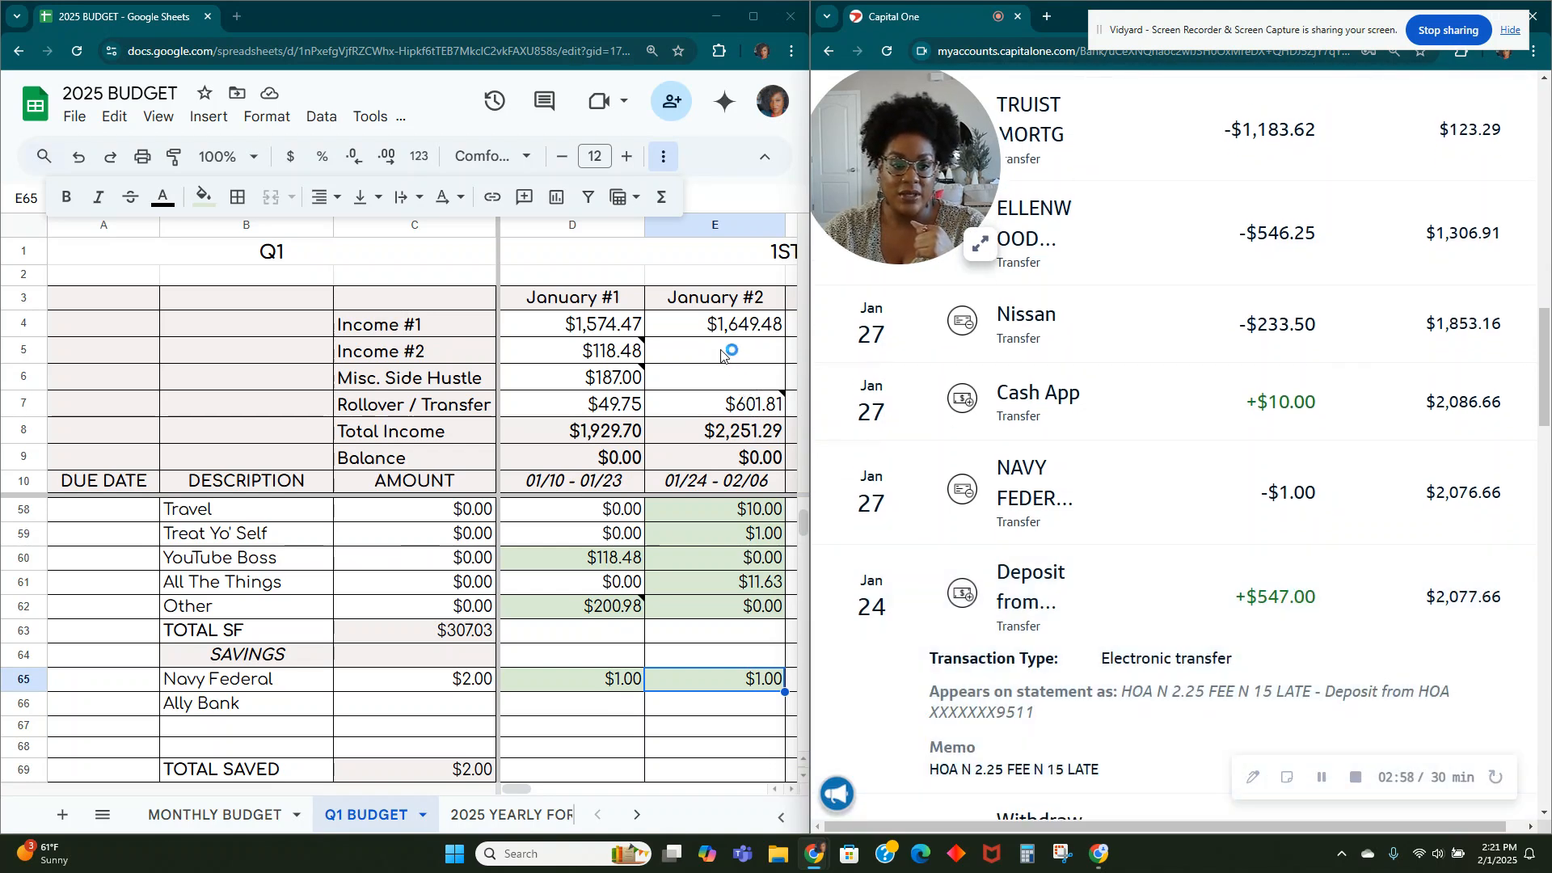
Step: Try extending the January #2 Rollover / Transfer formula to =40+561.81+547
{"action": "left_click", "coordinate": [715, 405]}
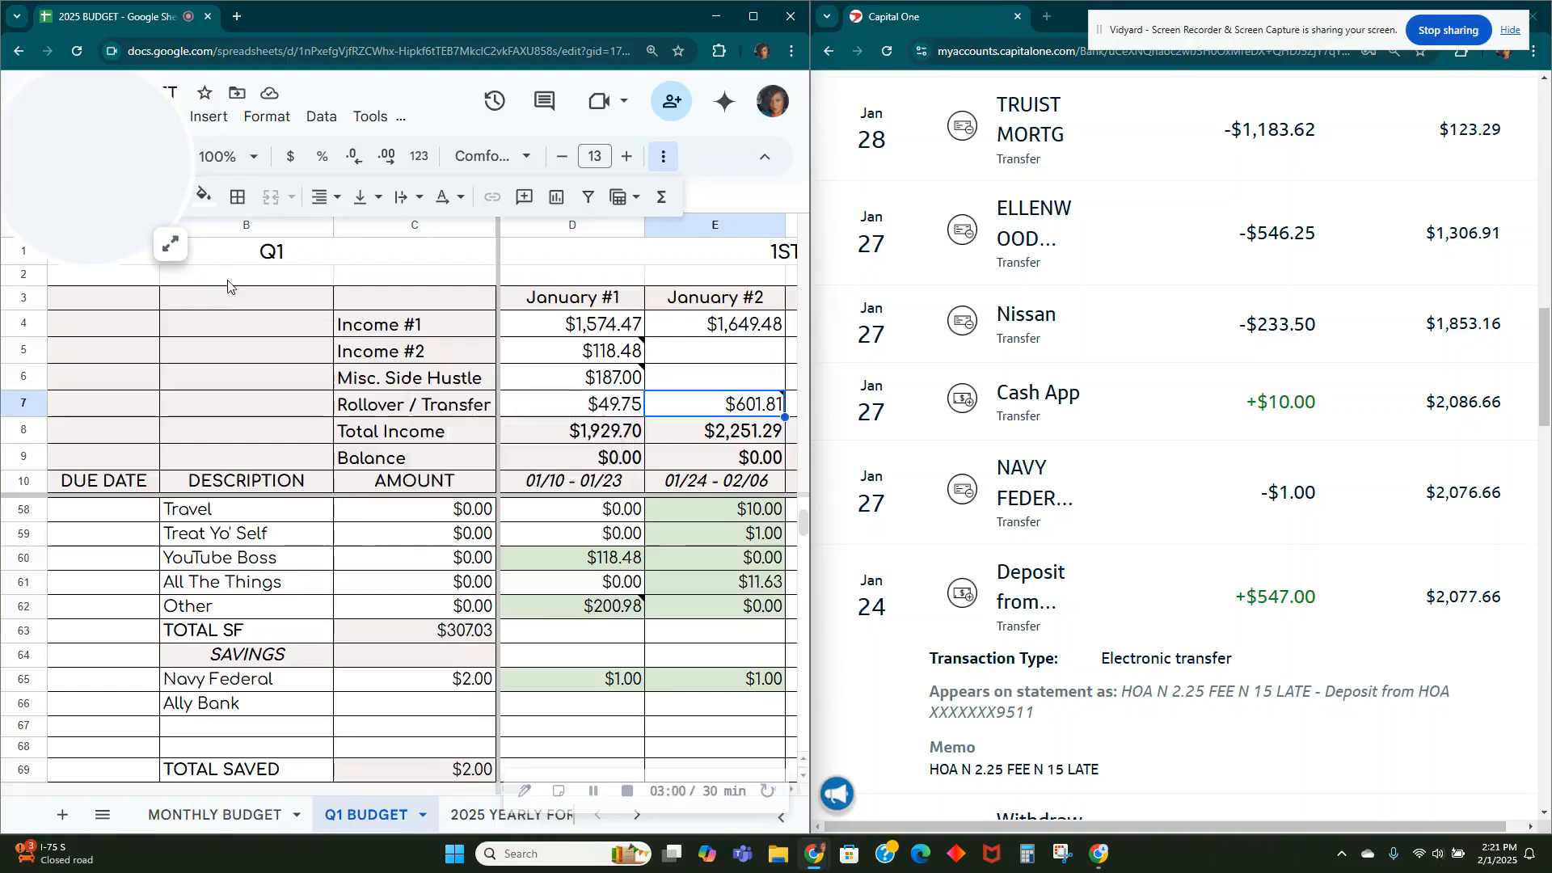
{"action": "double_click", "coordinate": [690, 403]}
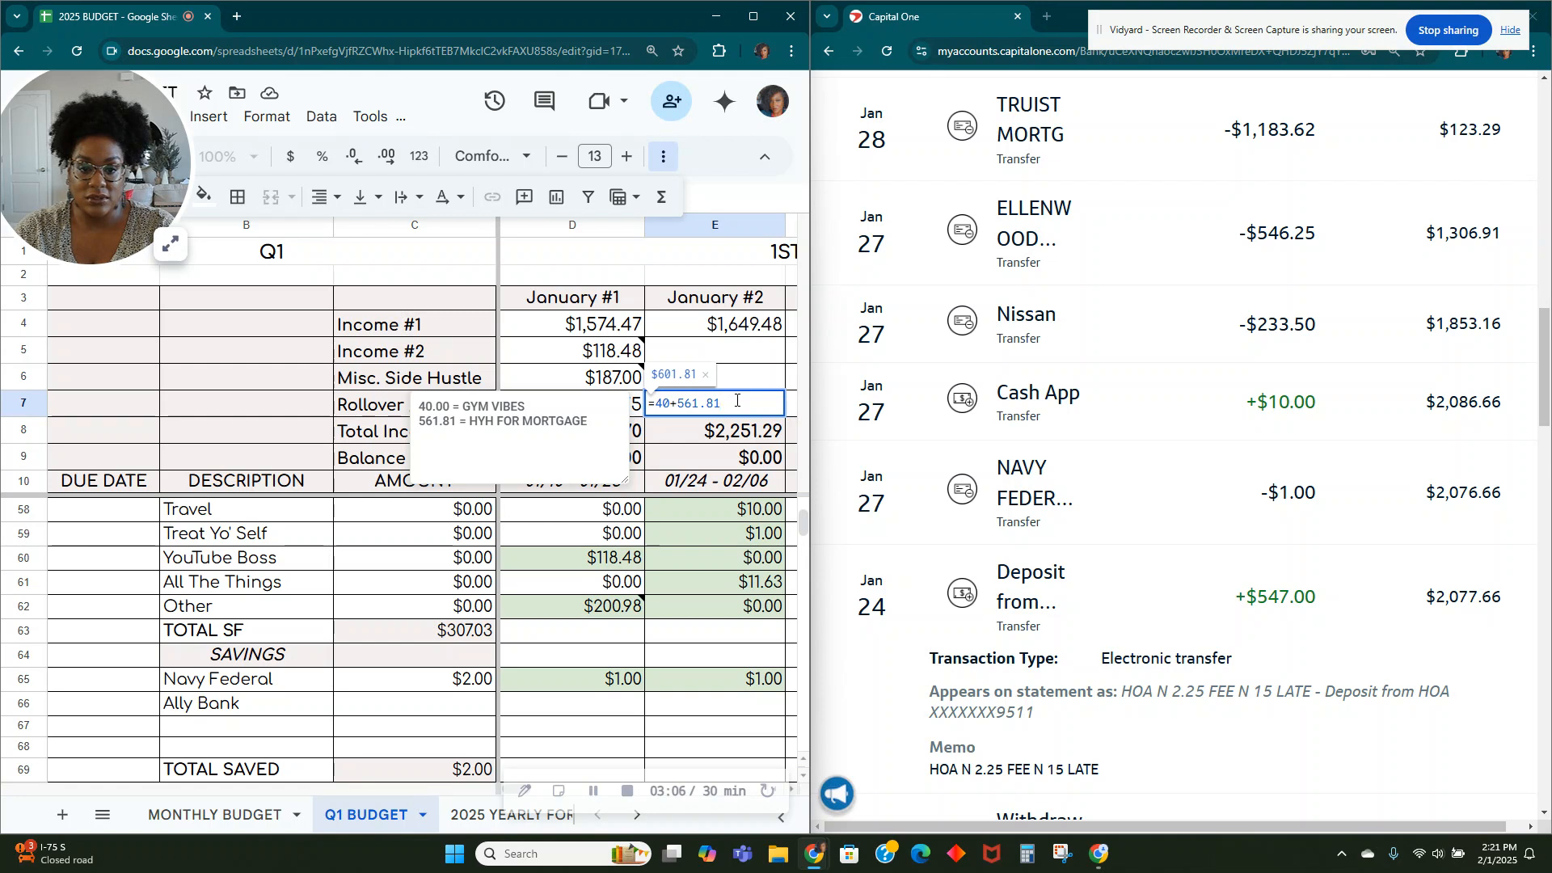
{"action": "type", "text": "+"}
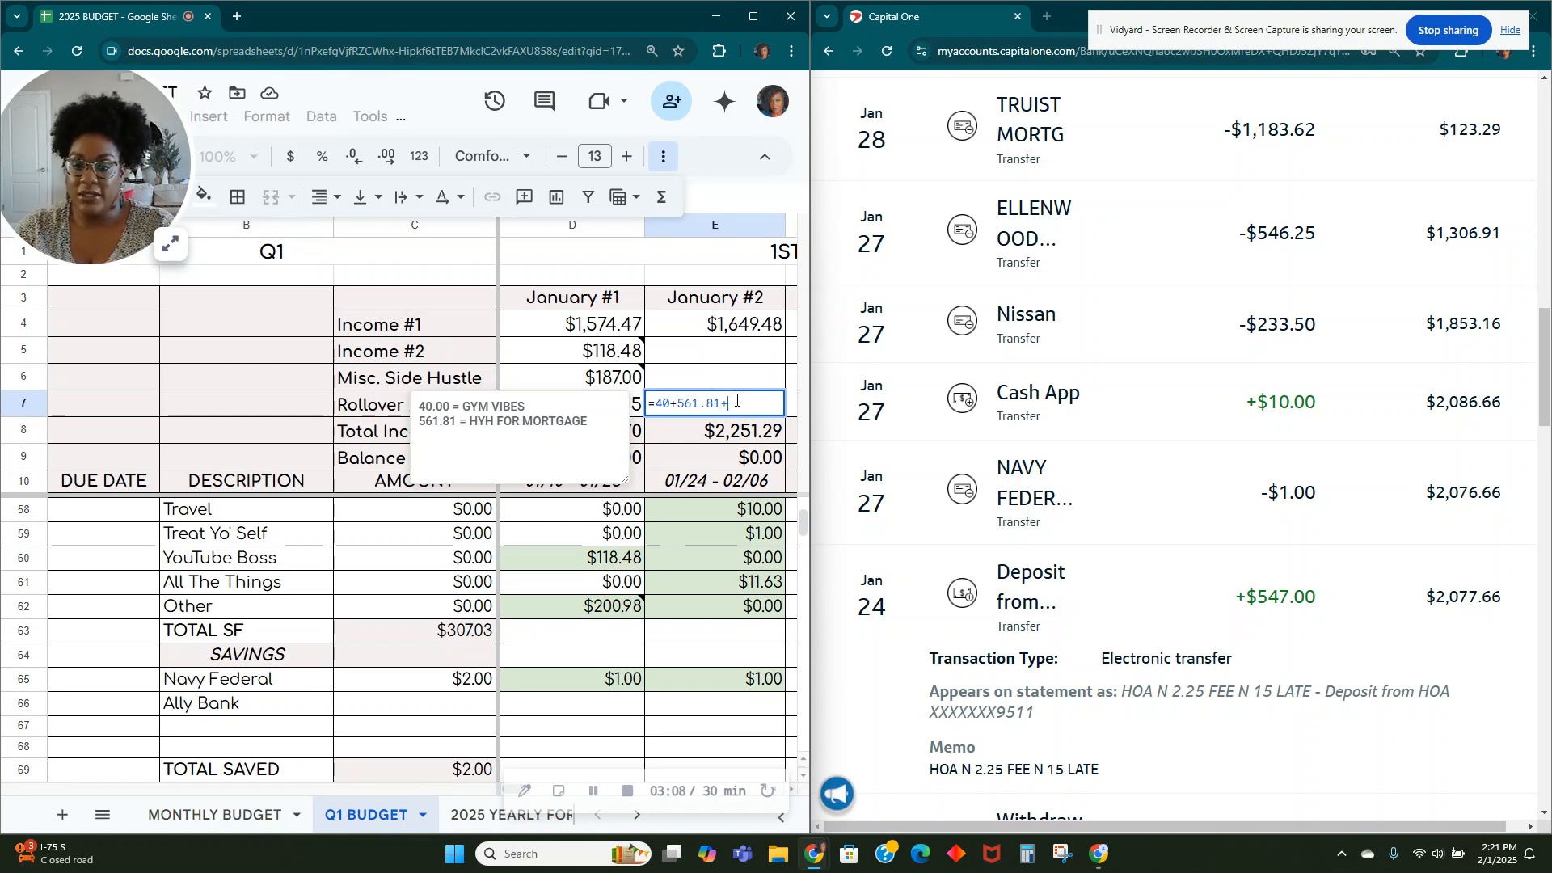
{"action": "type", "text": "547"}
{"action": "key", "text": "Tab"}
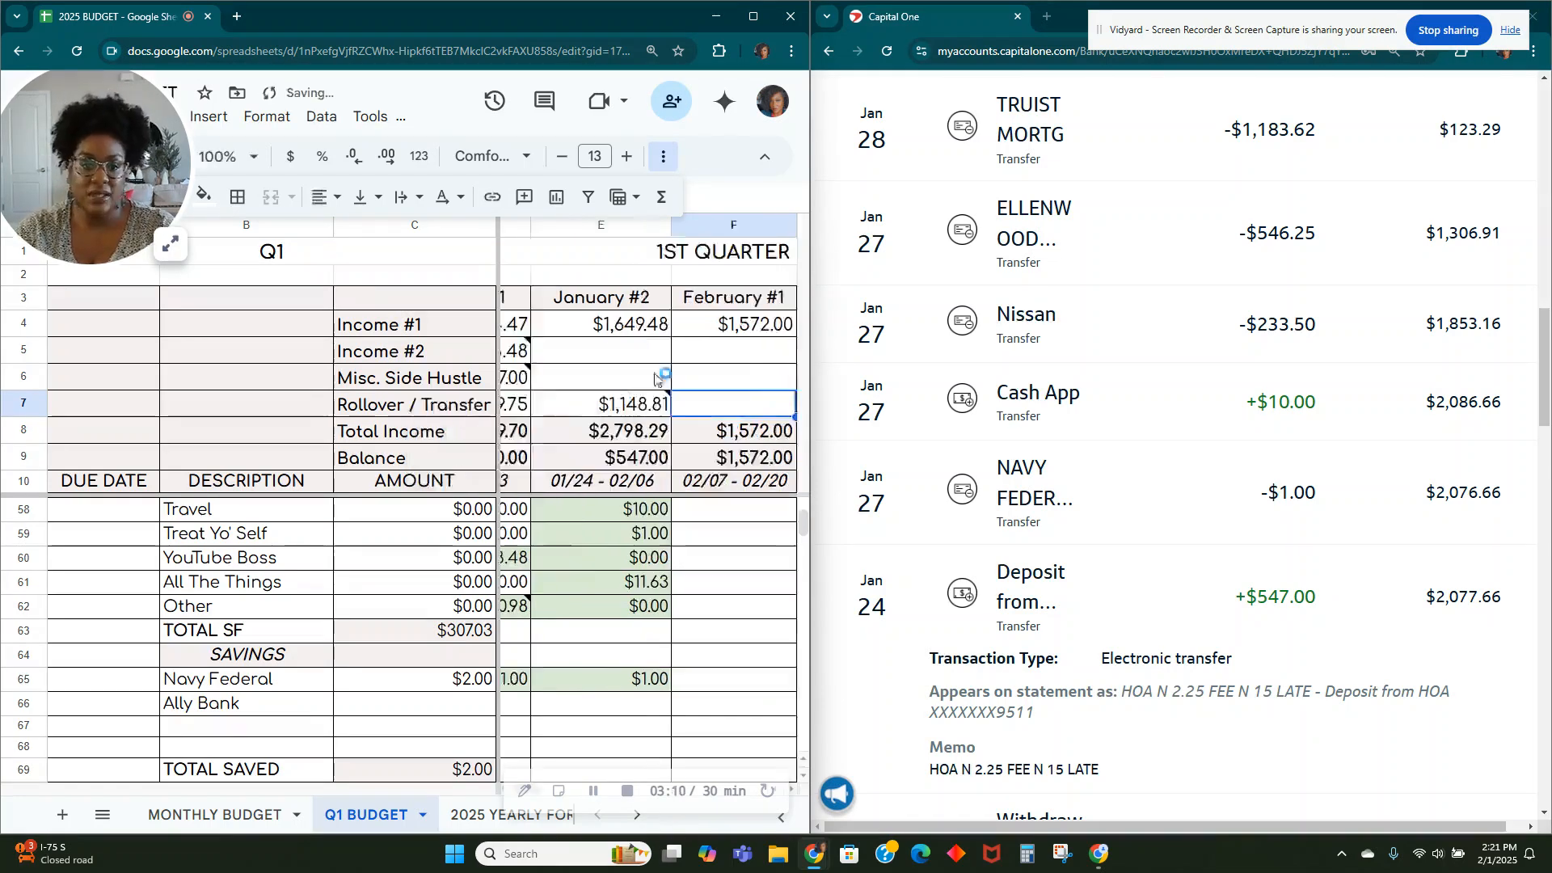
{"action": "key", "text": "Left"}
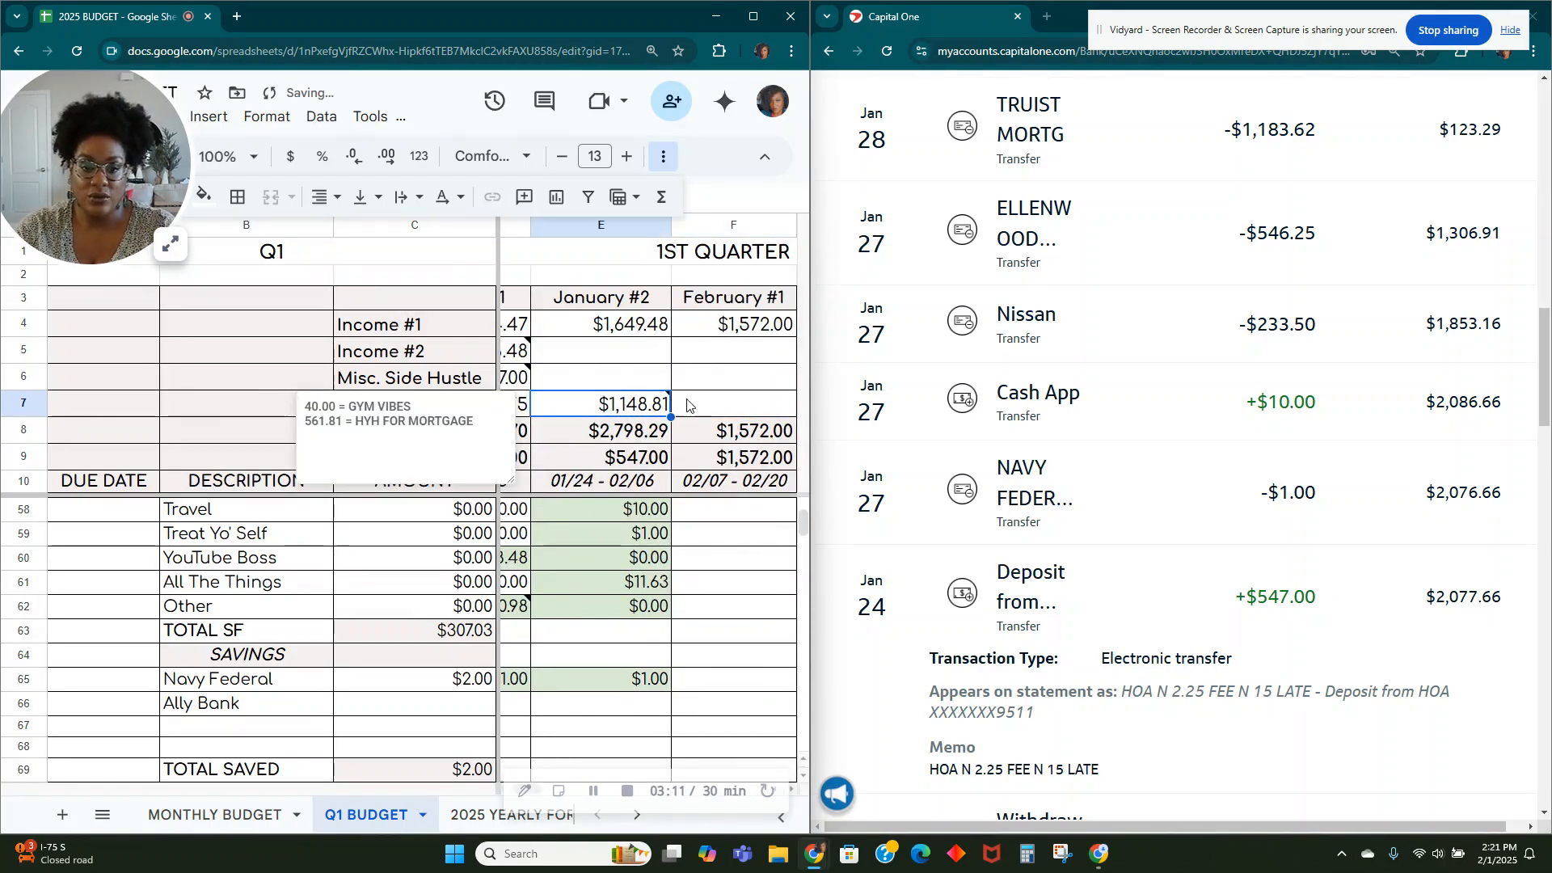
Step: Undo the last change to the January #2 Rollover / Transfer formula
{"action": "left_click", "coordinate": [732, 408]}
{"action": "left_click_drag", "start_coordinate": [110, 206], "coordinate": [103, 377]}
{"action": "key", "text": "ctrl+z"}
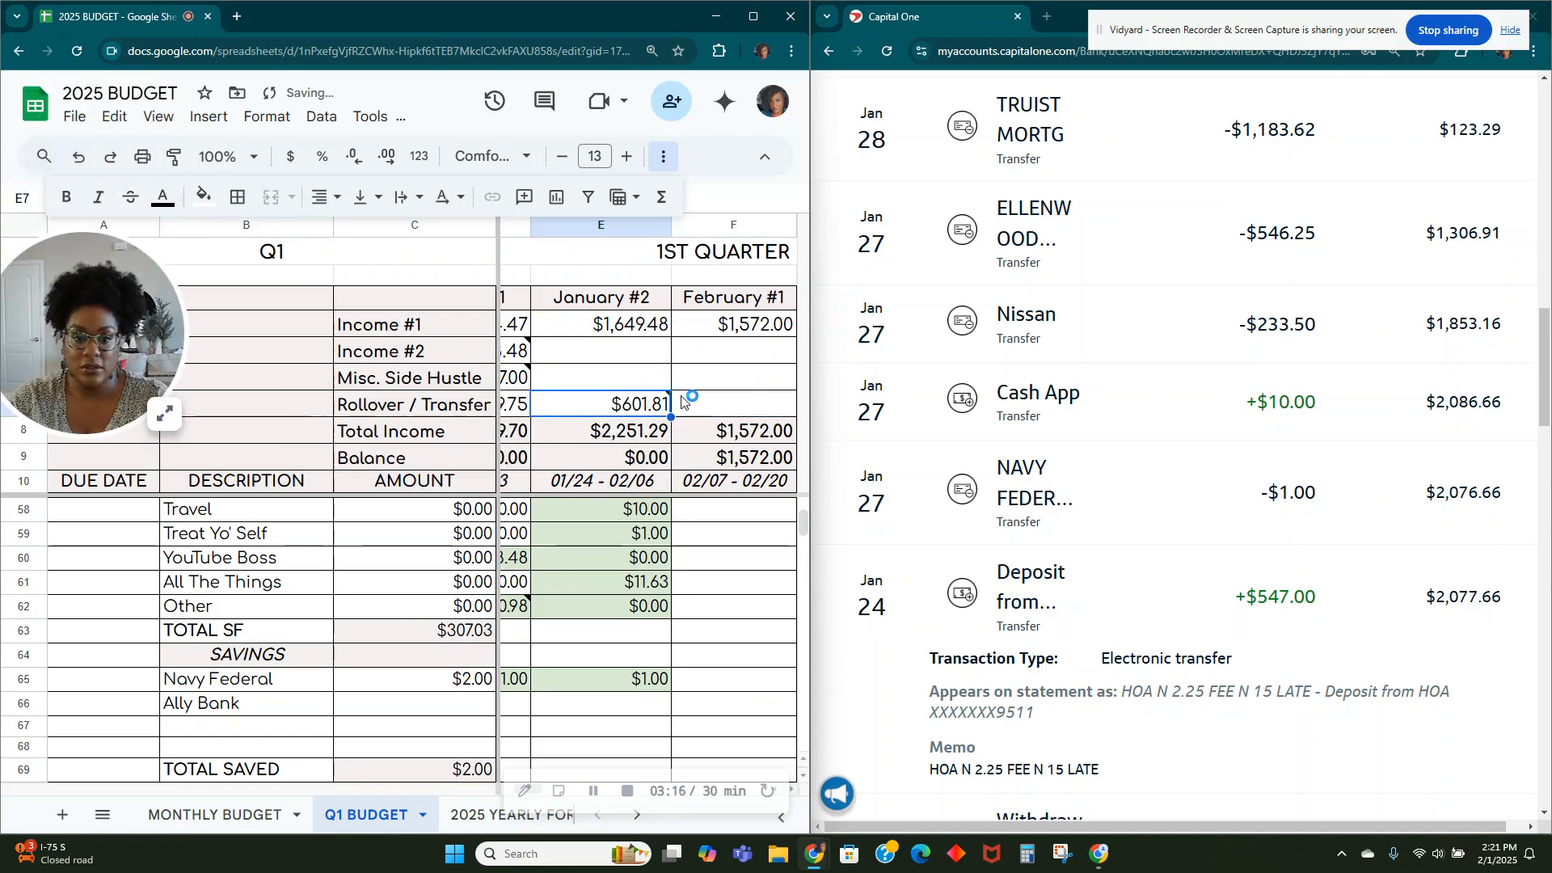
{"action": "mouse_move", "coordinate": [608, 408]}
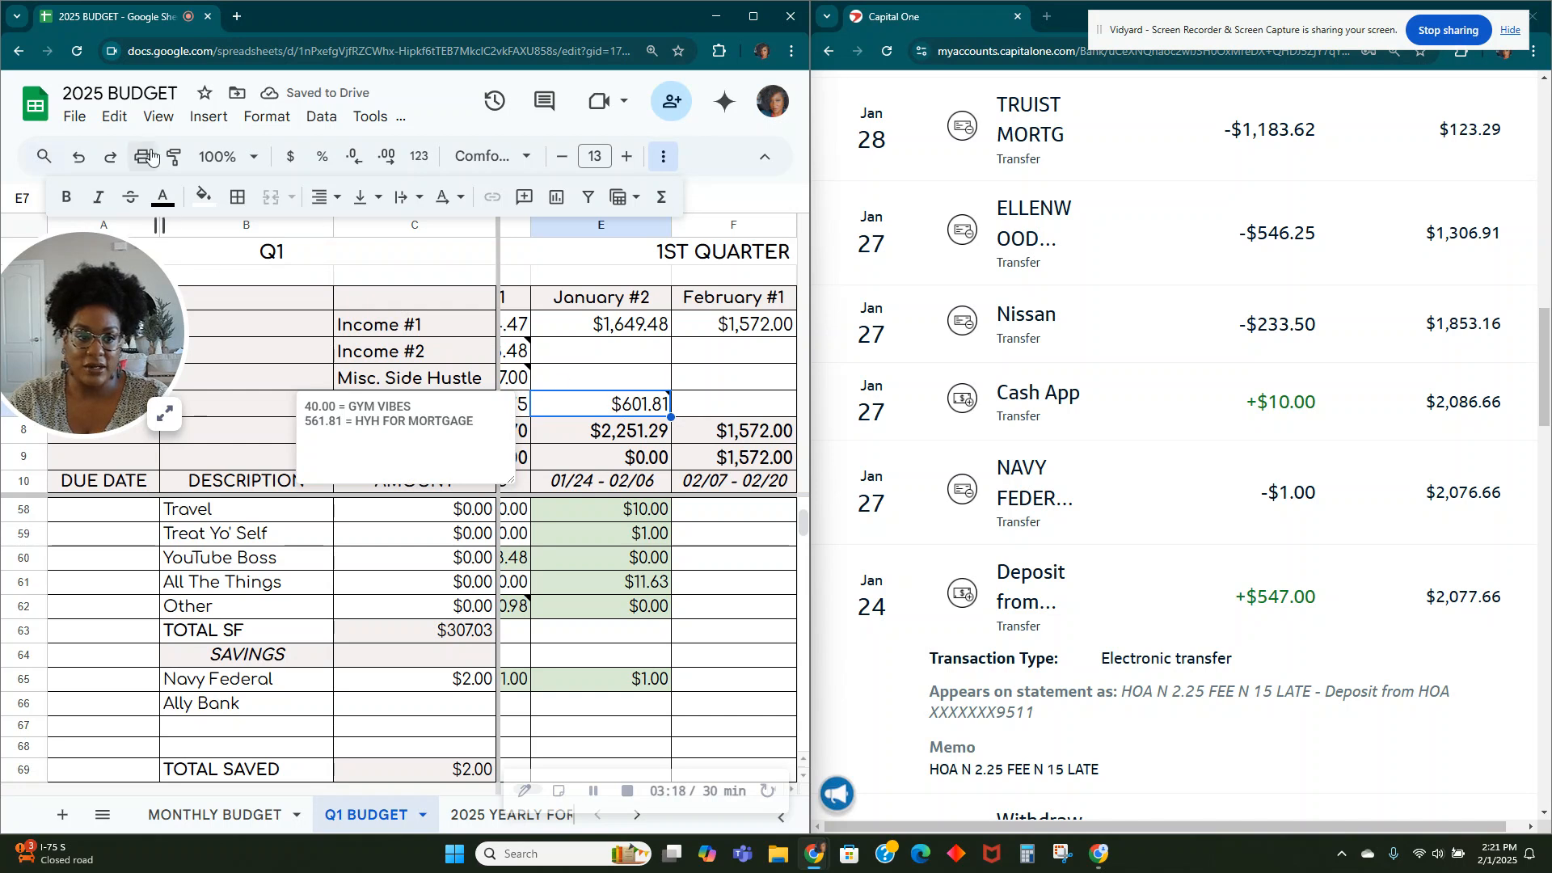
Step: Redo the undone change to the January #2 Rollover / Transfer formula and add the line "547.00 = HOA" to its note
{"action": "key", "text": "ctrl+y"}
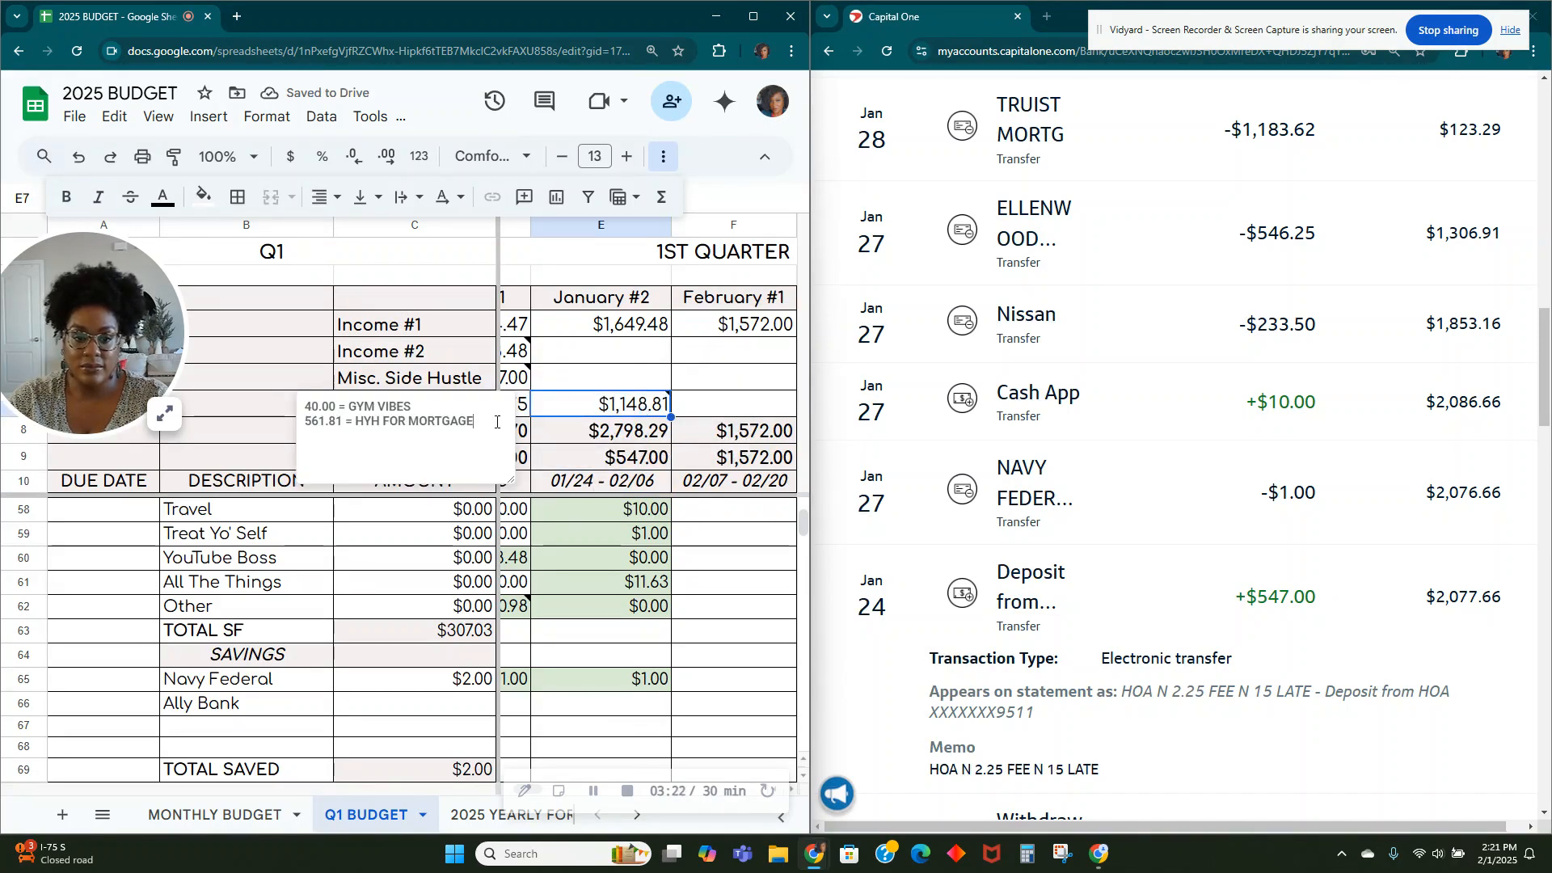
{"action": "left_click", "coordinate": [499, 422]}
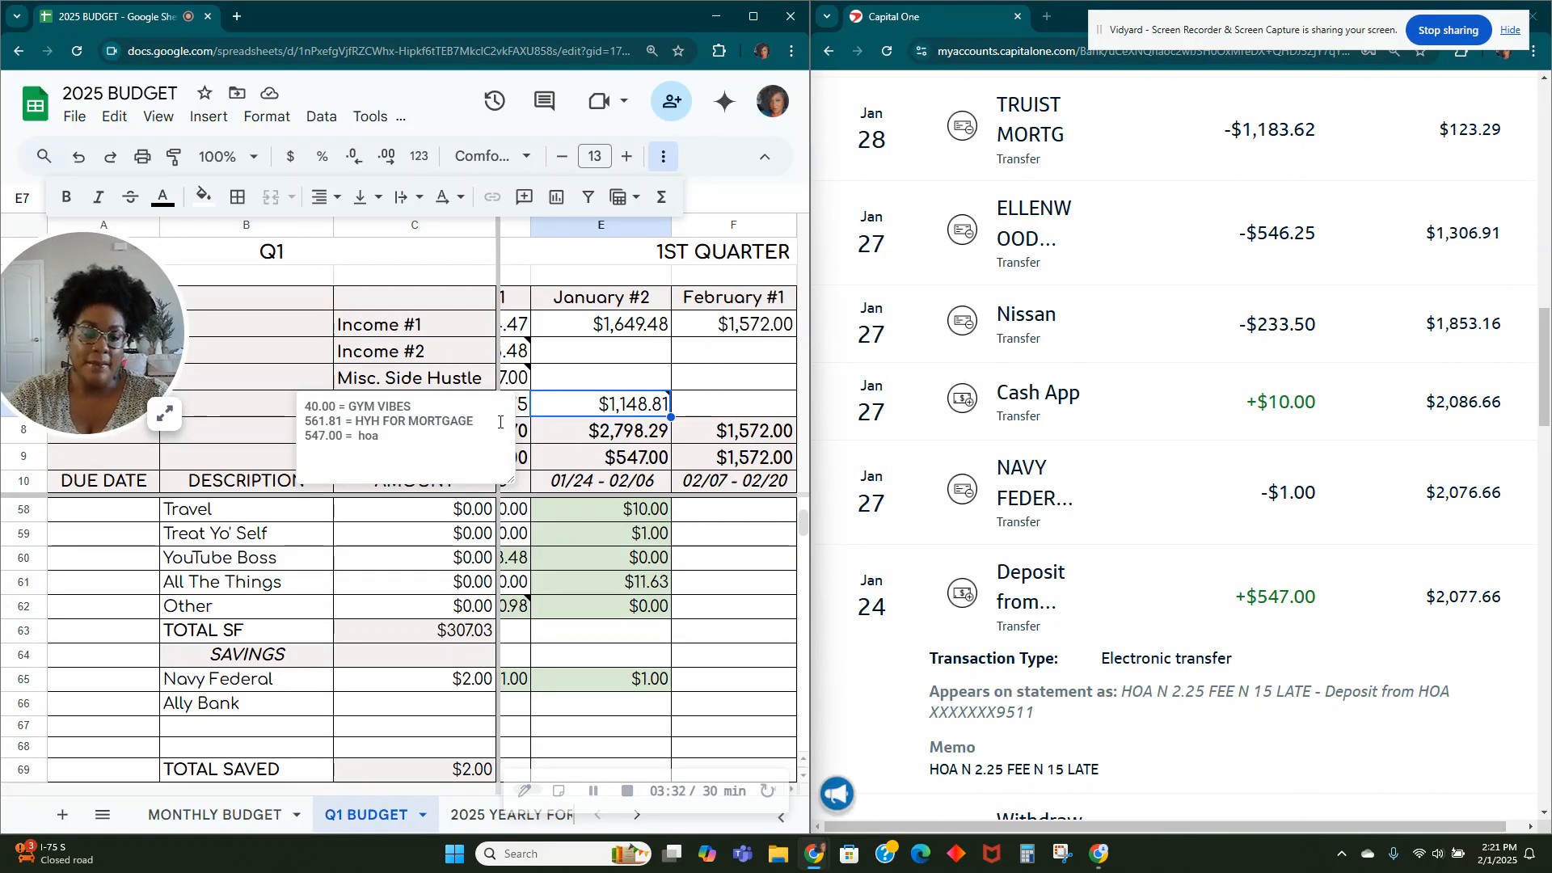
{"action": "key", "text": "BackSpace"}
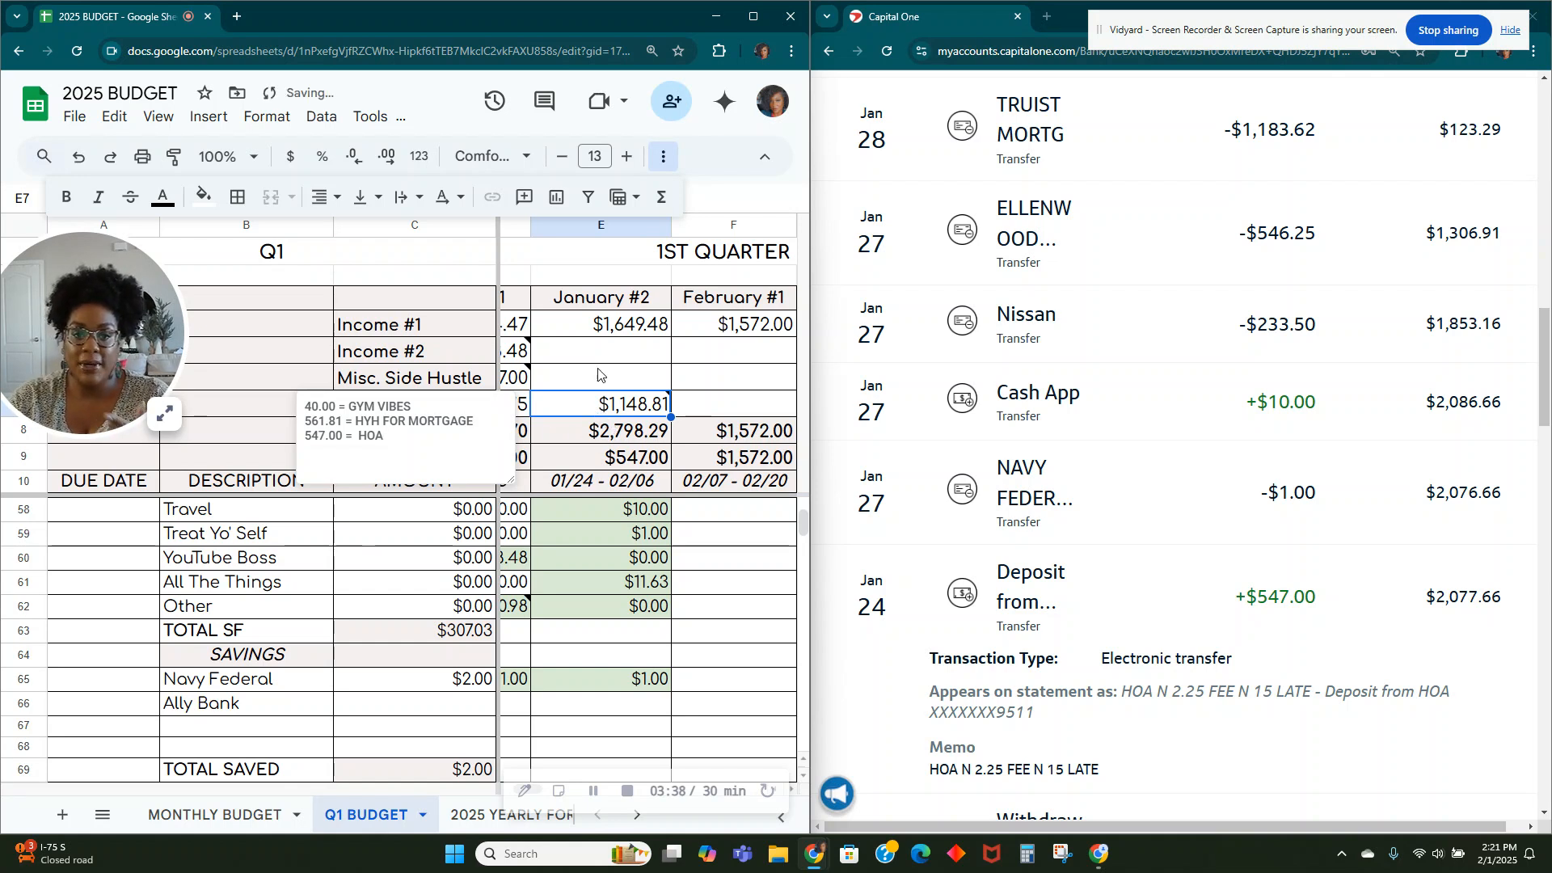
{"action": "key", "text": "Escape"}
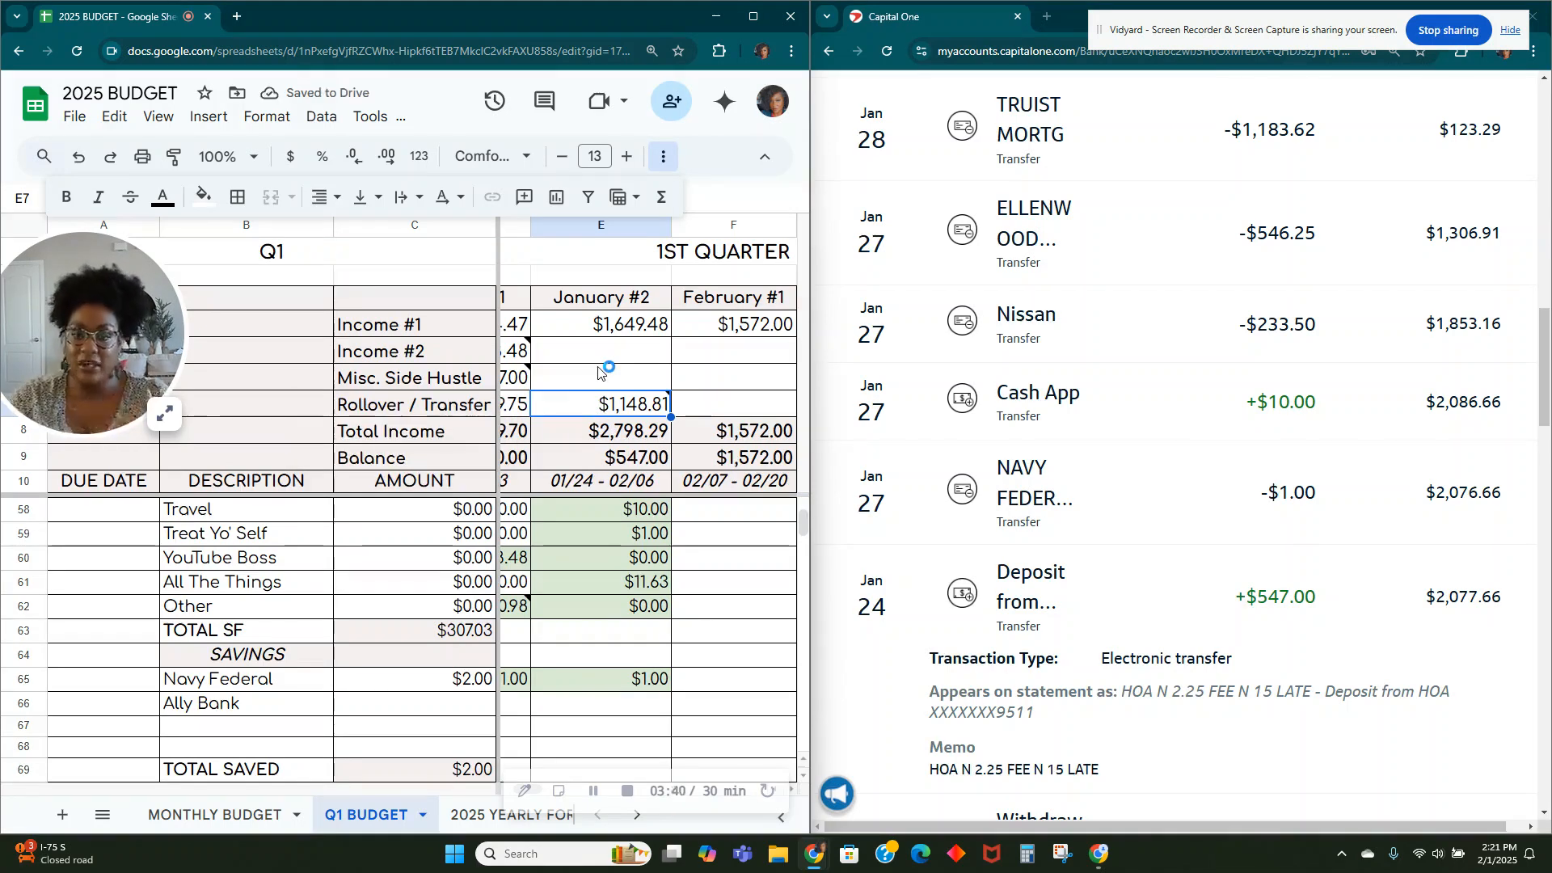
Step: Collapse the January 24 deposit details and enter $10.00 as the January #2 Misc. Side Hustle income
{"action": "left_click", "coordinate": [600, 380]}
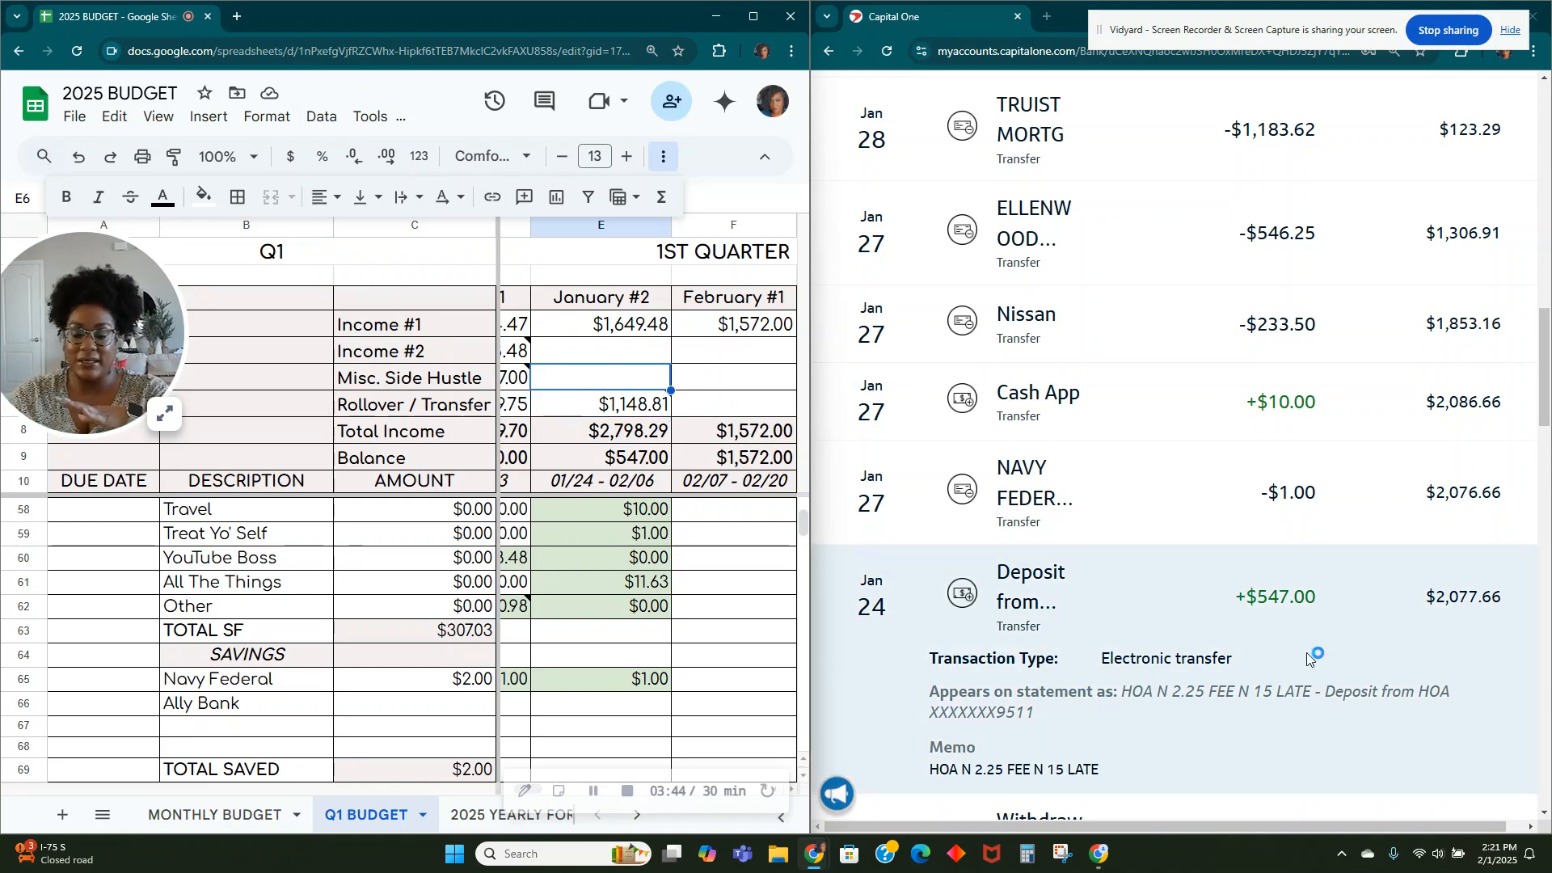
{"action": "left_click", "coordinate": [1303, 621]}
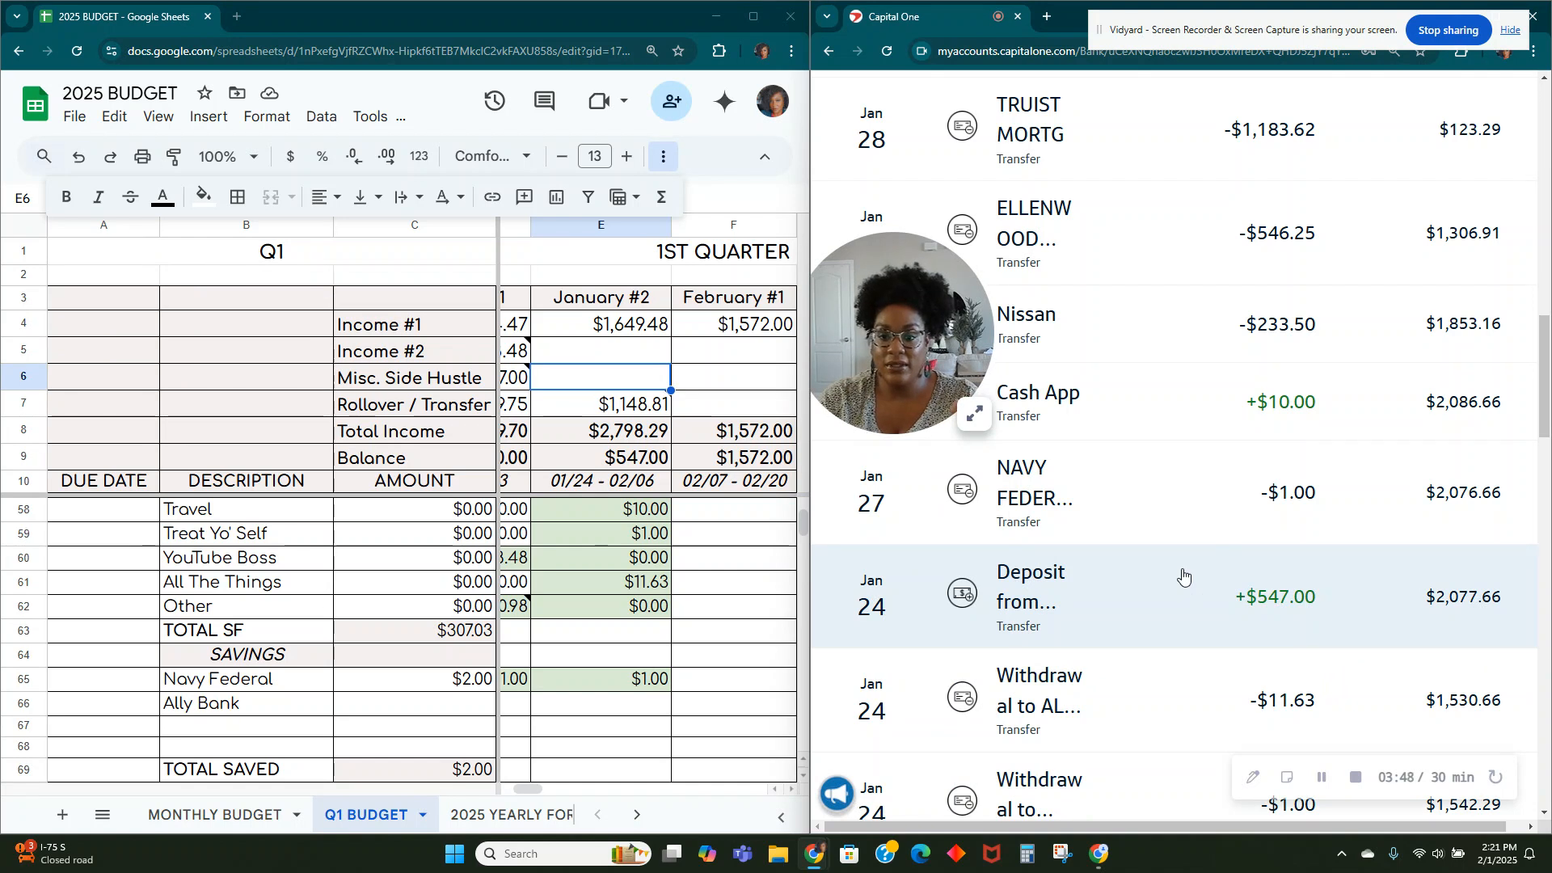
{"action": "scroll", "coordinate": [1201, 515], "scroll_direction": "up", "scroll_amount": 1}
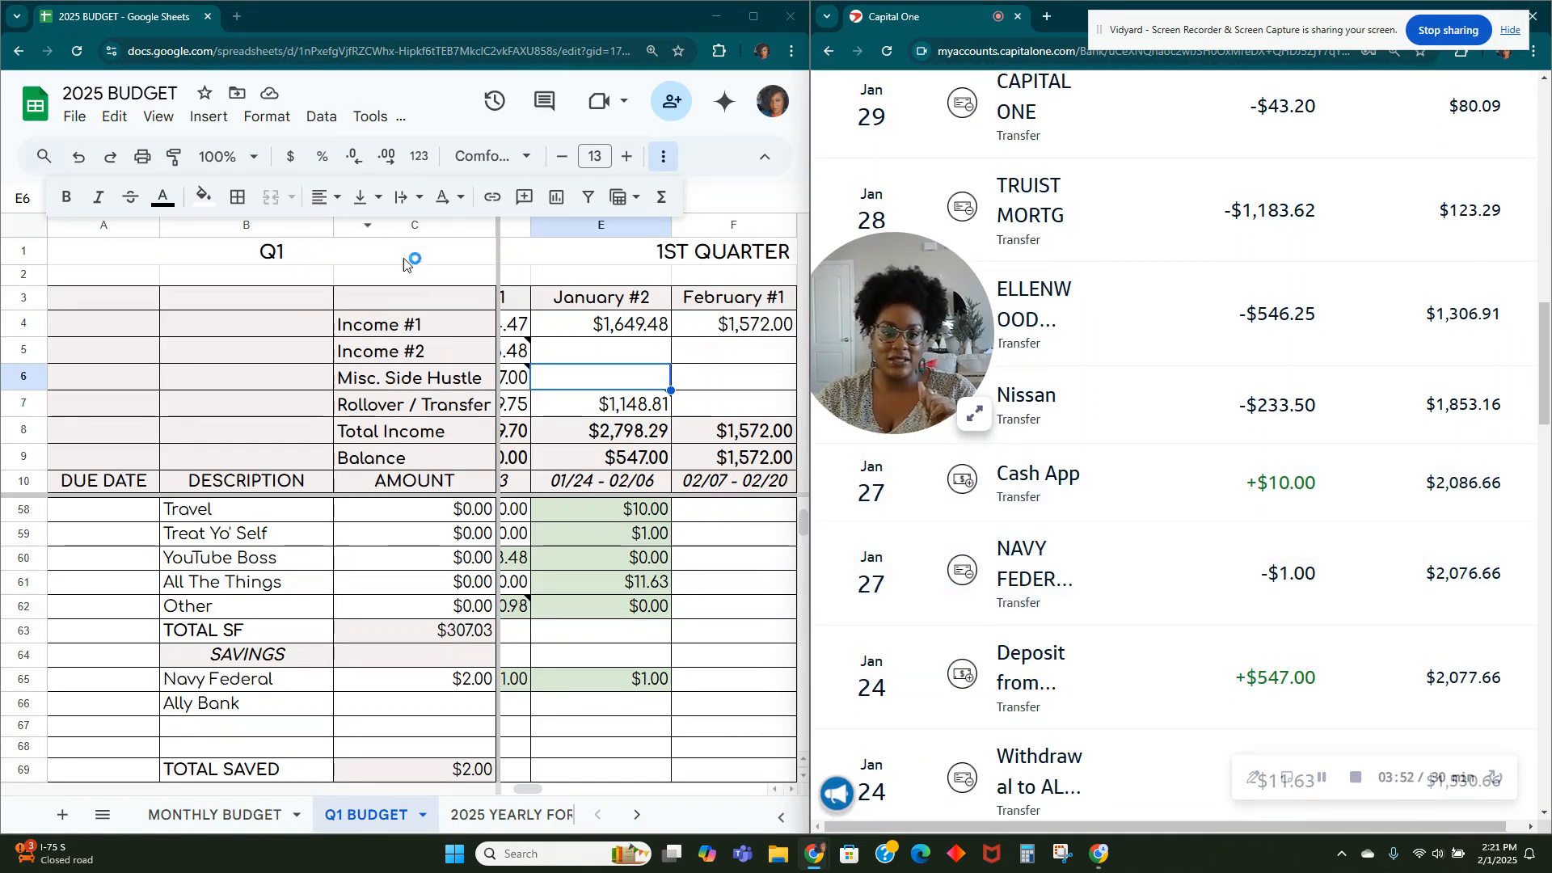
{"action": "left_click", "coordinate": [558, 379]}
{"action": "type", "text": "10"}
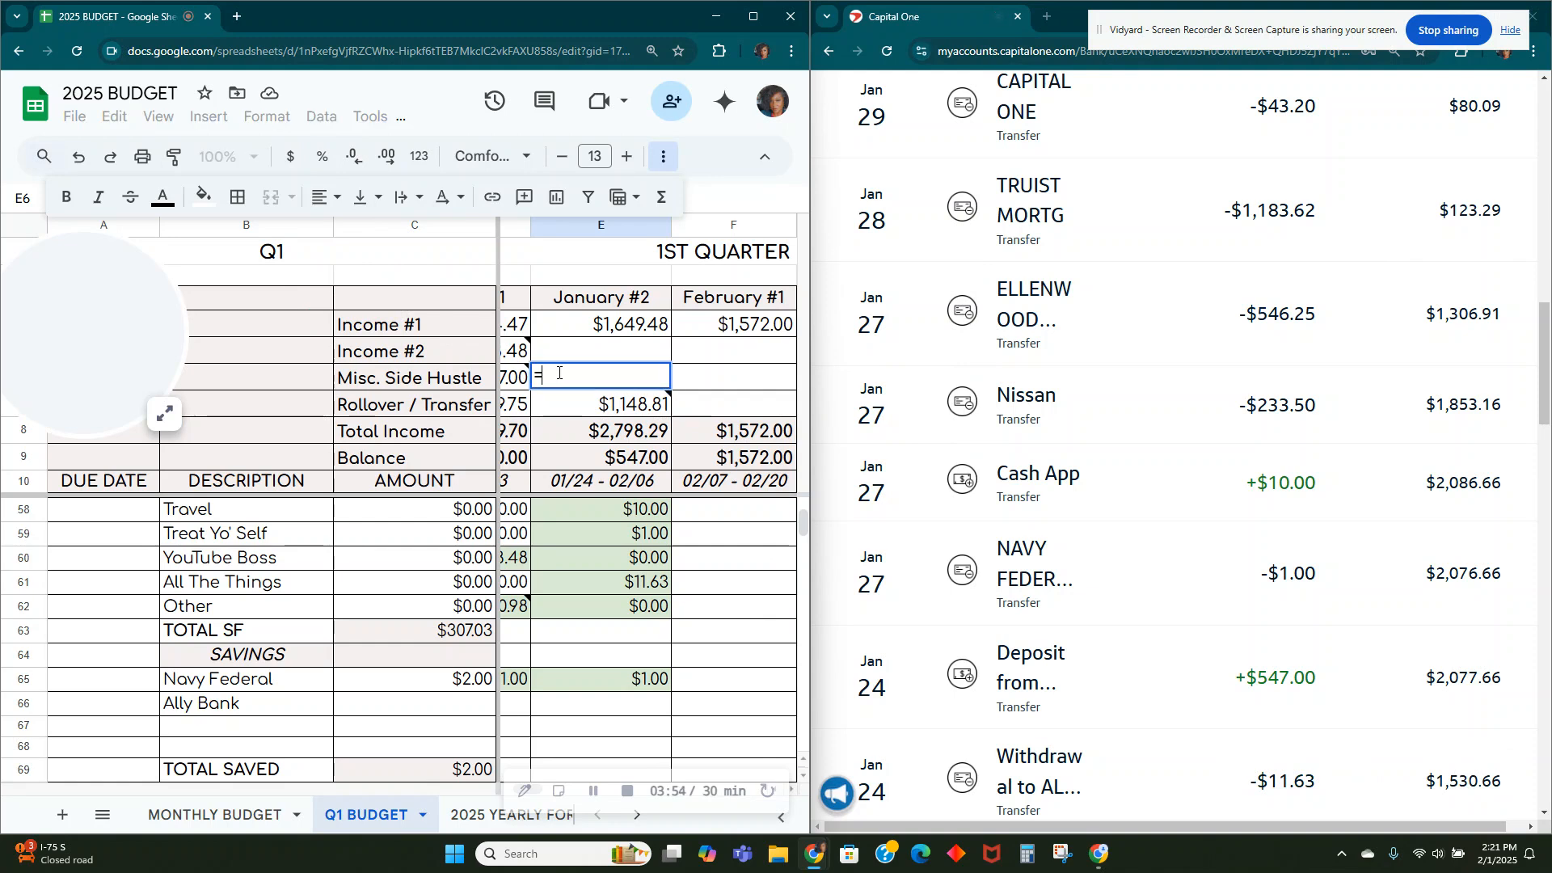
{"action": "key", "text": "Tab"}
Step: Attach a note to the January #2 Misc. Side Hustle amount giving the amount and the name of its source
{"action": "right_click", "coordinate": [559, 379]}
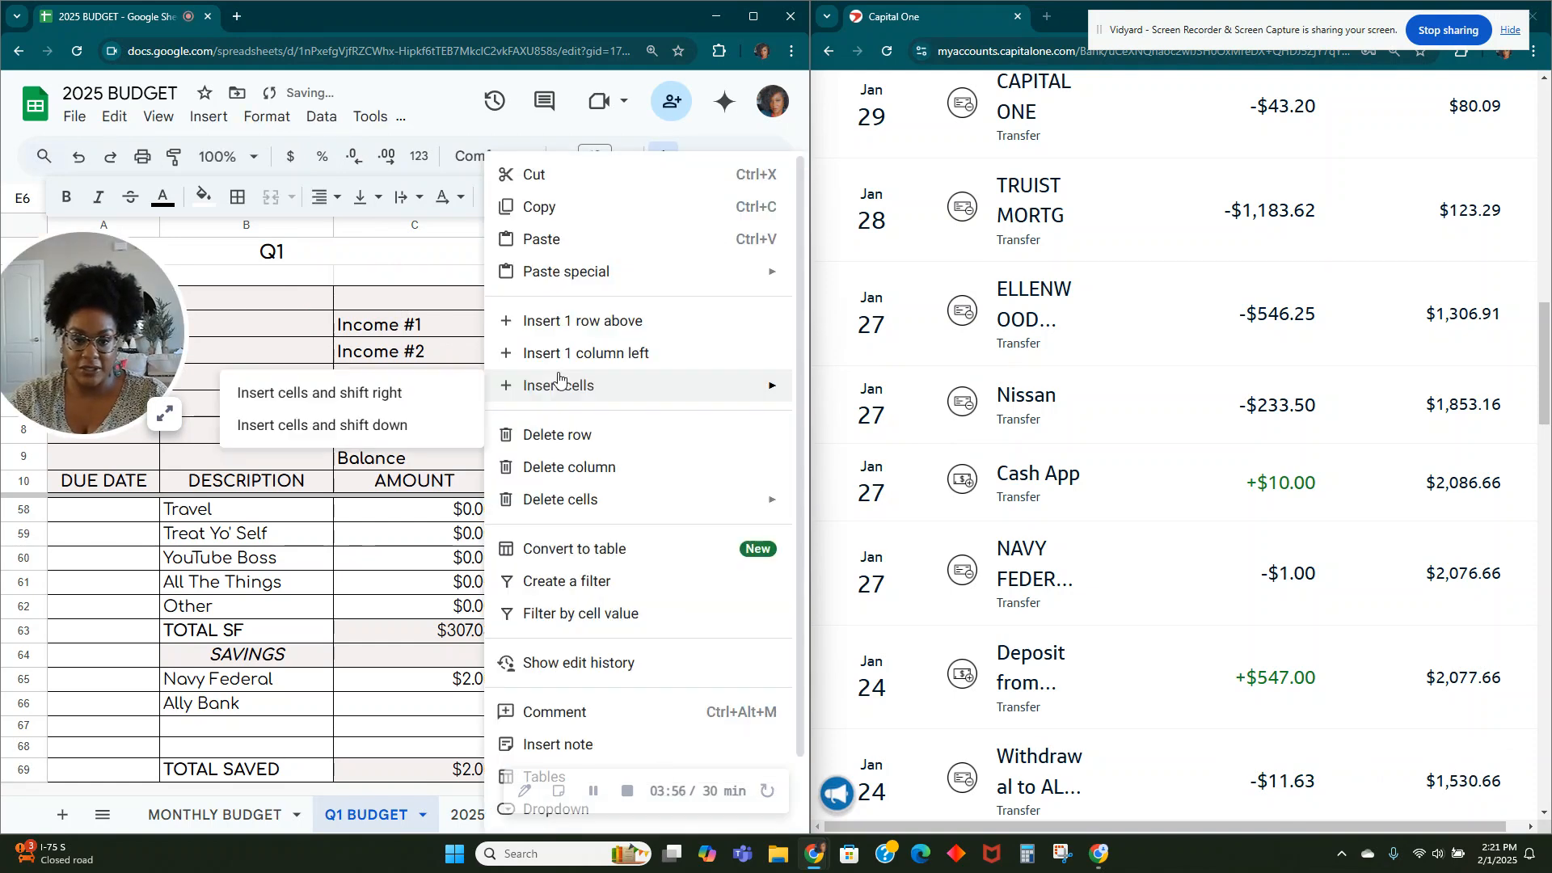
{"action": "left_click", "coordinate": [592, 744]}
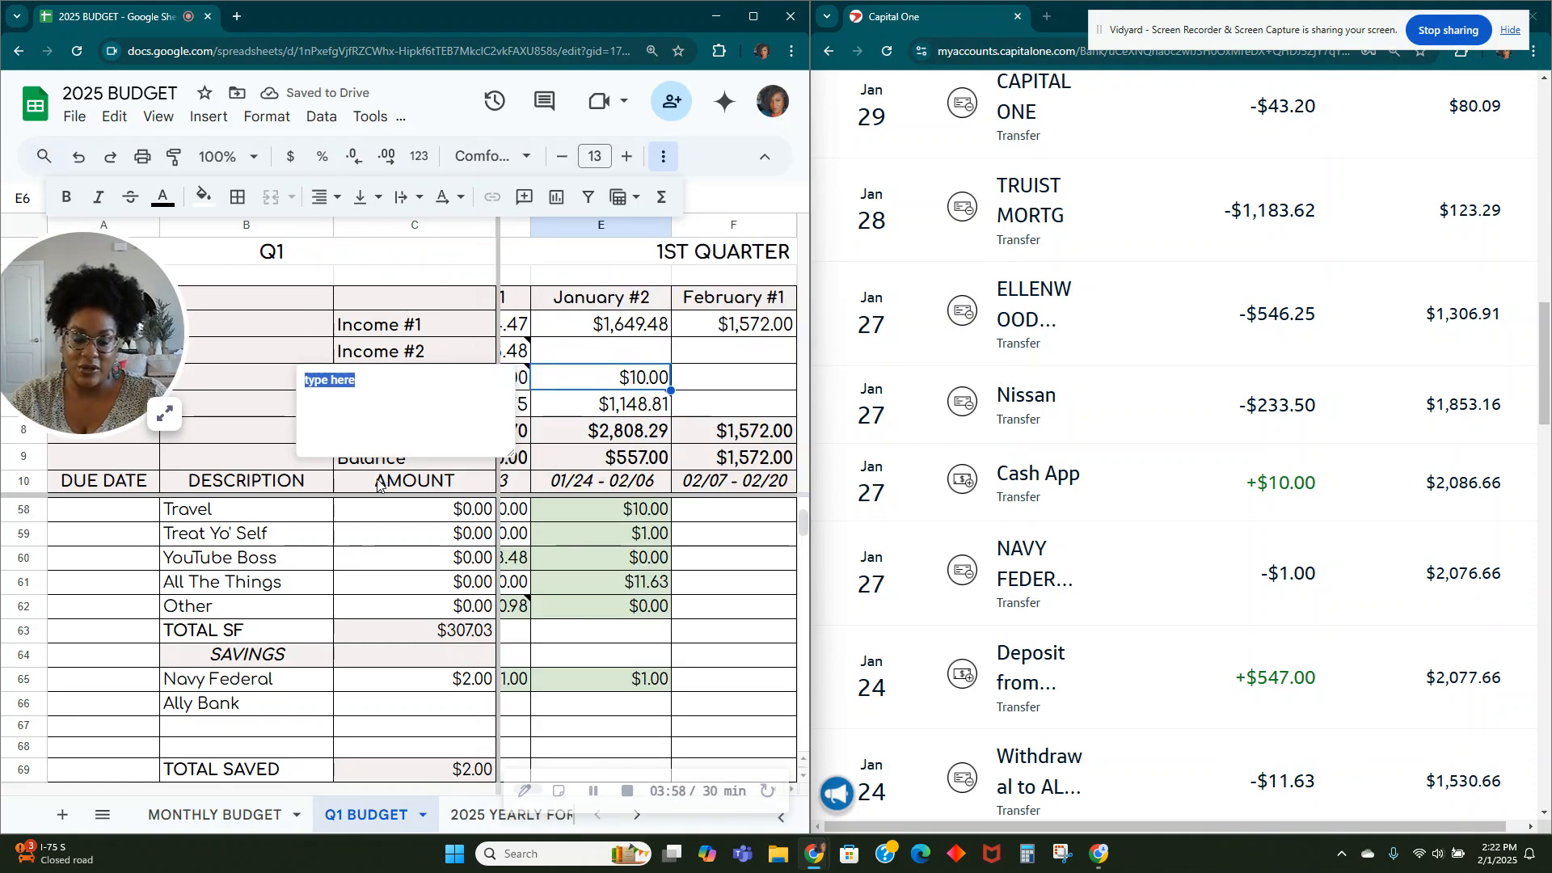
{"action": "type", "text": "10.0 TON"}
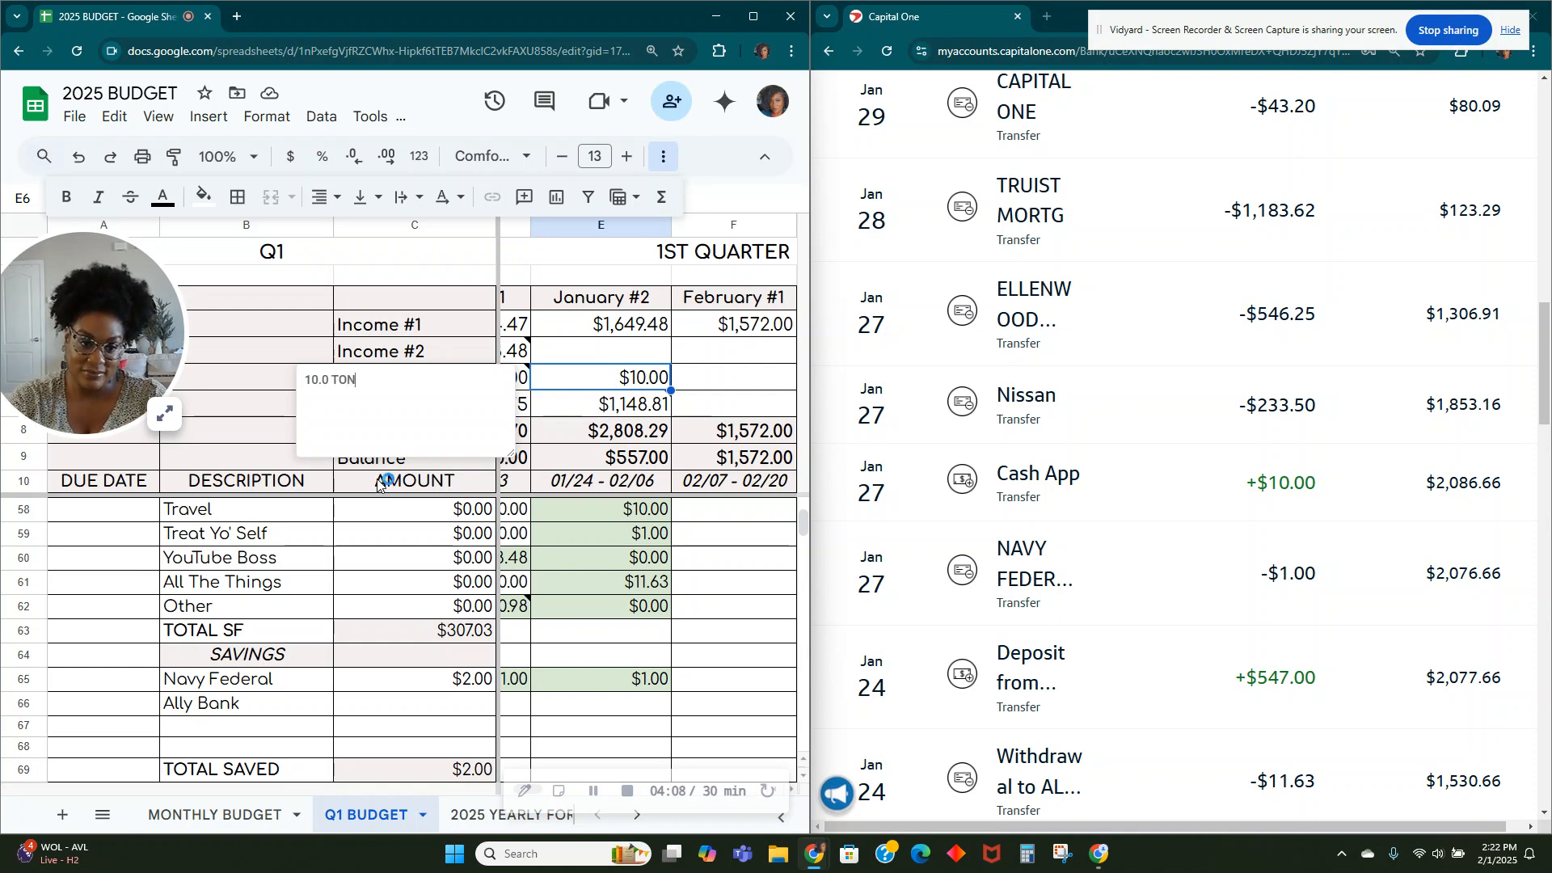
{"action": "type", "text": "KNIGHT LIFE"}
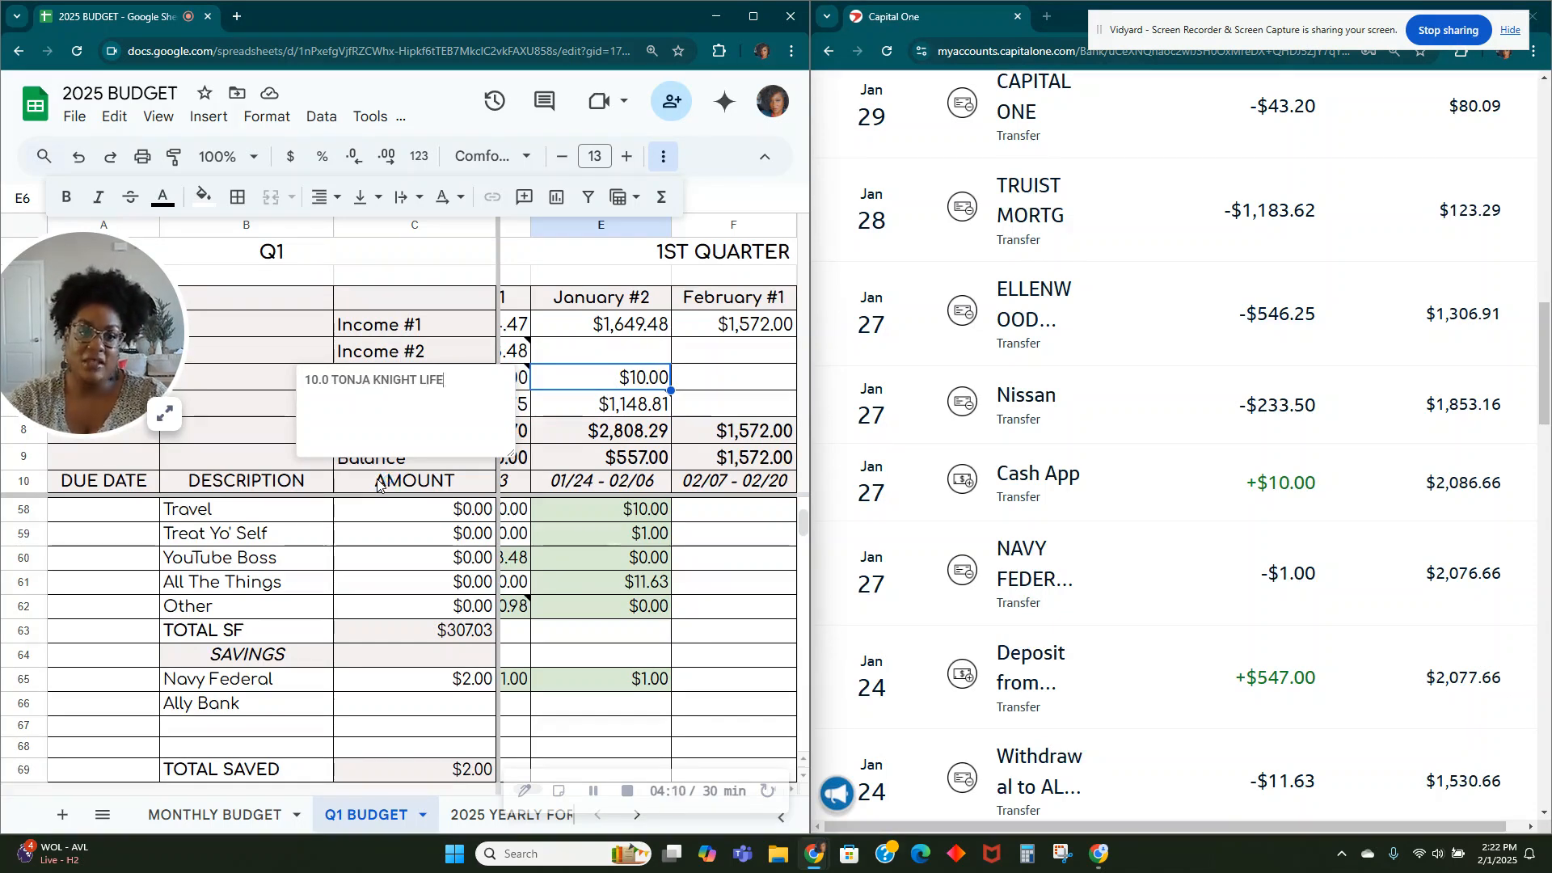
Step: Move the side hustle amount up to cell E2 and re-enter 10.00 as the January #2 Misc. Side Hustle income
{"action": "left_click_drag", "start_coordinate": [579, 362], "coordinate": [579, 267]}
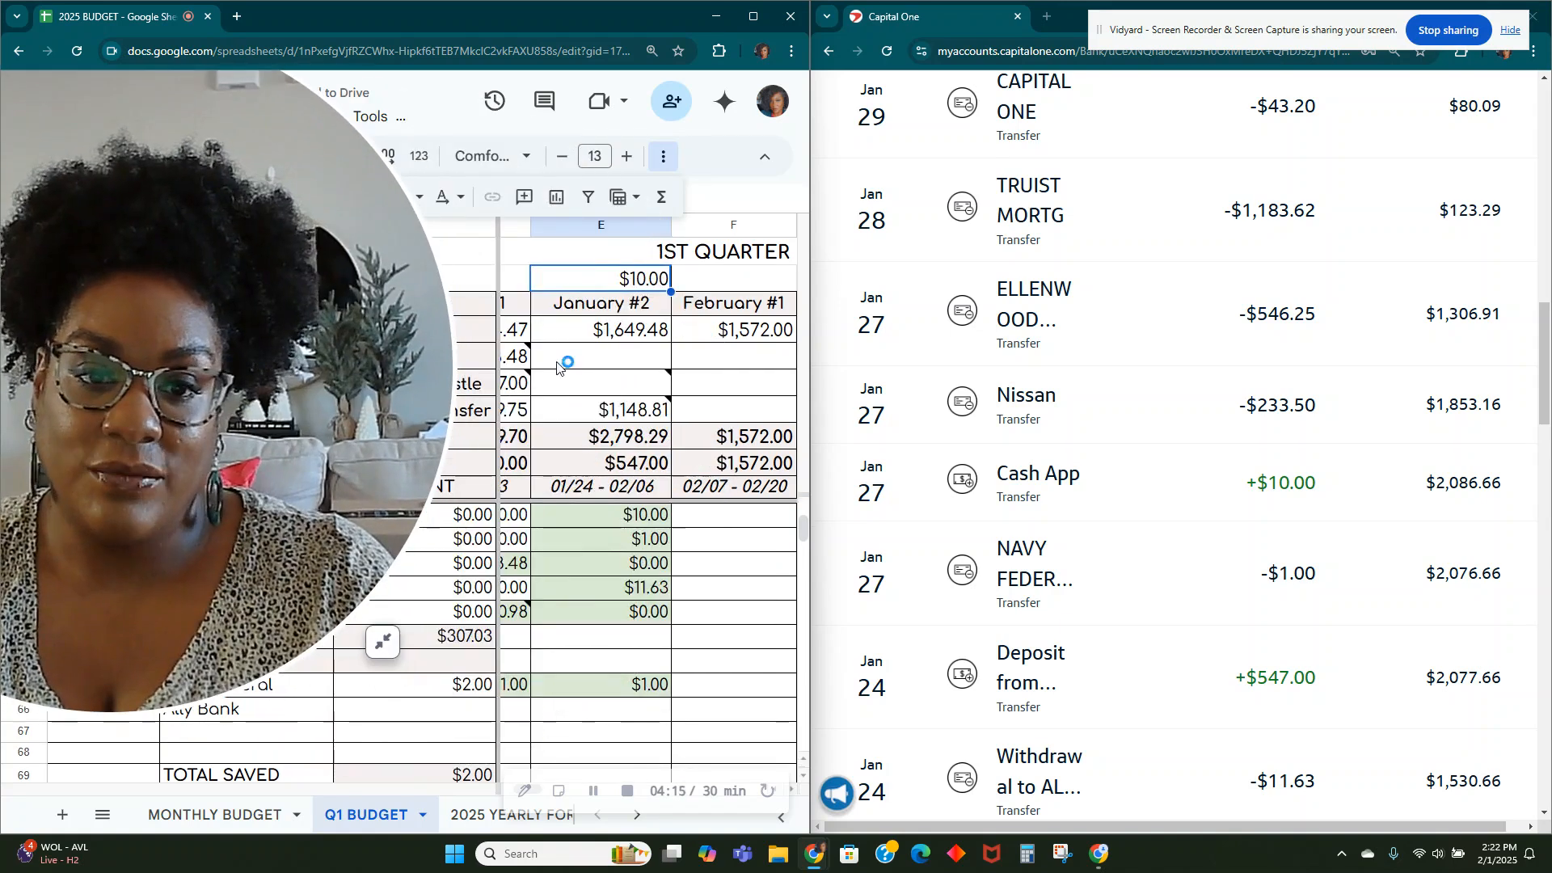
{"action": "left_click", "coordinate": [581, 384]}
{"action": "type", "text": "10.00"}
{"action": "key", "text": "Tab"}
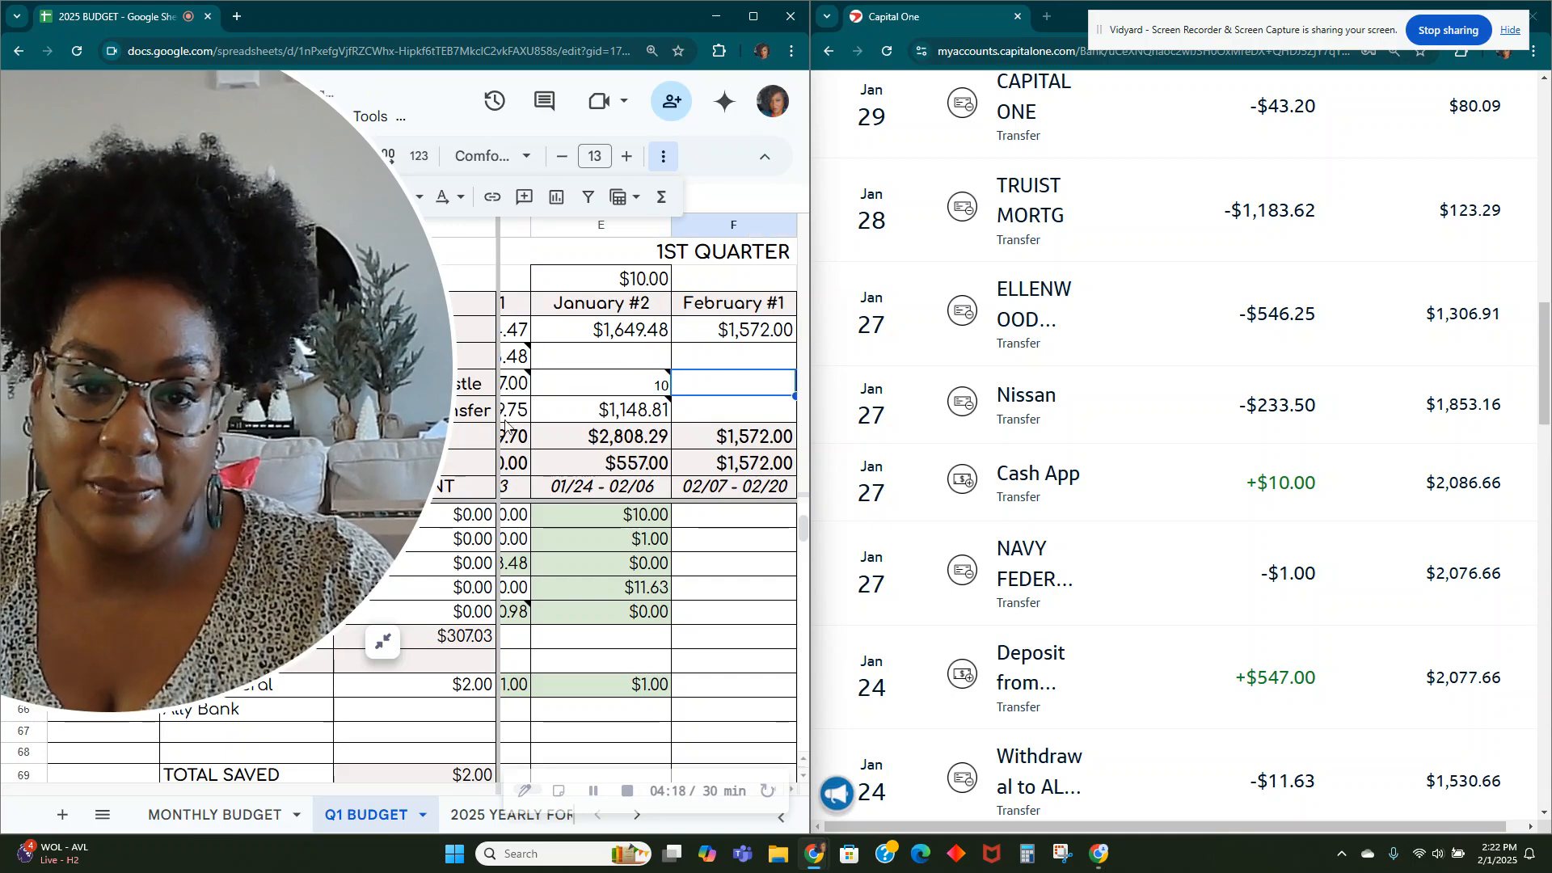
{"action": "left_click_drag", "start_coordinate": [318, 492], "coordinate": [422, 439]}
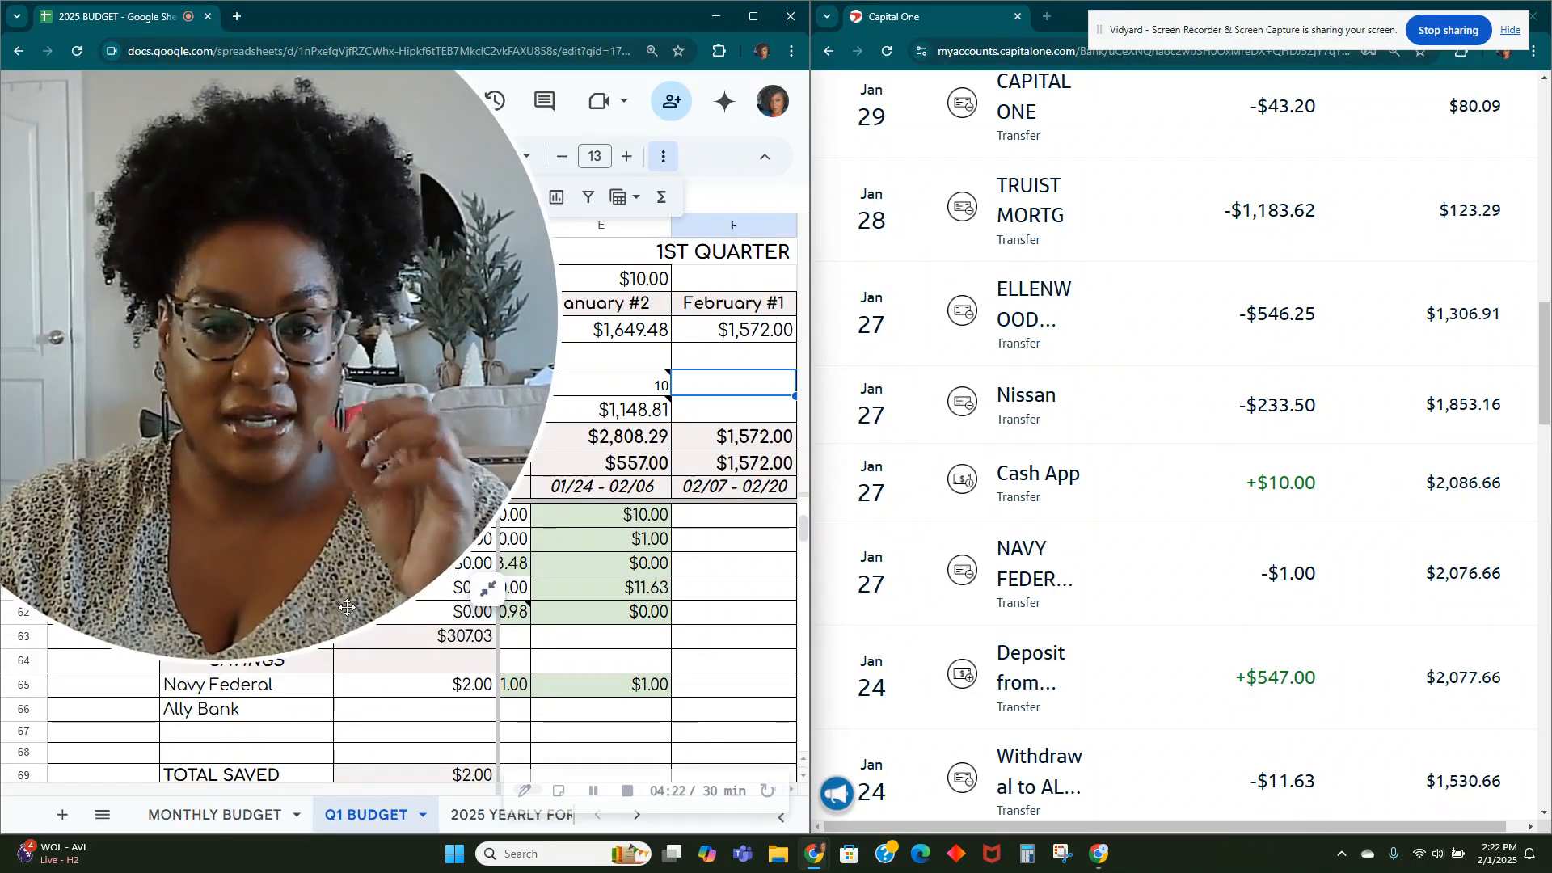
{"action": "left_click_drag", "start_coordinate": [346, 606], "coordinate": [478, 688]}
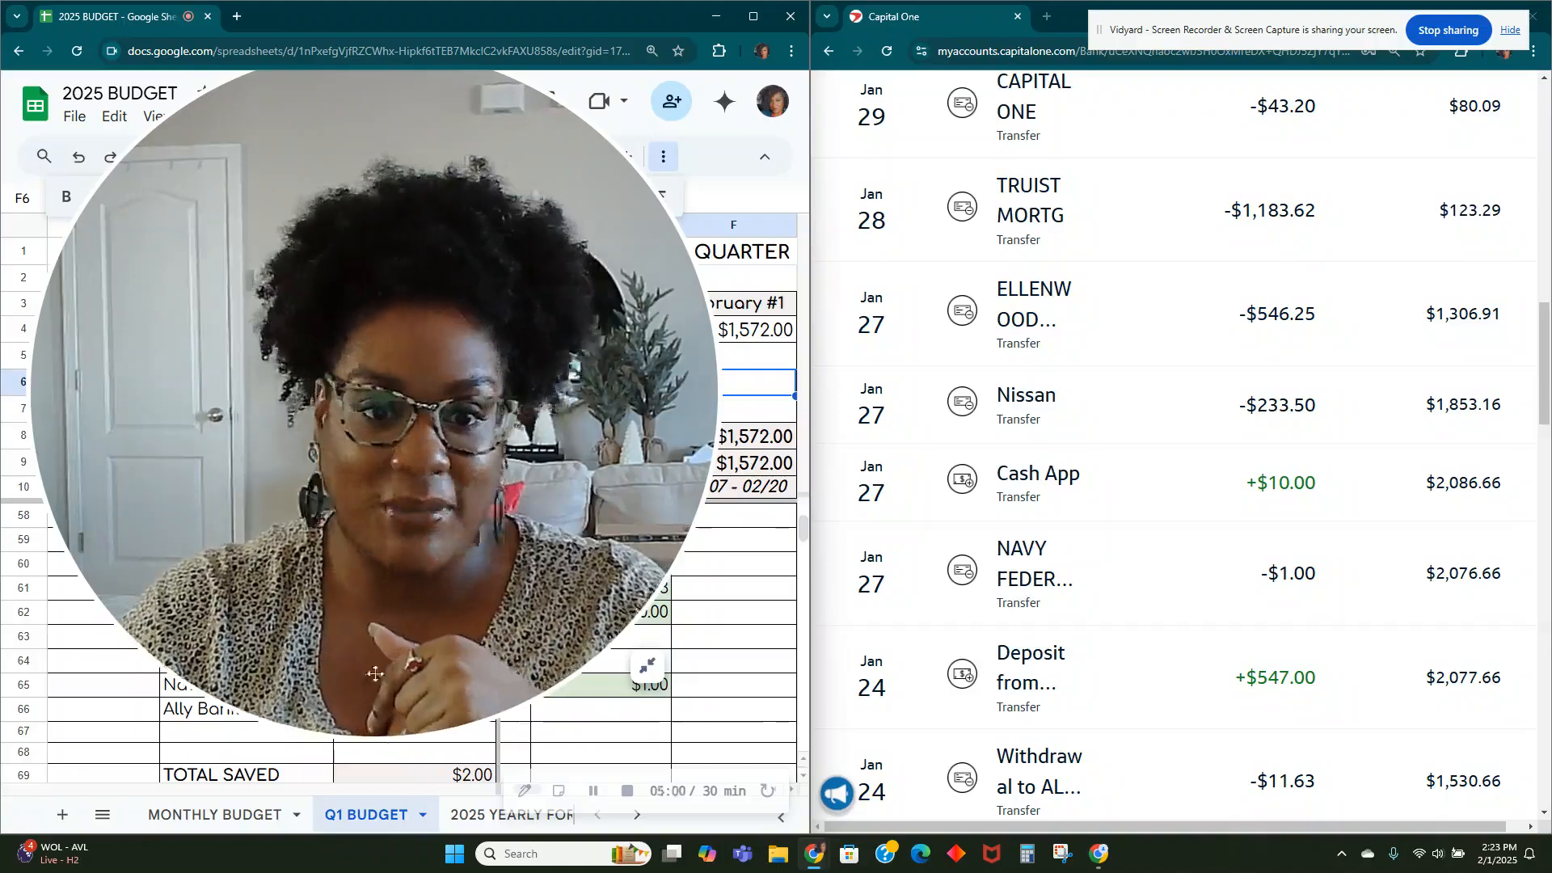
{"action": "left_click", "coordinate": [647, 665]}
{"action": "scroll", "coordinate": [607, 658], "scroll_direction": "up", "scroll_amount": 7}
{"action": "scroll", "coordinate": [400, 655], "scroll_direction": "down", "scroll_amount": 7}
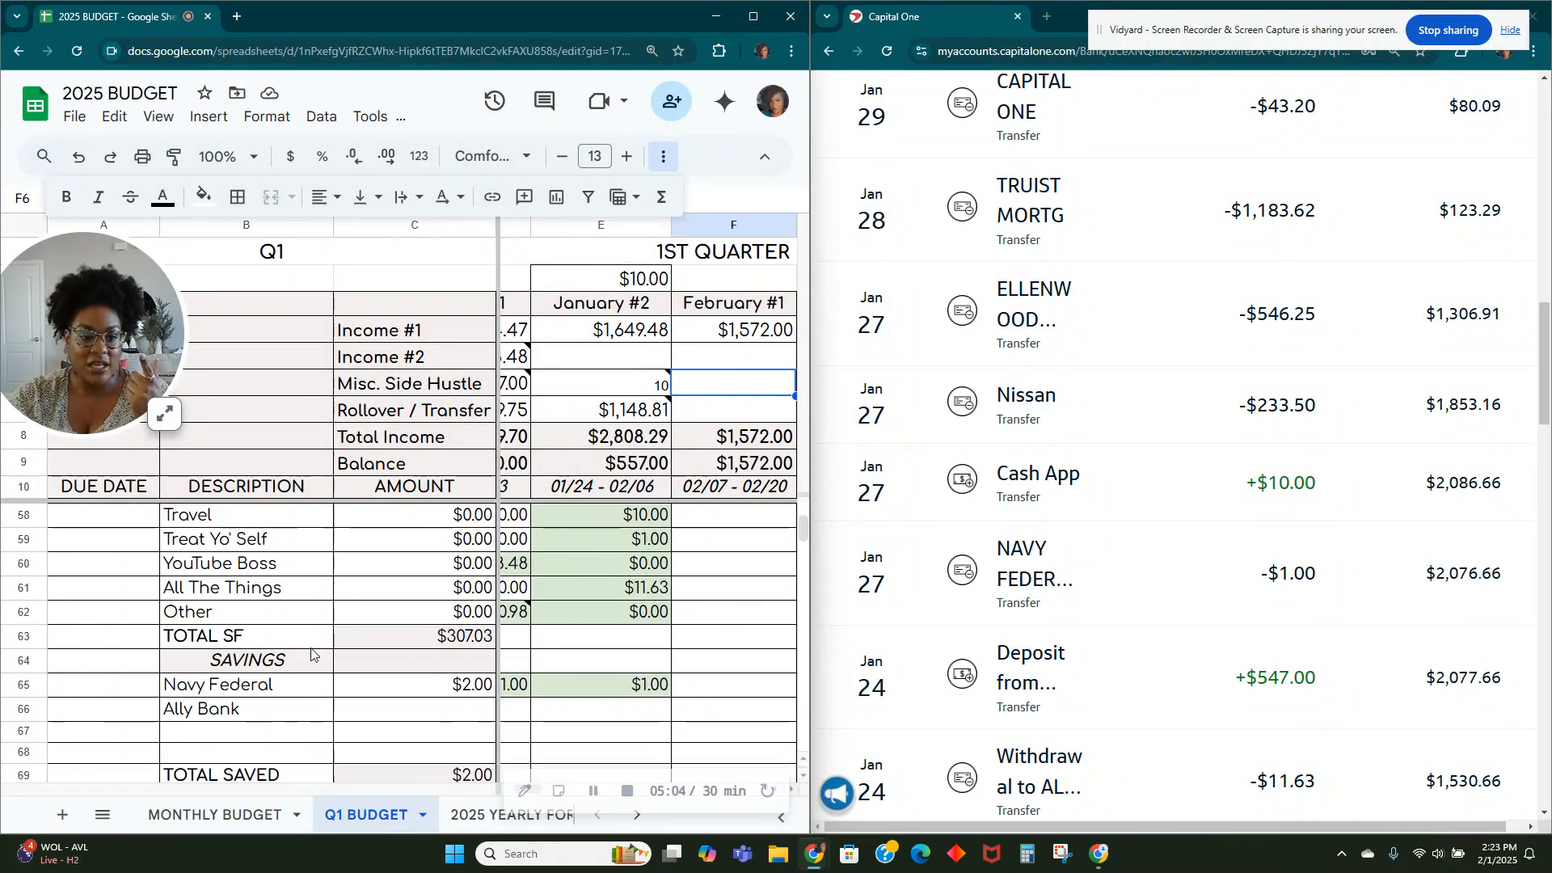
Step: Set the January #2 Other amount in the sinking funds to 10.00 and attach the note "ESCROW FUND STARTER"
{"action": "left_click", "coordinate": [579, 617]}
{"action": "type", "text": "10"}
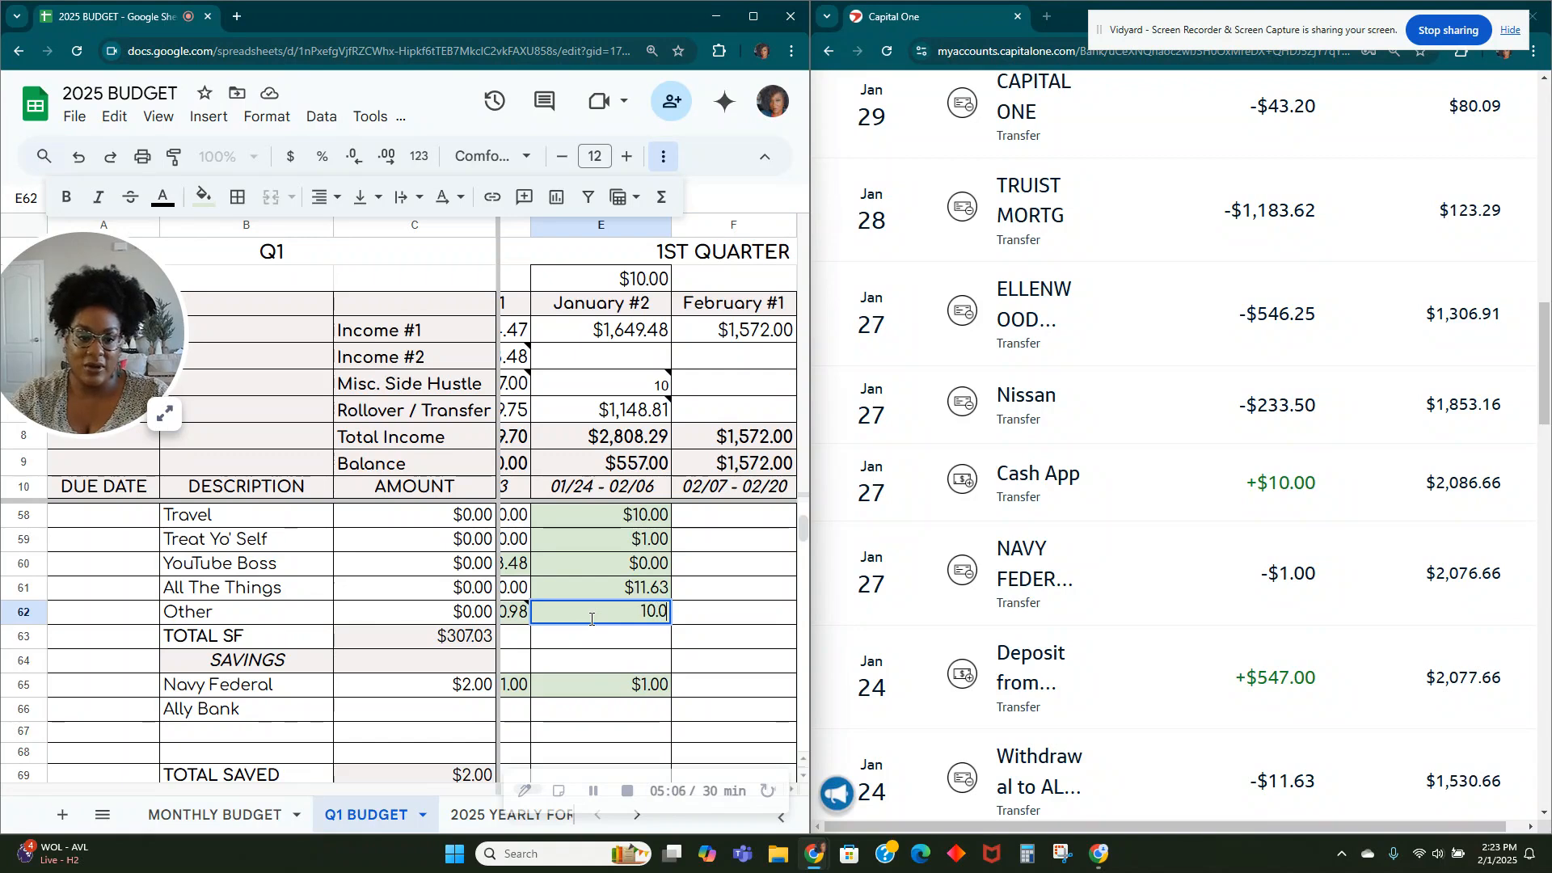
{"action": "key", "text": "Tab"}
{"action": "right_click", "coordinate": [618, 612]}
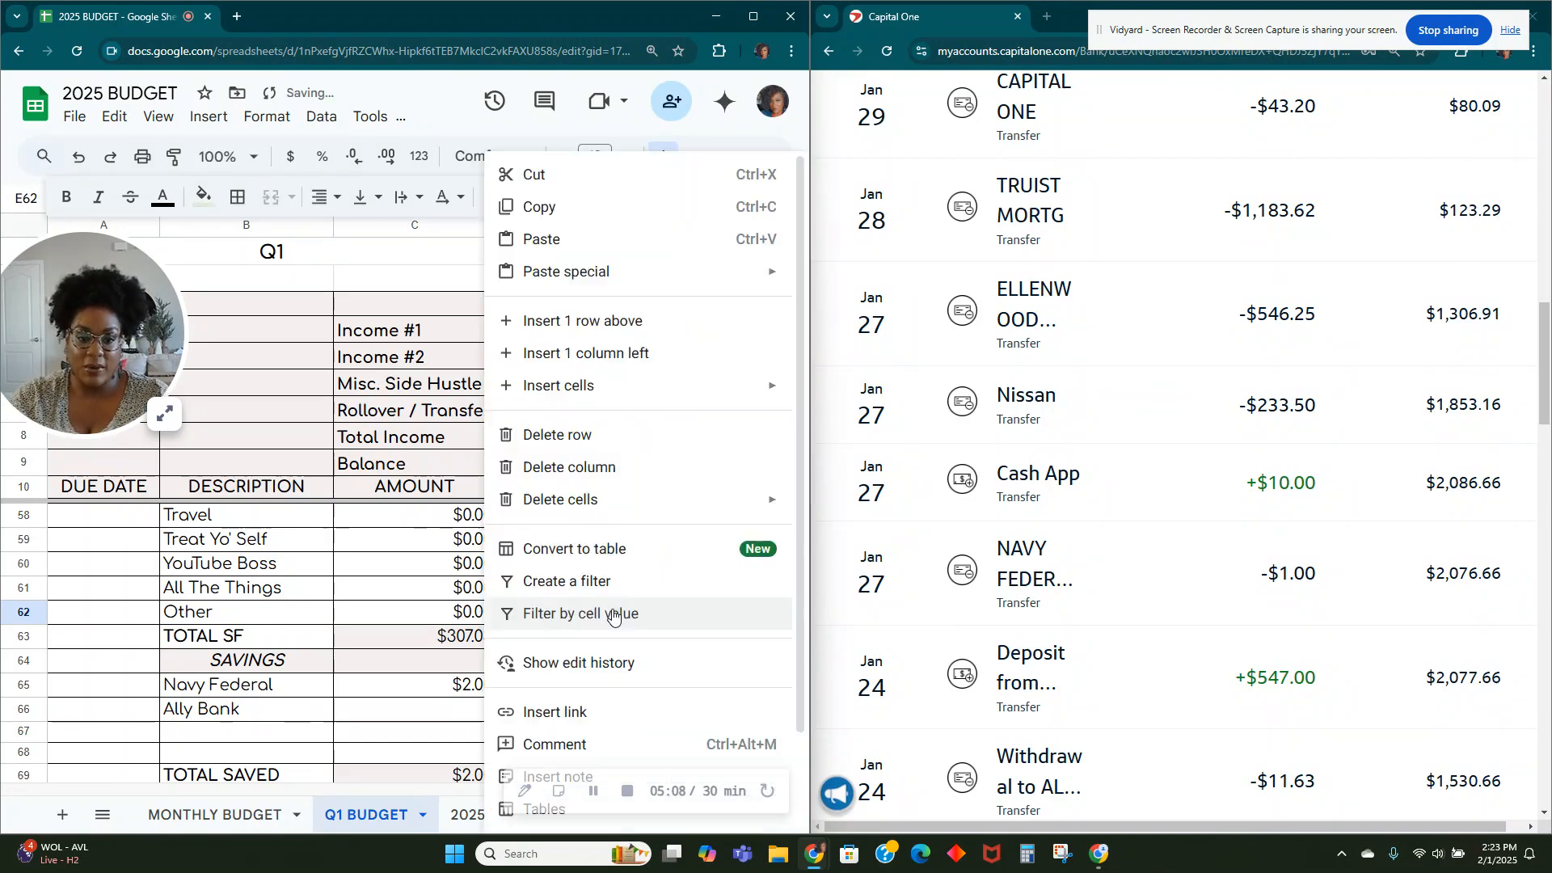
{"action": "scroll", "coordinate": [596, 435], "scroll_direction": "down", "scroll_amount": 3}
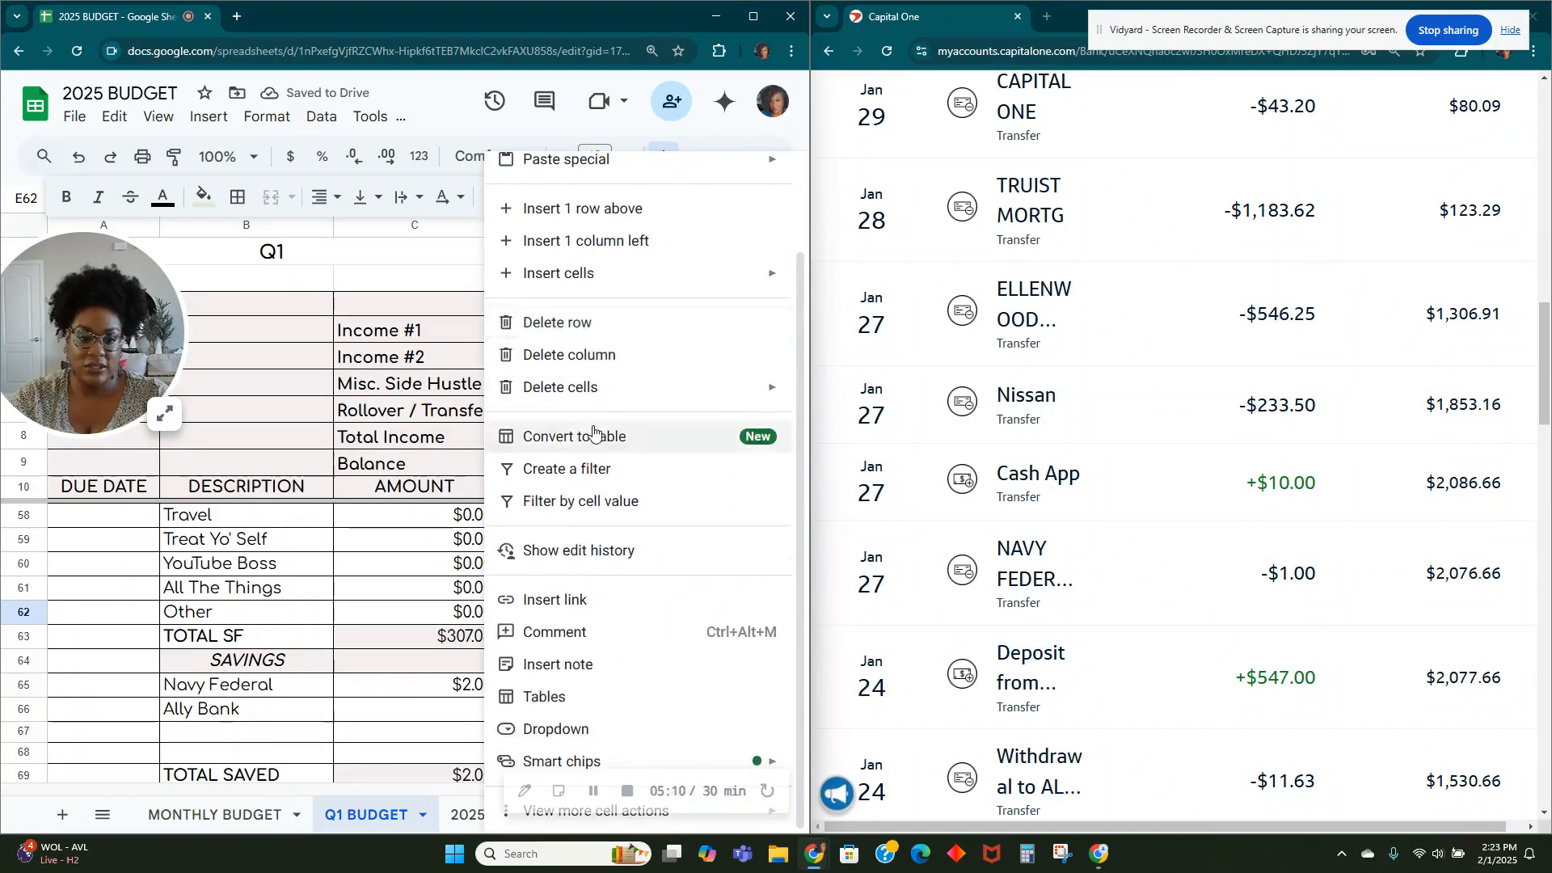
{"action": "scroll", "coordinate": [594, 432], "scroll_direction": "up", "scroll_amount": 3}
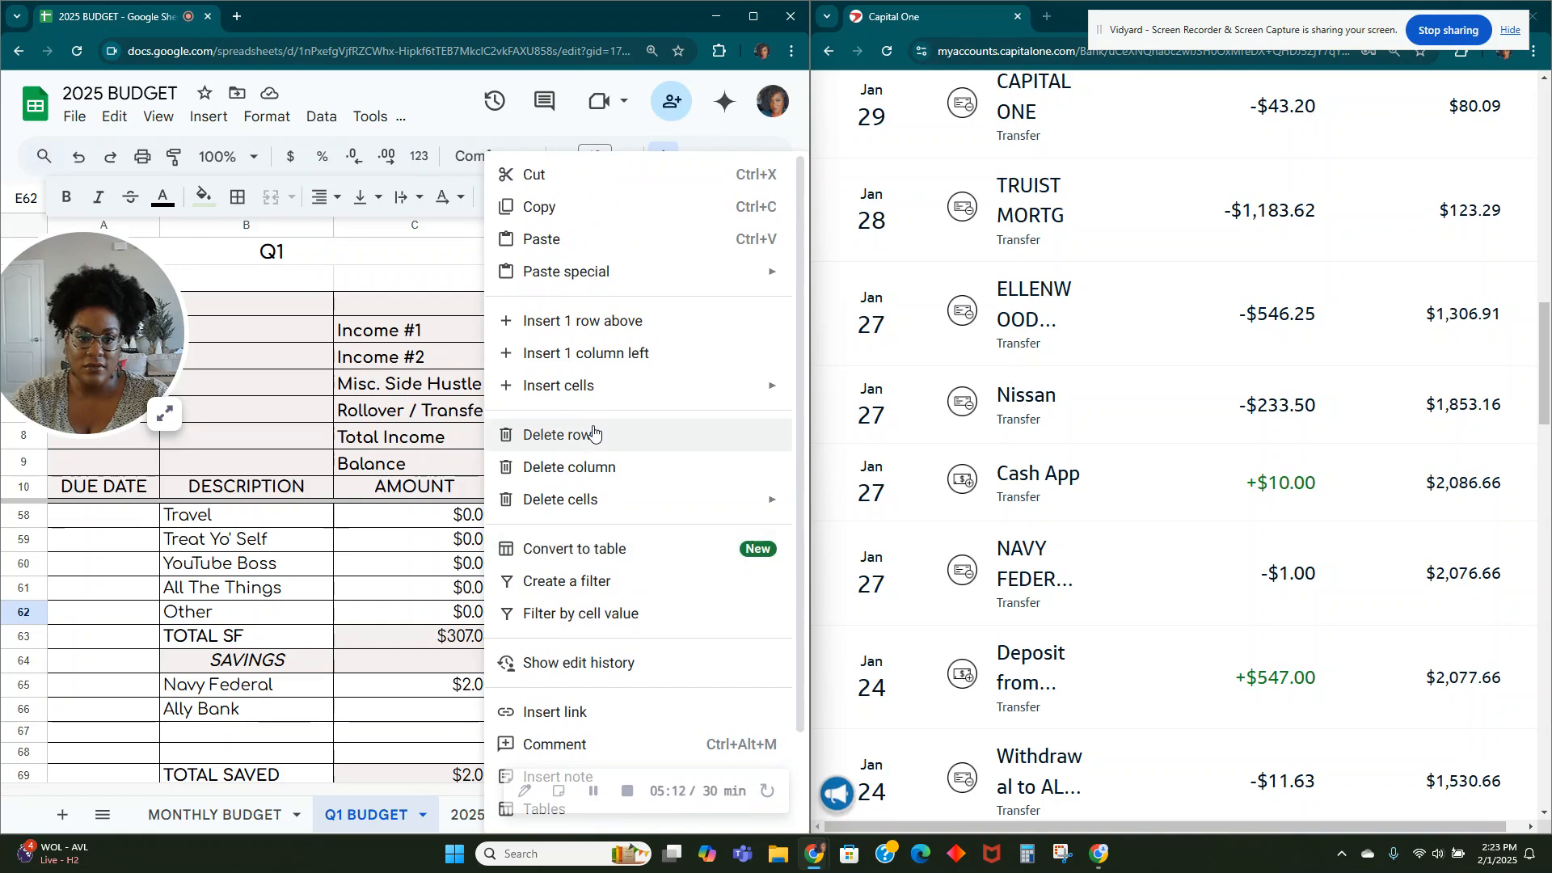
{"action": "scroll", "coordinate": [593, 435], "scroll_direction": "down", "scroll_amount": 3}
{"action": "left_click", "coordinate": [581, 662]}
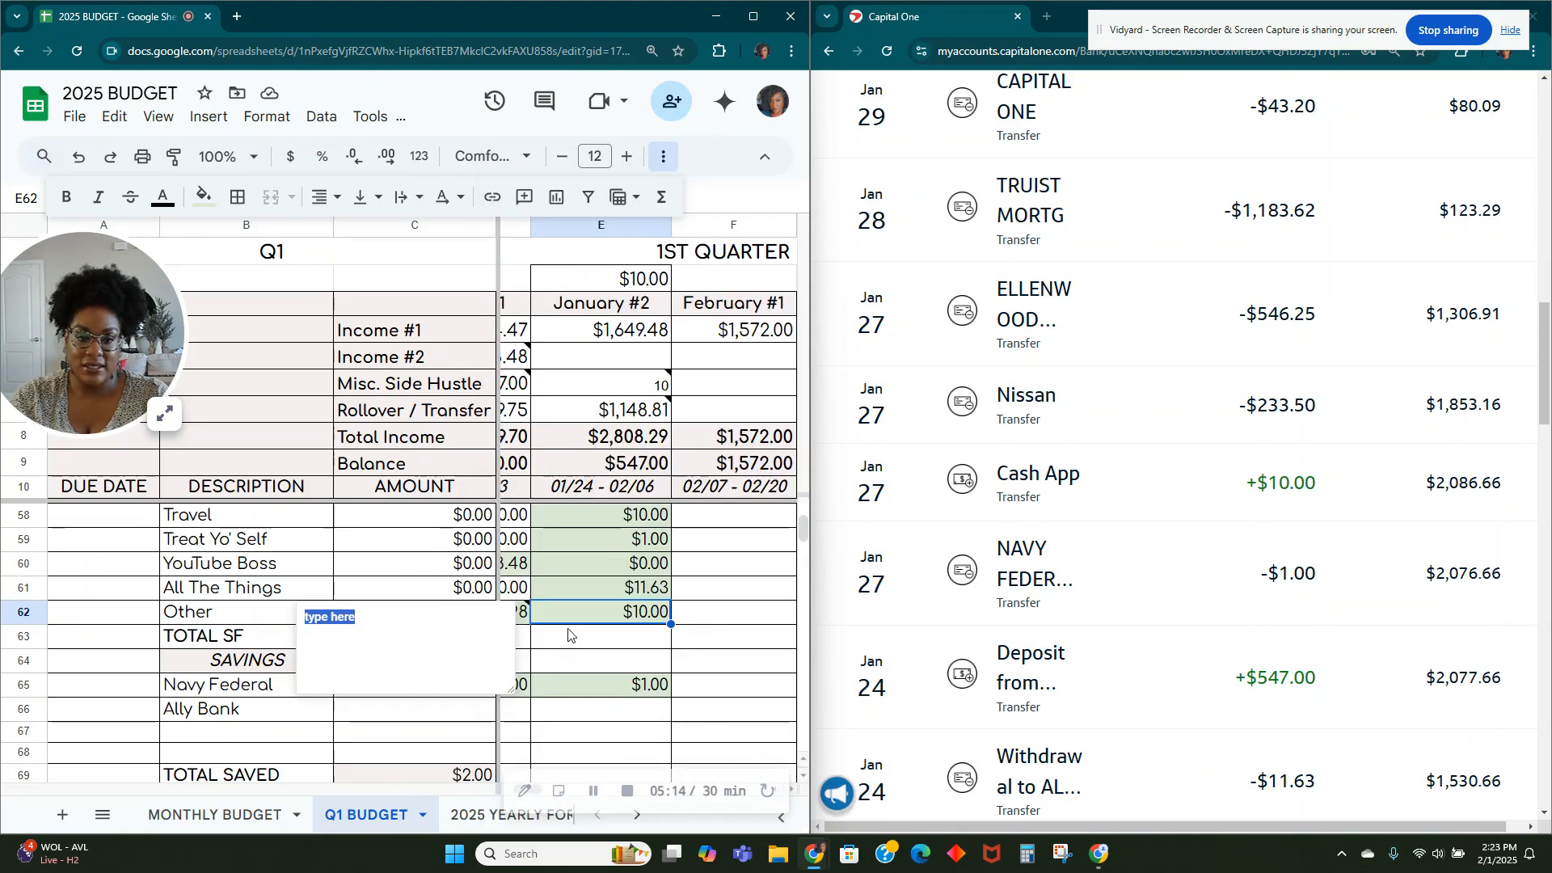
{"action": "type", "text": "ESCROW FUND STARTER"}
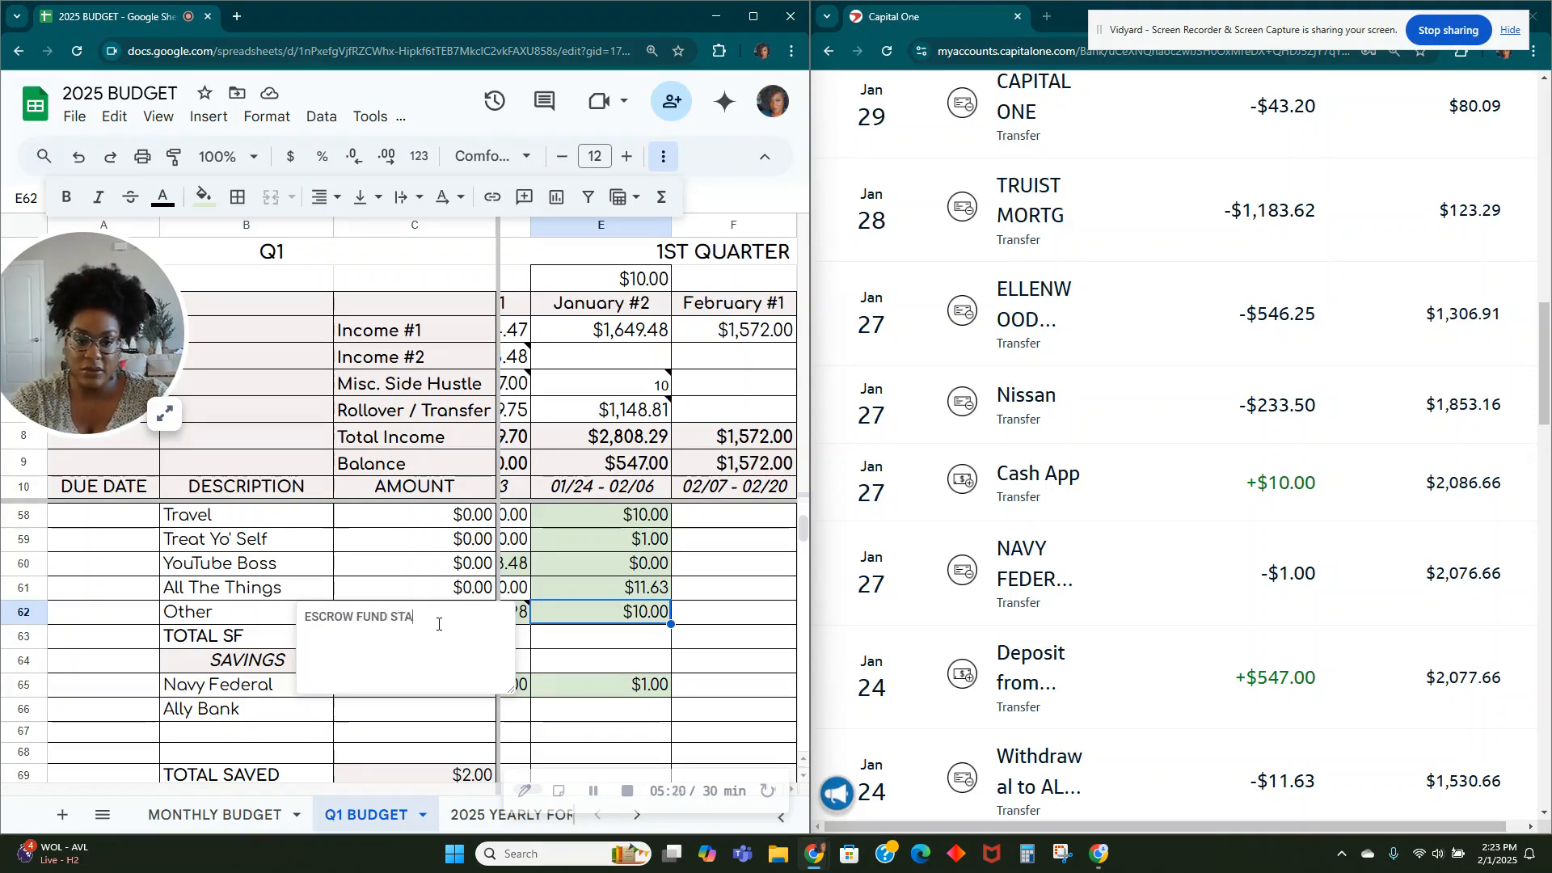
{"action": "left_click", "coordinate": [695, 624]}
Step: Switch to the Capital One page, start a money transfer from the checking account, and choose the ESCROW account as its destination
{"action": "left_click_drag", "start_coordinate": [78, 373], "coordinate": [92, 243]}
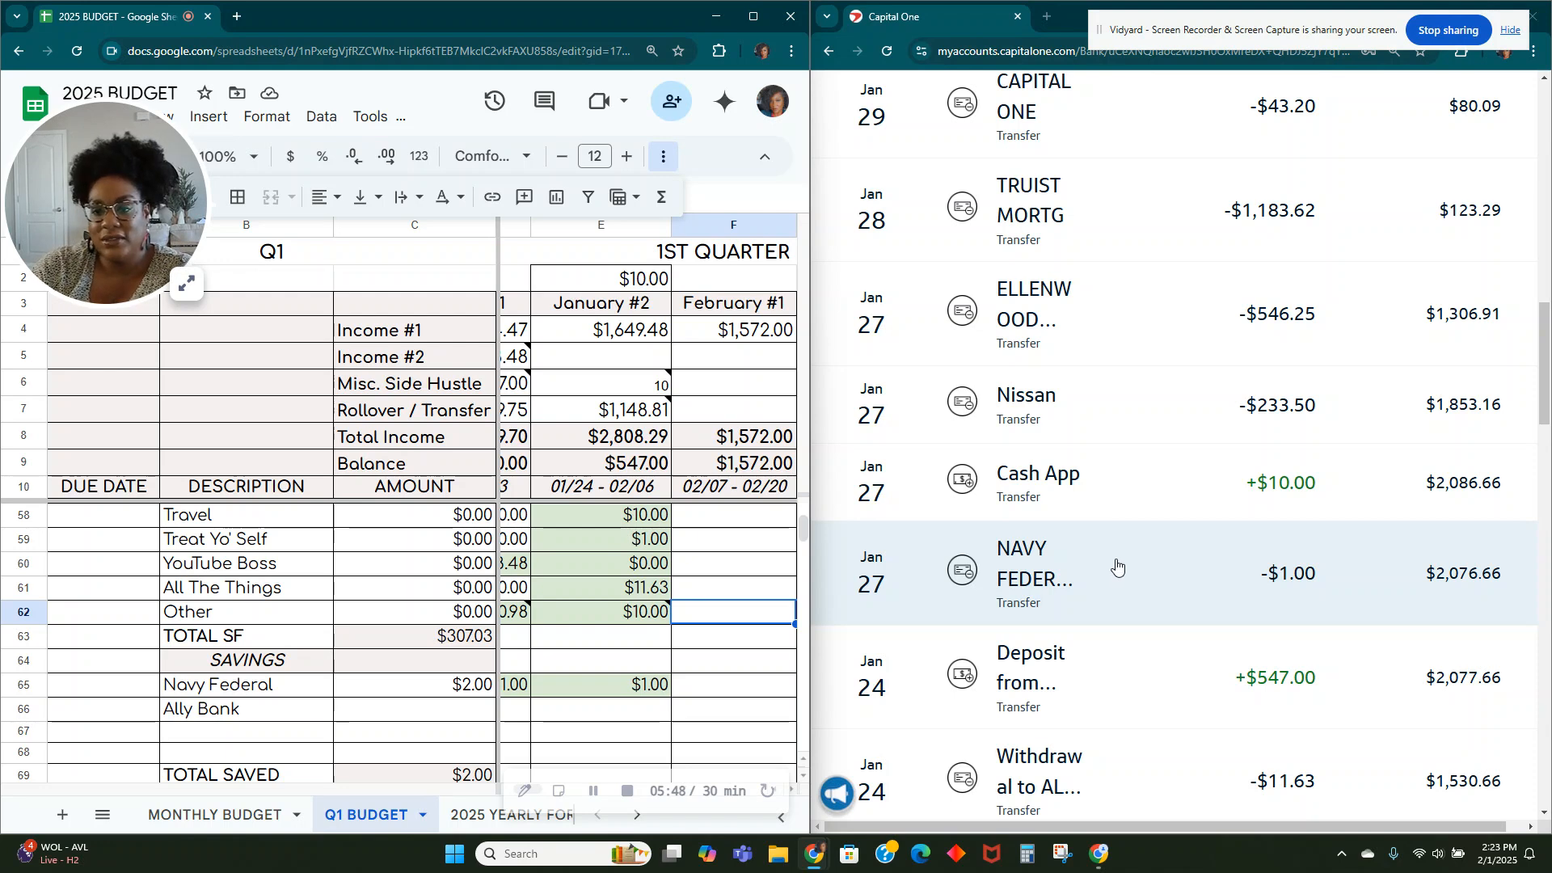
{"action": "scroll", "coordinate": [1118, 566], "scroll_direction": "up", "scroll_amount": 15}
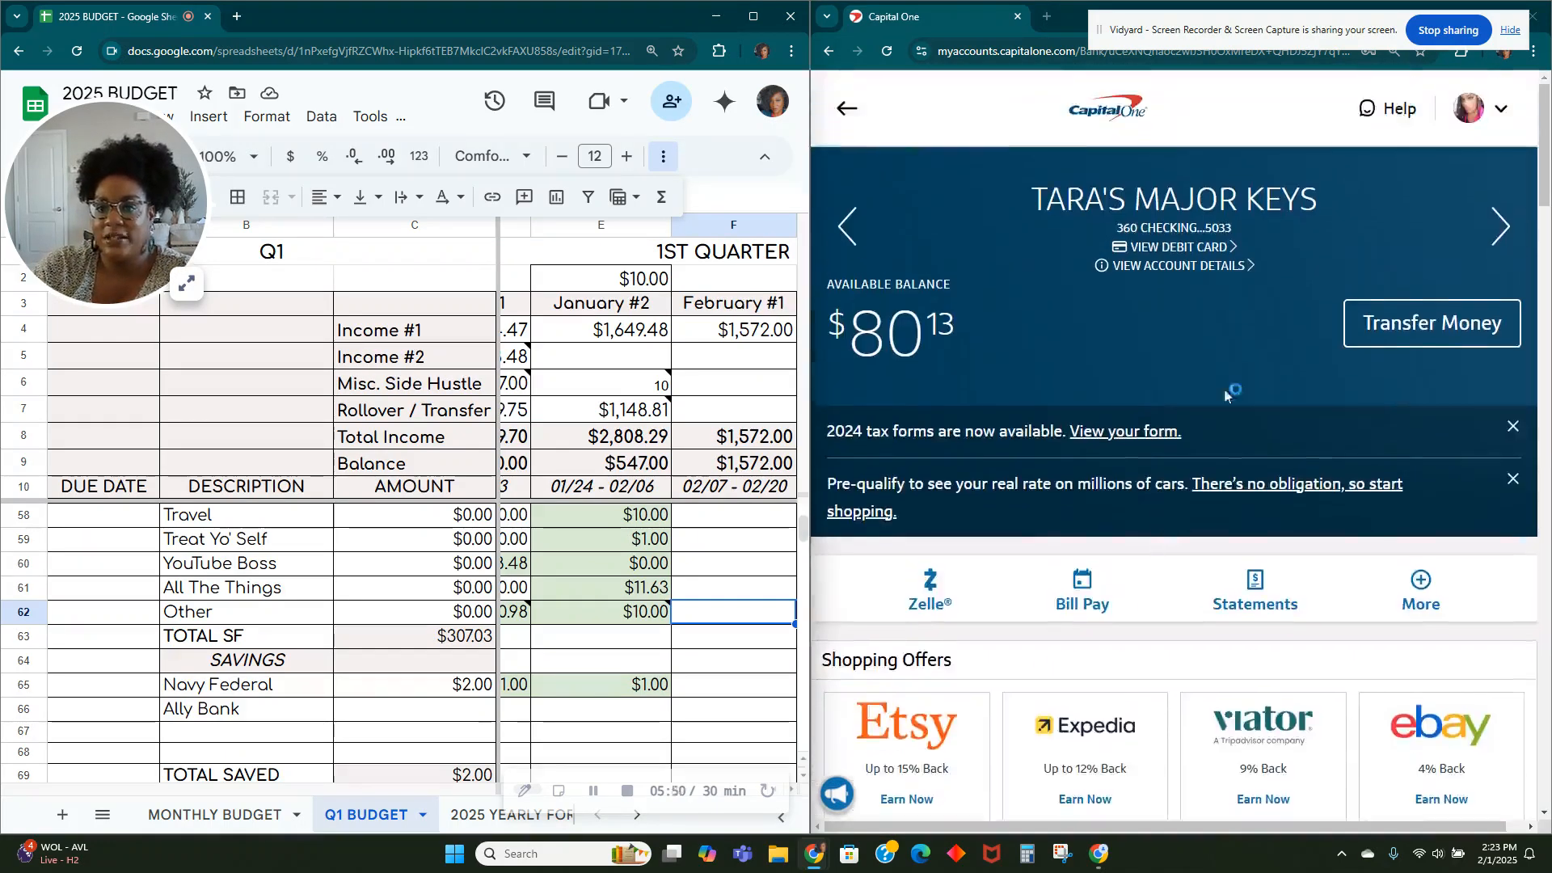
{"action": "left_click", "coordinate": [1364, 342]}
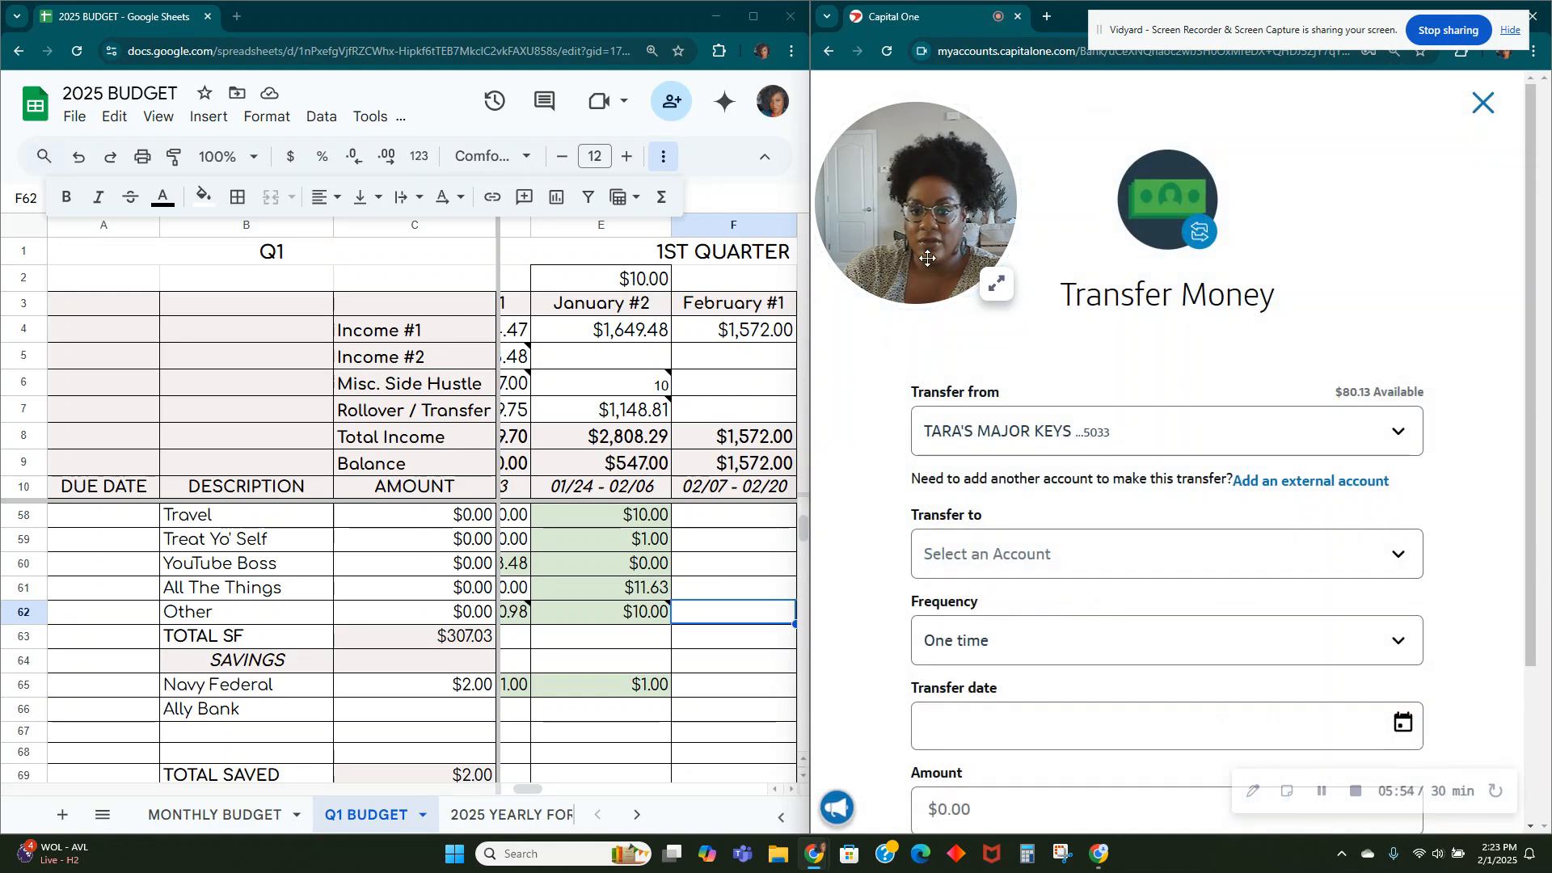
{"action": "left_click", "coordinate": [1416, 553]}
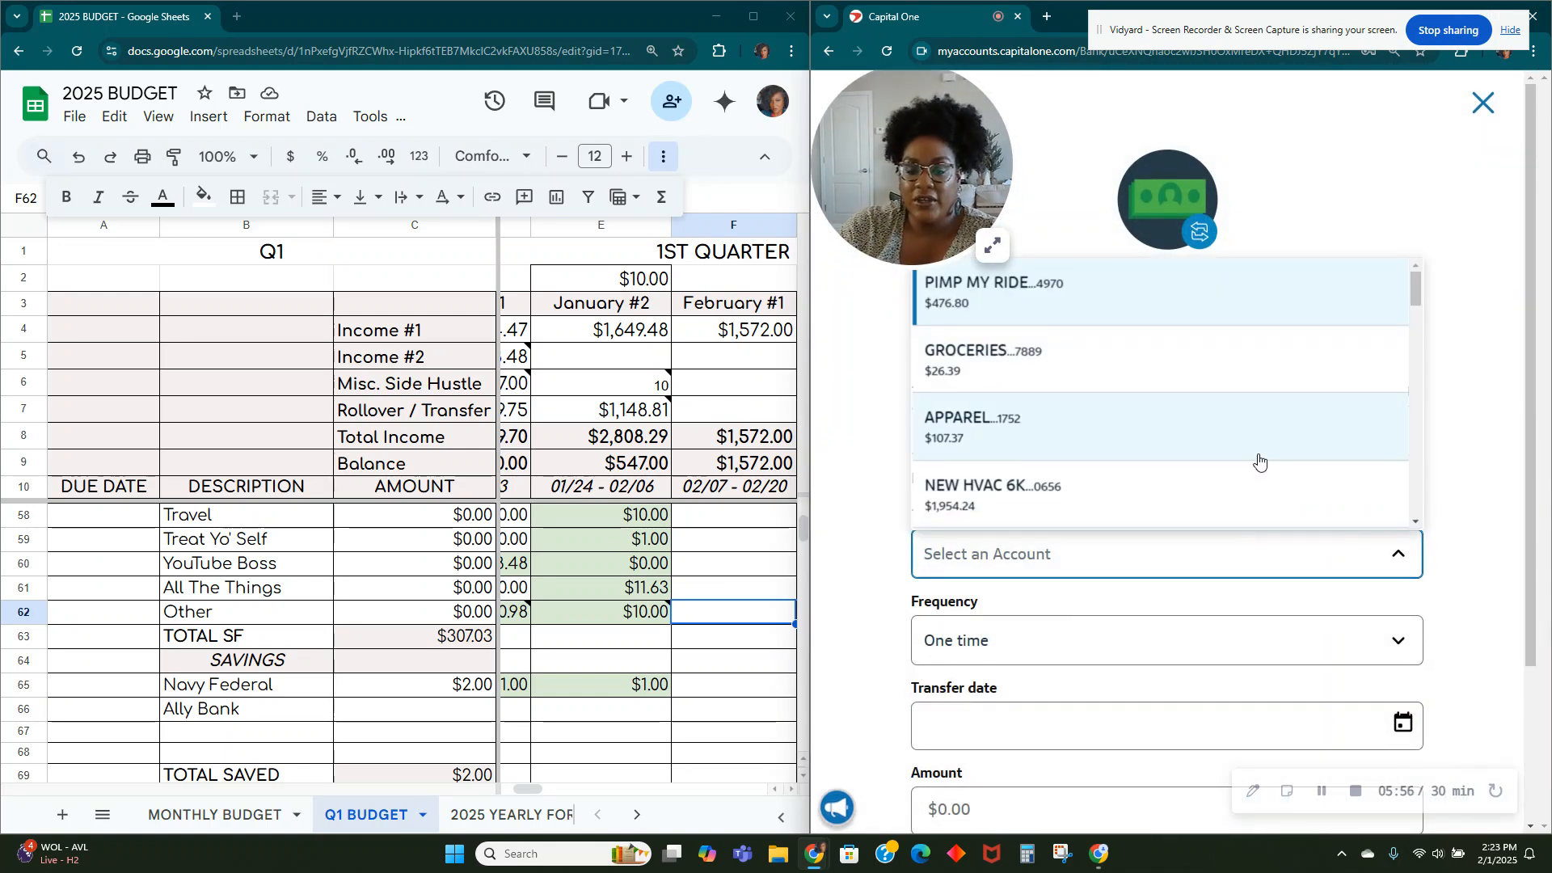
{"action": "scroll", "coordinate": [1260, 459], "scroll_direction": "down", "scroll_amount": 5}
{"action": "scroll", "coordinate": [1260, 460], "scroll_direction": "down", "scroll_amount": 6}
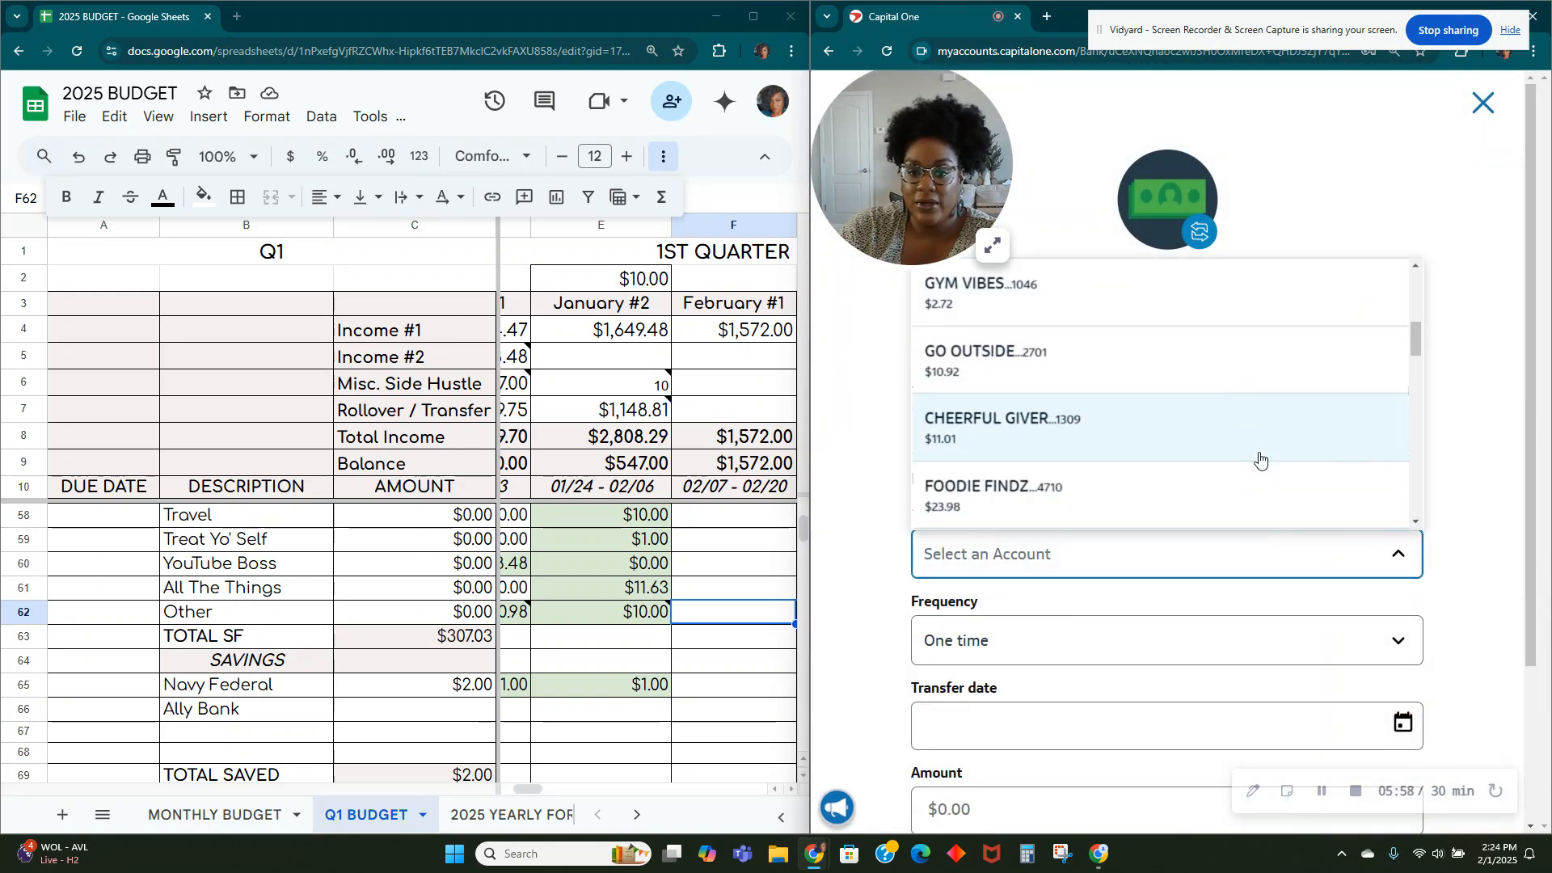
{"action": "scroll", "coordinate": [1259, 459], "scroll_direction": "down", "scroll_amount": 3}
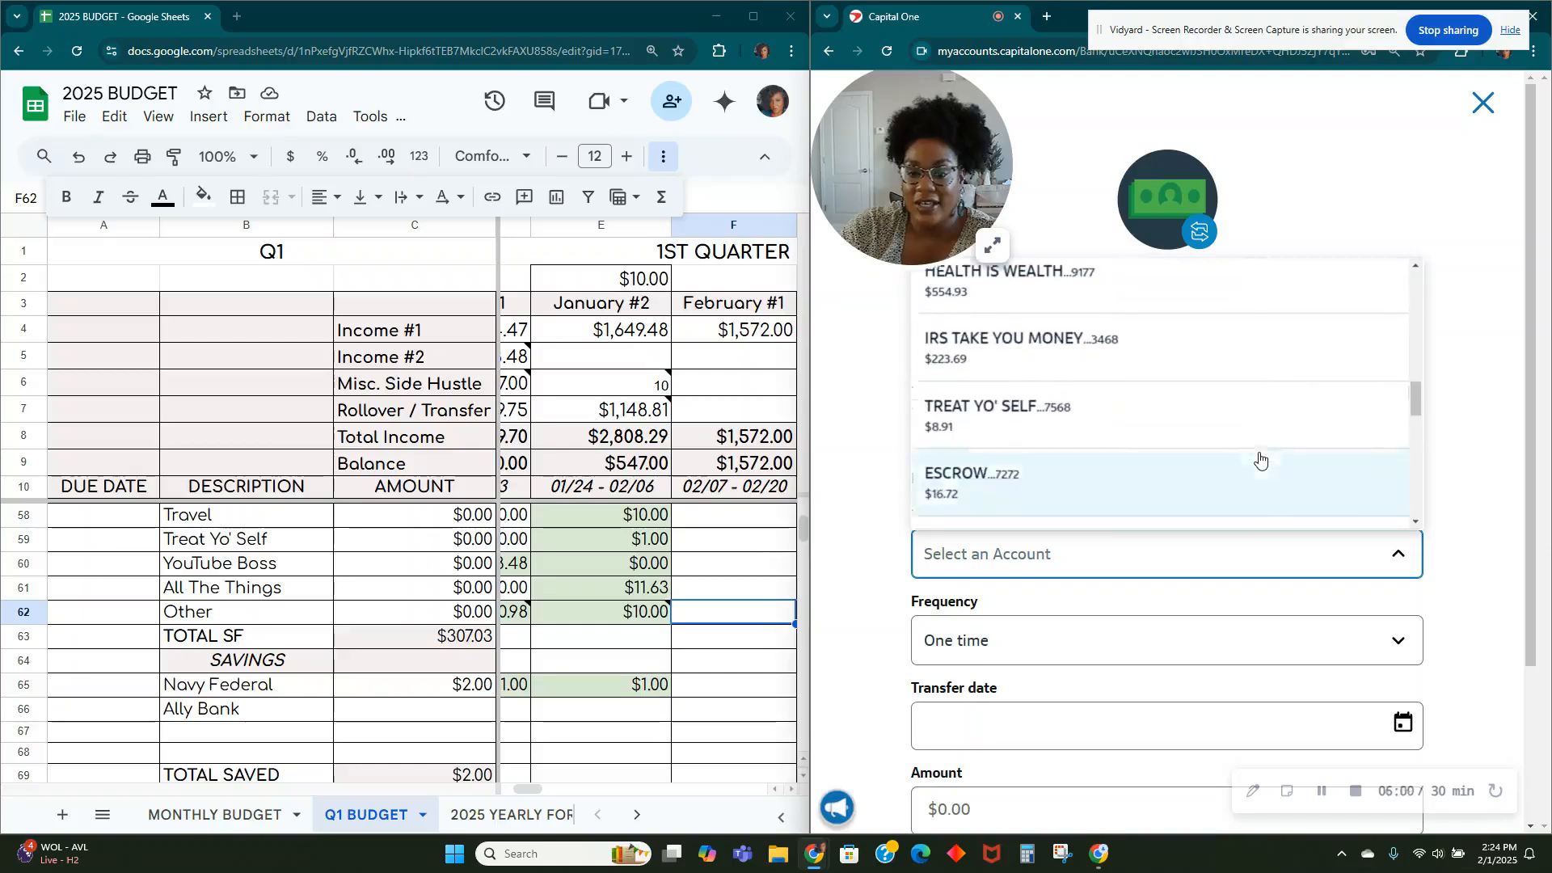
{"action": "left_click", "coordinate": [1259, 453]}
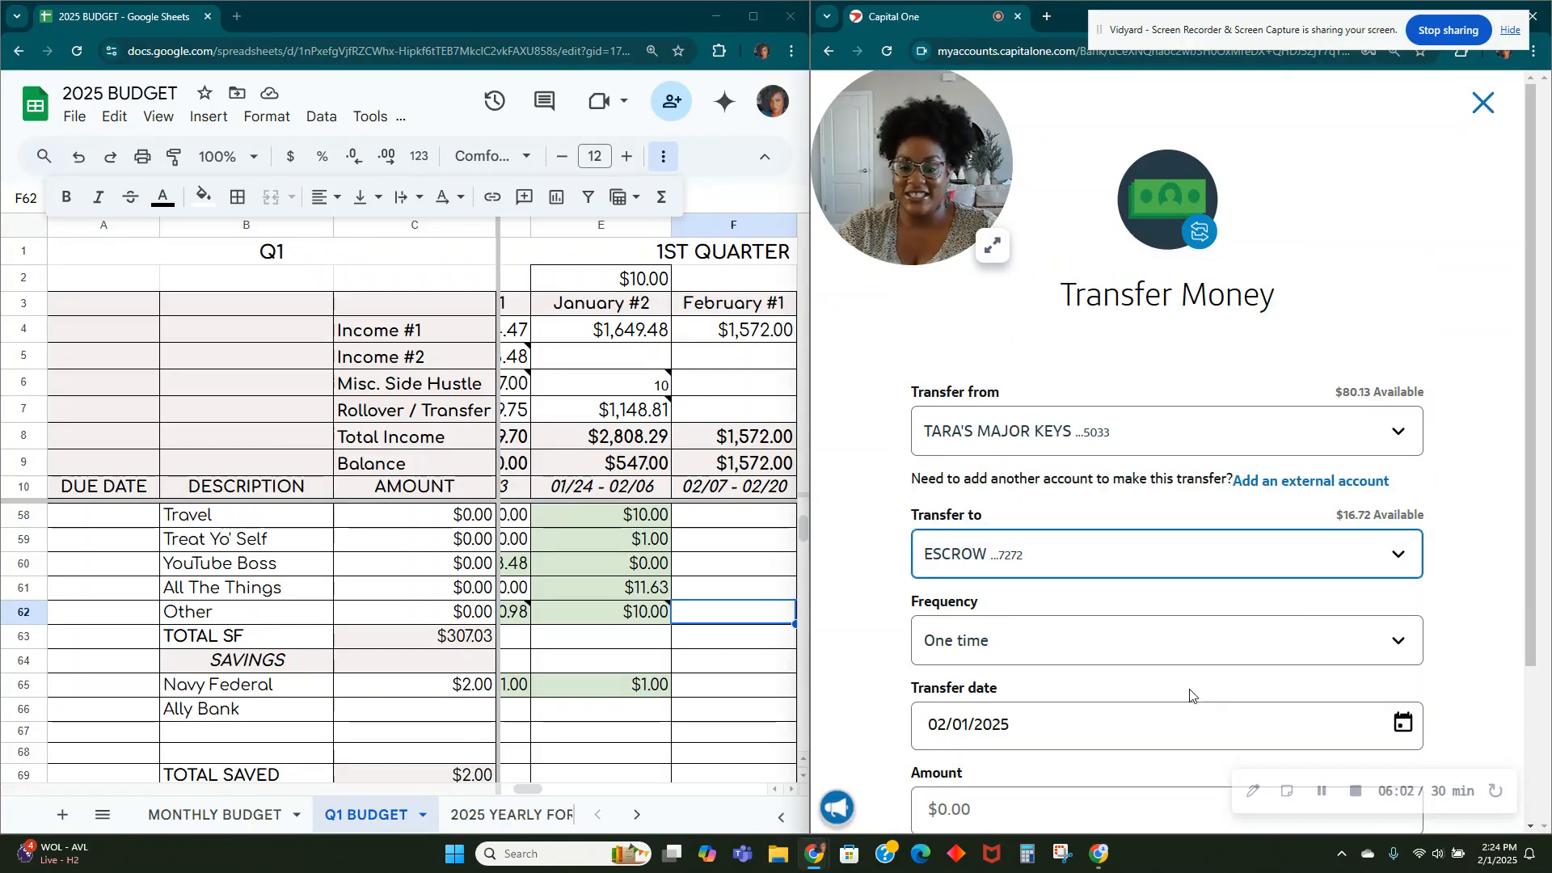
Step: Set the transfer amount to $10.00, add the memo "ESCROW STARTER 2025", and submit the transfer for review
{"action": "scroll", "coordinate": [1195, 651], "scroll_direction": "down", "scroll_amount": 1}
{"action": "left_click", "coordinate": [1158, 722]}
{"action": "type", "text": "10.00"}
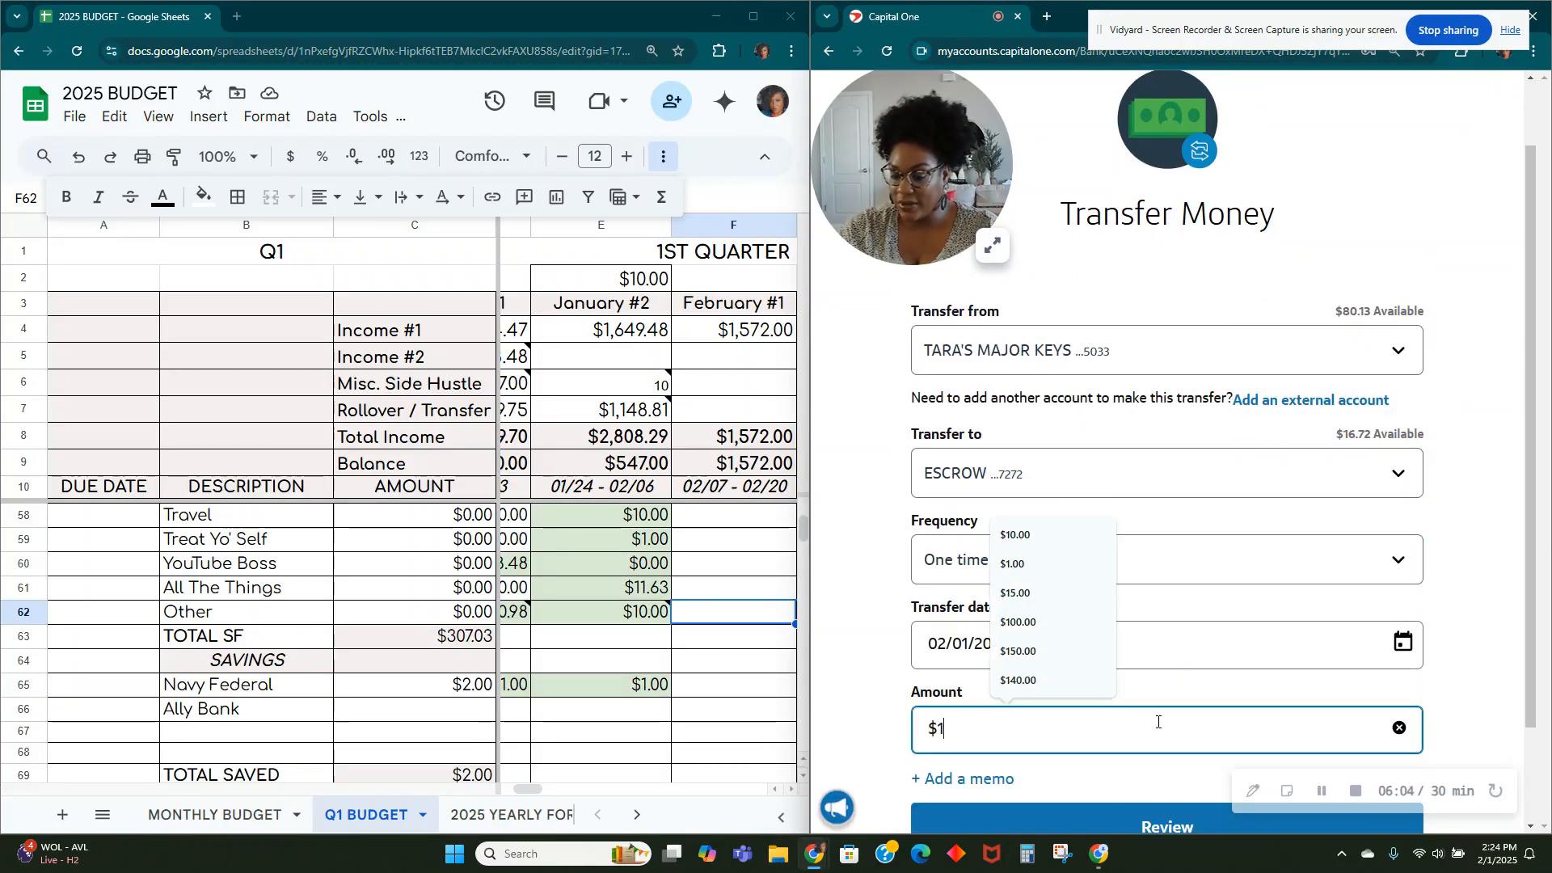
{"action": "left_click", "coordinate": [986, 782]}
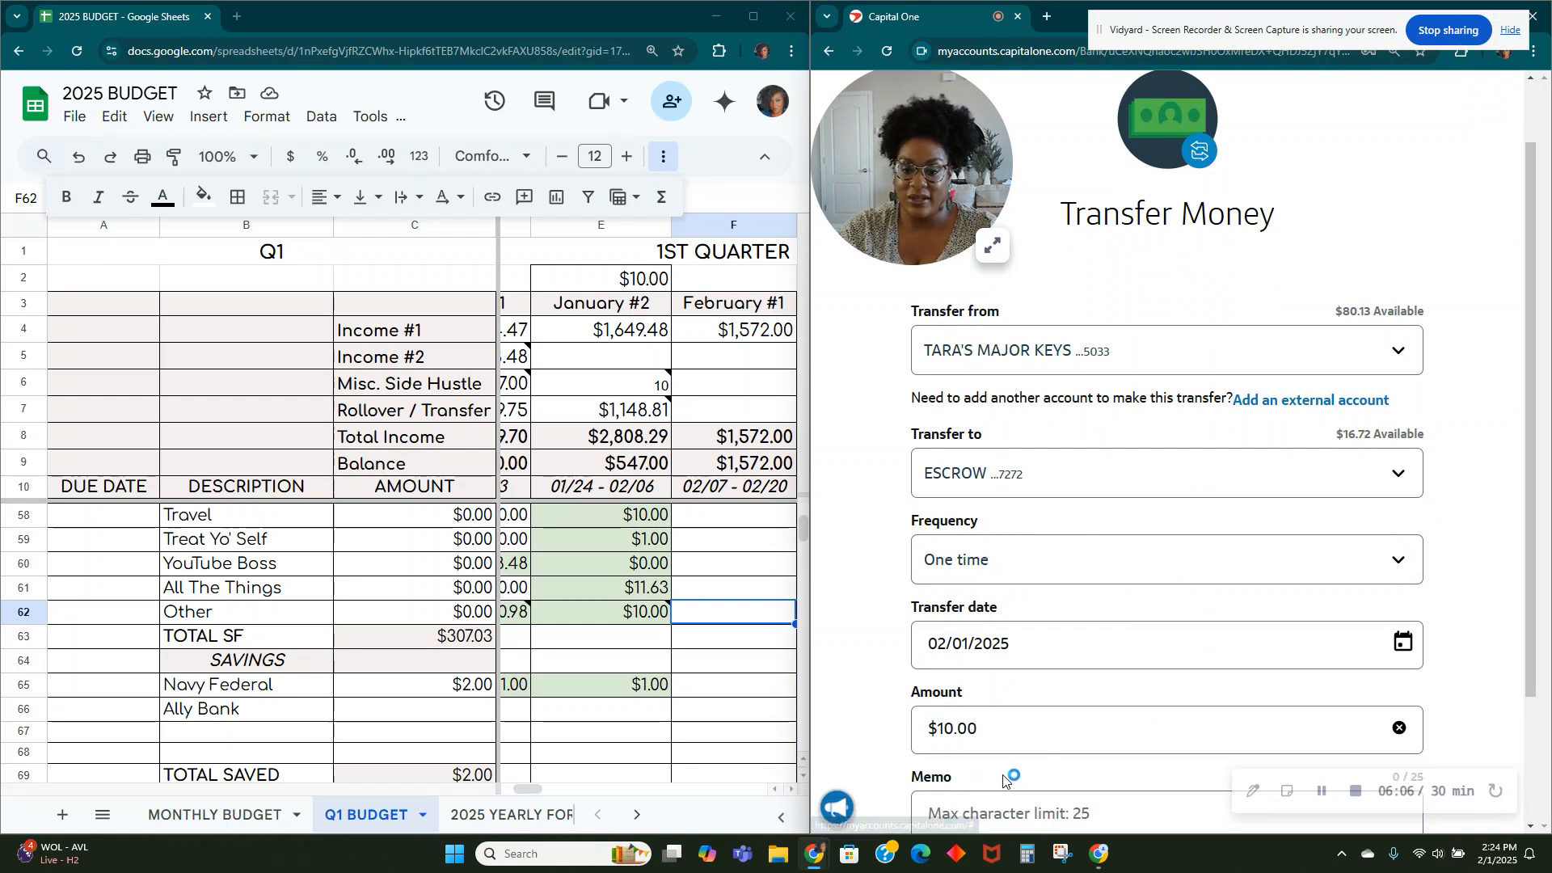
{"action": "scroll", "coordinate": [1028, 742], "scroll_direction": "down", "scroll_amount": 2}
{"action": "left_click", "coordinate": [1026, 653]}
{"action": "type", "text": "ESC"}
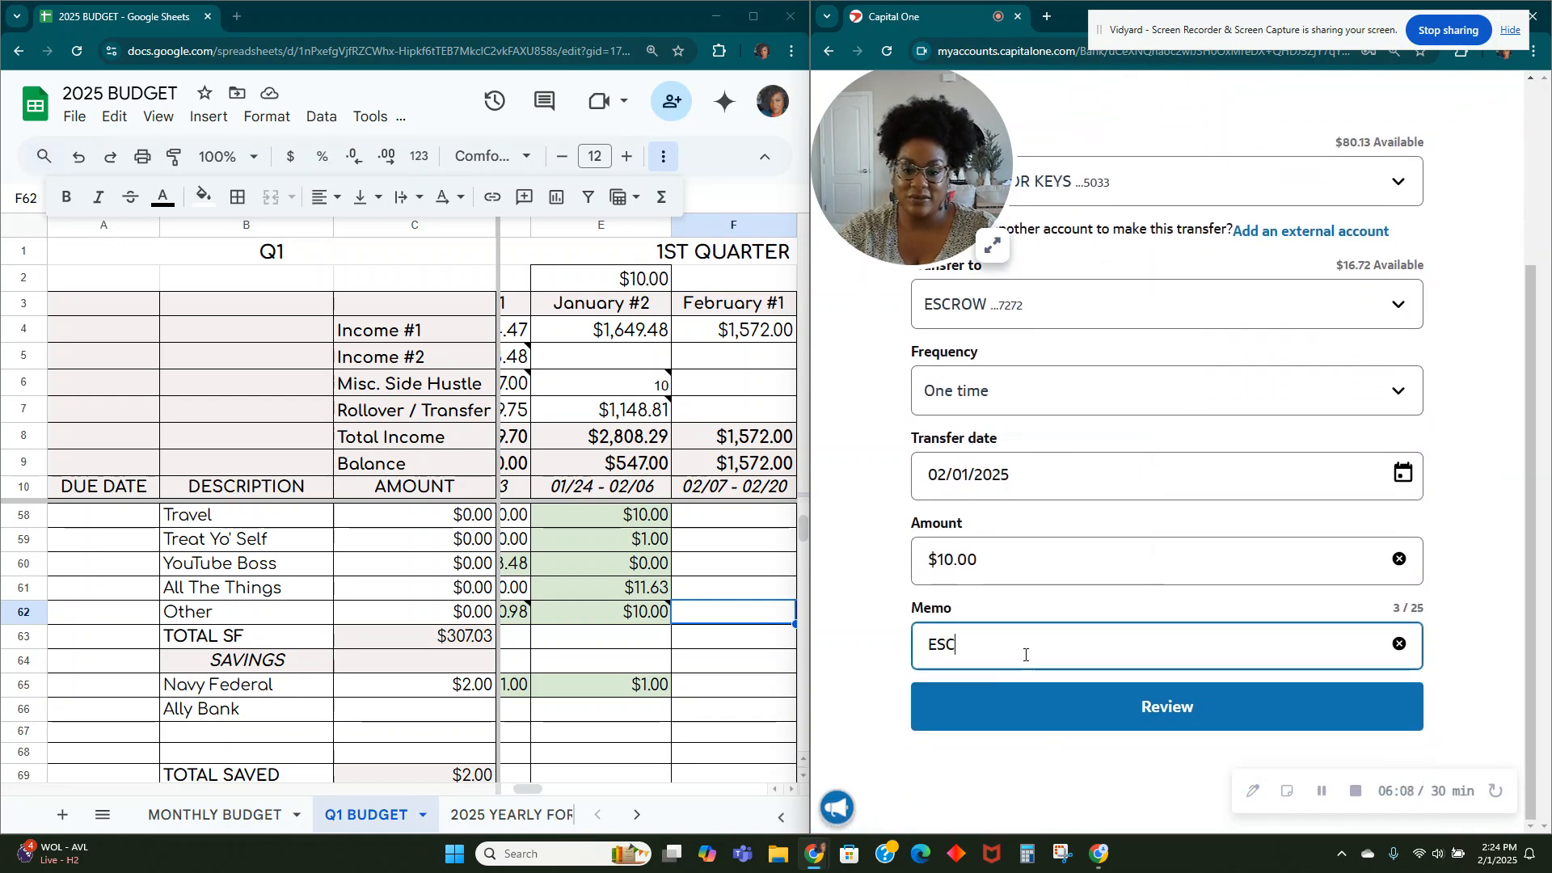
{"action": "type", "text": "ROW STARTER 2025"}
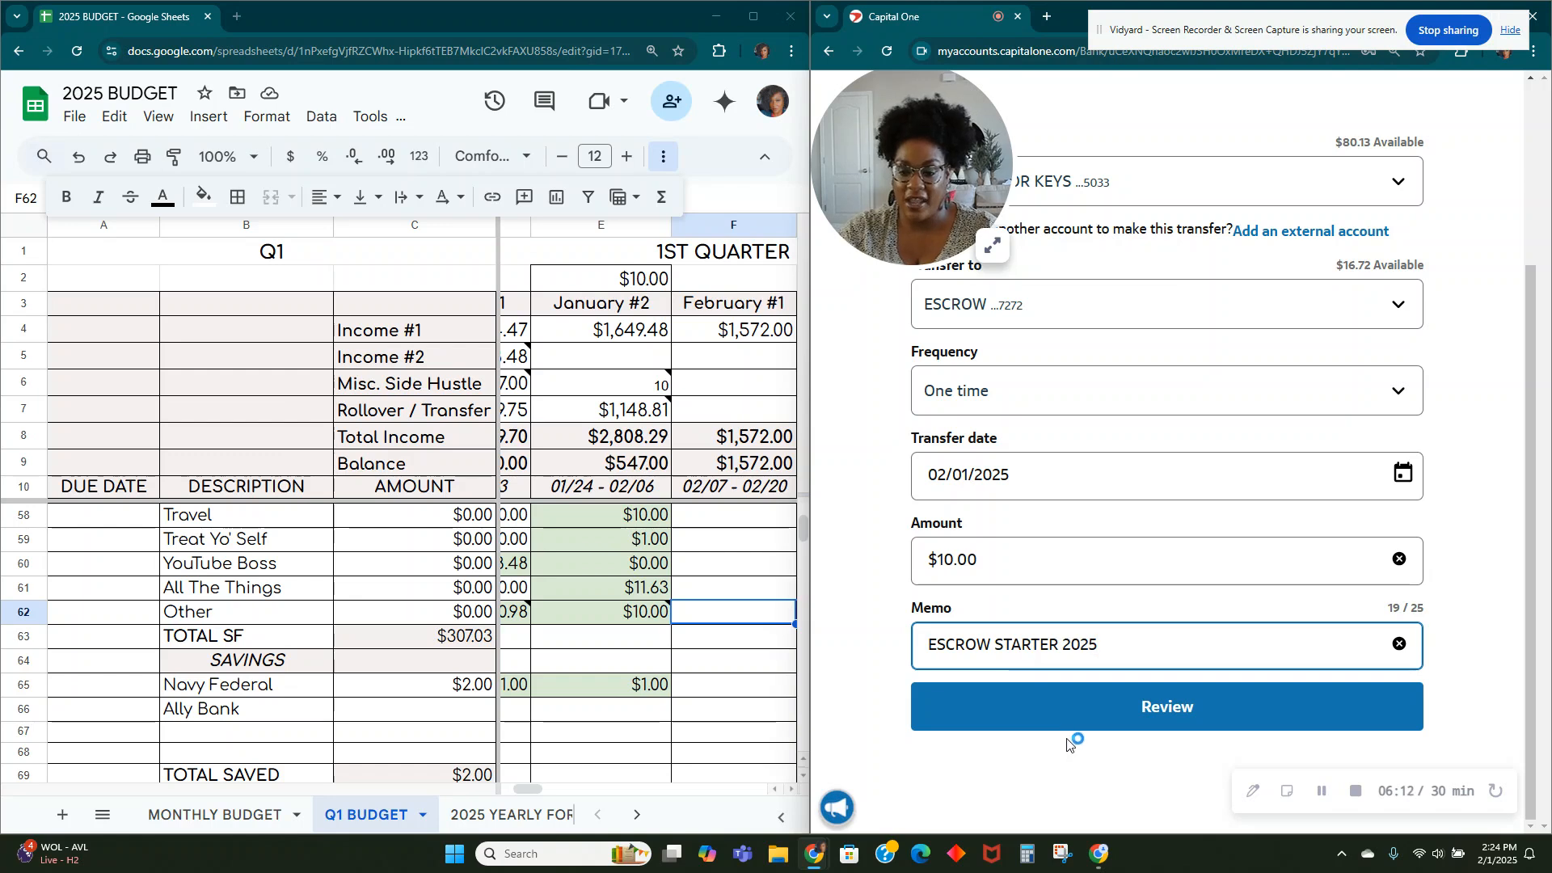
{"action": "left_click", "coordinate": [1114, 711]}
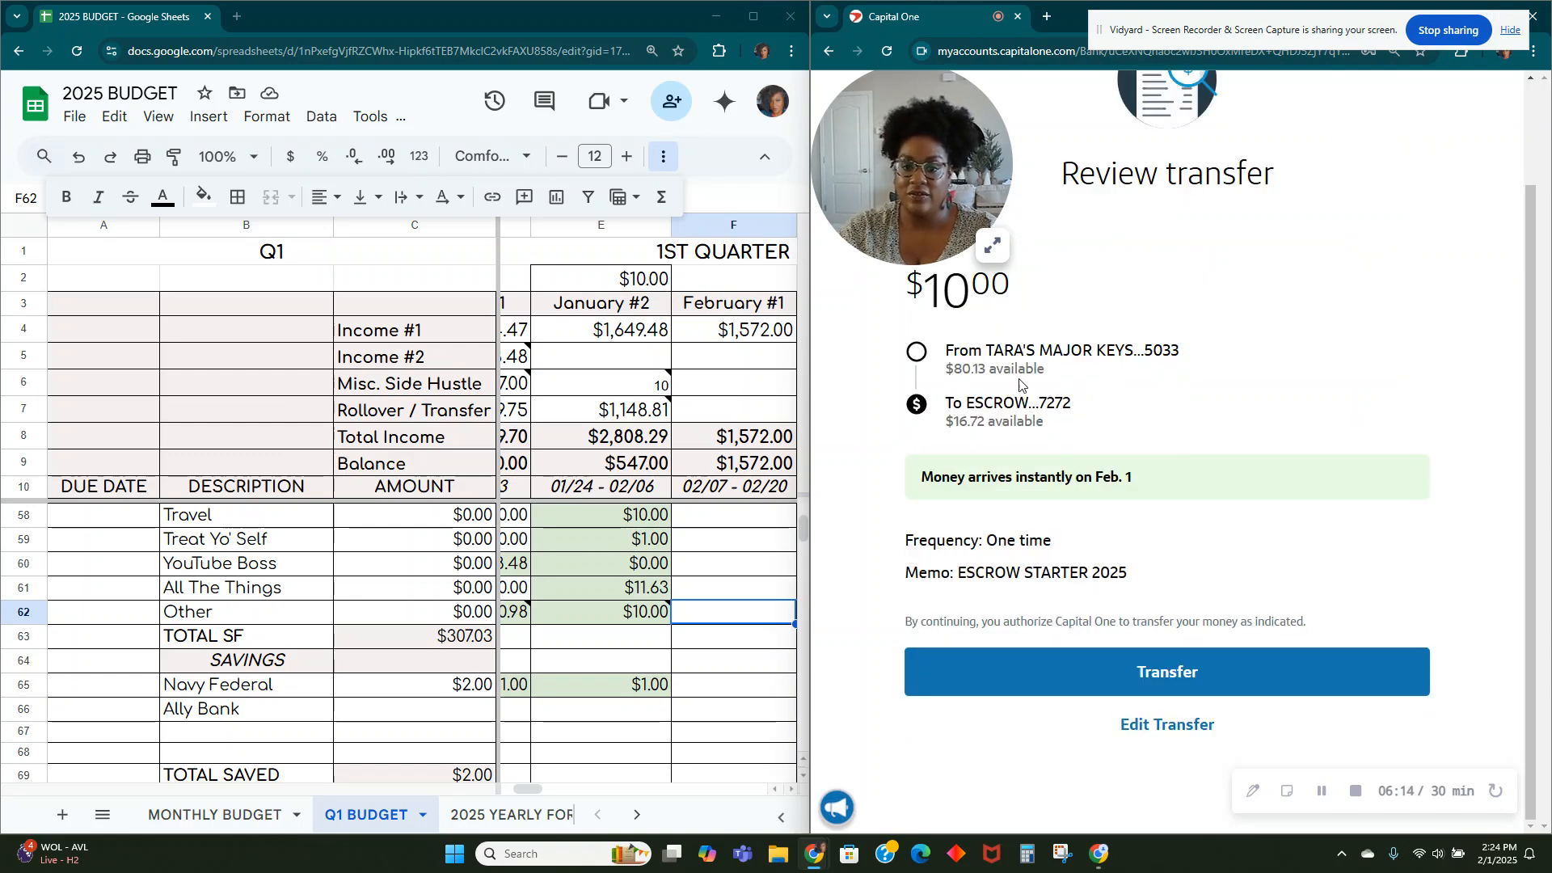
Step: Complete the reviewed $10.00 transfer to the ESCROW account and close the confirmation page
{"action": "left_click", "coordinate": [1148, 673]}
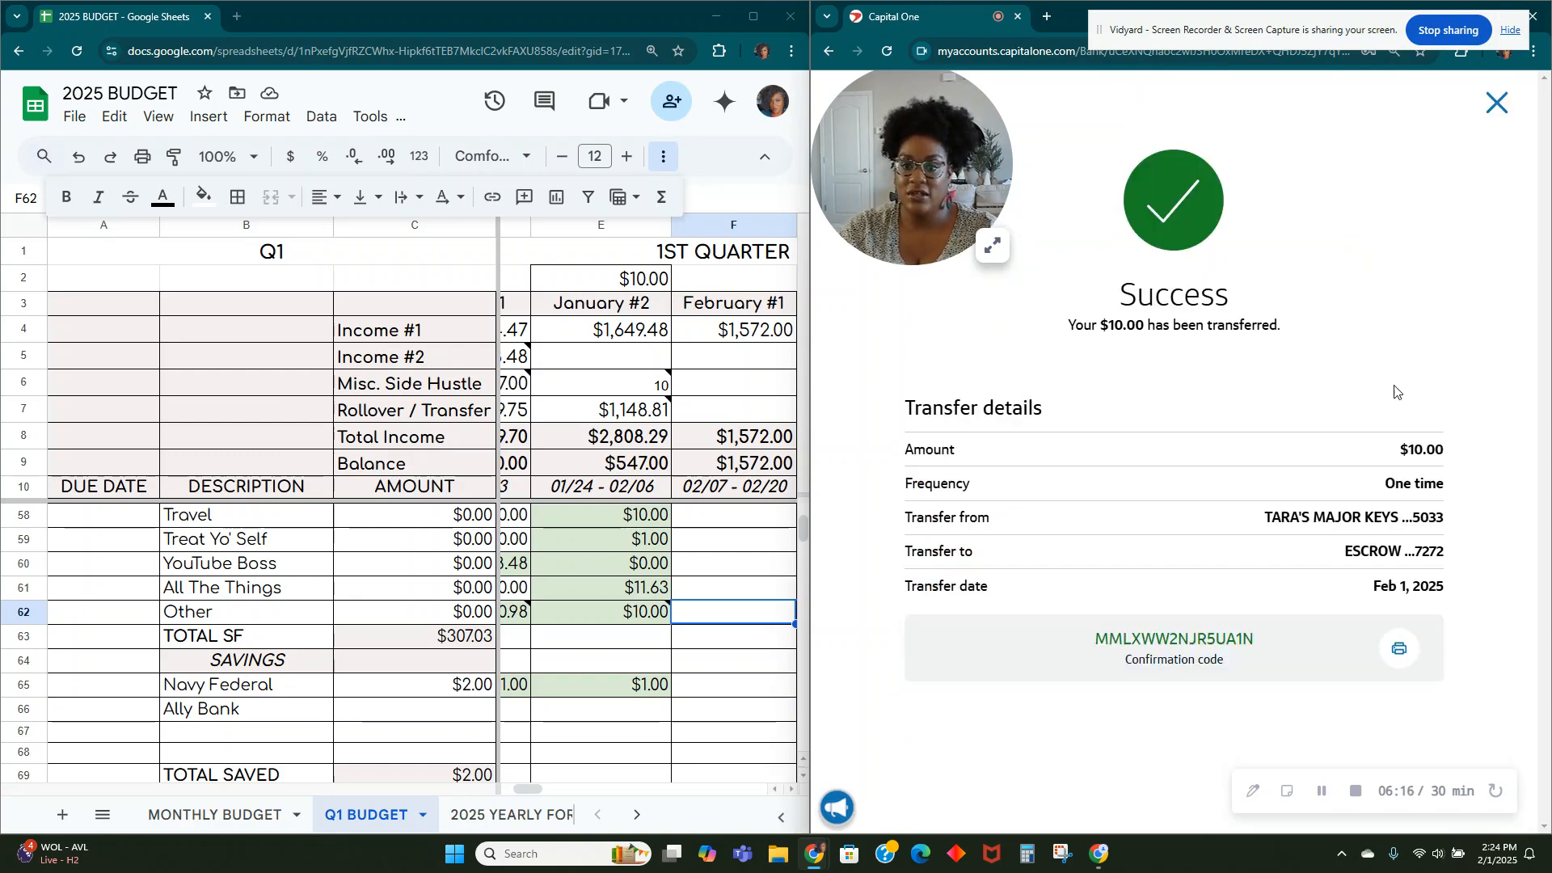
{"action": "left_click", "coordinate": [1495, 104]}
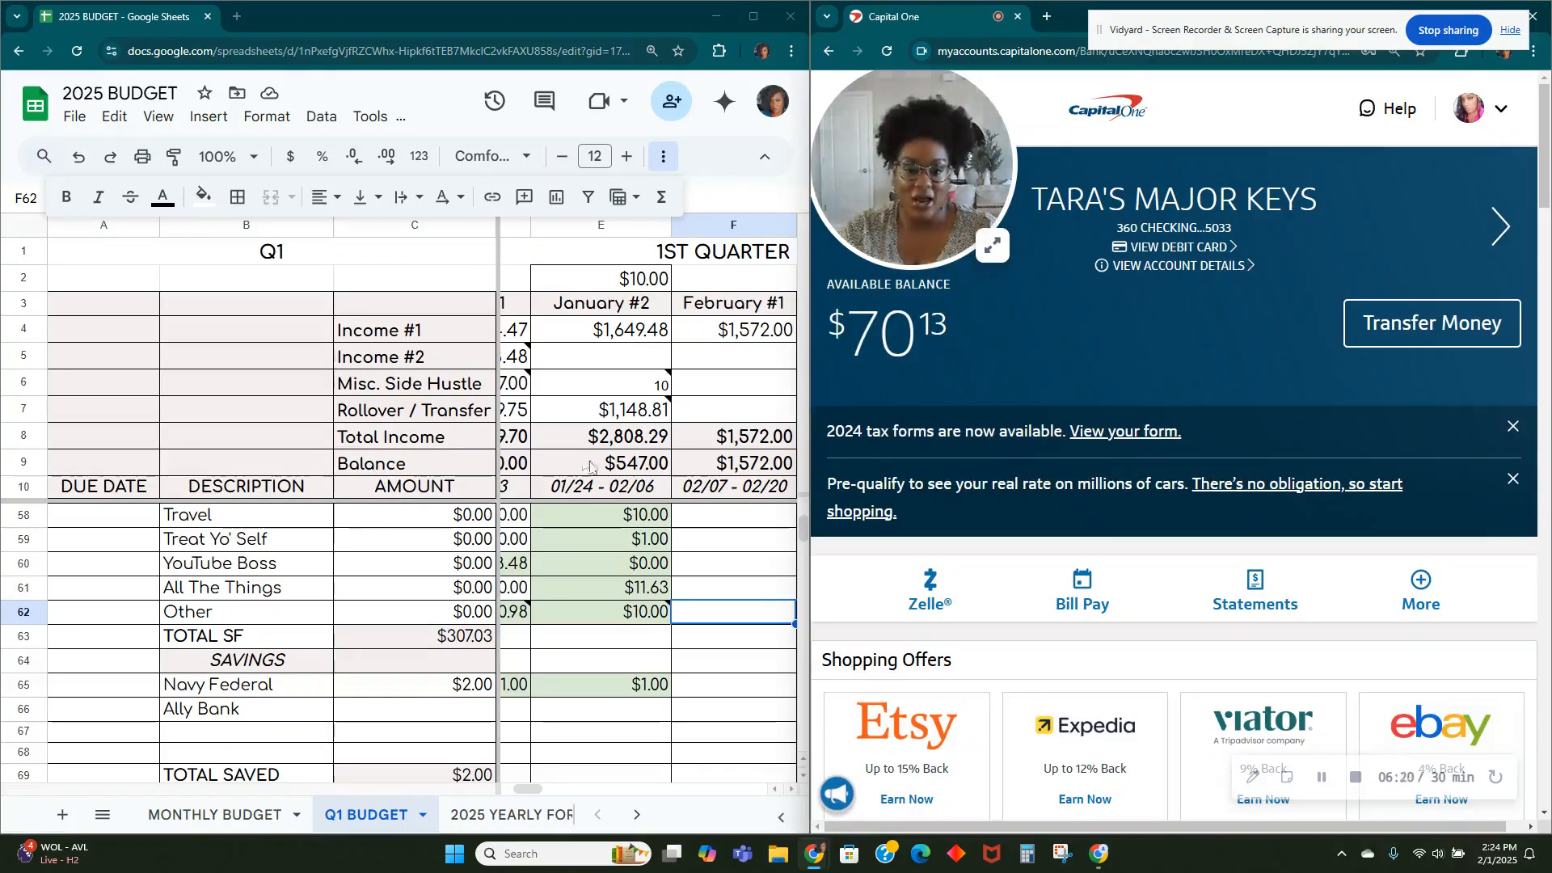
Step: Mark the January #2 Car Payment 1 amount as paid with a light green fill, matching the Nissan transaction
{"action": "scroll", "coordinate": [1307, 558], "scroll_direction": "down", "scroll_amount": 15}
{"action": "scroll", "coordinate": [1306, 558], "scroll_direction": "down", "scroll_amount": 5}
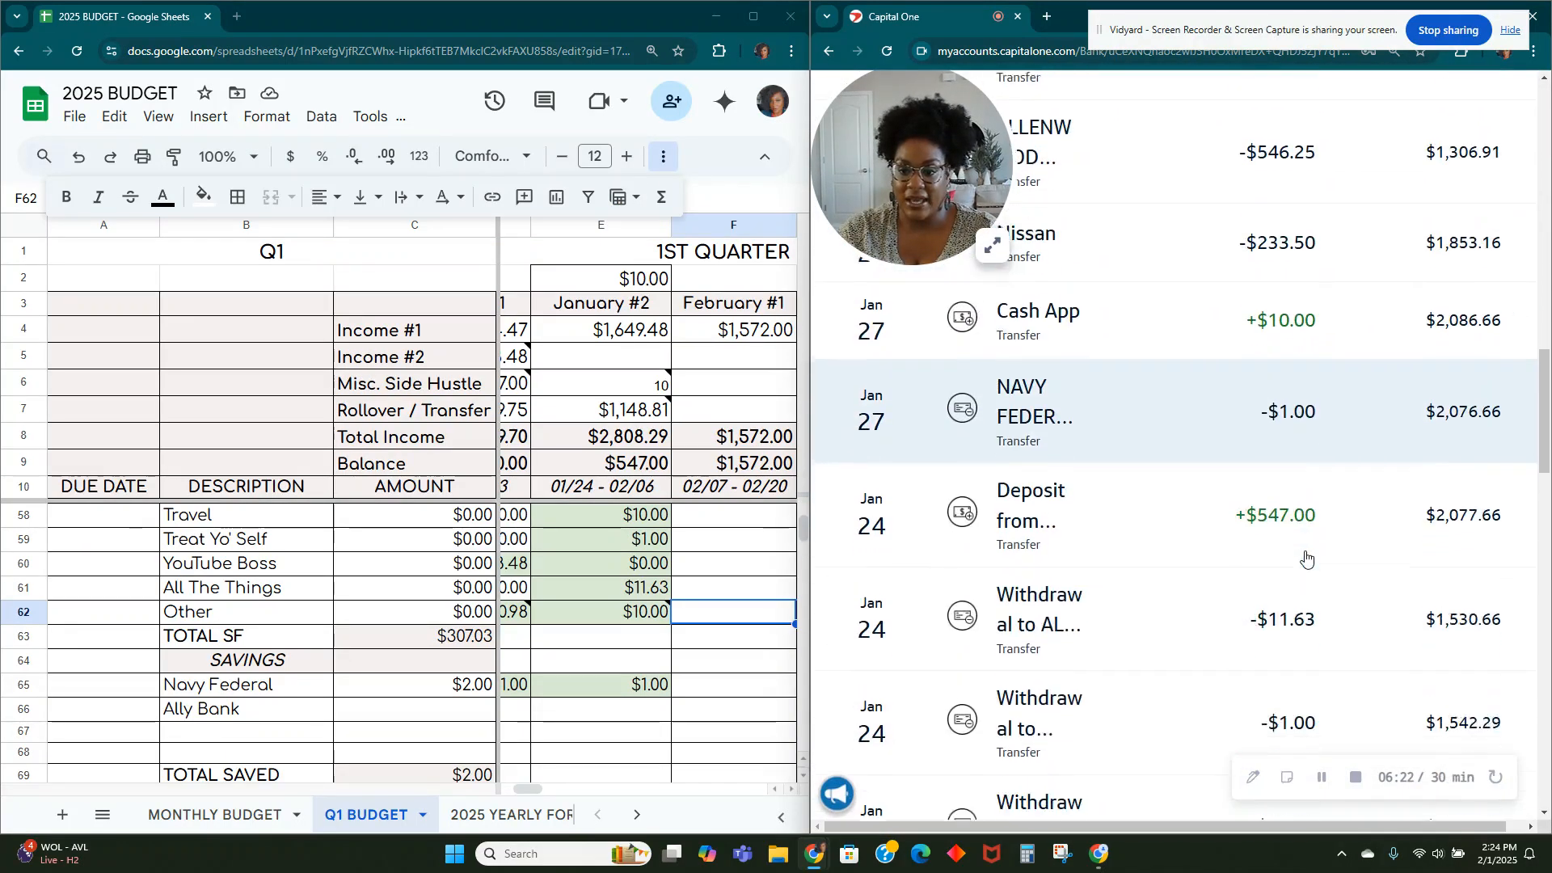
{"action": "scroll", "coordinate": [1306, 557], "scroll_direction": "up", "scroll_amount": 6}
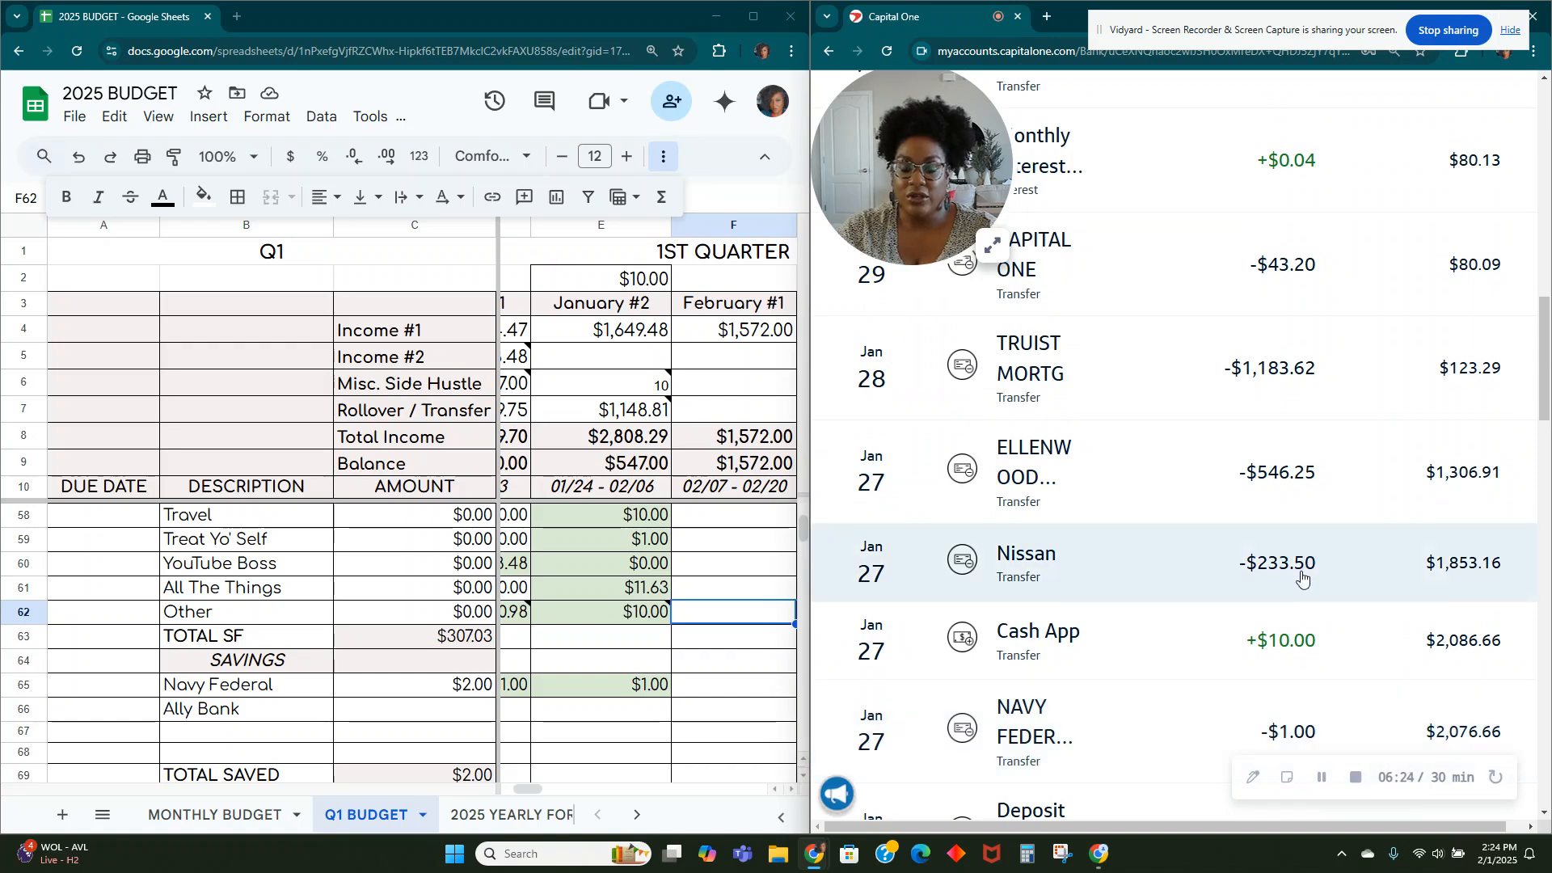
{"action": "left_click", "coordinate": [621, 629]}
{"action": "scroll", "coordinate": [615, 622], "scroll_direction": "up", "scroll_amount": 10}
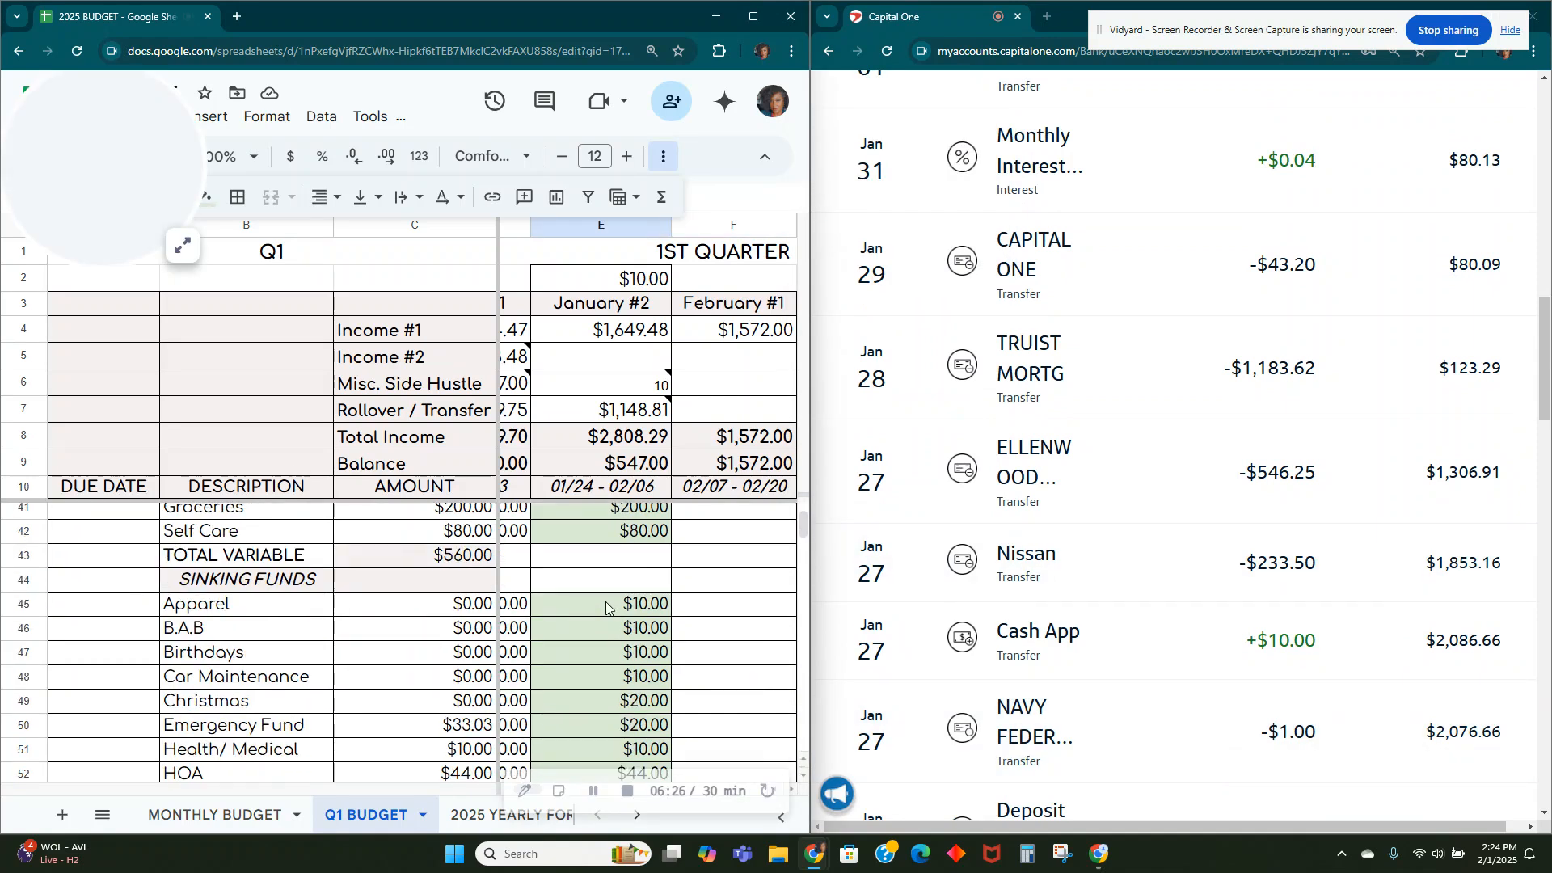
{"action": "scroll", "coordinate": [606, 608], "scroll_direction": "down", "scroll_amount": 1}
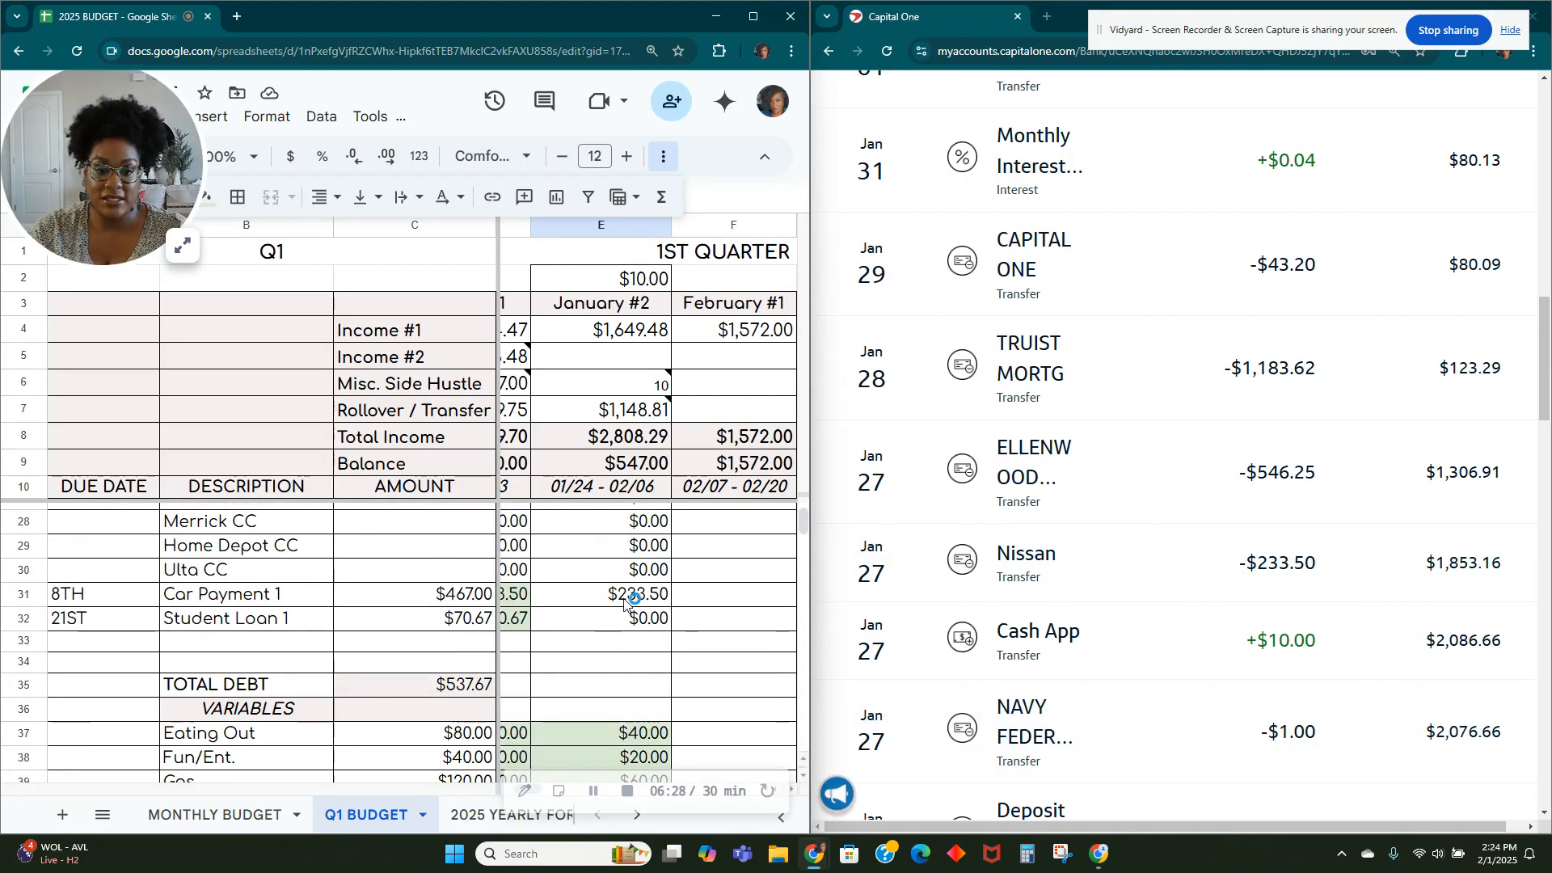
{"action": "left_click", "coordinate": [619, 596]}
{"action": "scroll", "coordinate": [556, 636], "scroll_direction": "left", "scroll_amount": 2}
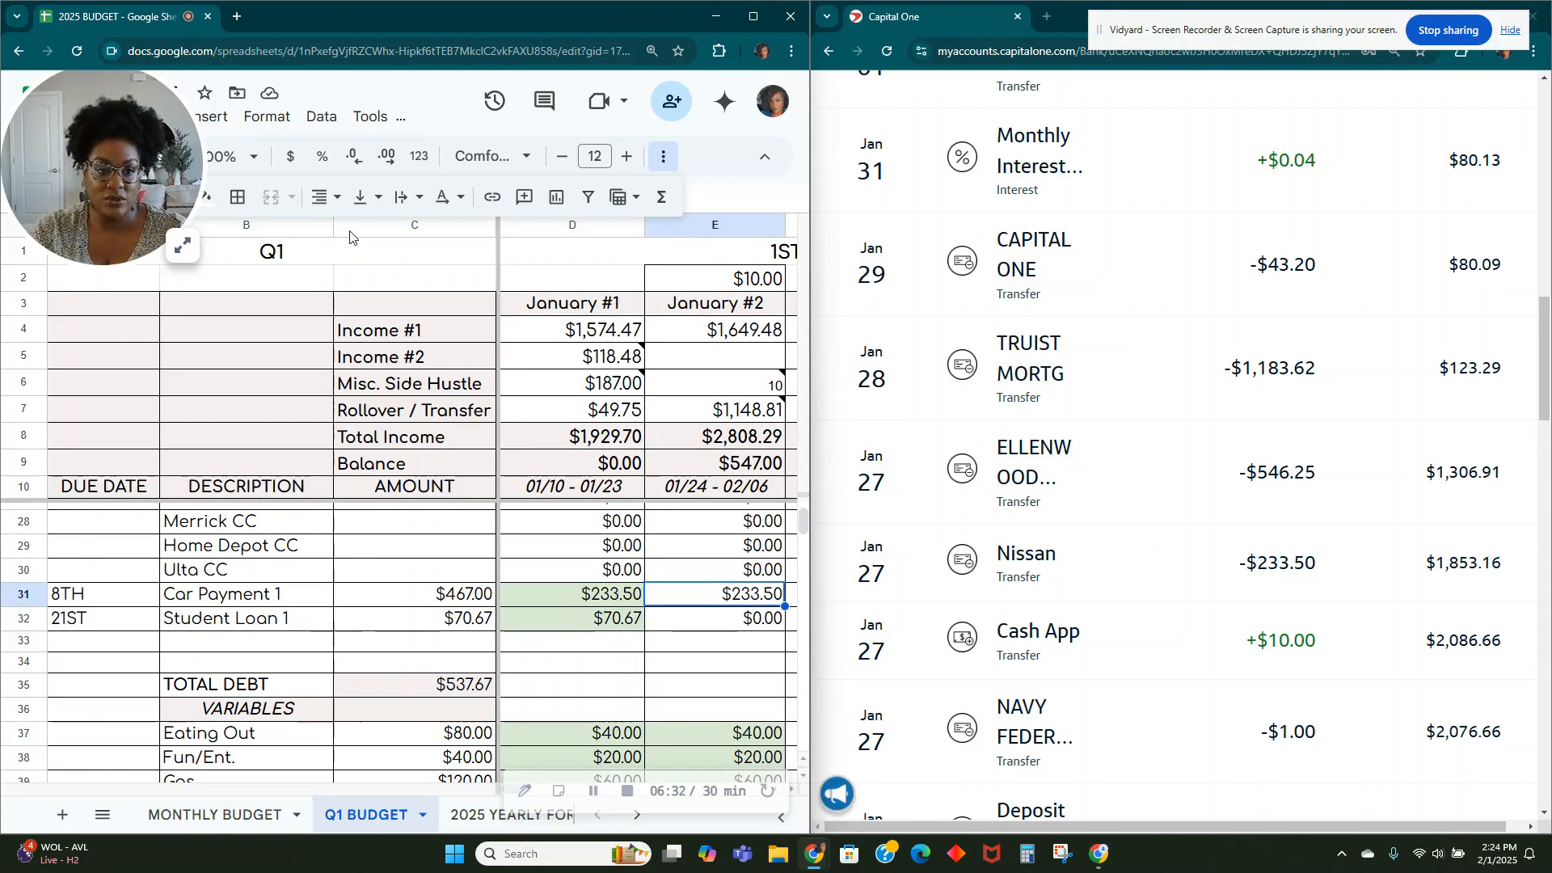
{"action": "left_click_drag", "start_coordinate": [163, 202], "coordinate": [134, 190]}
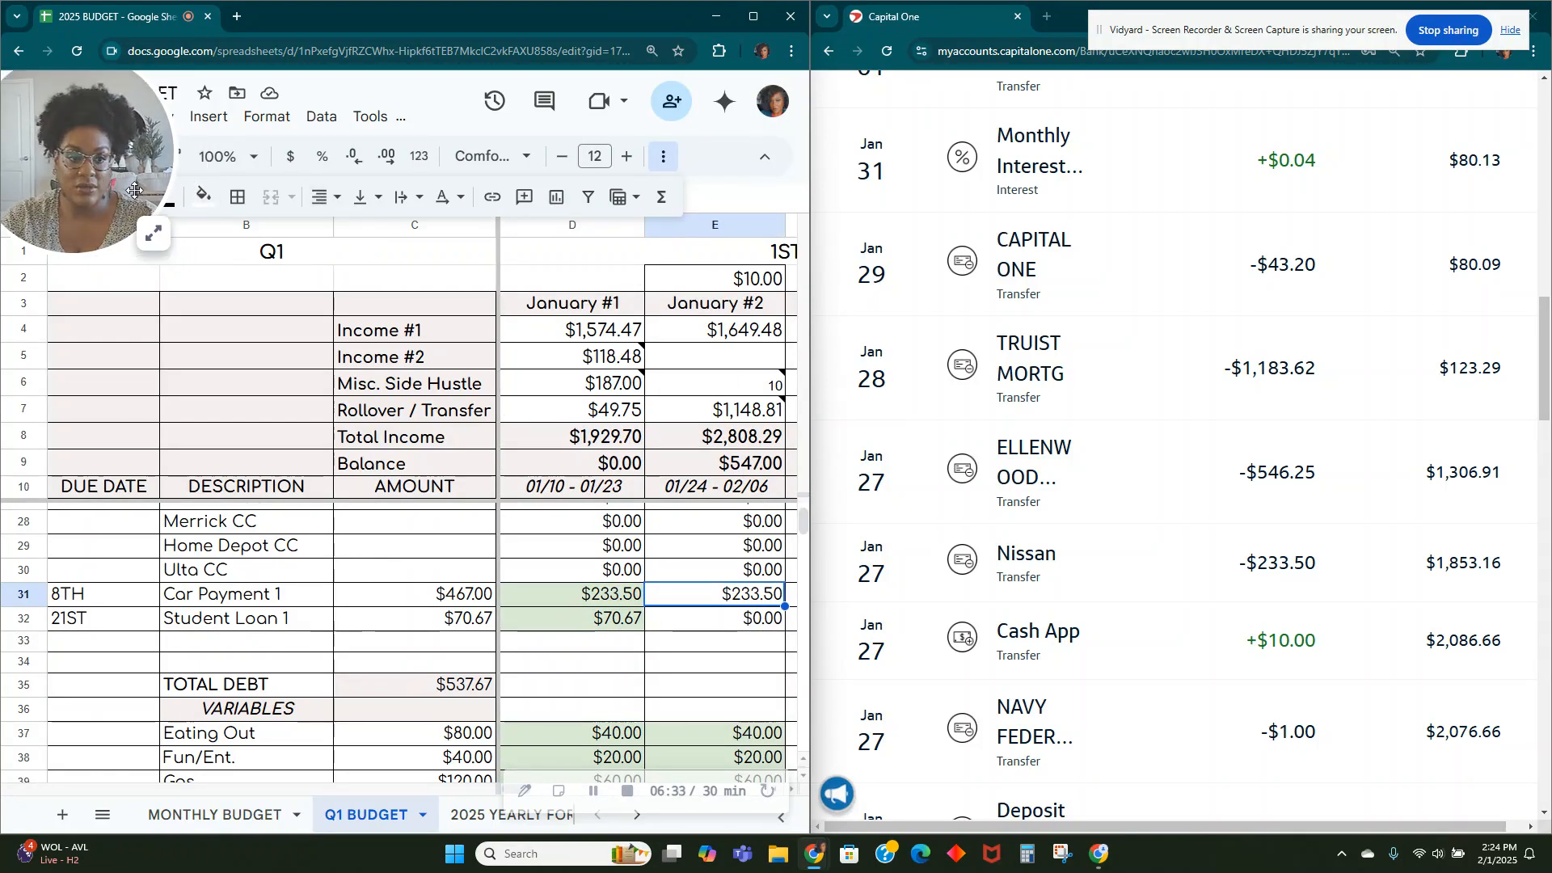
{"action": "left_click", "coordinate": [203, 196]}
{"action": "left_click", "coordinate": [311, 324]}
Step: Add the 546.25 bank withdrawal to the January #2 HOA sinking fund with the formula =44+546.25
{"action": "scroll", "coordinate": [1132, 566], "scroll_direction": "up", "scroll_amount": 1}
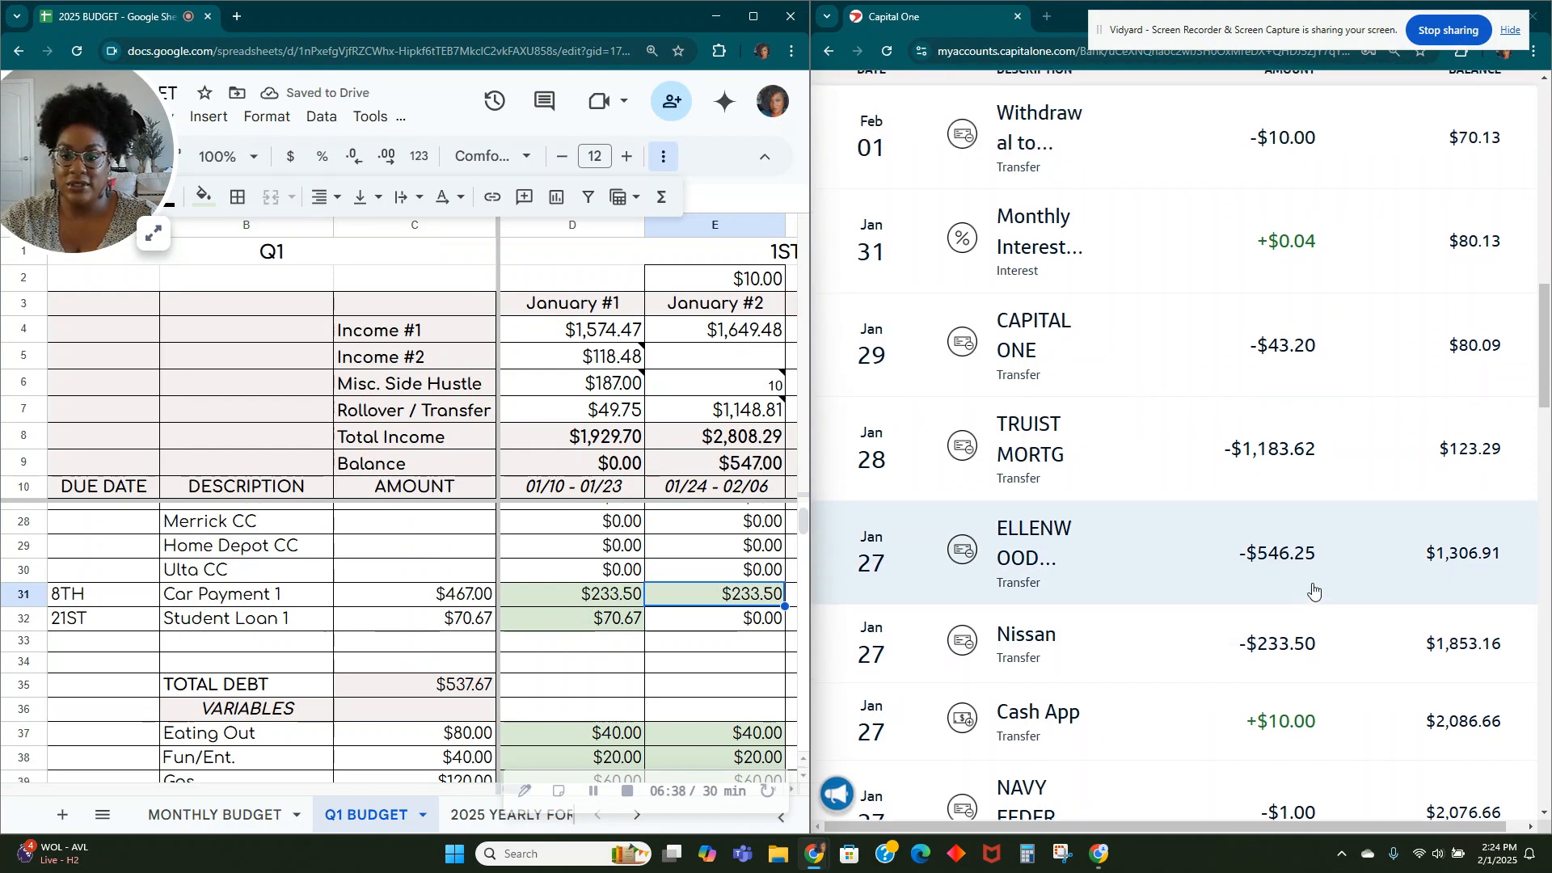
{"action": "scroll", "coordinate": [1310, 614], "scroll_direction": "up", "scroll_amount": 1}
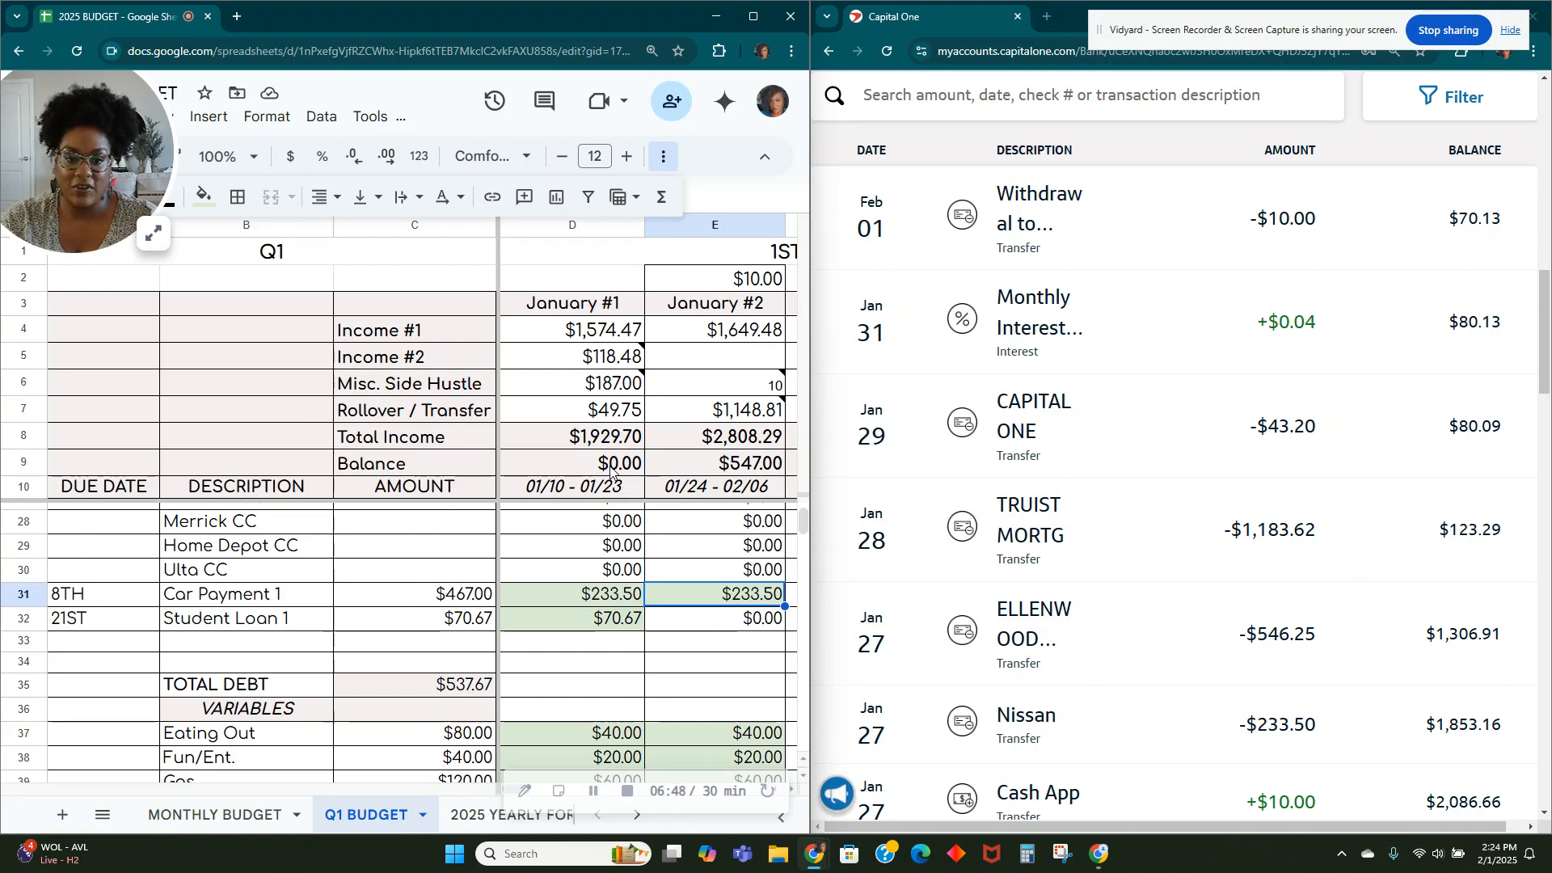
{"action": "scroll", "coordinate": [610, 473], "scroll_direction": "down", "scroll_amount": 6}
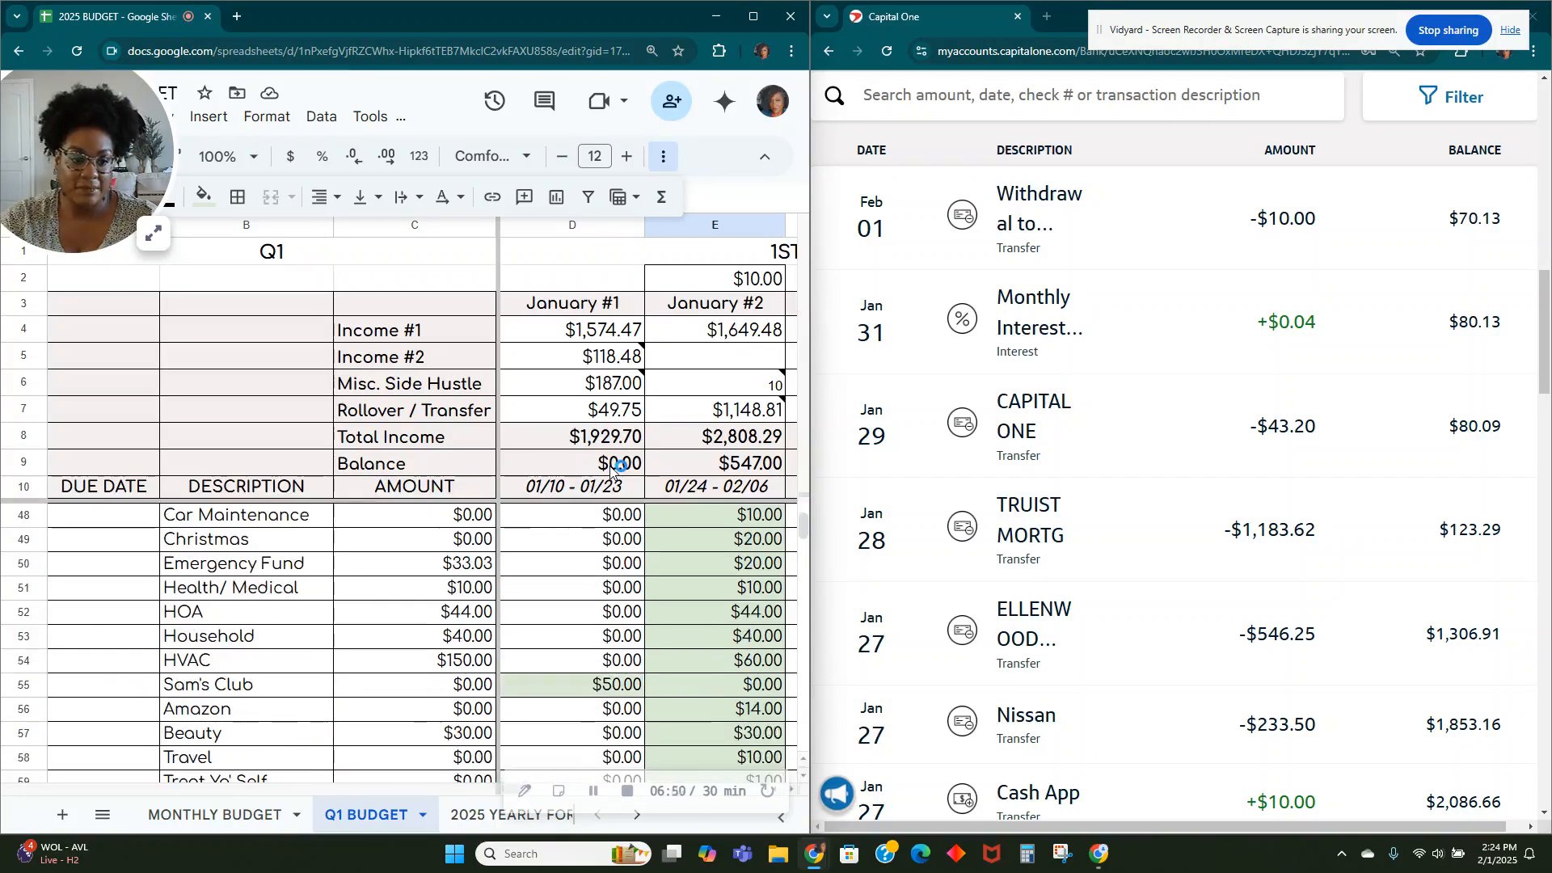
{"action": "double_click", "coordinate": [715, 606]}
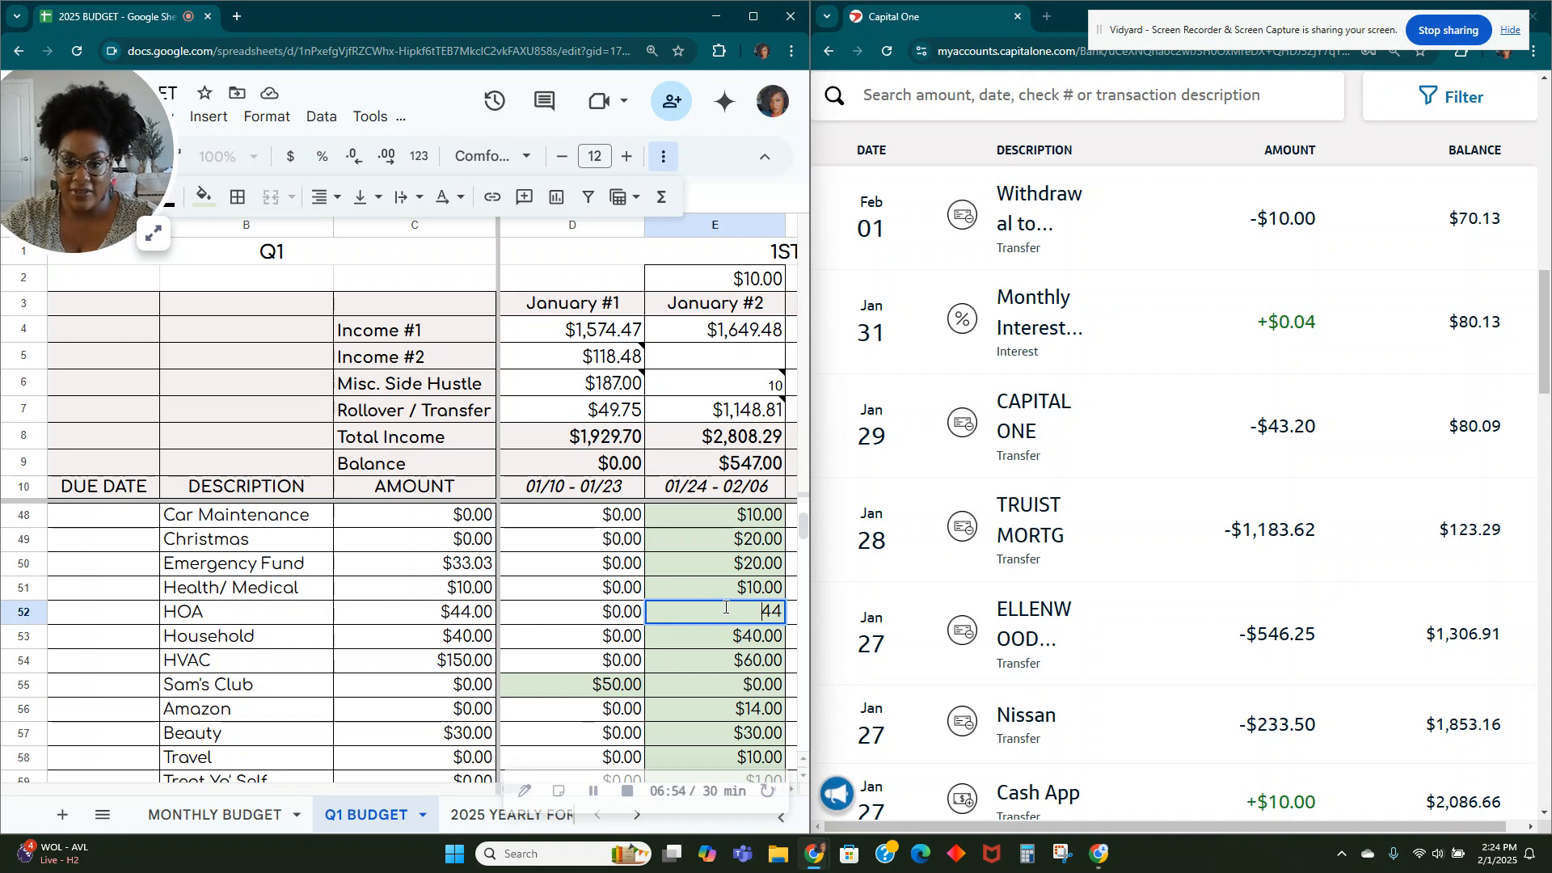
{"action": "type", "text": "=44"}
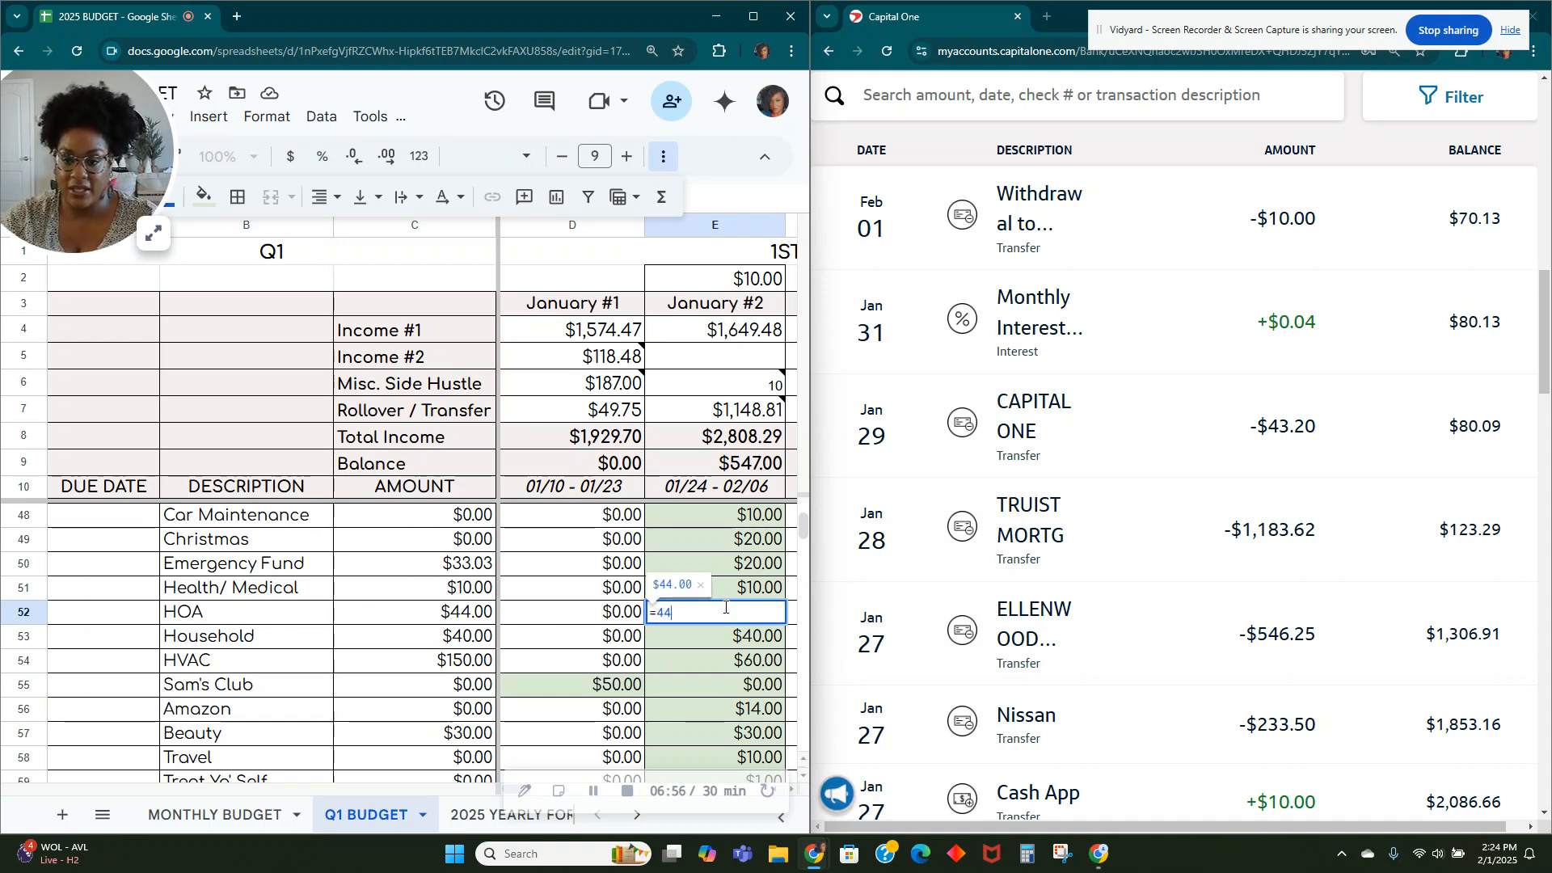
{"action": "type", "text": "+"}
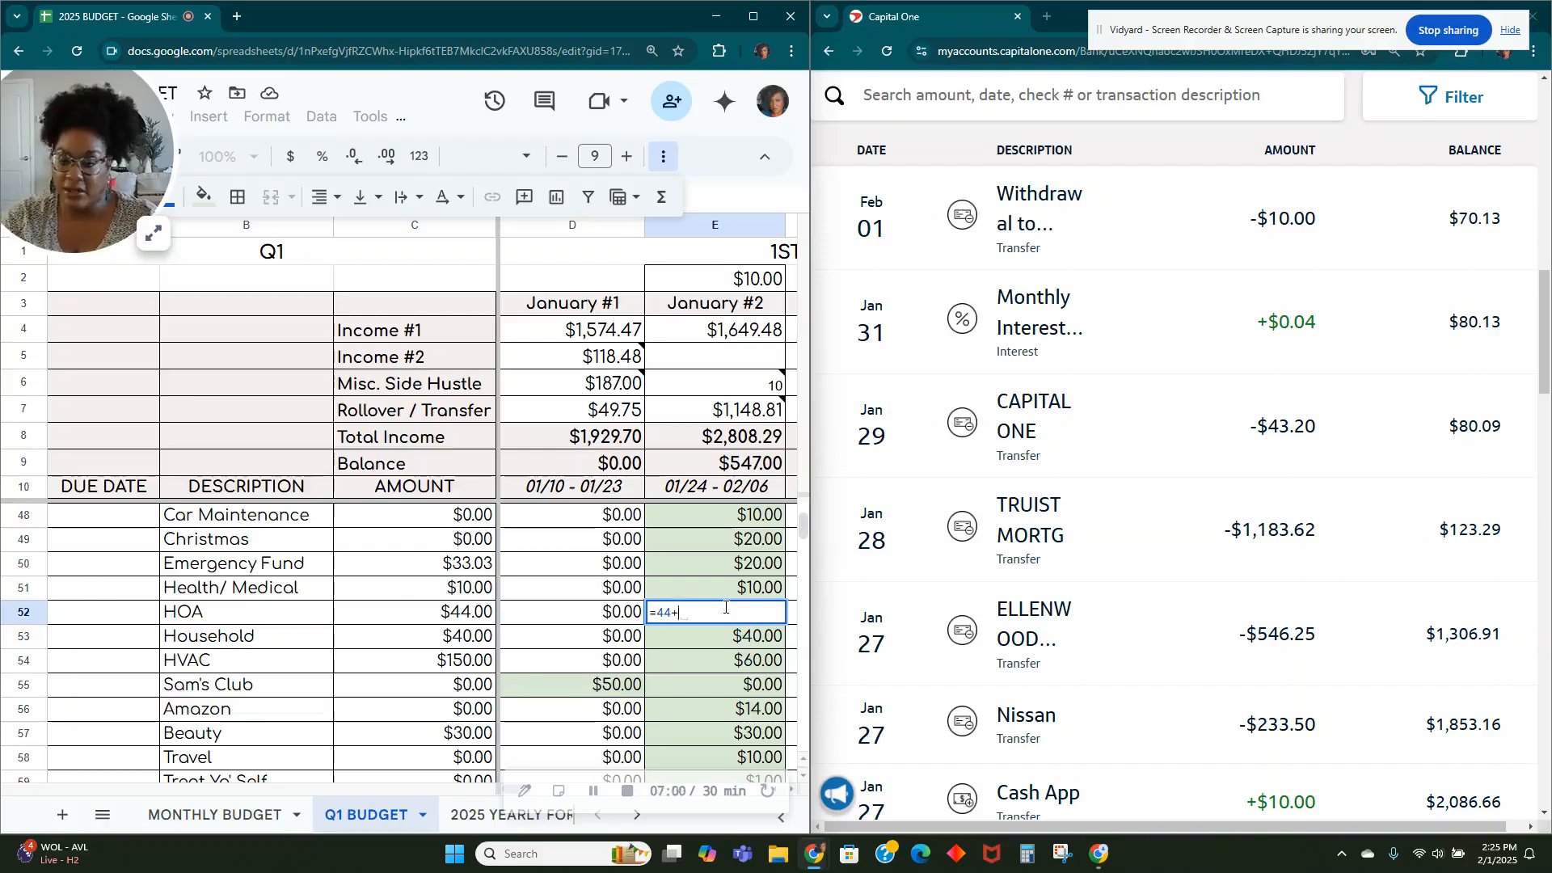
{"action": "type", "text": "546.25"}
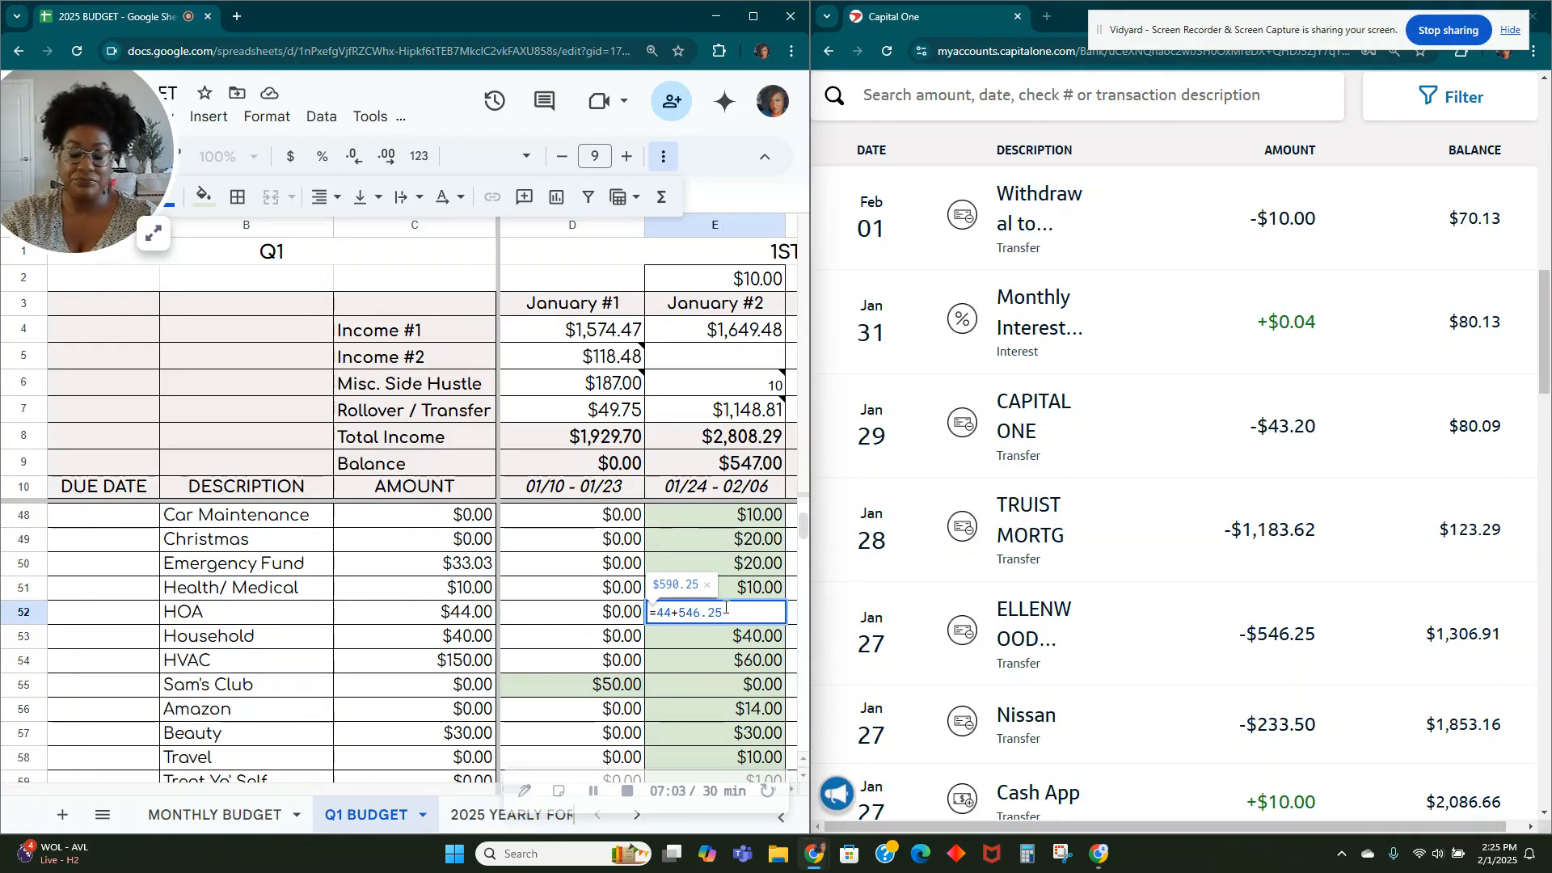
{"action": "key", "text": "Tab"}
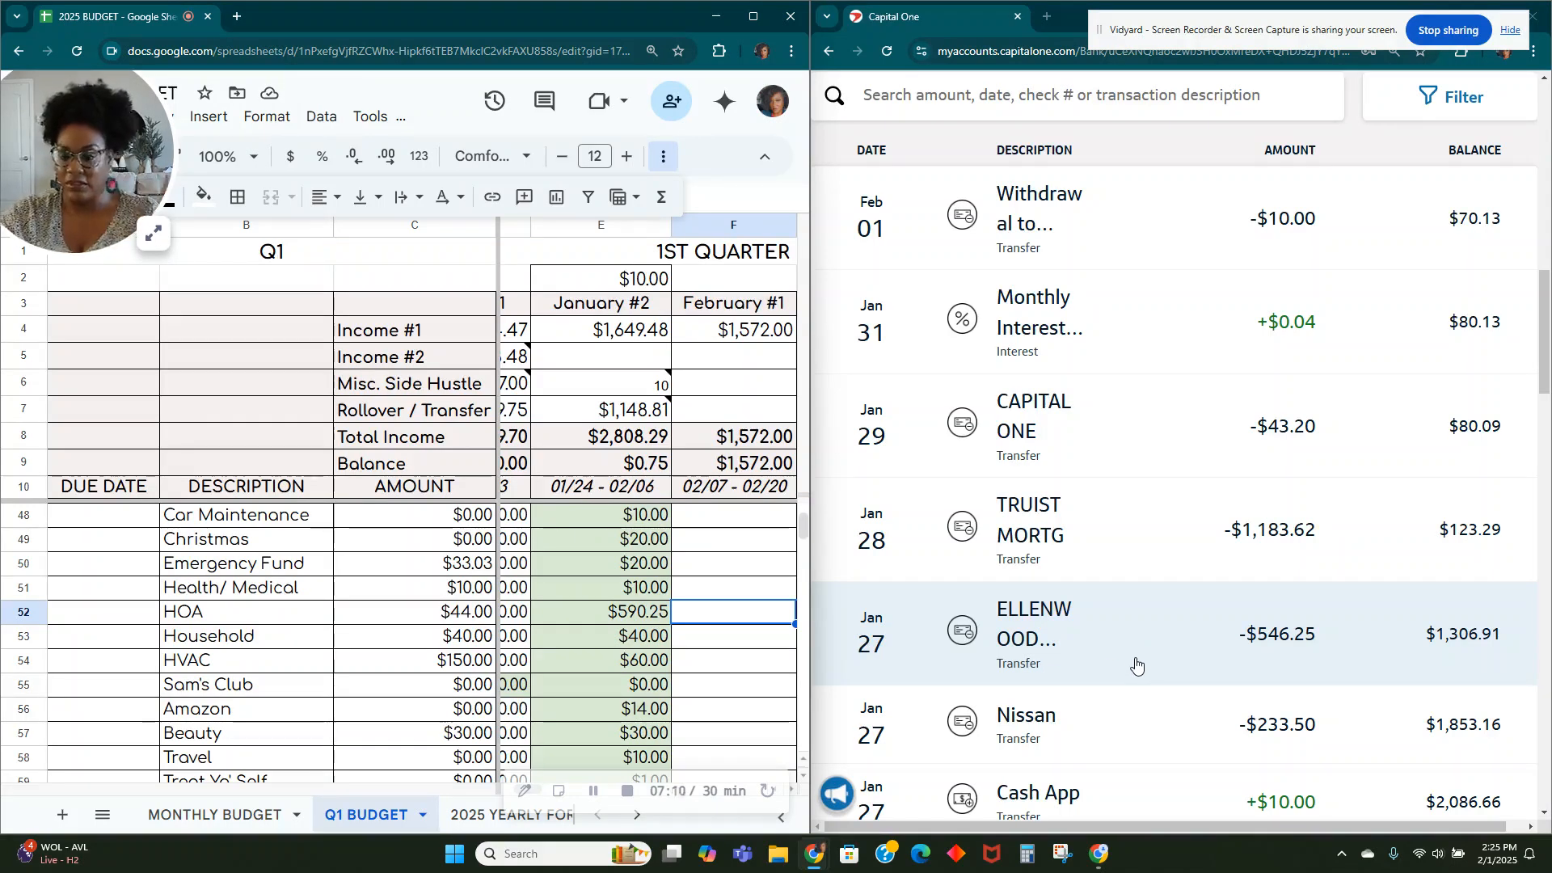
Step: Mark the January #2 Mortgage amount as paid with a light green fill
{"action": "scroll", "coordinate": [1135, 665], "scroll_direction": "up", "scroll_amount": 2}
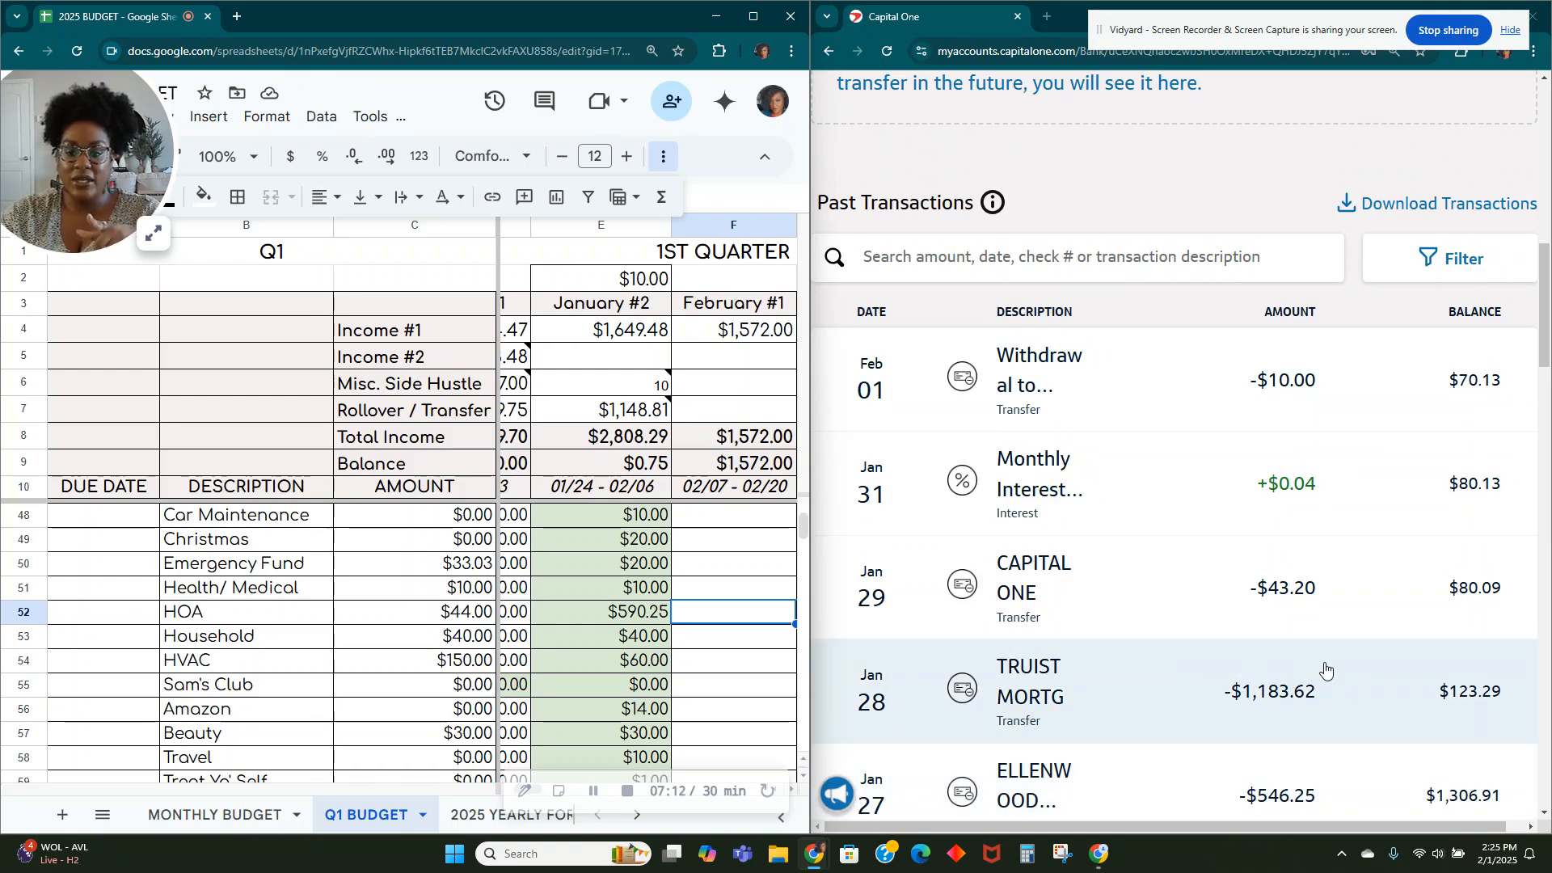
{"action": "scroll", "coordinate": [567, 629], "scroll_direction": "up", "scroll_amount": 4}
{"action": "scroll", "coordinate": [567, 628], "scroll_direction": "up", "scroll_amount": 7}
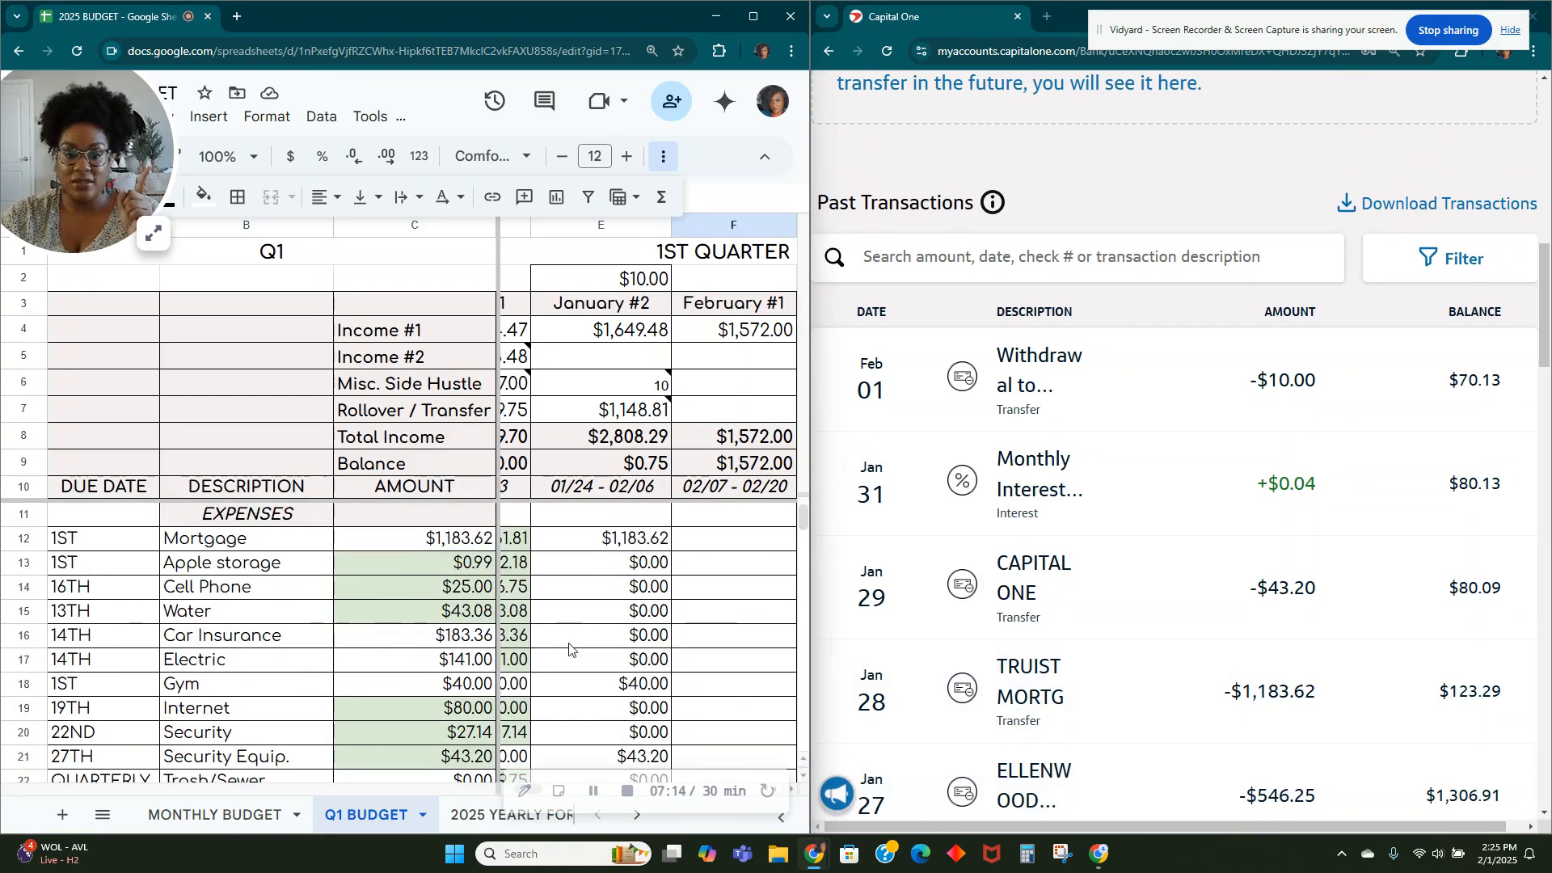
{"action": "left_click", "coordinate": [617, 541]}
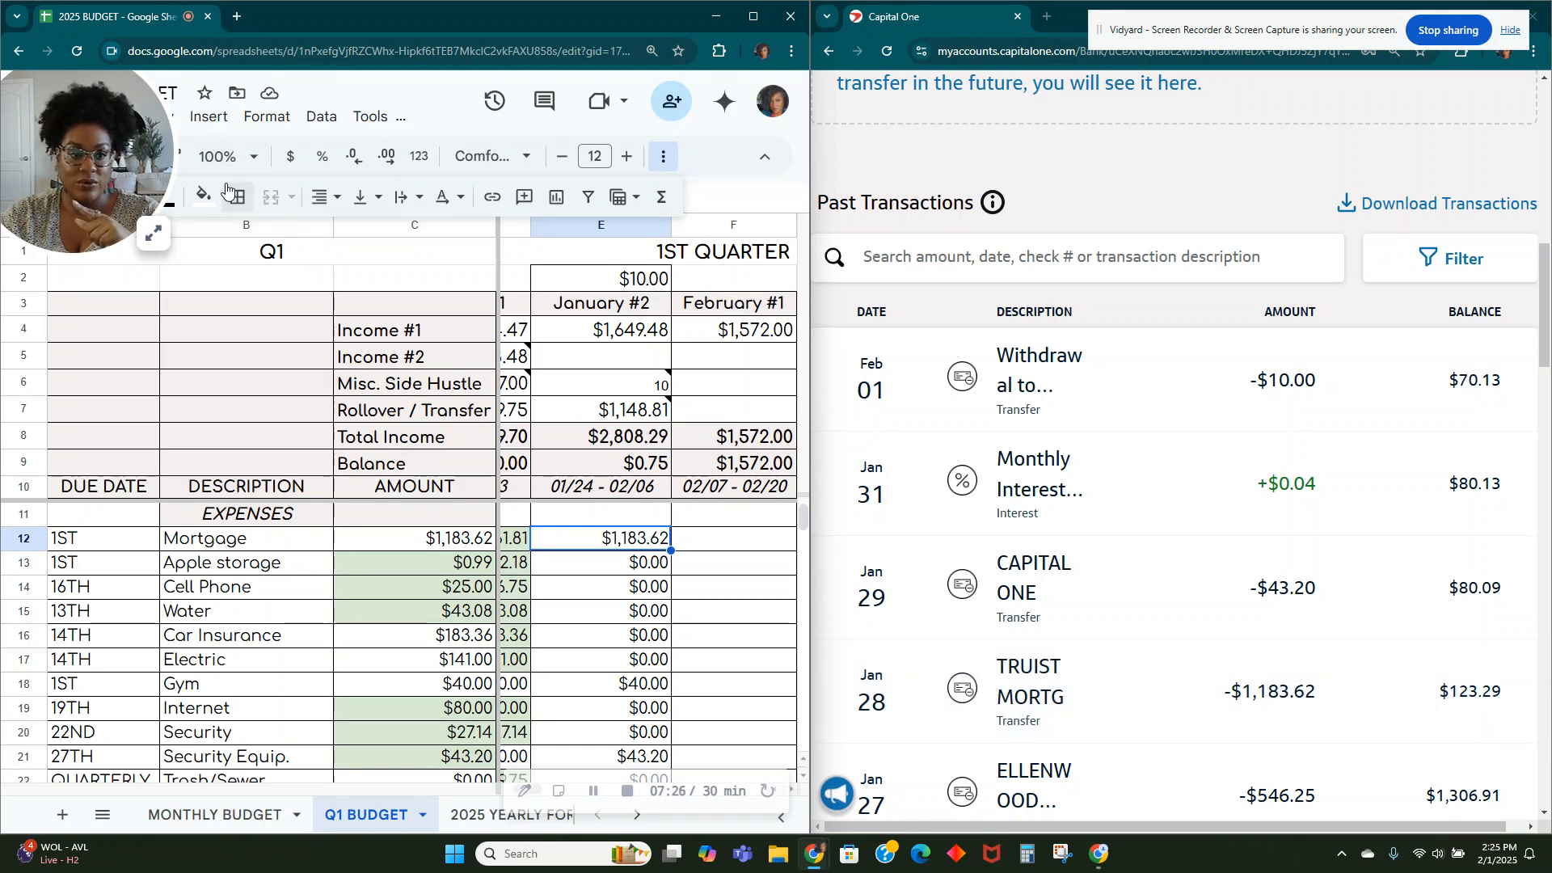
{"action": "left_click", "coordinate": [204, 196]}
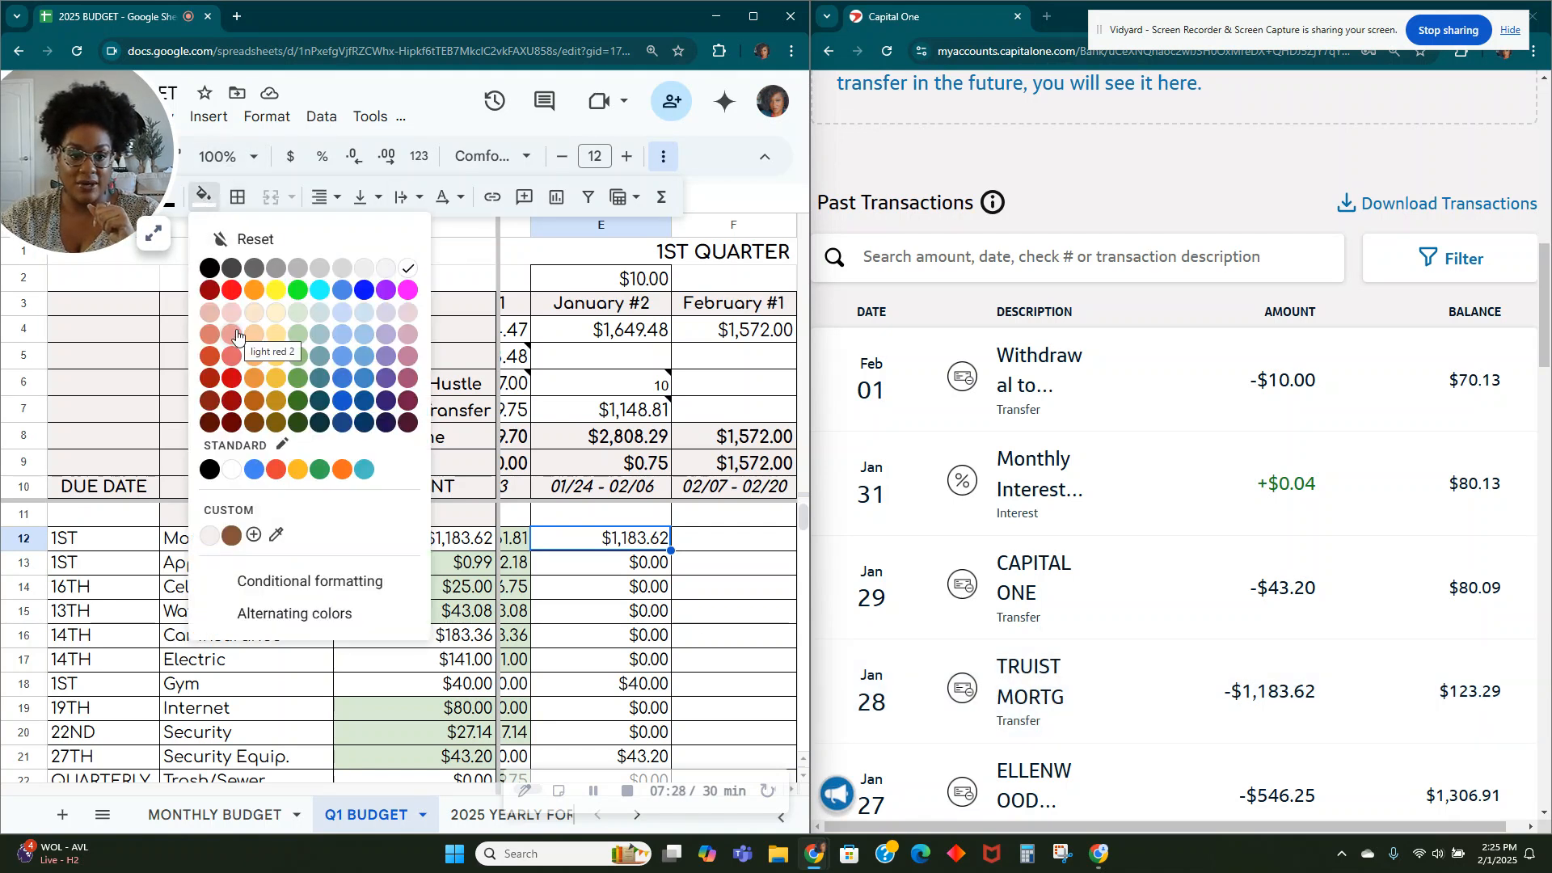
{"action": "left_click", "coordinate": [288, 314]}
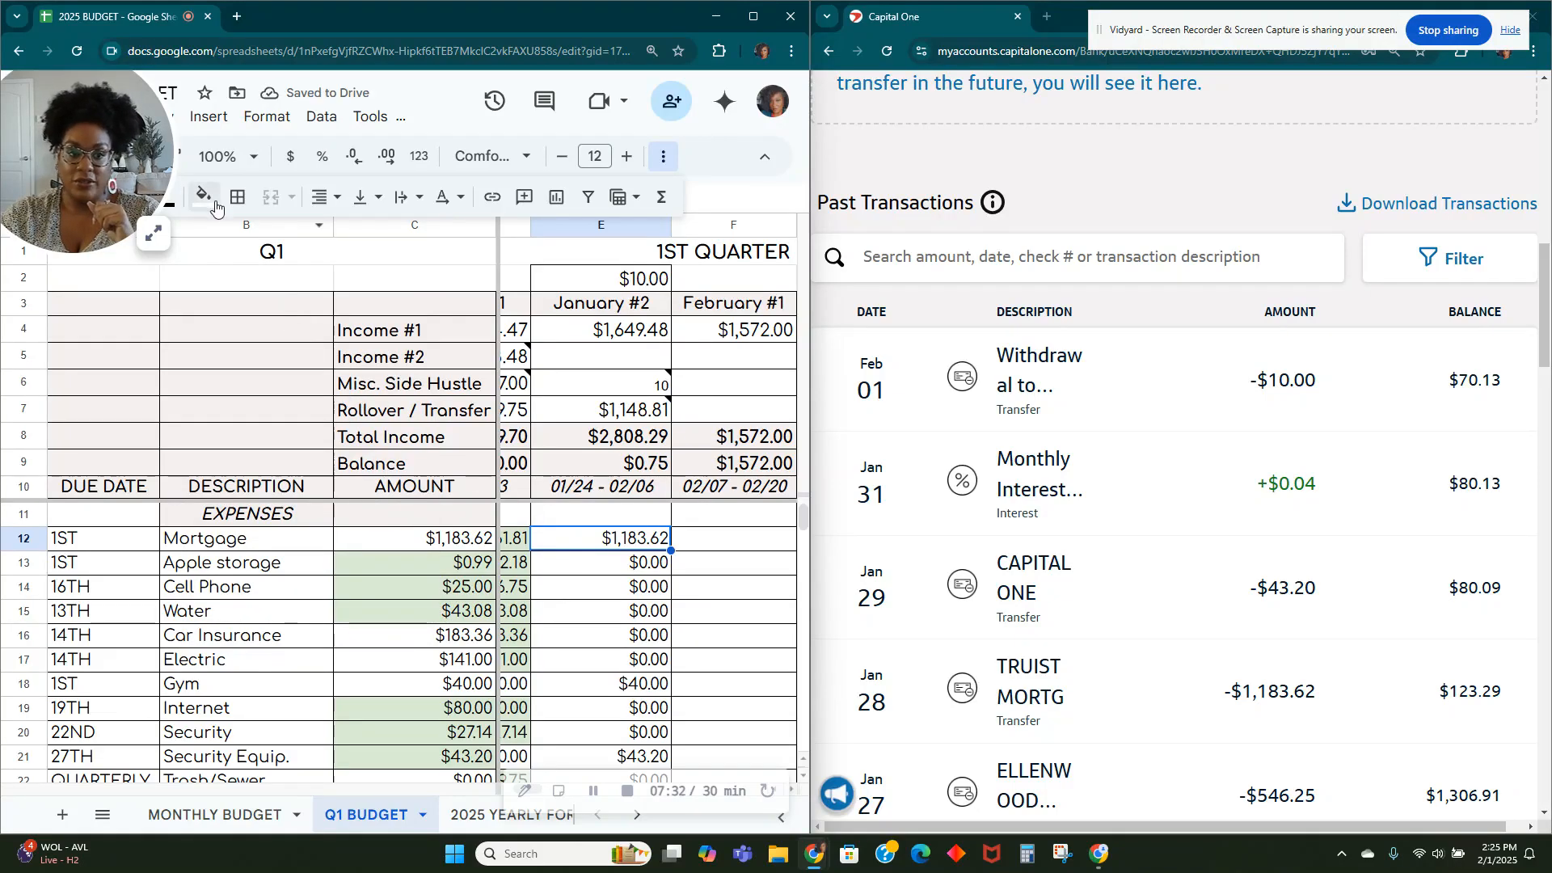
{"action": "left_click", "coordinate": [206, 200]}
{"action": "left_click", "coordinate": [299, 314]}
Step: Set the January #2 BUFFER/ROLL amount in the totals section to 0
{"action": "scroll", "coordinate": [504, 553], "scroll_direction": "down", "scroll_amount": 15}
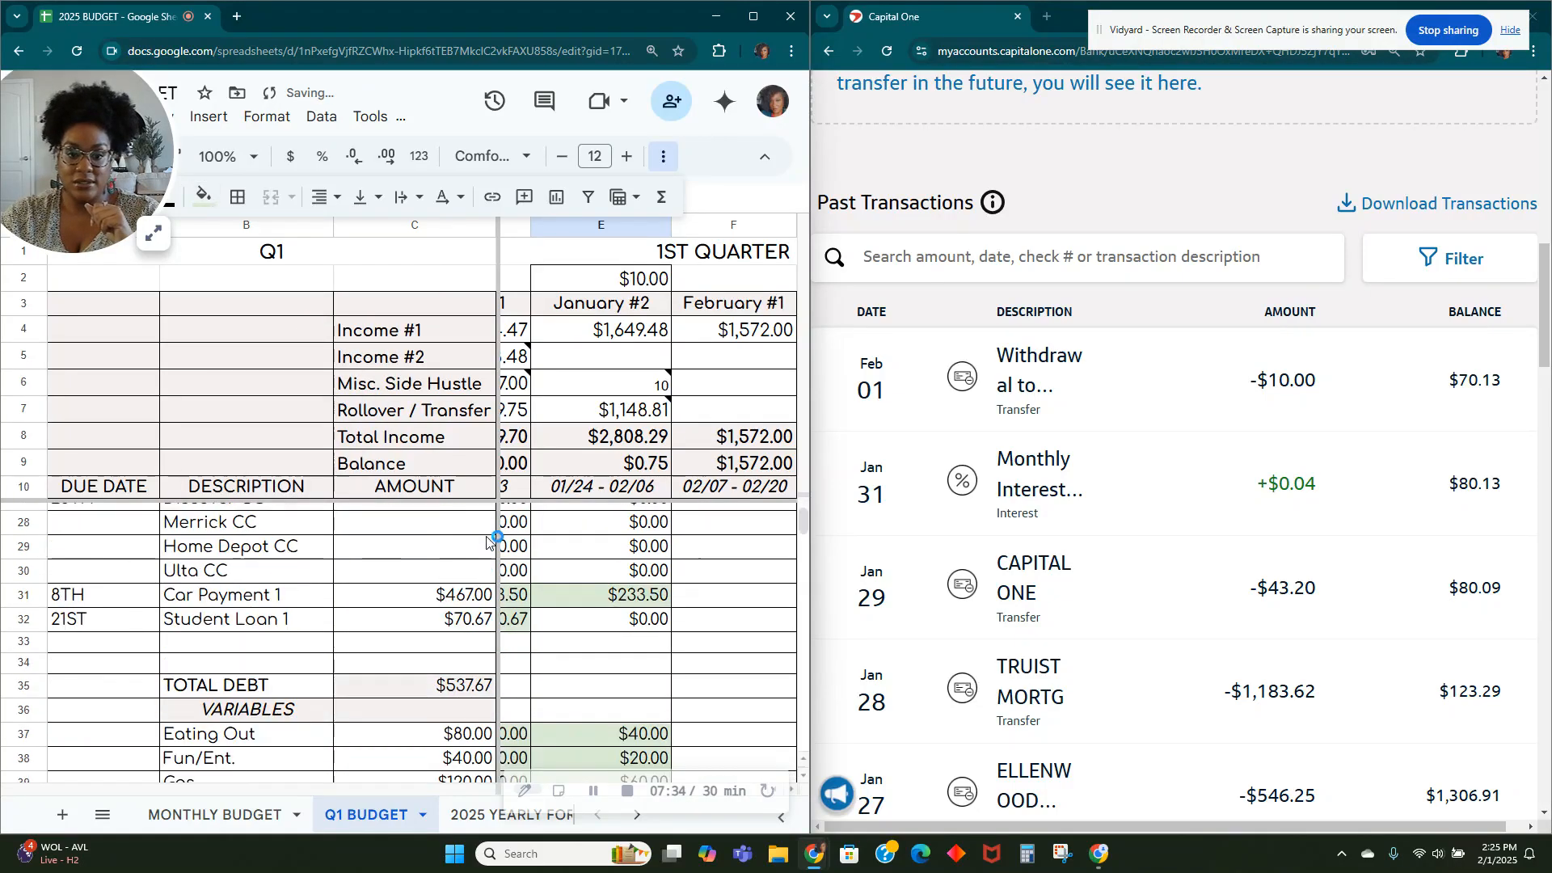
{"action": "scroll", "coordinate": [505, 553], "scroll_direction": "up", "scroll_amount": 2}
{"action": "left_click", "coordinate": [631, 652]}
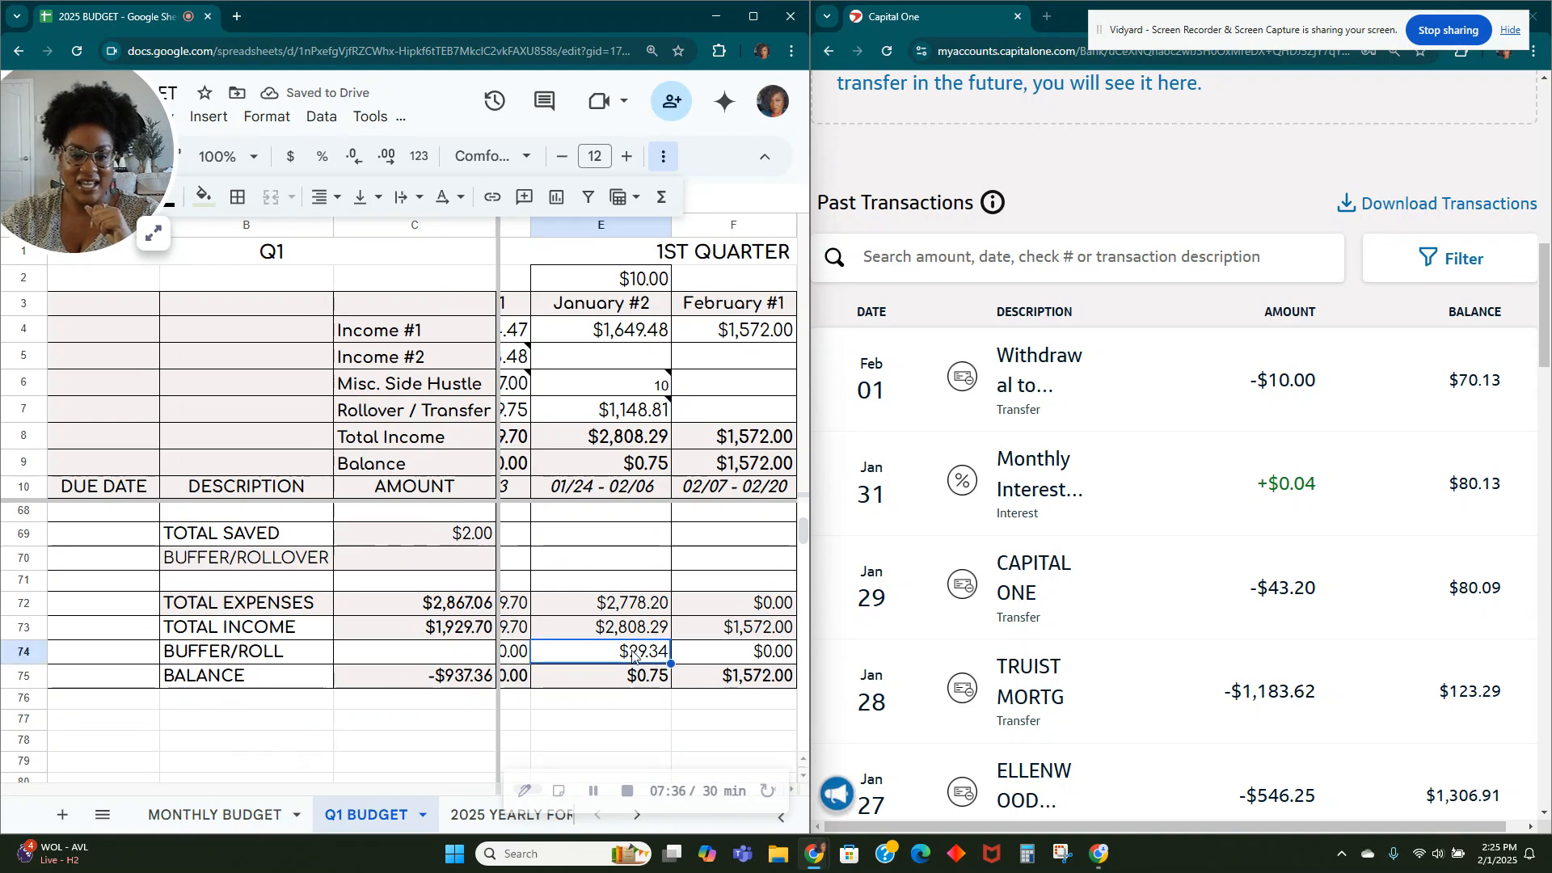
{"action": "type", "text": "0"}
{"action": "key", "text": "Tab"}
Step: Mark the January #2 Security Equip. amount as paid with a light green fill
{"action": "scroll", "coordinate": [635, 654], "scroll_direction": "up", "scroll_amount": 15}
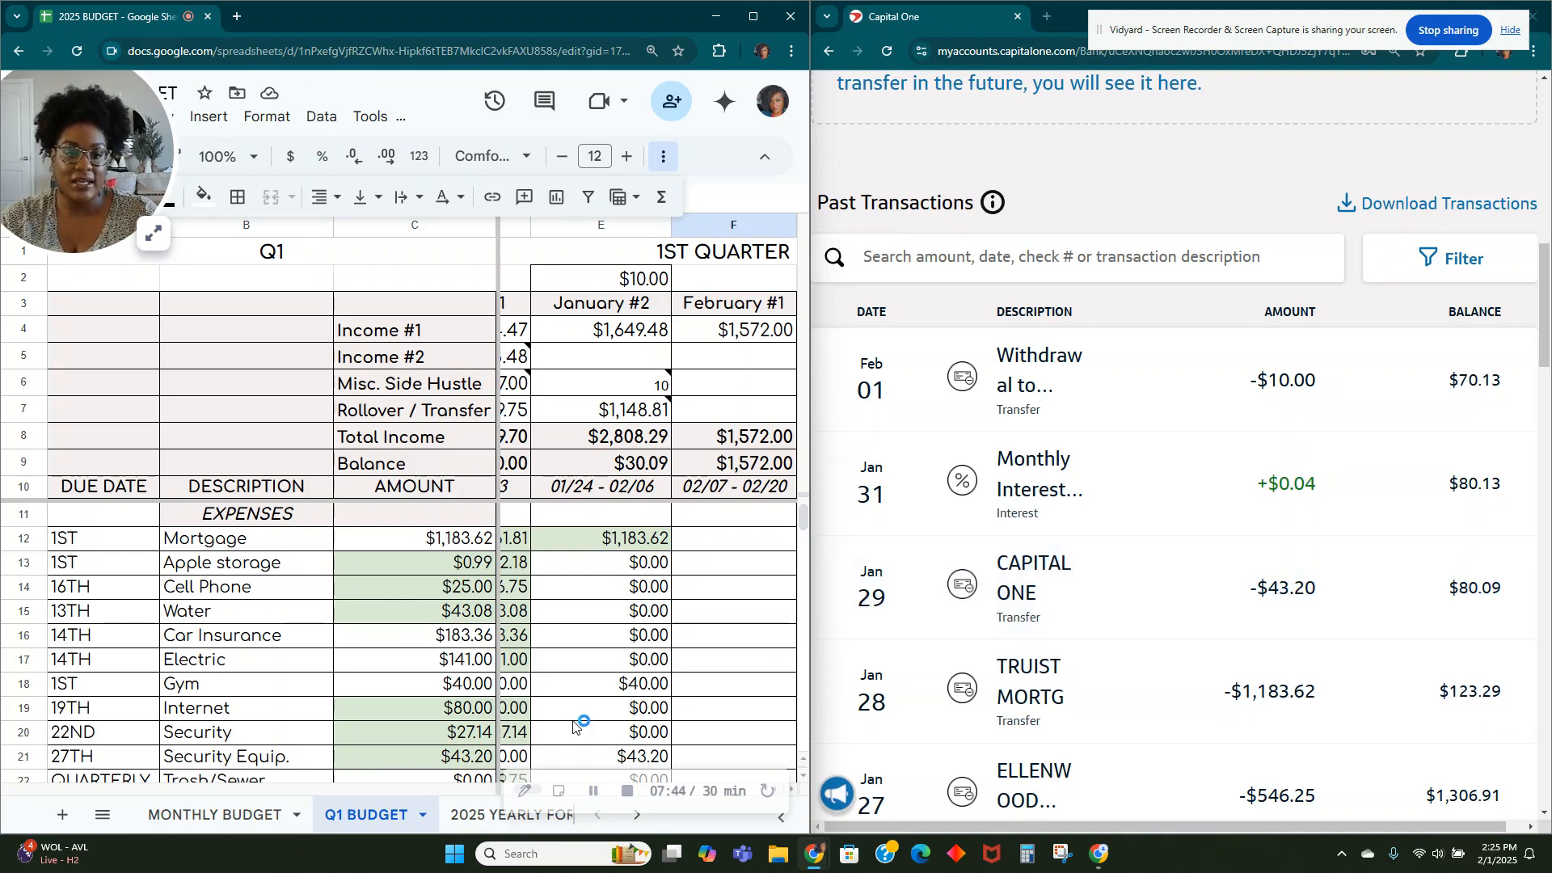
{"action": "scroll", "coordinate": [575, 722], "scroll_direction": "down", "scroll_amount": 2}
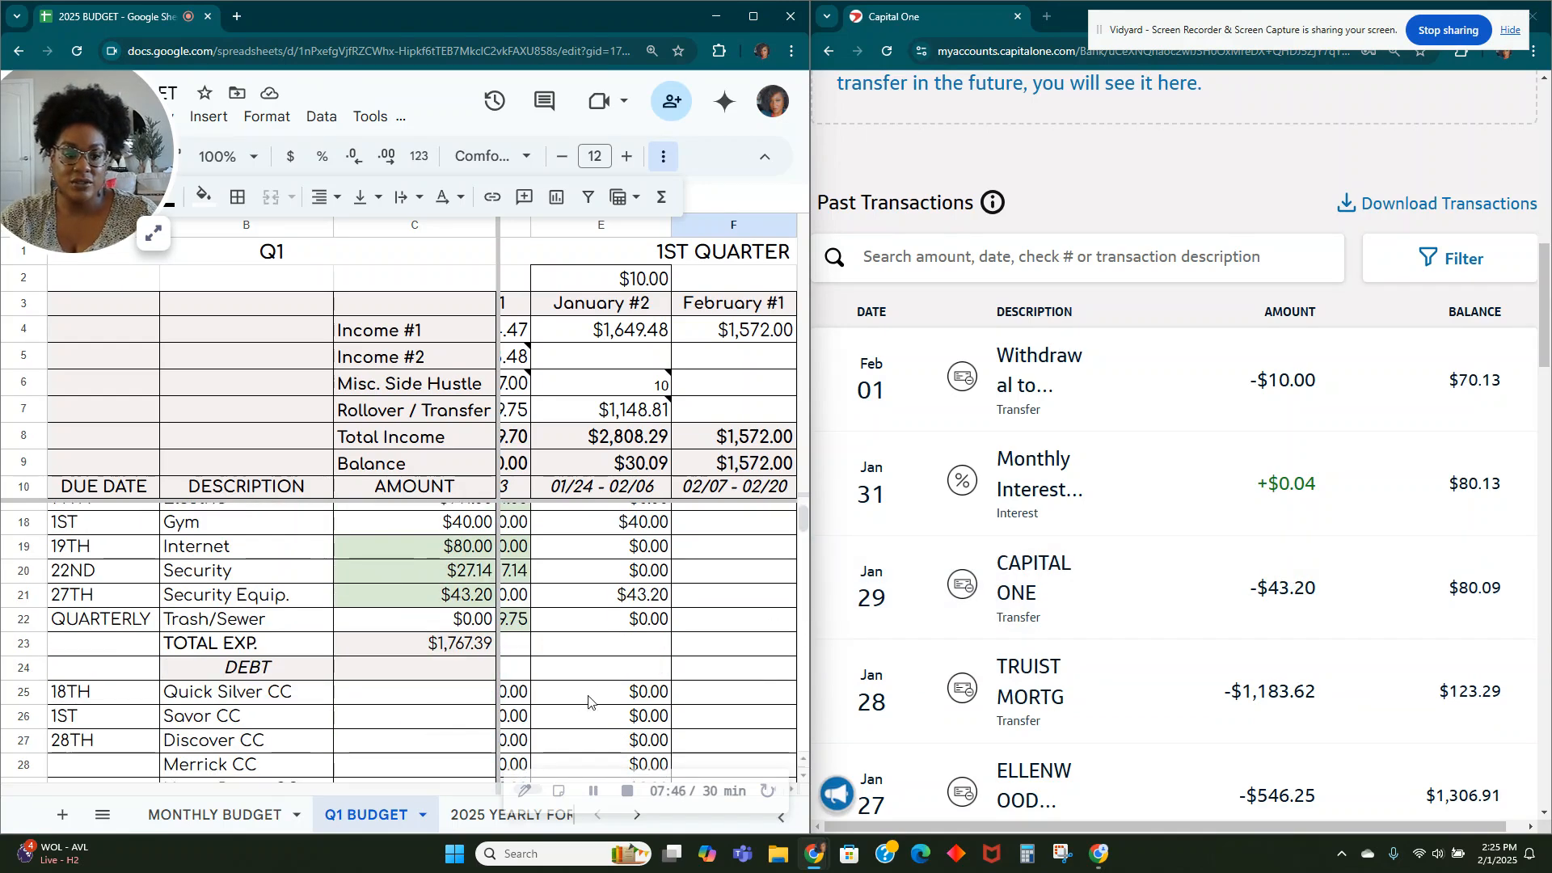
{"action": "left_click", "coordinate": [656, 600]}
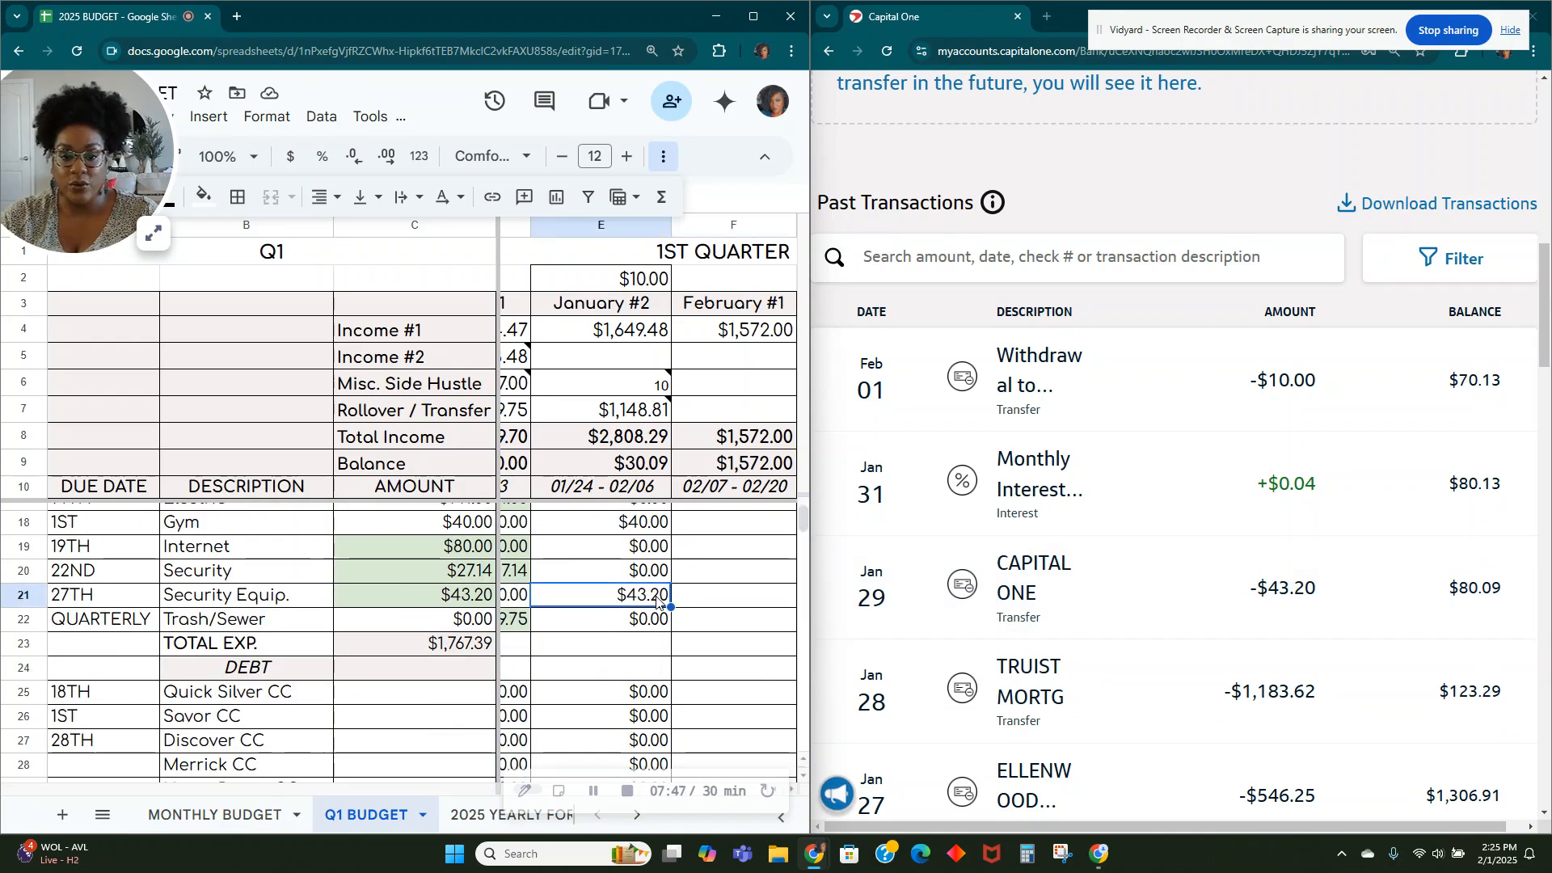
{"action": "left_click", "coordinate": [205, 197]}
{"action": "left_click", "coordinate": [300, 312]}
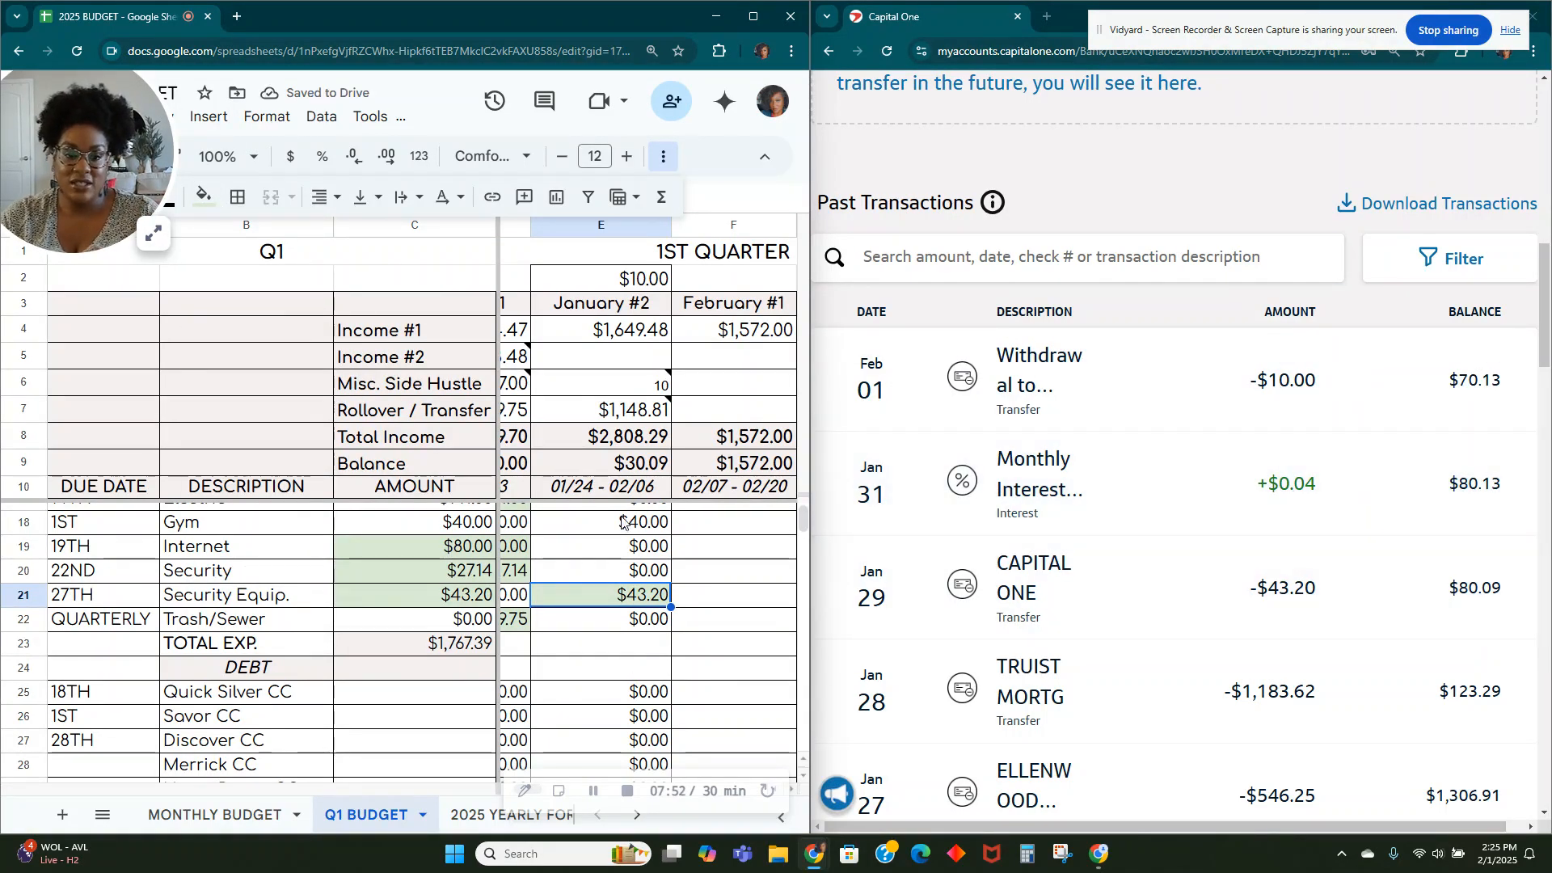
Step: Copy the January #2 Rollover / Transfer cell and paste only its format onto the Misc. Side Hustle cell above
{"action": "right_click", "coordinate": [587, 410]}
{"action": "left_click", "coordinate": [590, 207]}
{"action": "right_click", "coordinate": [617, 385]}
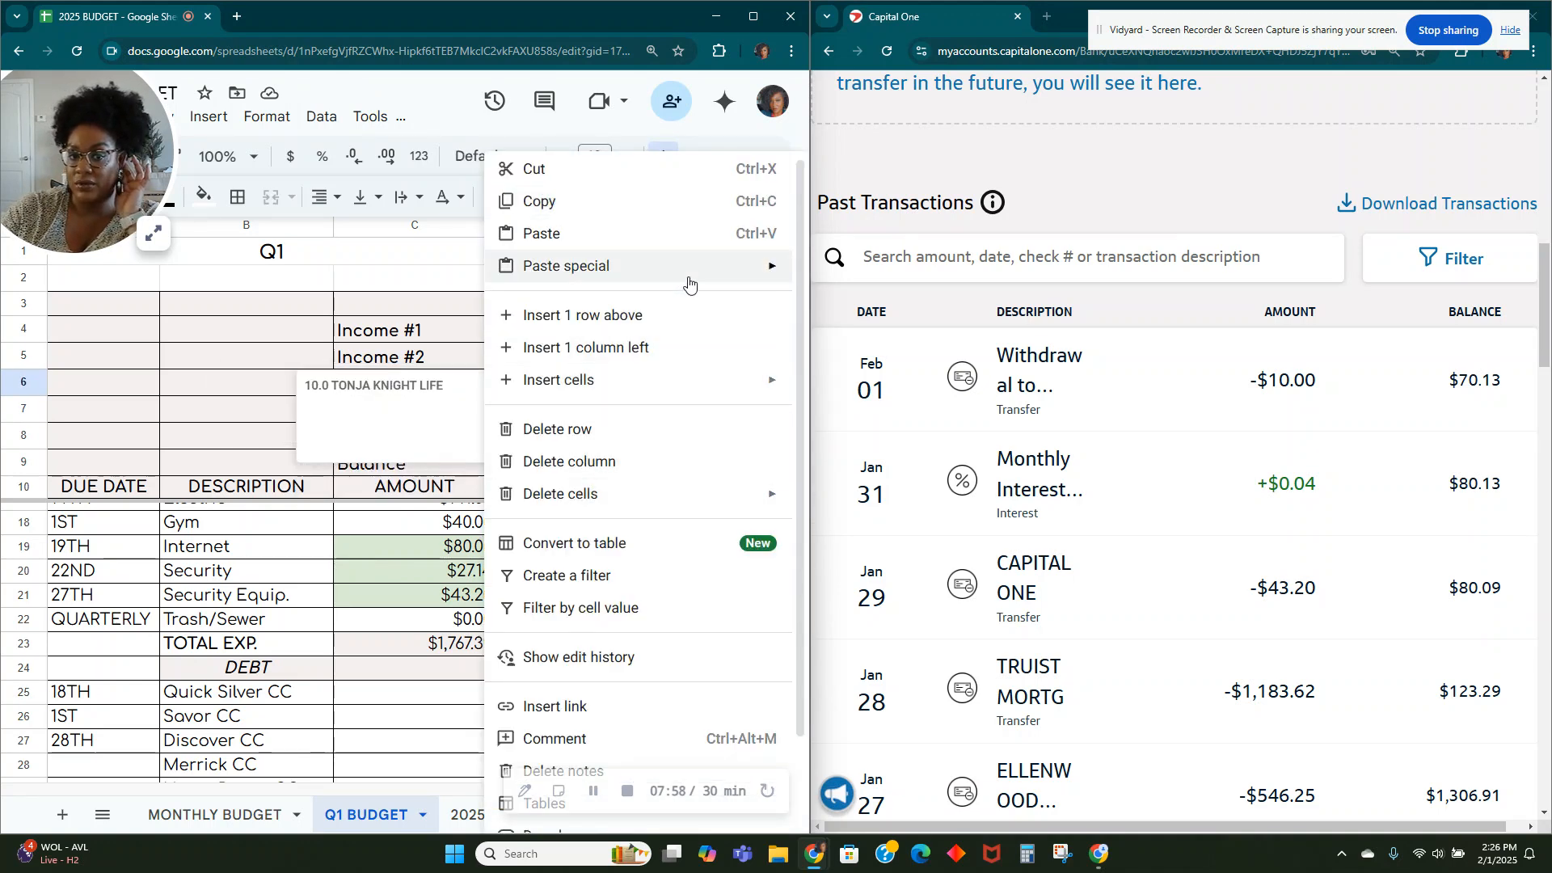
{"action": "mouse_move", "coordinate": [727, 272]}
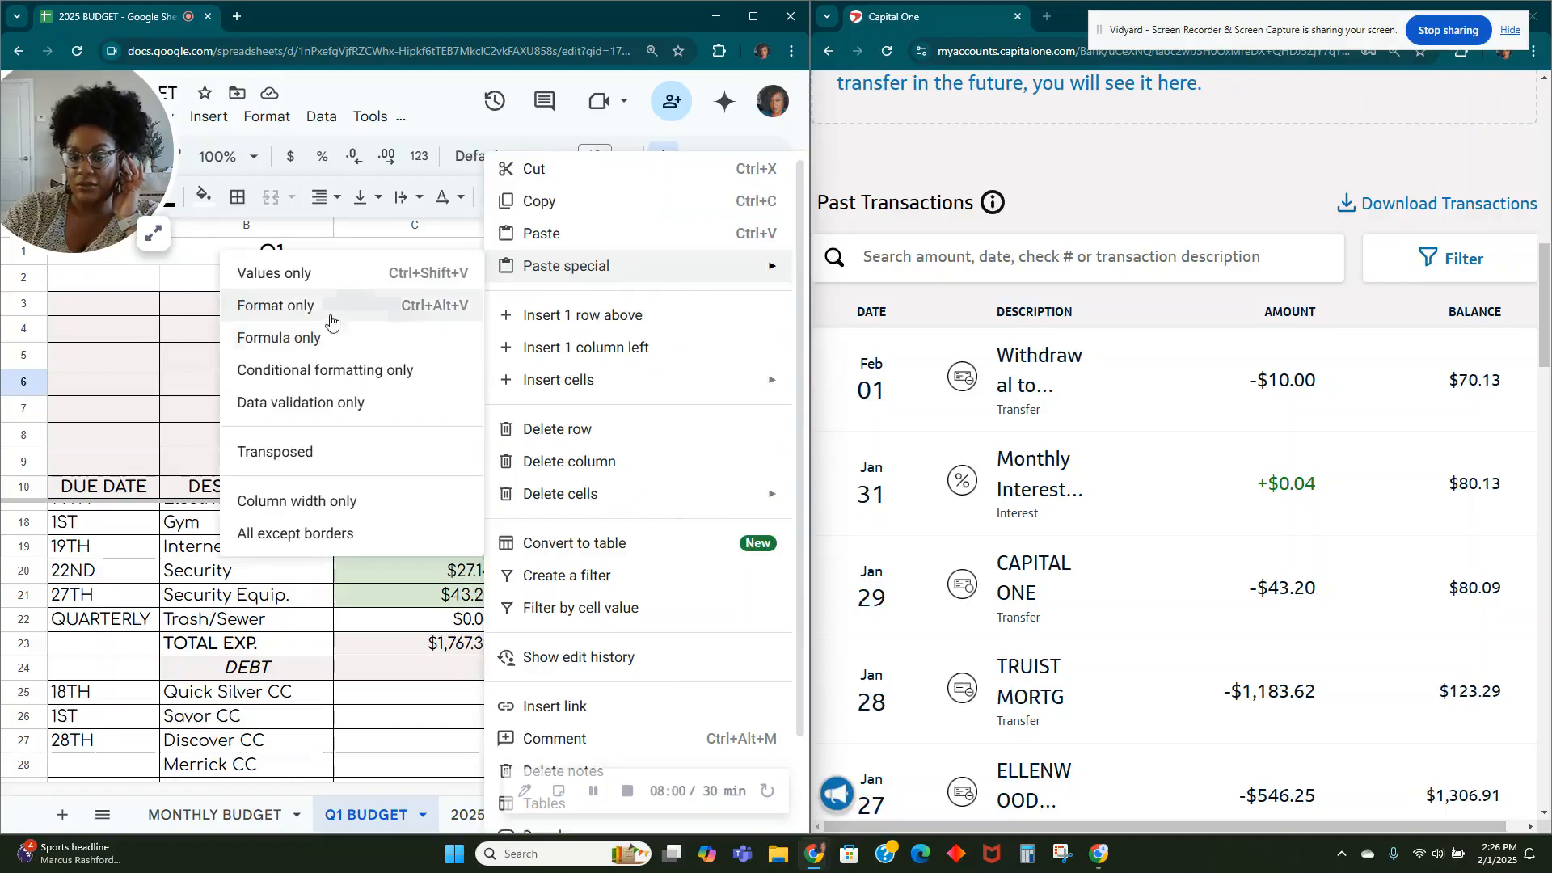
{"action": "left_click", "coordinate": [275, 306]}
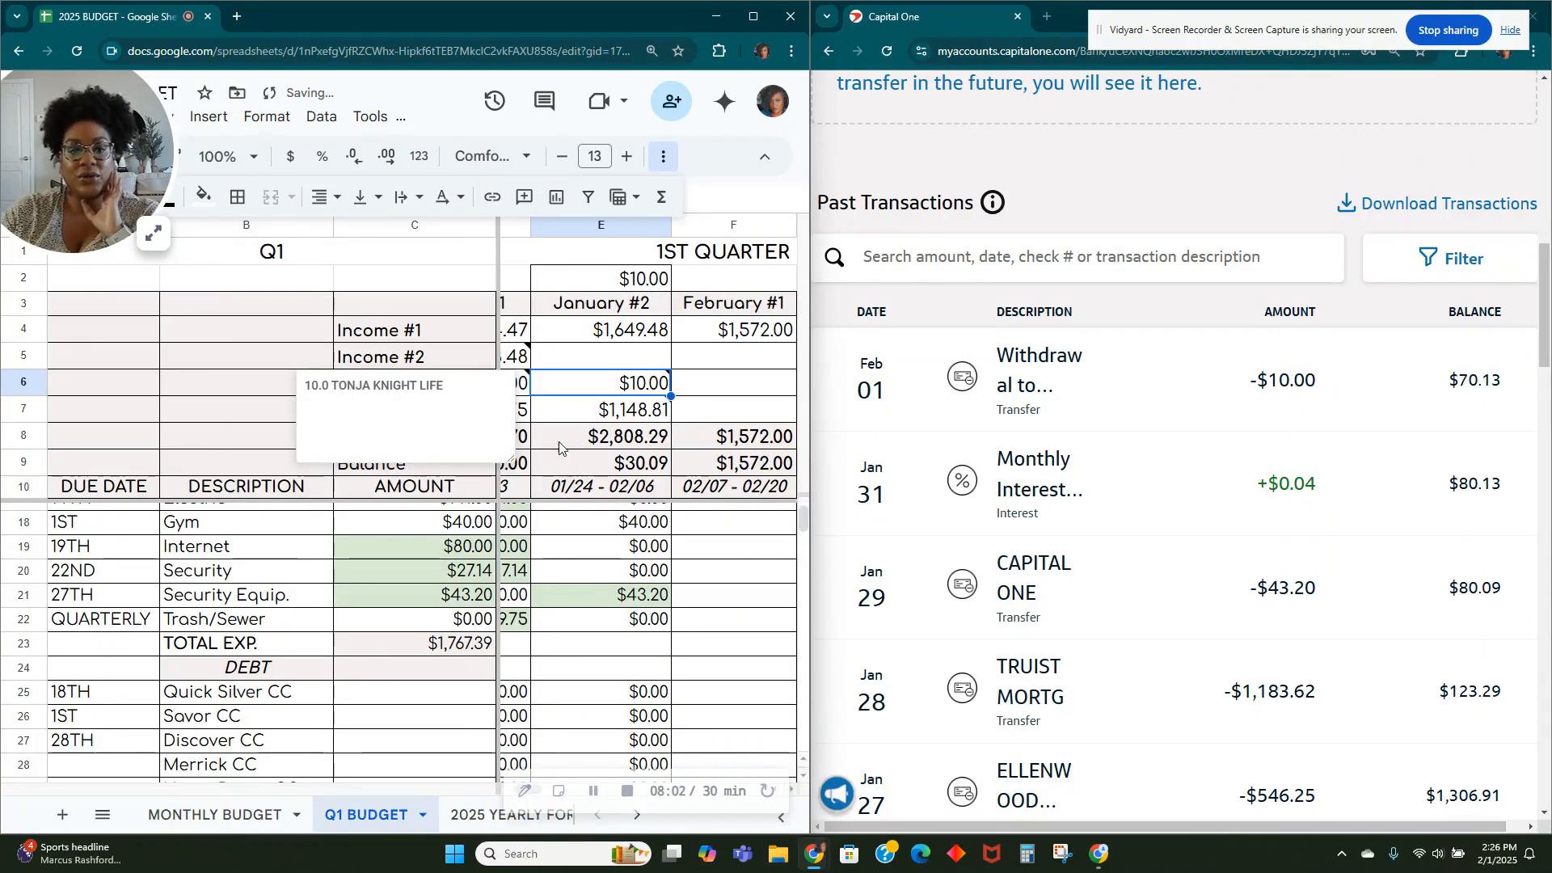
Step: Add the 0.04 monthly interest to the January #2 Misc. Side Hustle income with the formula =10+.04
{"action": "left_click", "coordinate": [582, 413]}
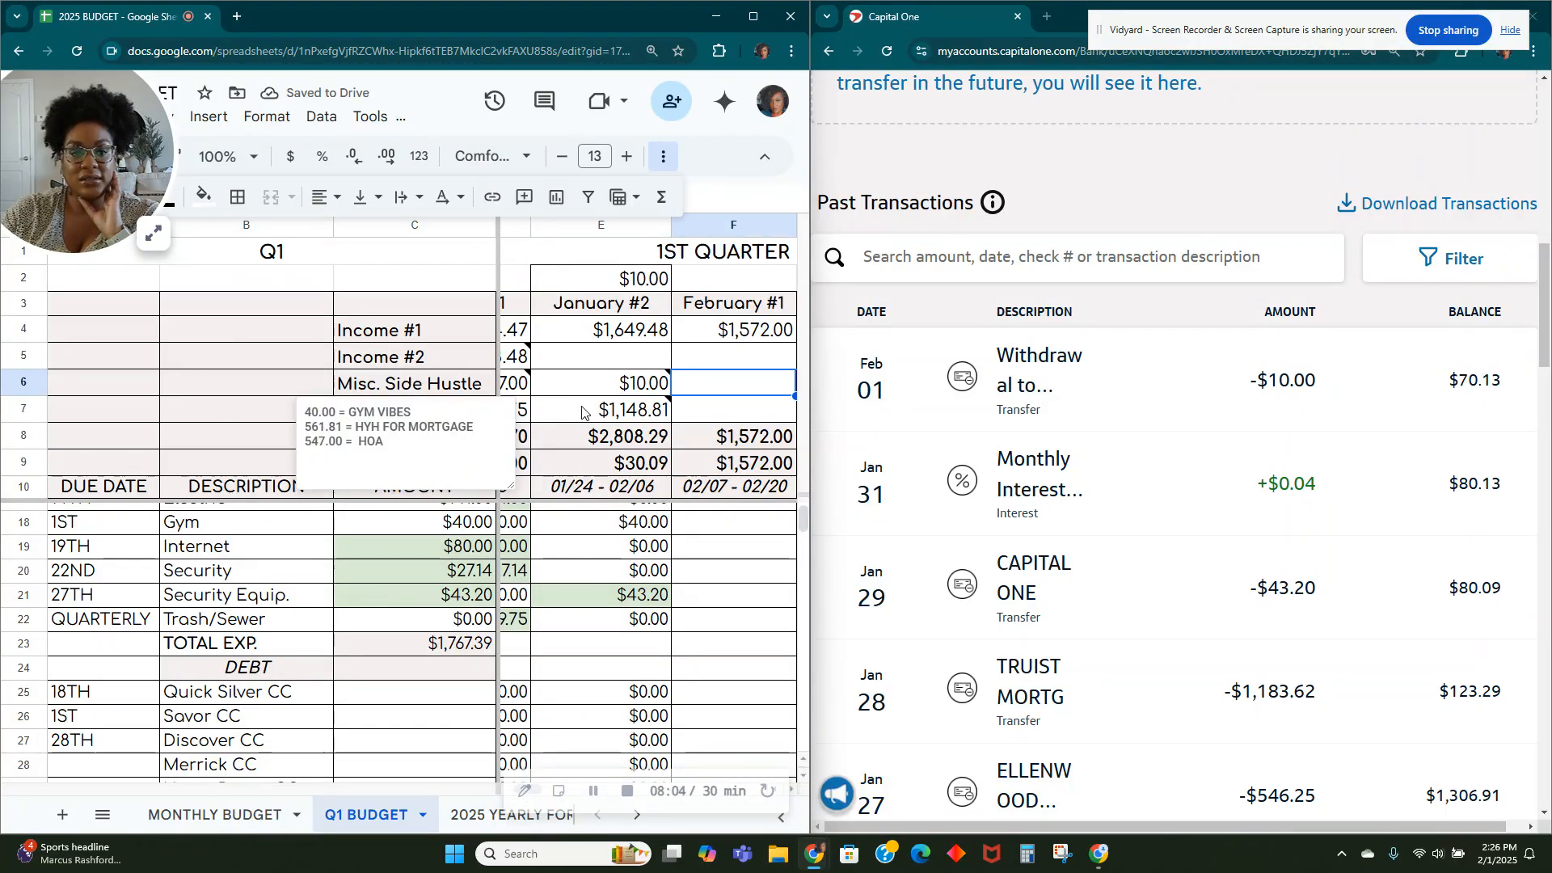
{"action": "left_click", "coordinate": [732, 414]}
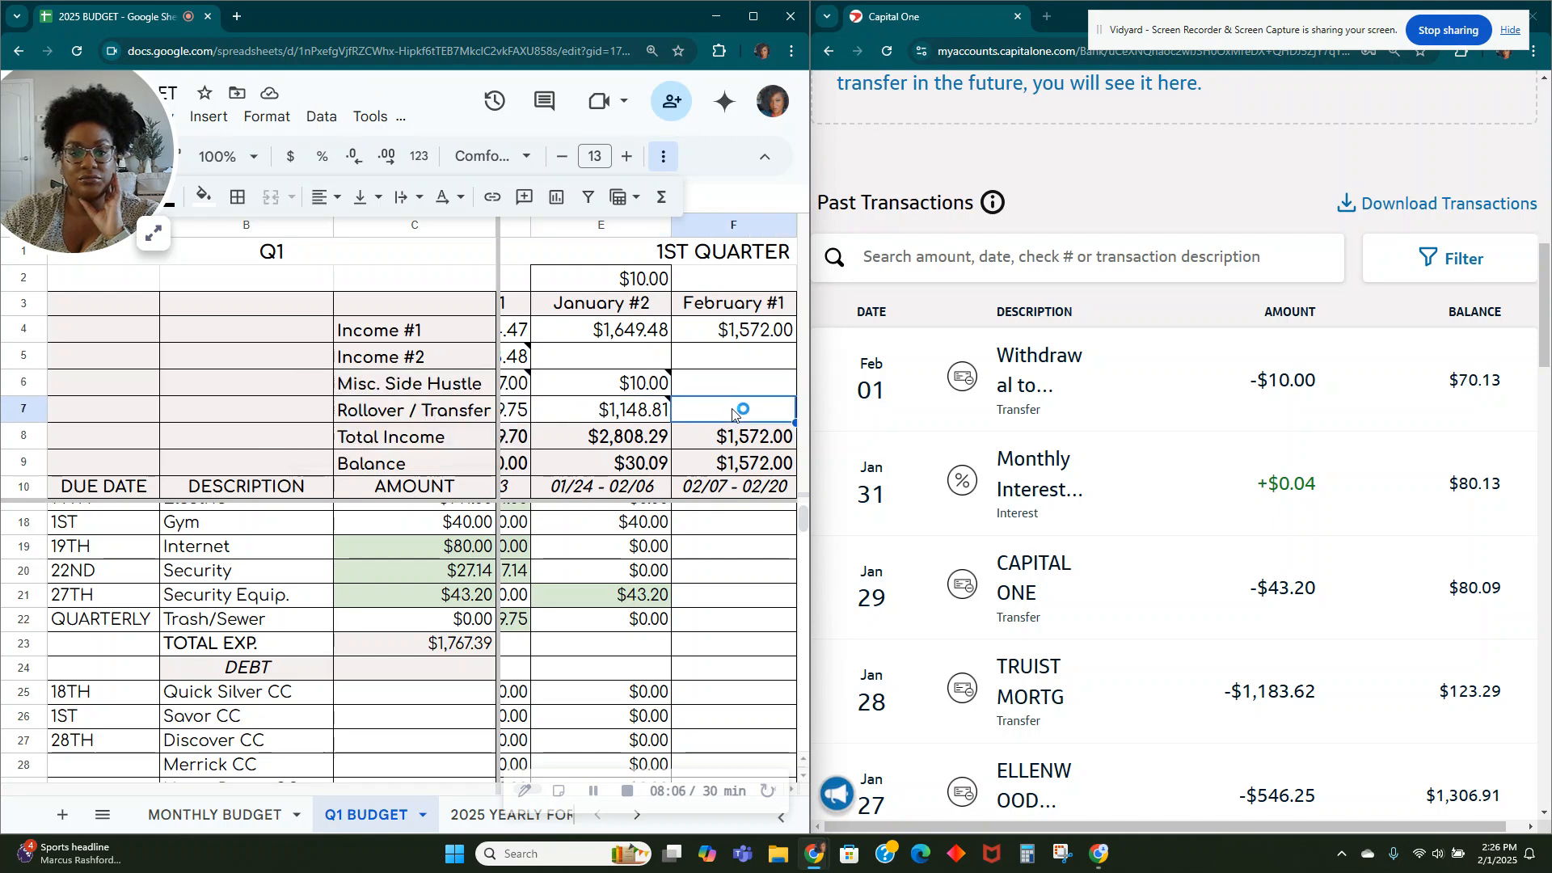
{"action": "left_click", "coordinate": [609, 389]}
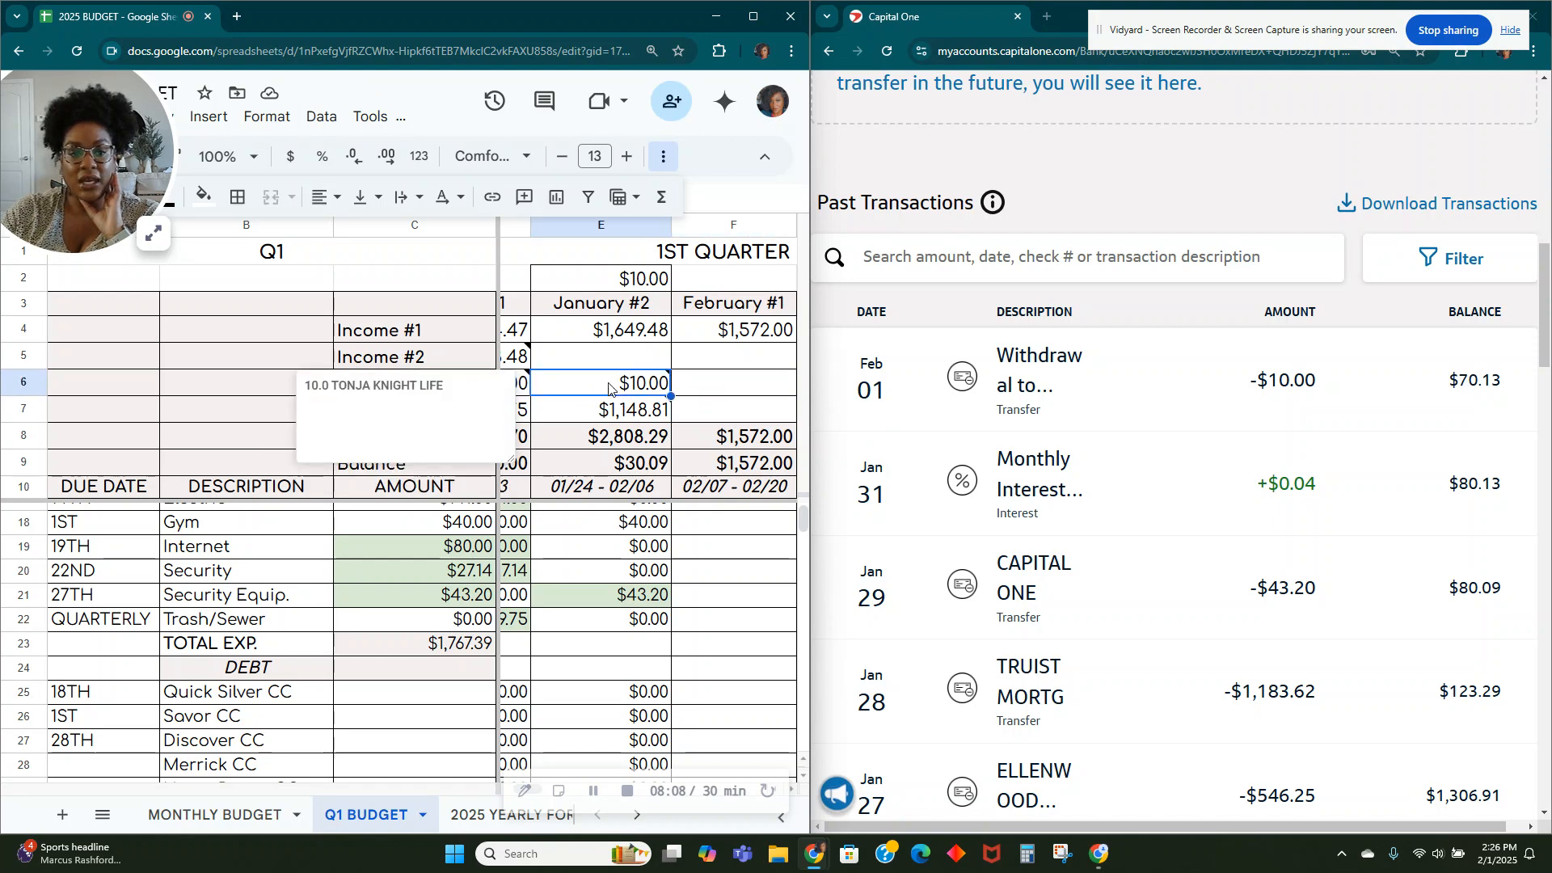
{"action": "double_click", "coordinate": [609, 388]}
{"action": "left_click", "coordinate": [650, 379]}
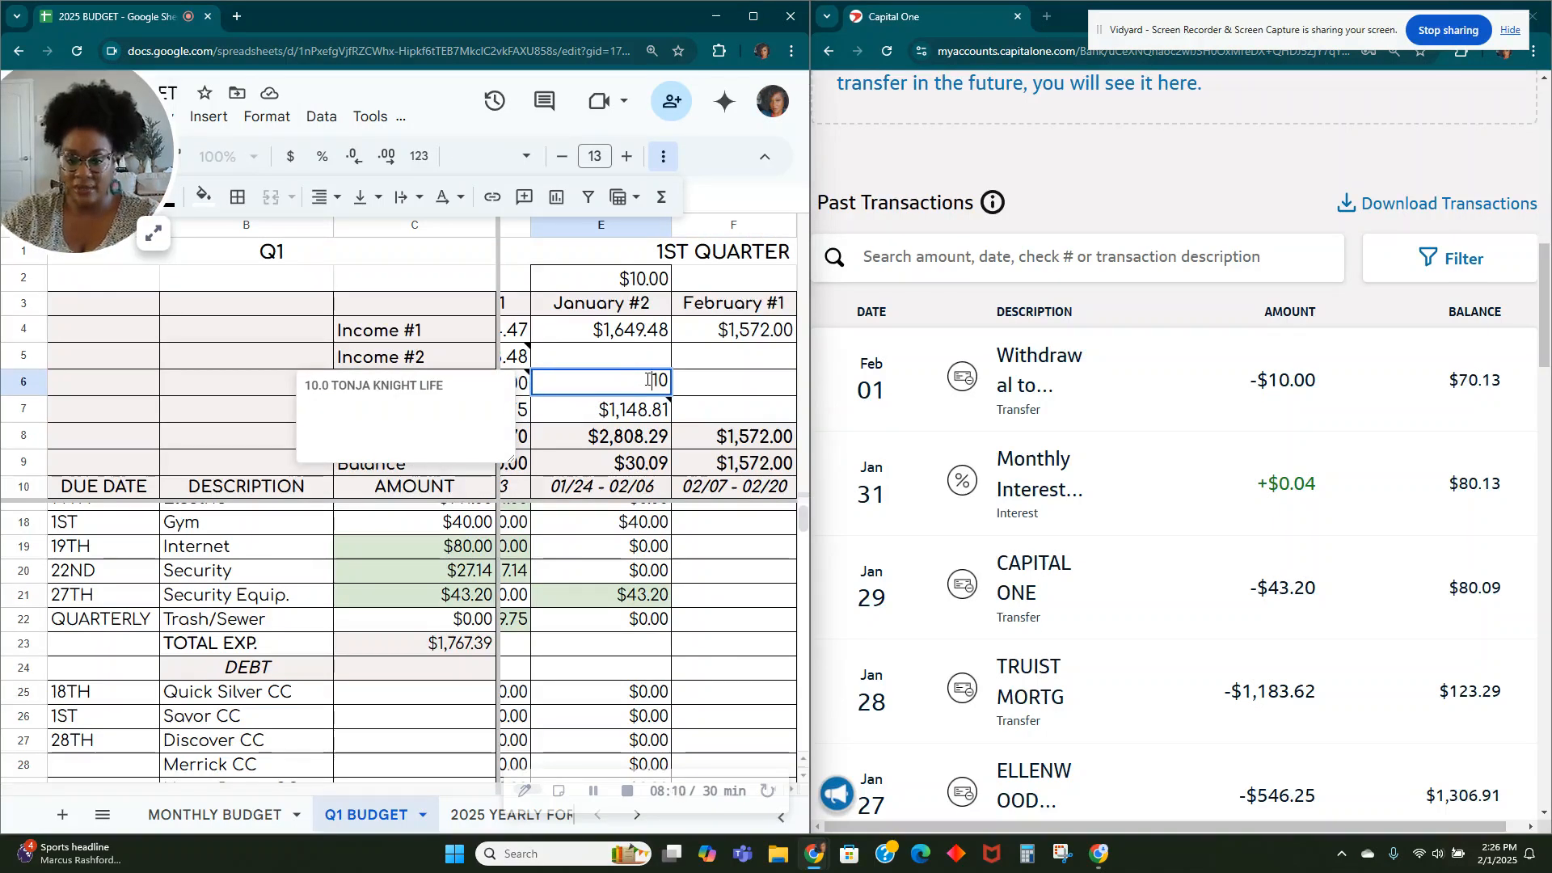
{"action": "type", "text": "="}
{"action": "type", "text": "+.04"}
{"action": "key", "text": "Tab"}
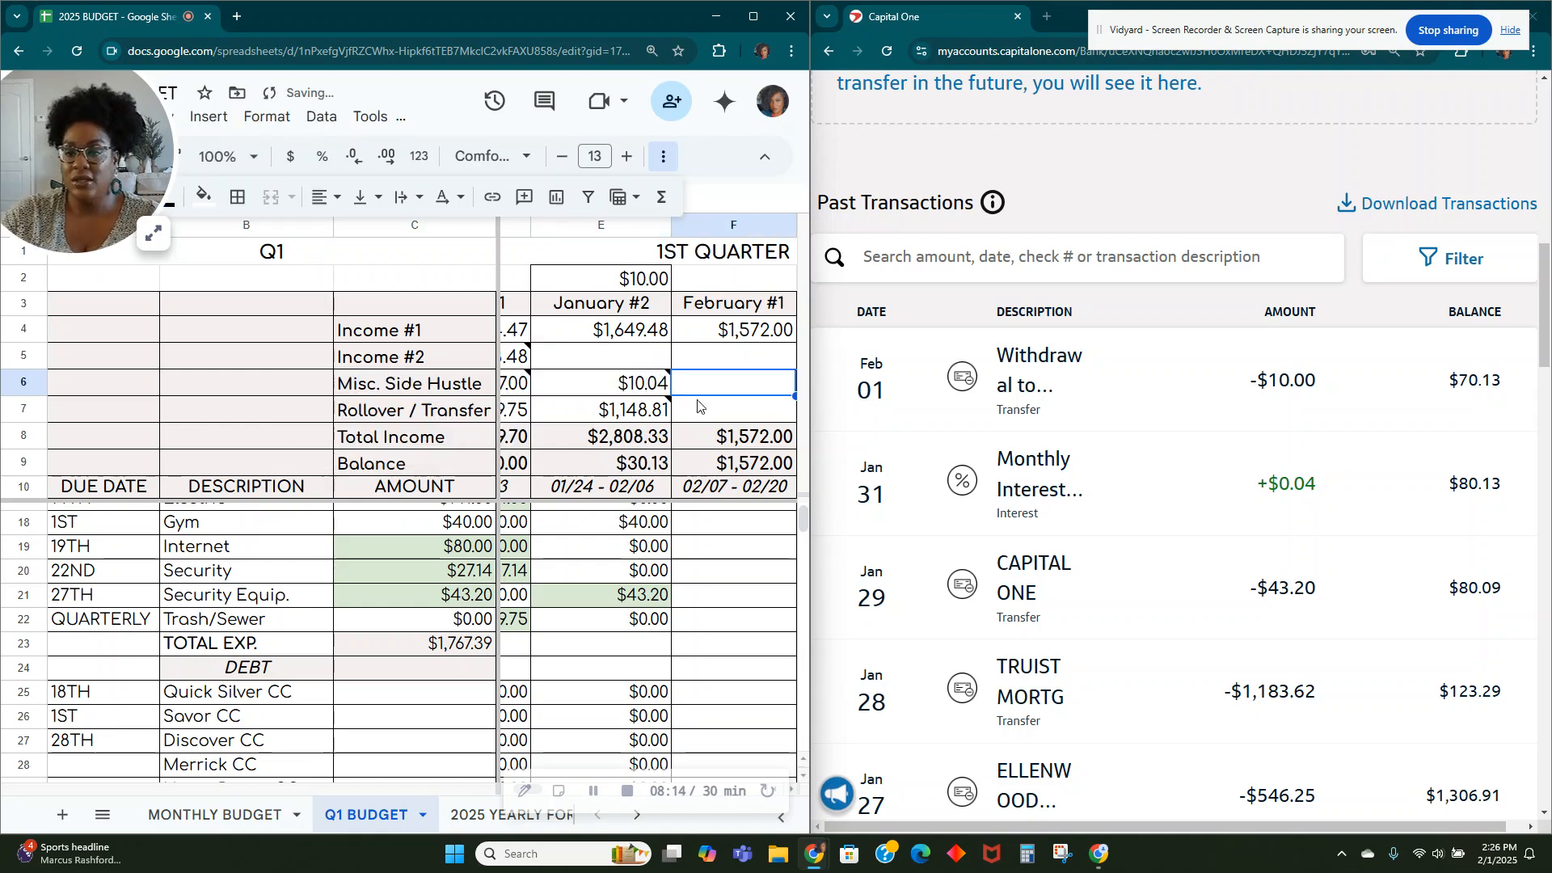
Step: Start a money transfer from the main 360 Checking account to the GYM VIBES account for the January #2 Gym amount
{"action": "scroll", "coordinate": [1203, 472], "scroll_direction": "up", "scroll_amount": 2}
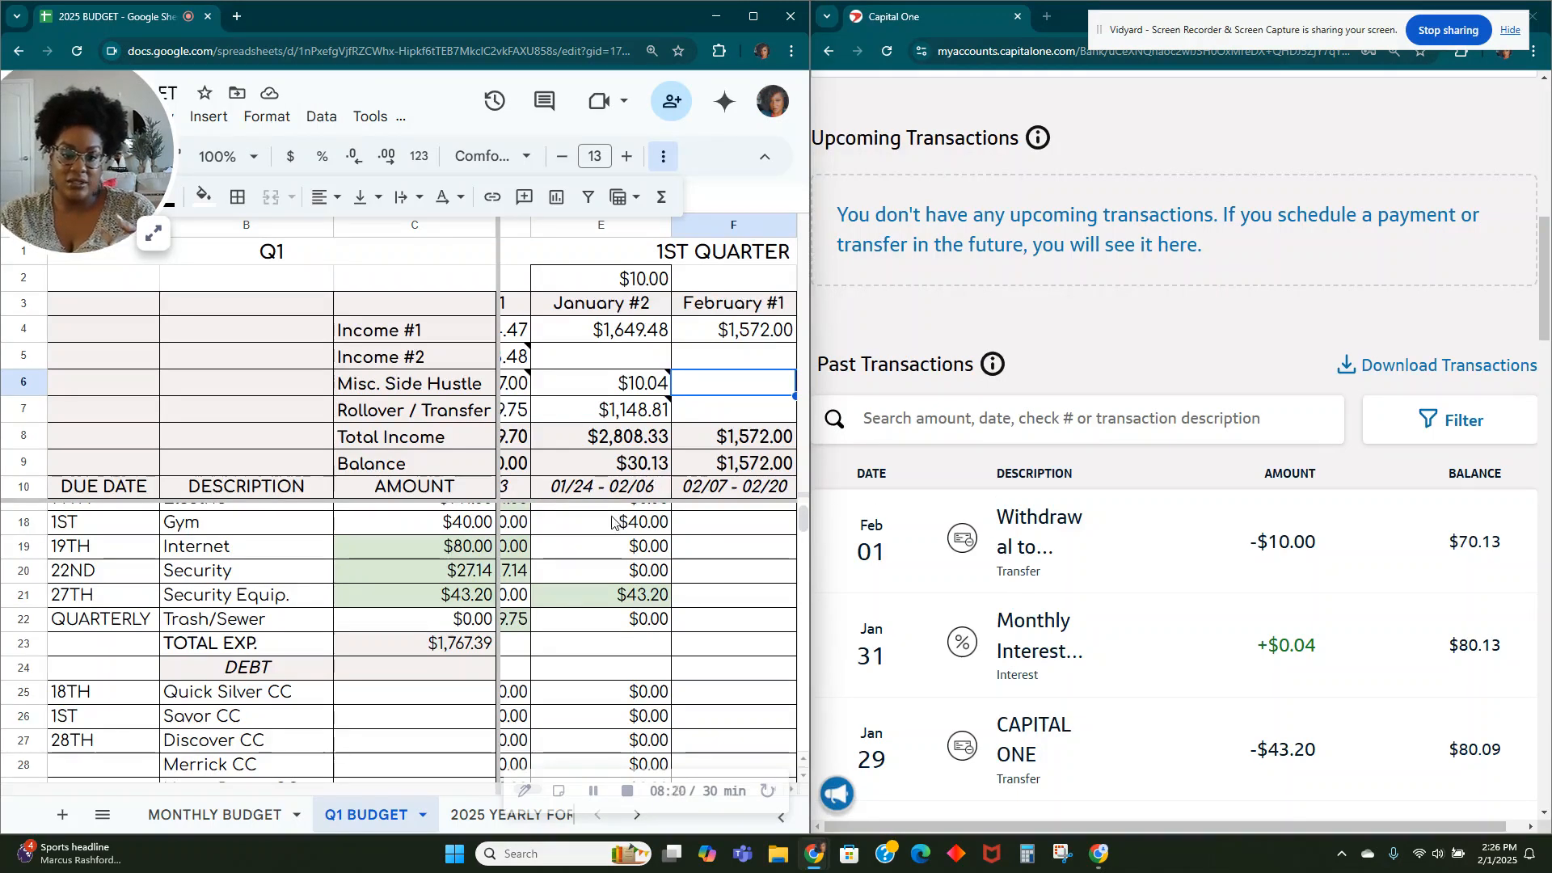
{"action": "scroll", "coordinate": [610, 544], "scroll_direction": "up", "scroll_amount": 2}
{"action": "scroll", "coordinate": [1081, 457], "scroll_direction": "up", "scroll_amount": 10}
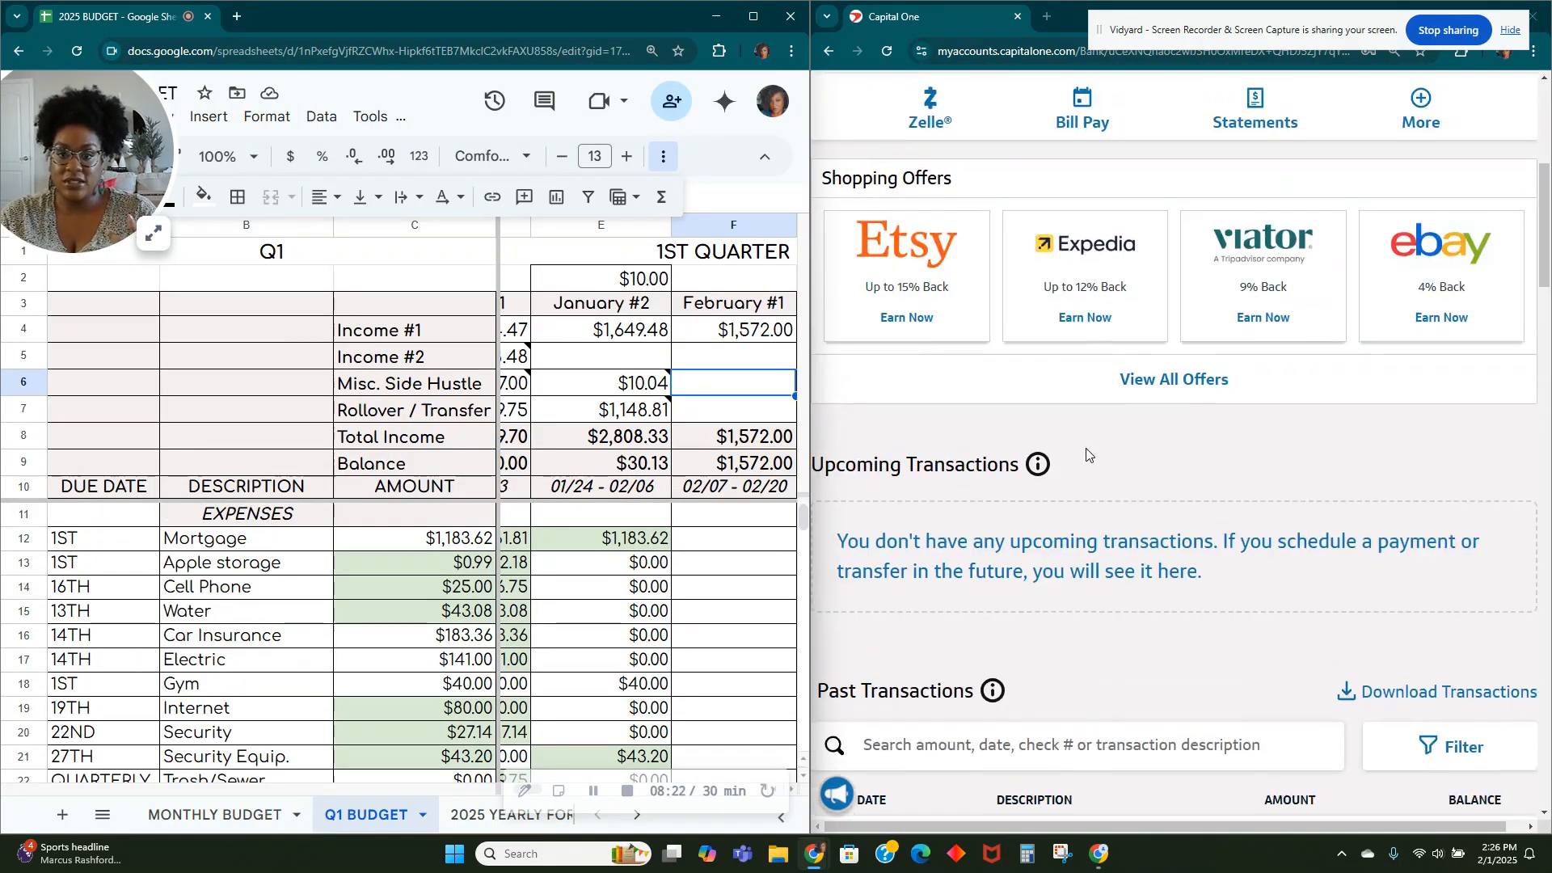
{"action": "scroll", "coordinate": [657, 574], "scroll_direction": "down", "scroll_amount": 2}
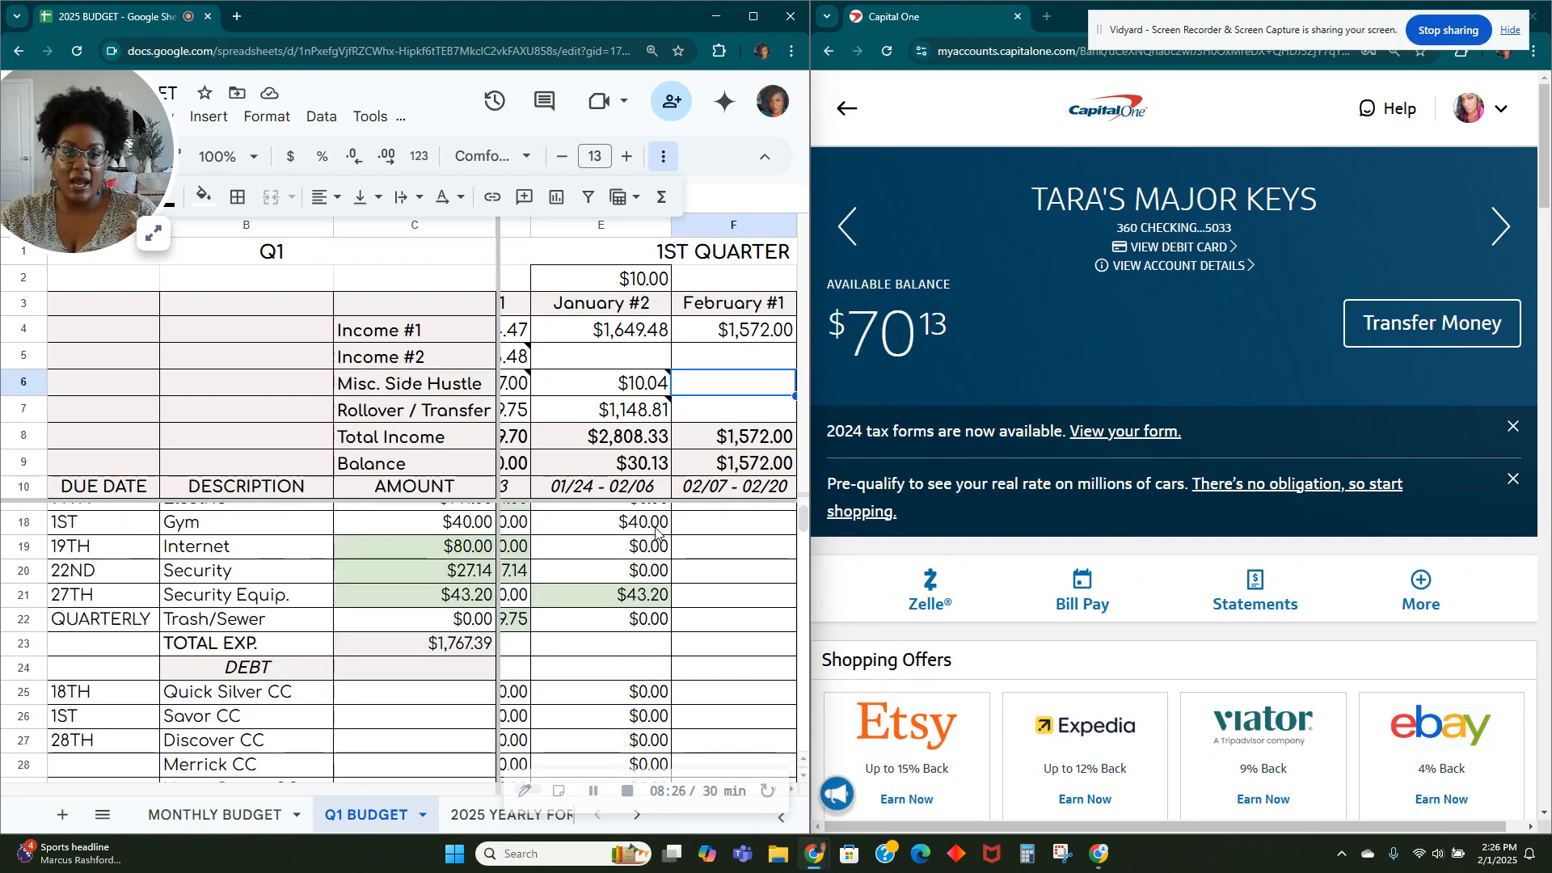
{"action": "left_click", "coordinate": [656, 532]}
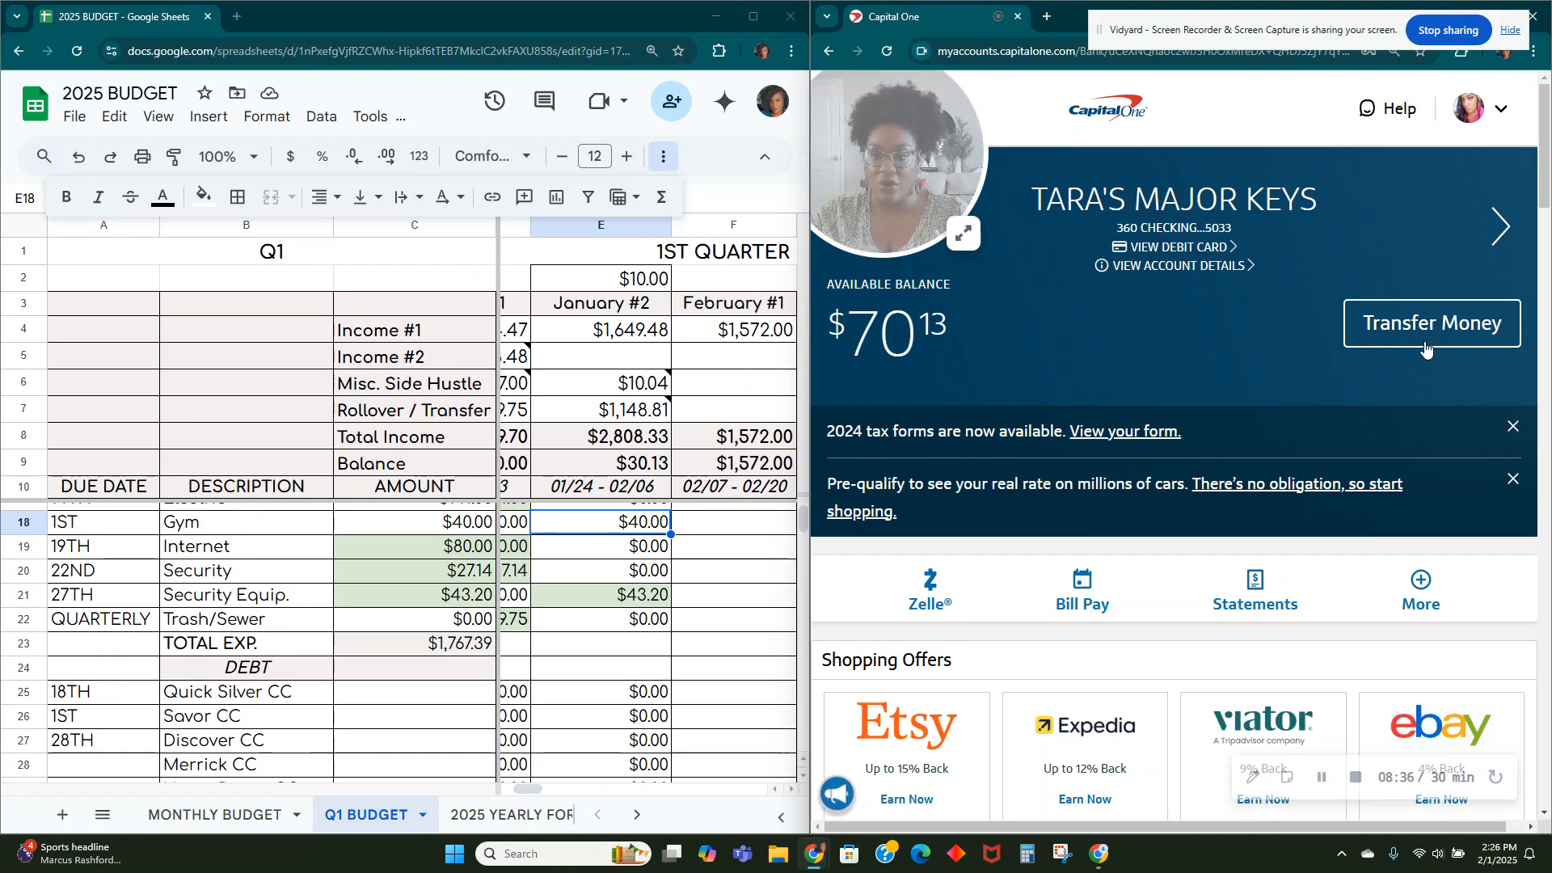
{"action": "left_click", "coordinate": [1425, 348]}
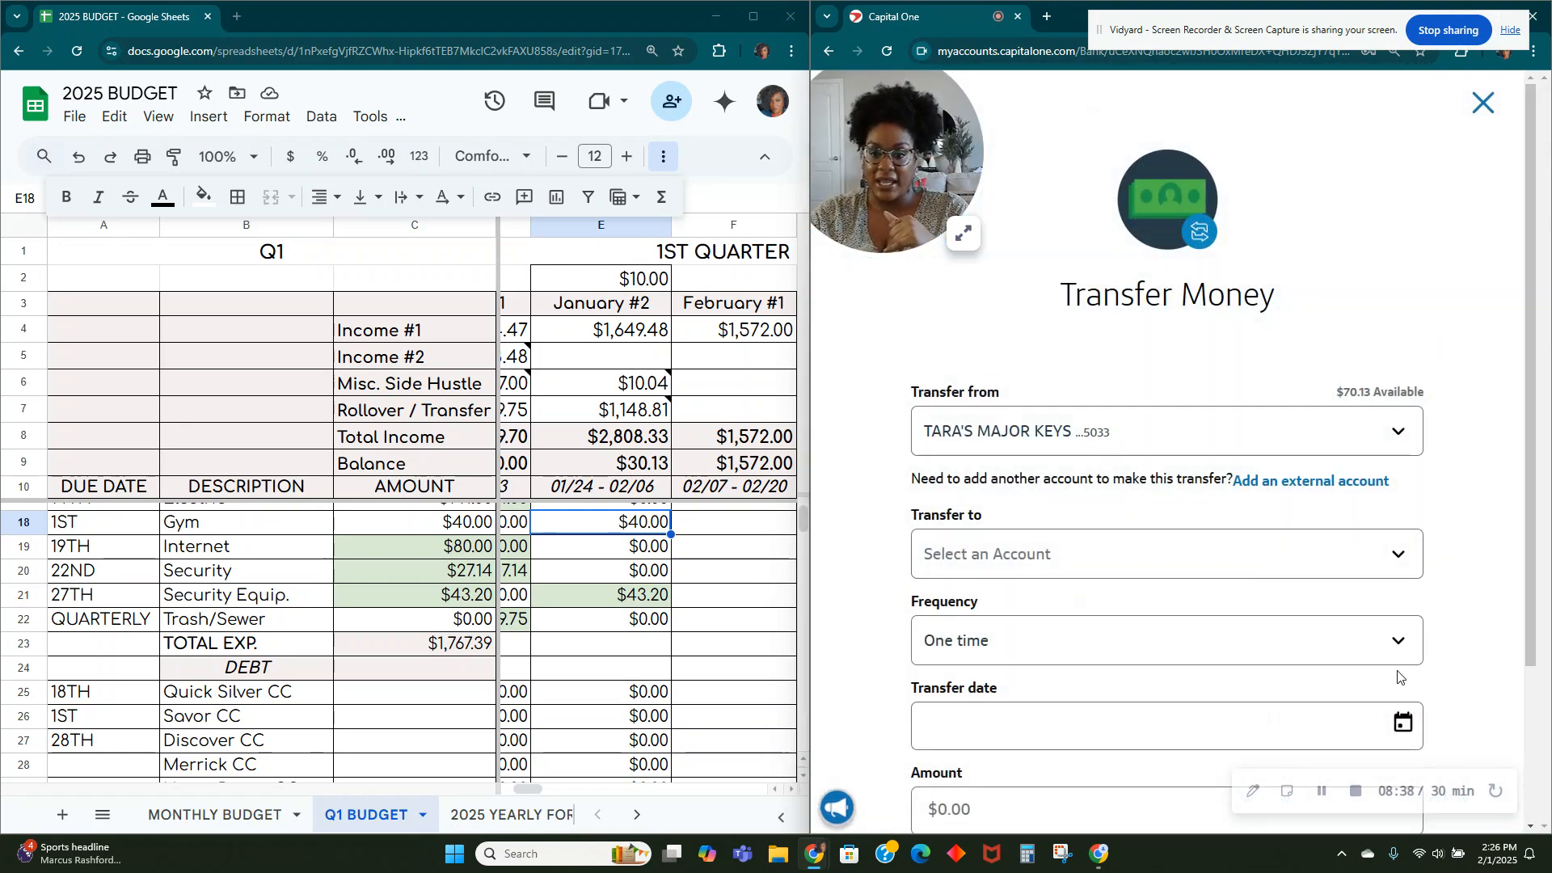
{"action": "left_click", "coordinate": [1399, 554]}
{"action": "scroll", "coordinate": [1310, 495], "scroll_direction": "down", "scroll_amount": 3}
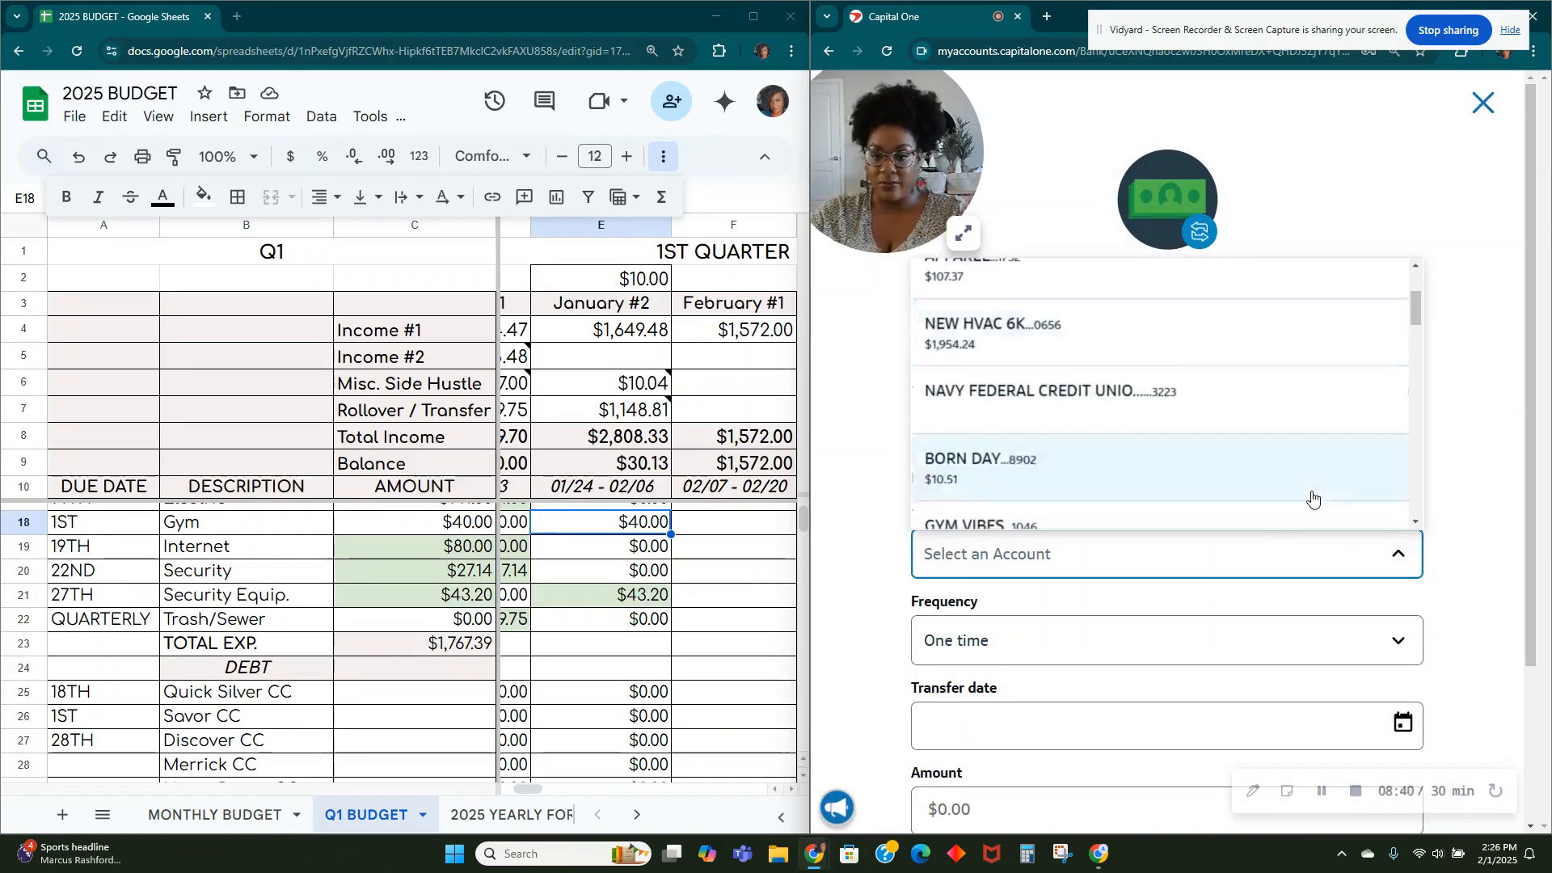
{"action": "scroll", "coordinate": [1313, 497], "scroll_direction": "down", "scroll_amount": 1}
{"action": "left_click", "coordinate": [1320, 465]}
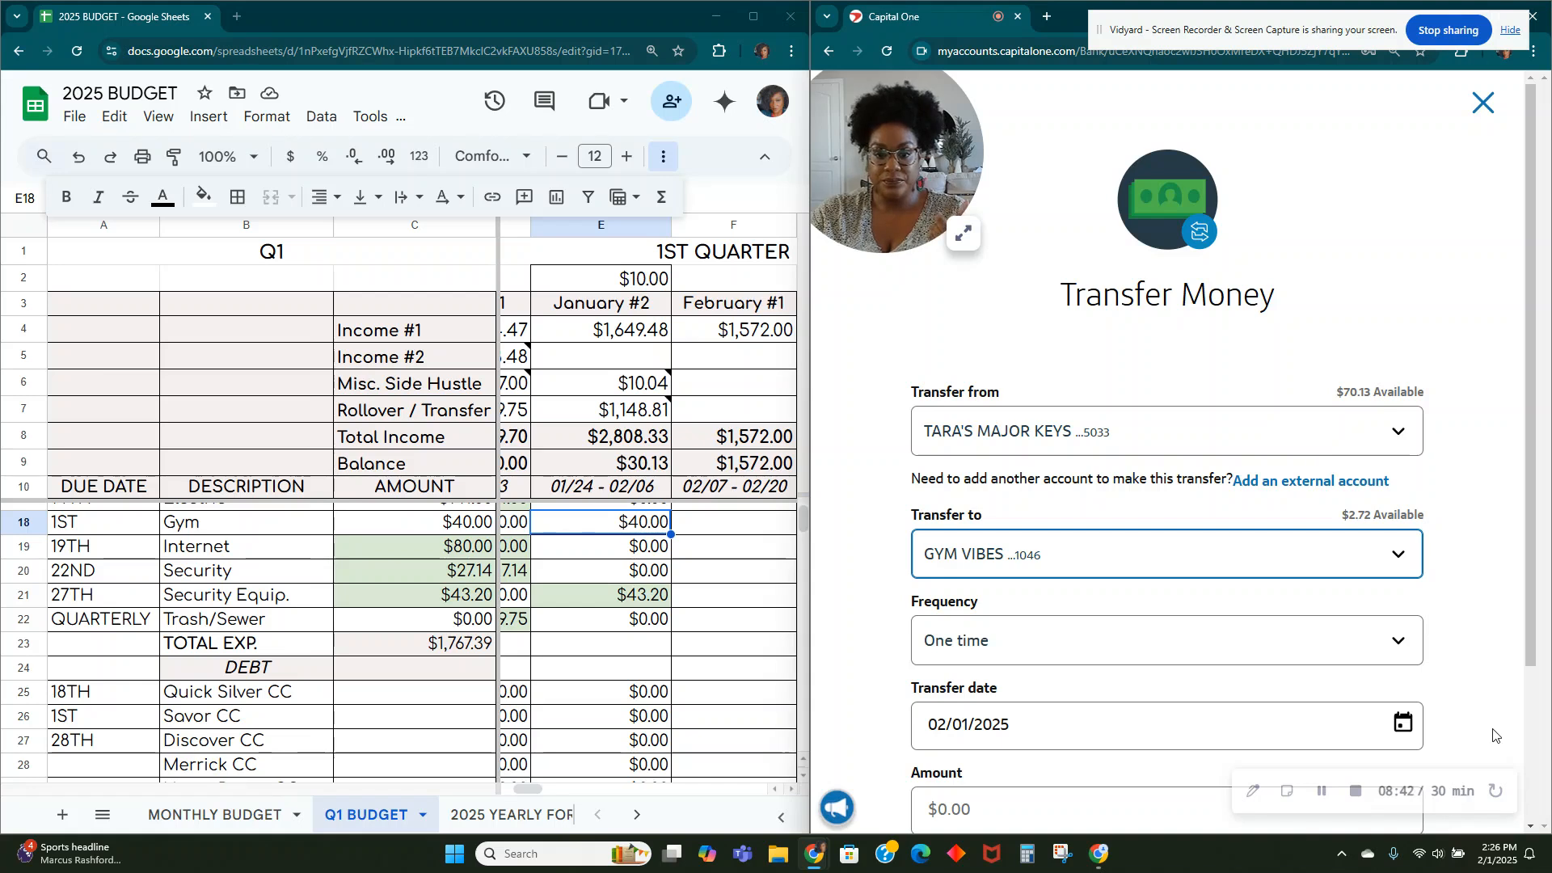
Step: Set the transfer amount to $40.00 and add the memo GYM VIBES
{"action": "scroll", "coordinate": [1494, 734], "scroll_direction": "down", "scroll_amount": 2}
{"action": "left_click", "coordinate": [1129, 651]}
{"action": "type", "text": "40.00"}
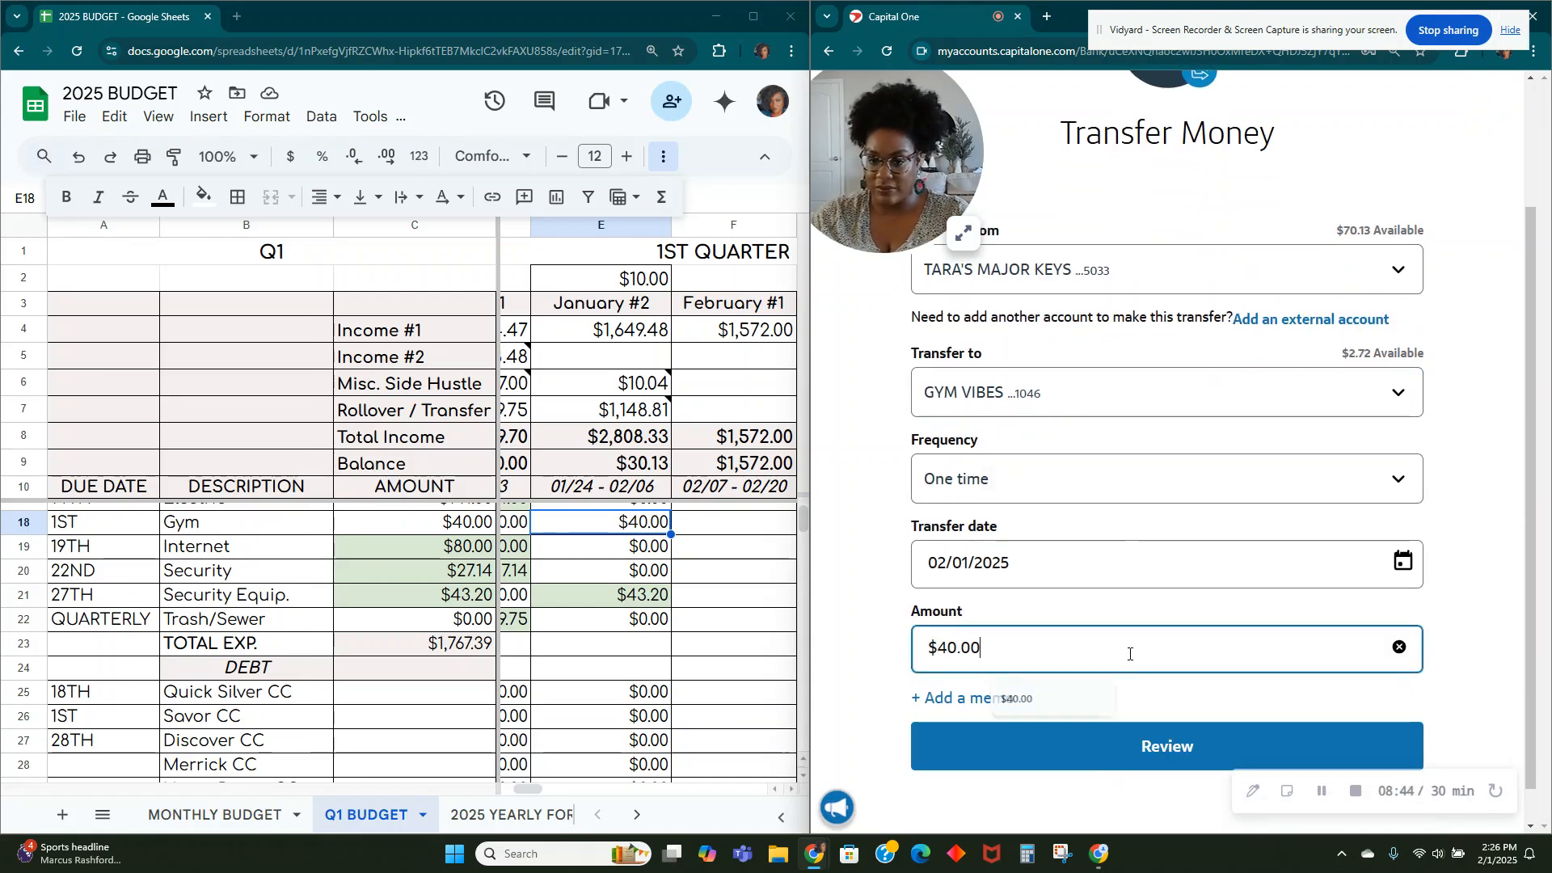
{"action": "left_click", "coordinate": [938, 697]}
{"action": "left_click", "coordinate": [1007, 738]}
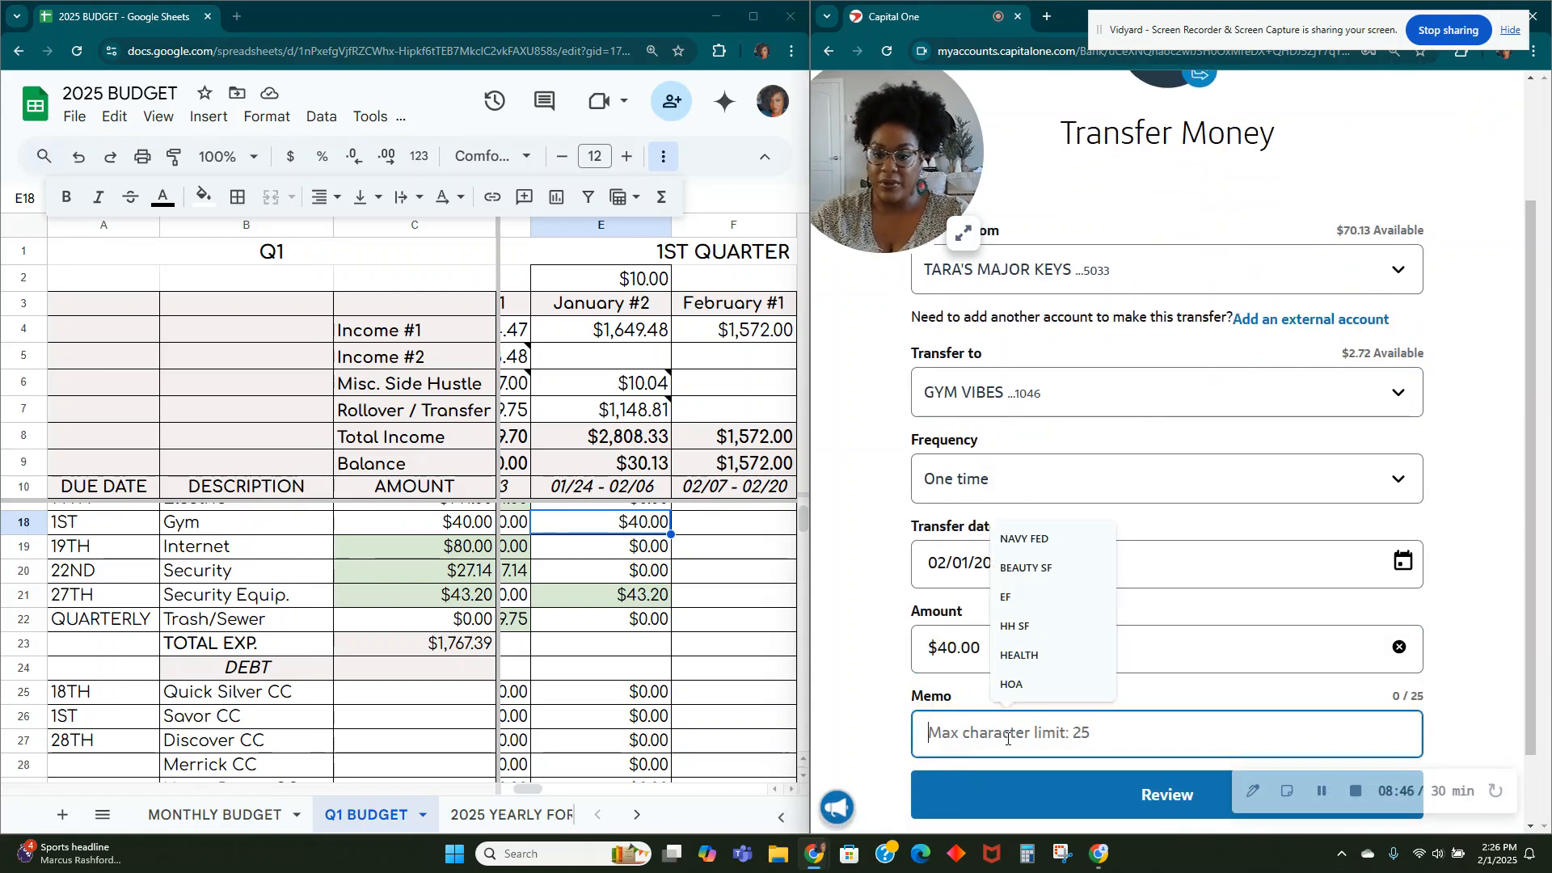
{"action": "type", "text": "ZU,B"}
{"action": "key", "text": "BackSpace"}
{"action": "type", "text": ",B"}
{"action": "key", "text": "BackSpace"}
{"action": "type", "text": "GY"}
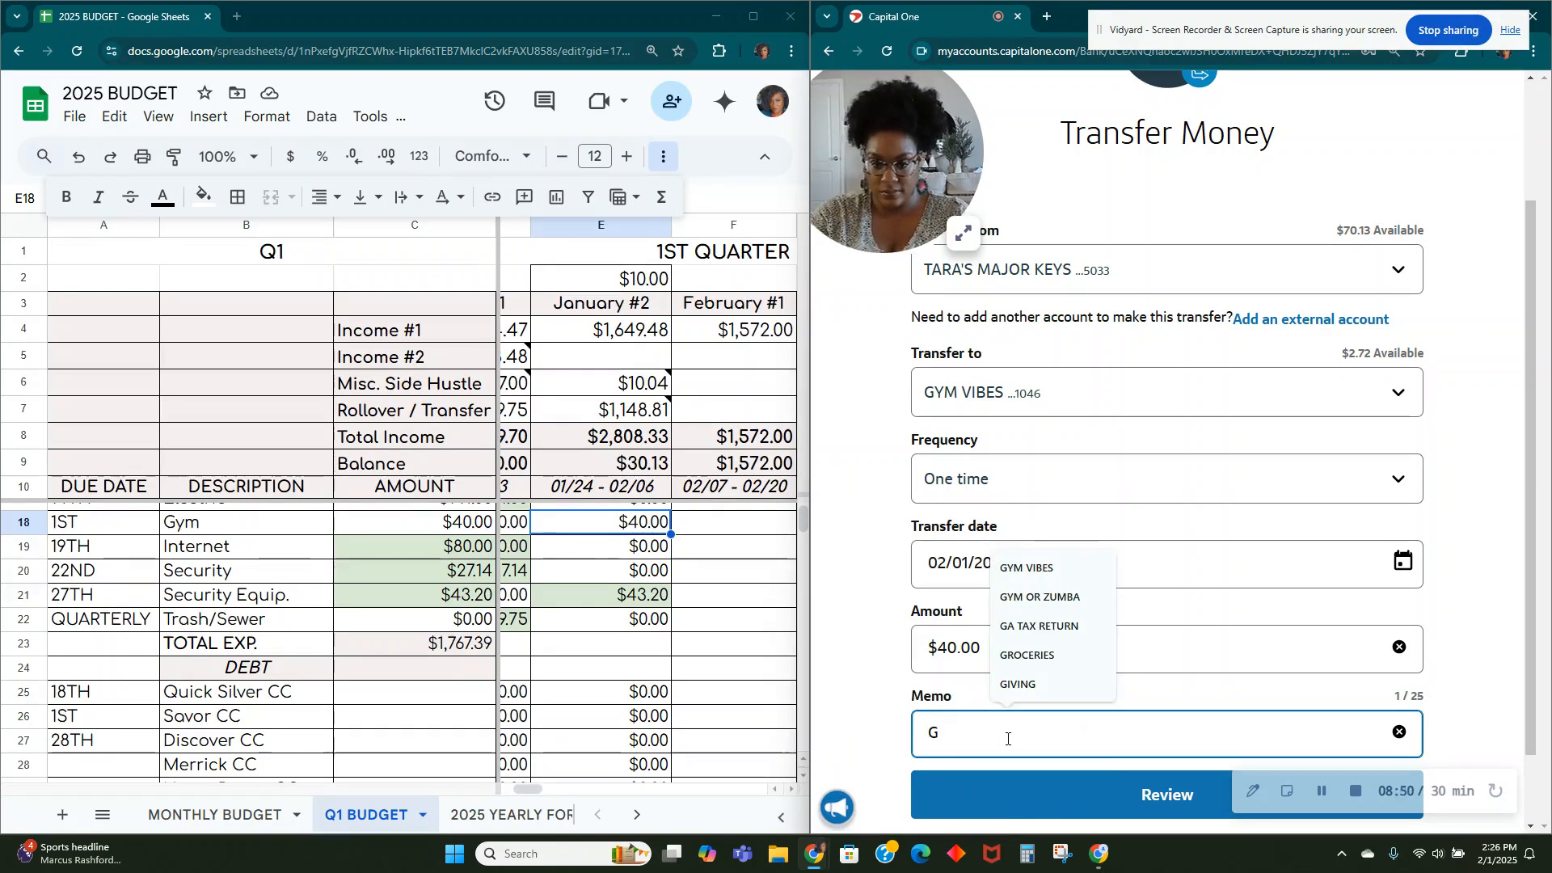
{"action": "key", "text": "Down"}
{"action": "key", "text": "Return"}
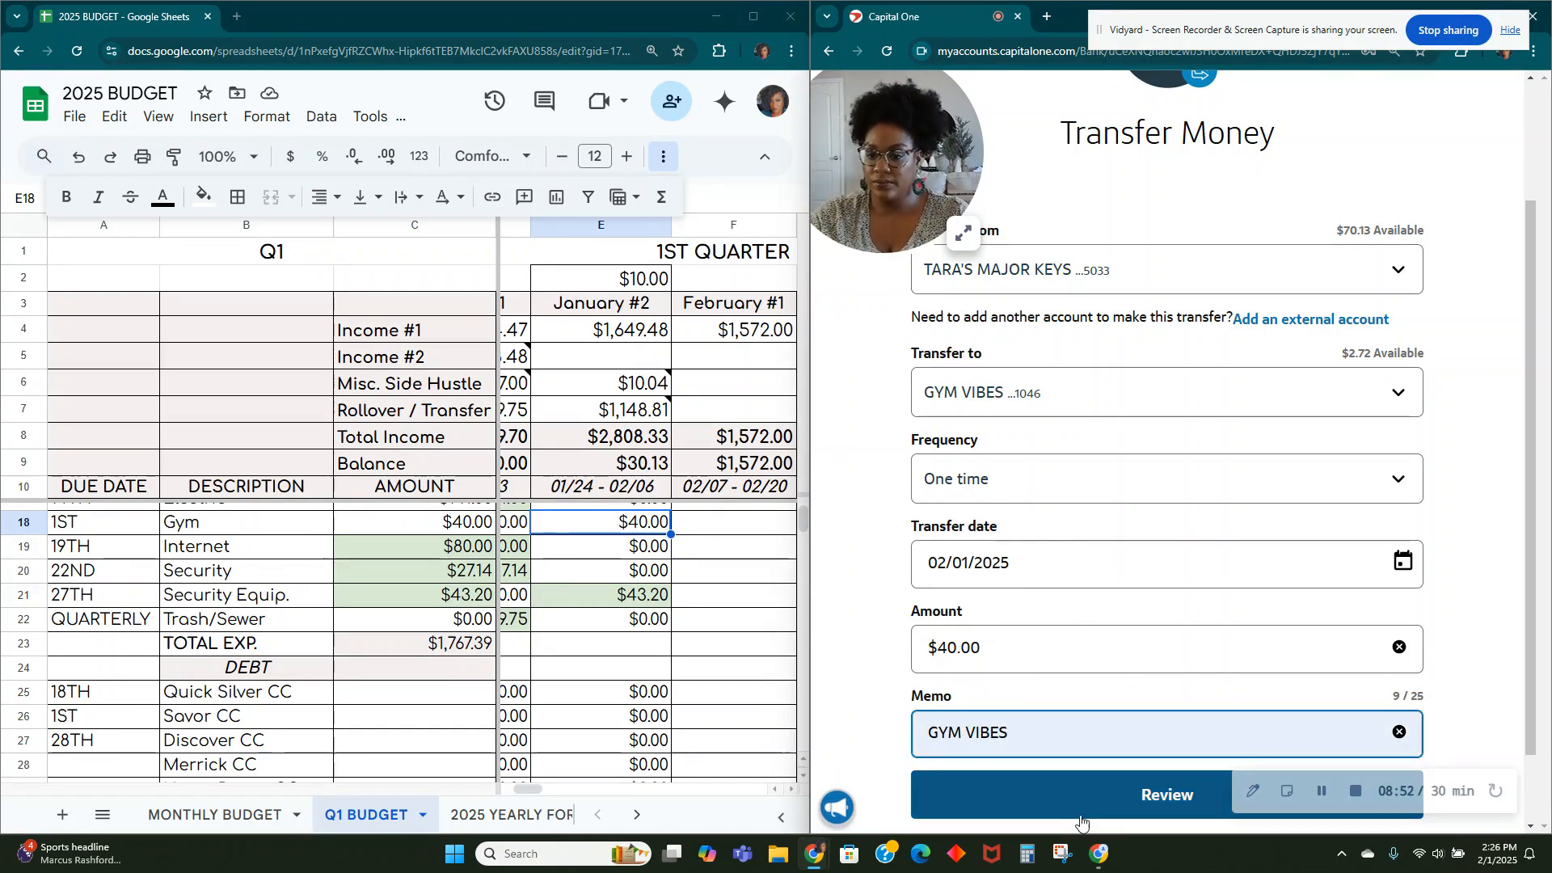
Step: Review and submit the $40.00 transfer to GYM VIBES and return to the checking account page
{"action": "left_click", "coordinate": [1162, 812]}
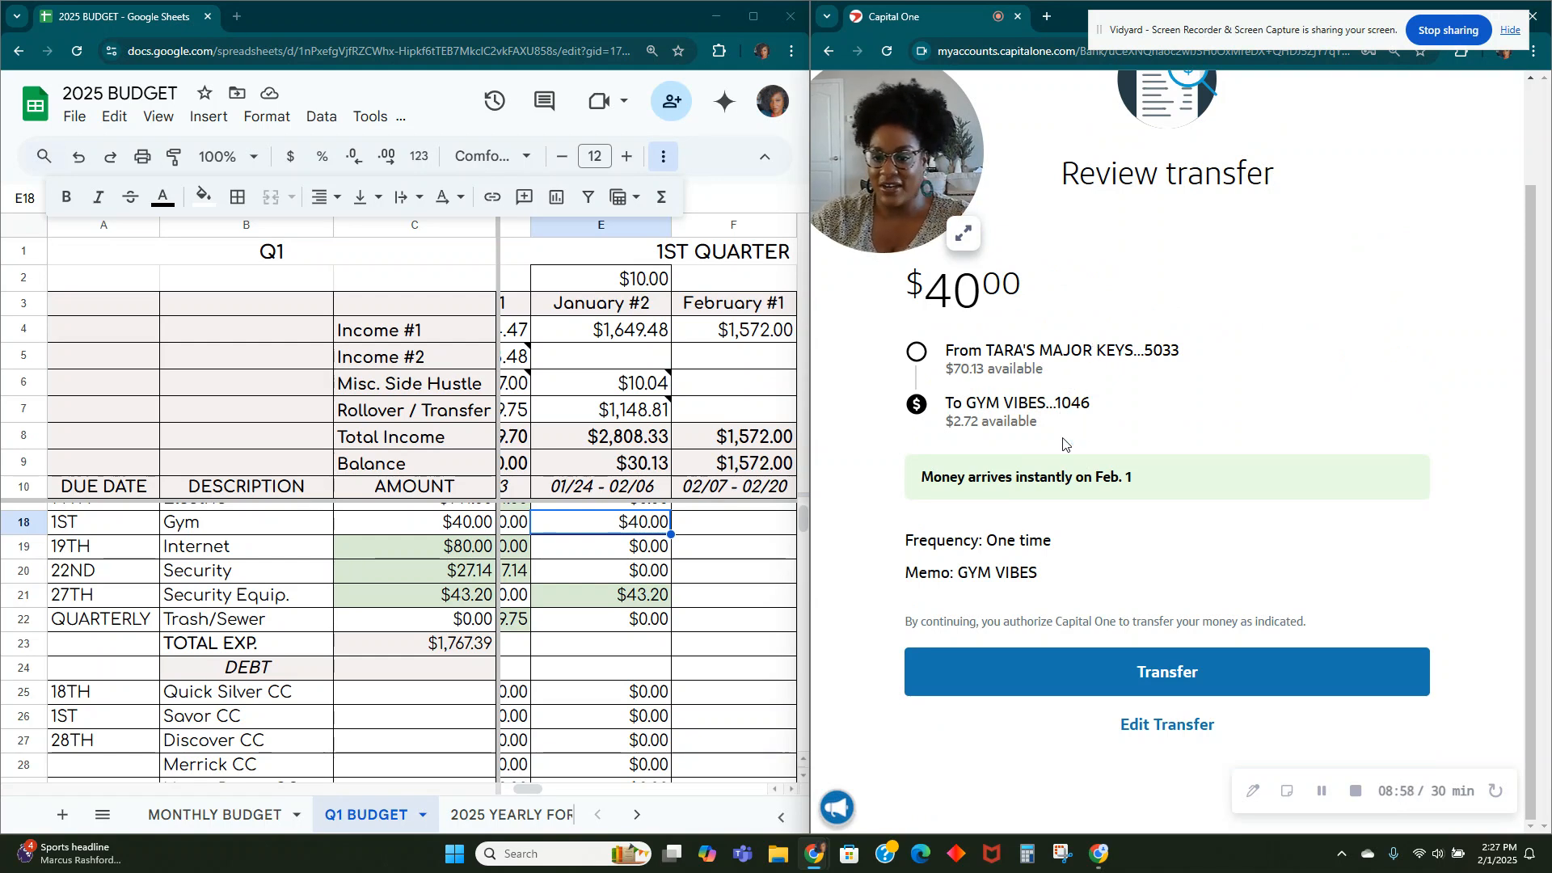
{"action": "left_click", "coordinate": [1097, 672]}
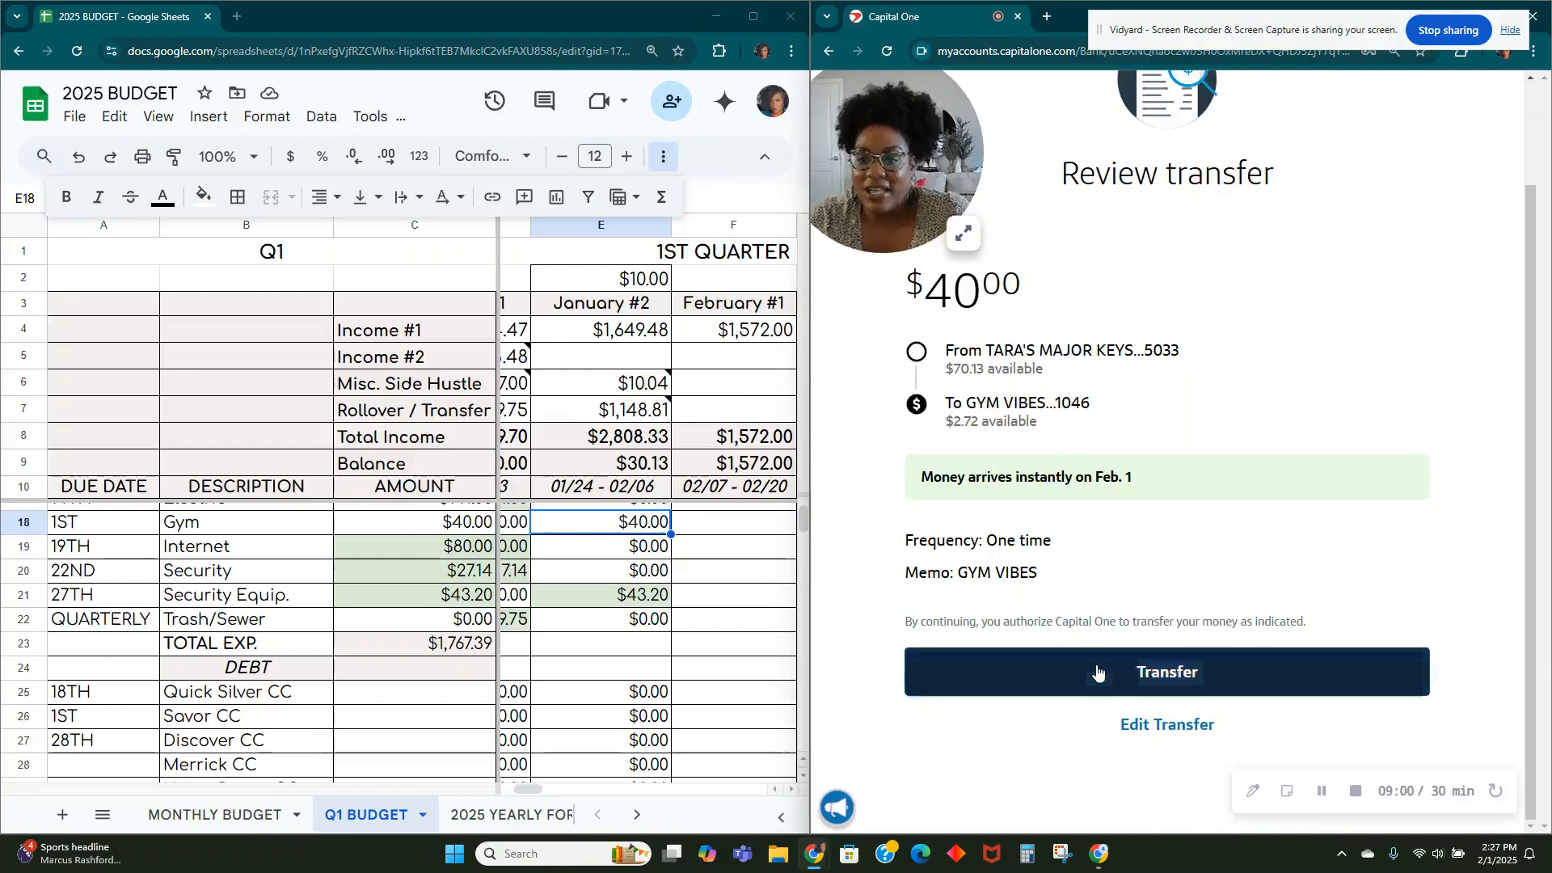
{"action": "left_click", "coordinate": [1496, 126]}
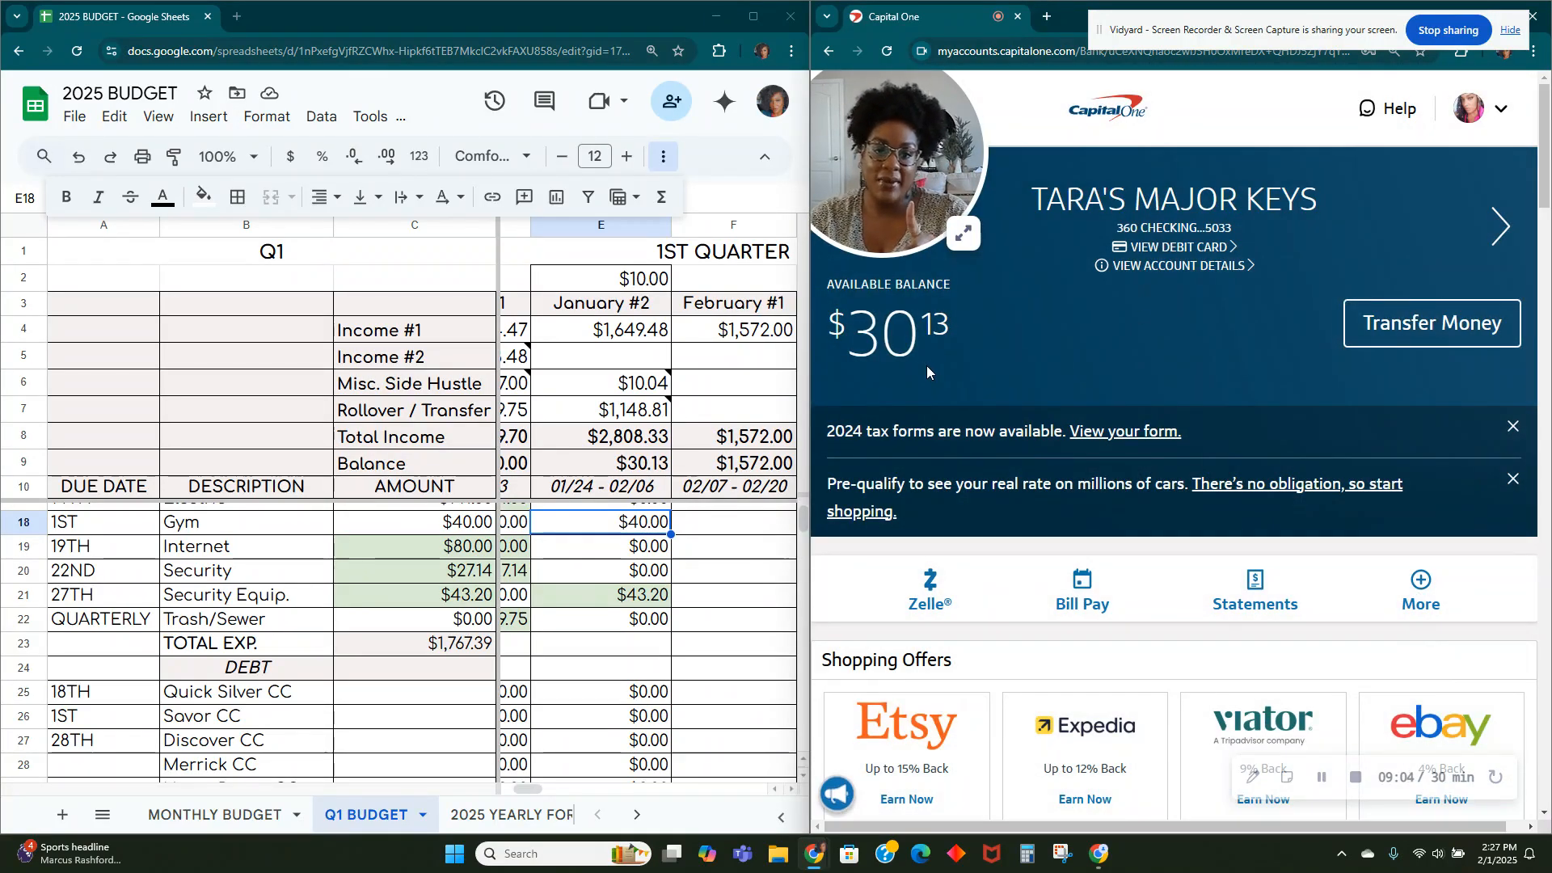
Step: Mark the January #2 Gym amount in the budget as paid with a light green fill
{"action": "left_click", "coordinate": [637, 529]}
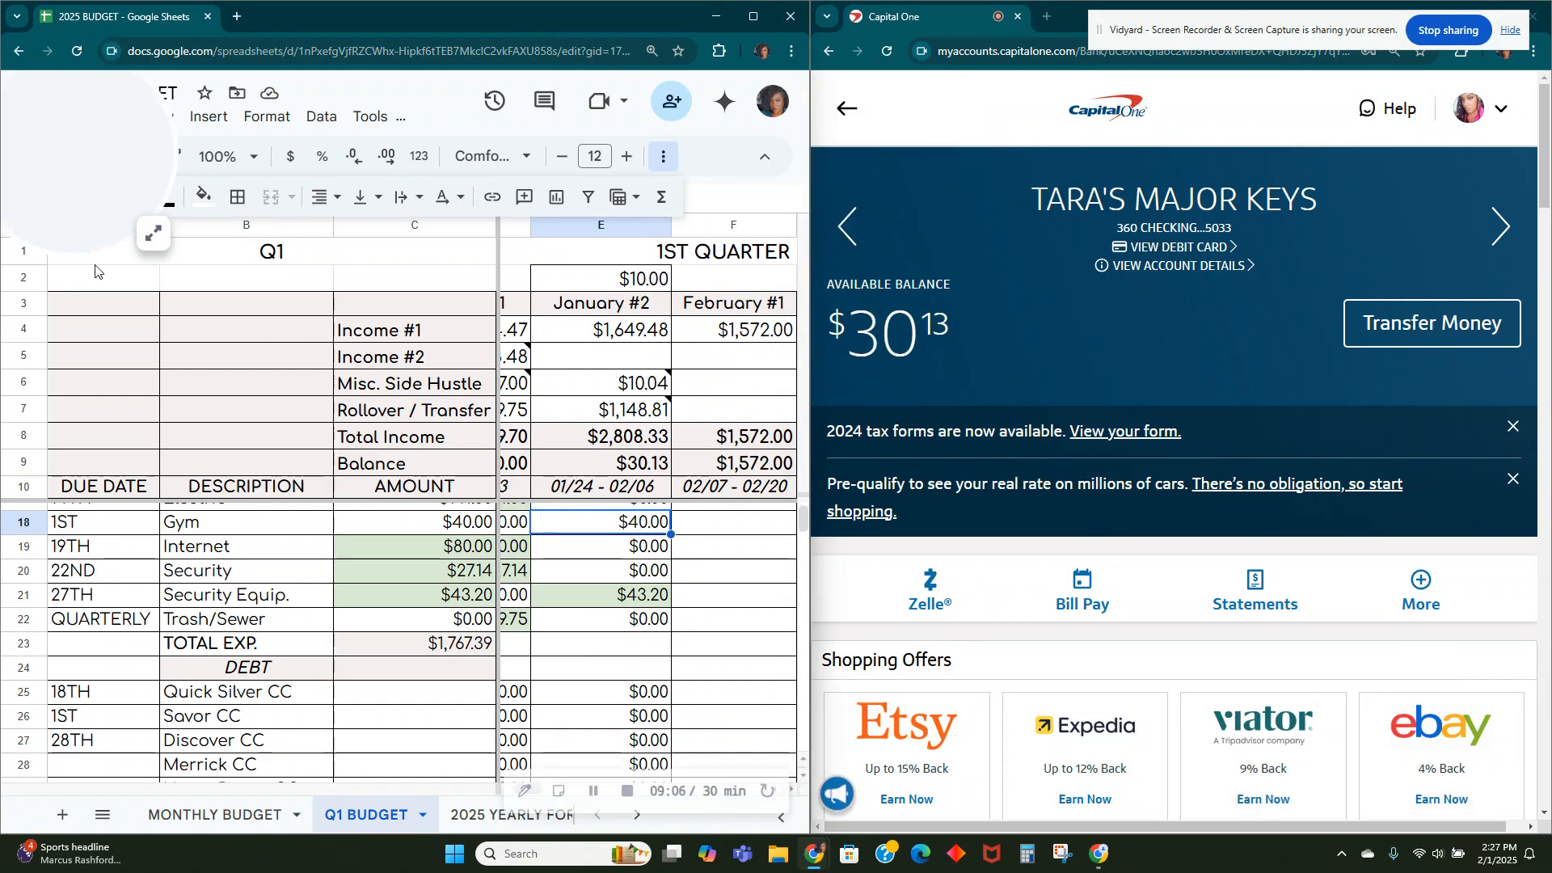
{"action": "left_click", "coordinate": [203, 196]}
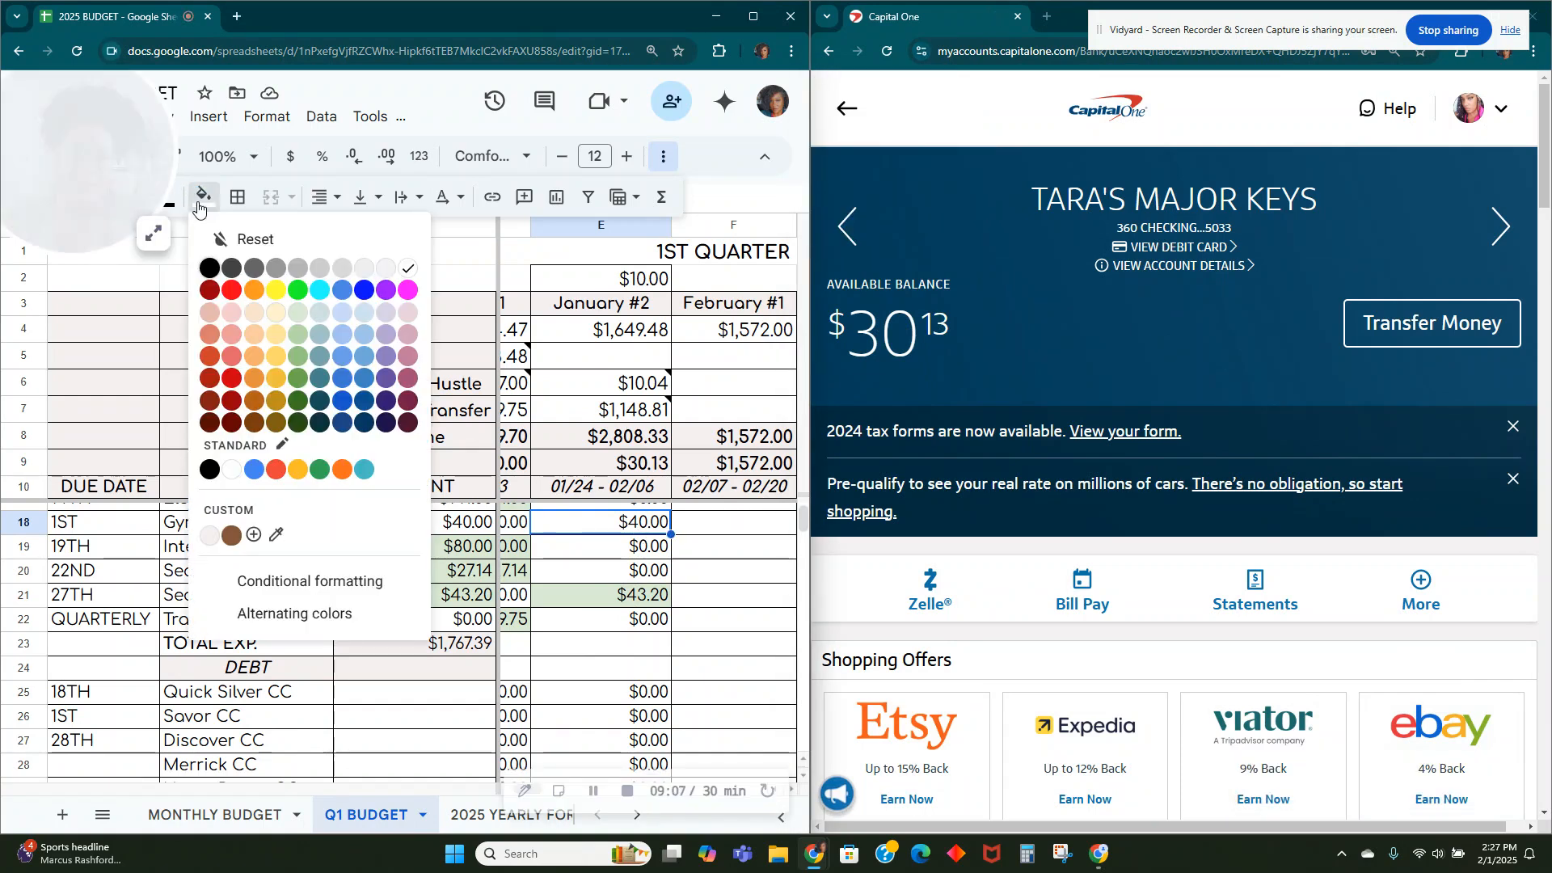
{"action": "left_click", "coordinate": [297, 314]}
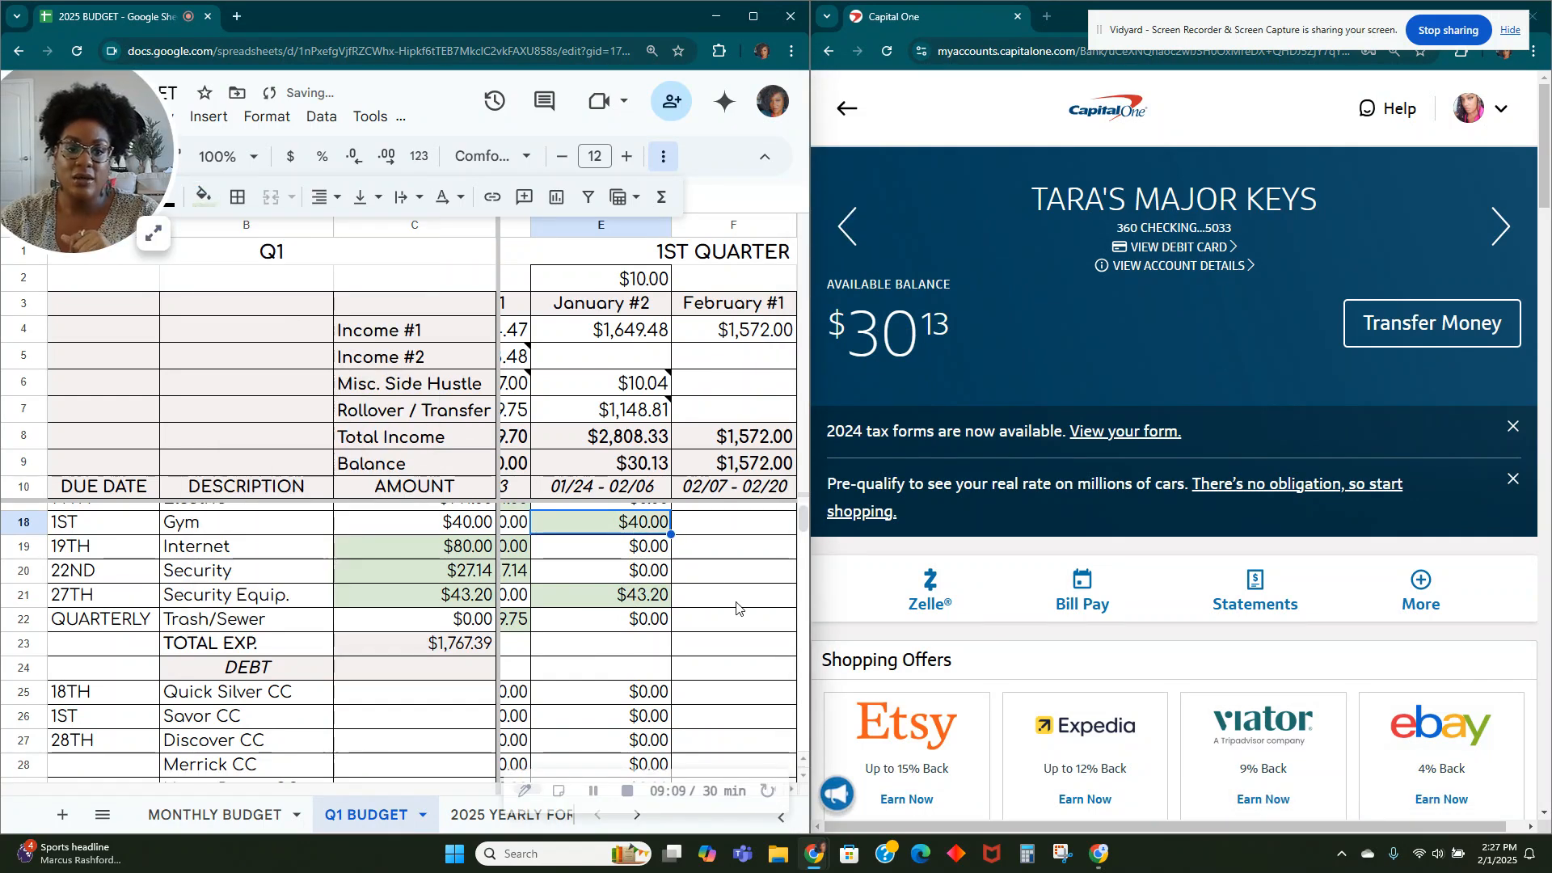
Step: Compare the January #2 Balance and the totals section of the budget with the checking account's available balance
{"action": "left_click", "coordinate": [619, 466]}
{"action": "scroll", "coordinate": [635, 566], "scroll_direction": "down", "scroll_amount": 10}
{"action": "scroll", "coordinate": [639, 596], "scroll_direction": "down", "scroll_amount": 5}
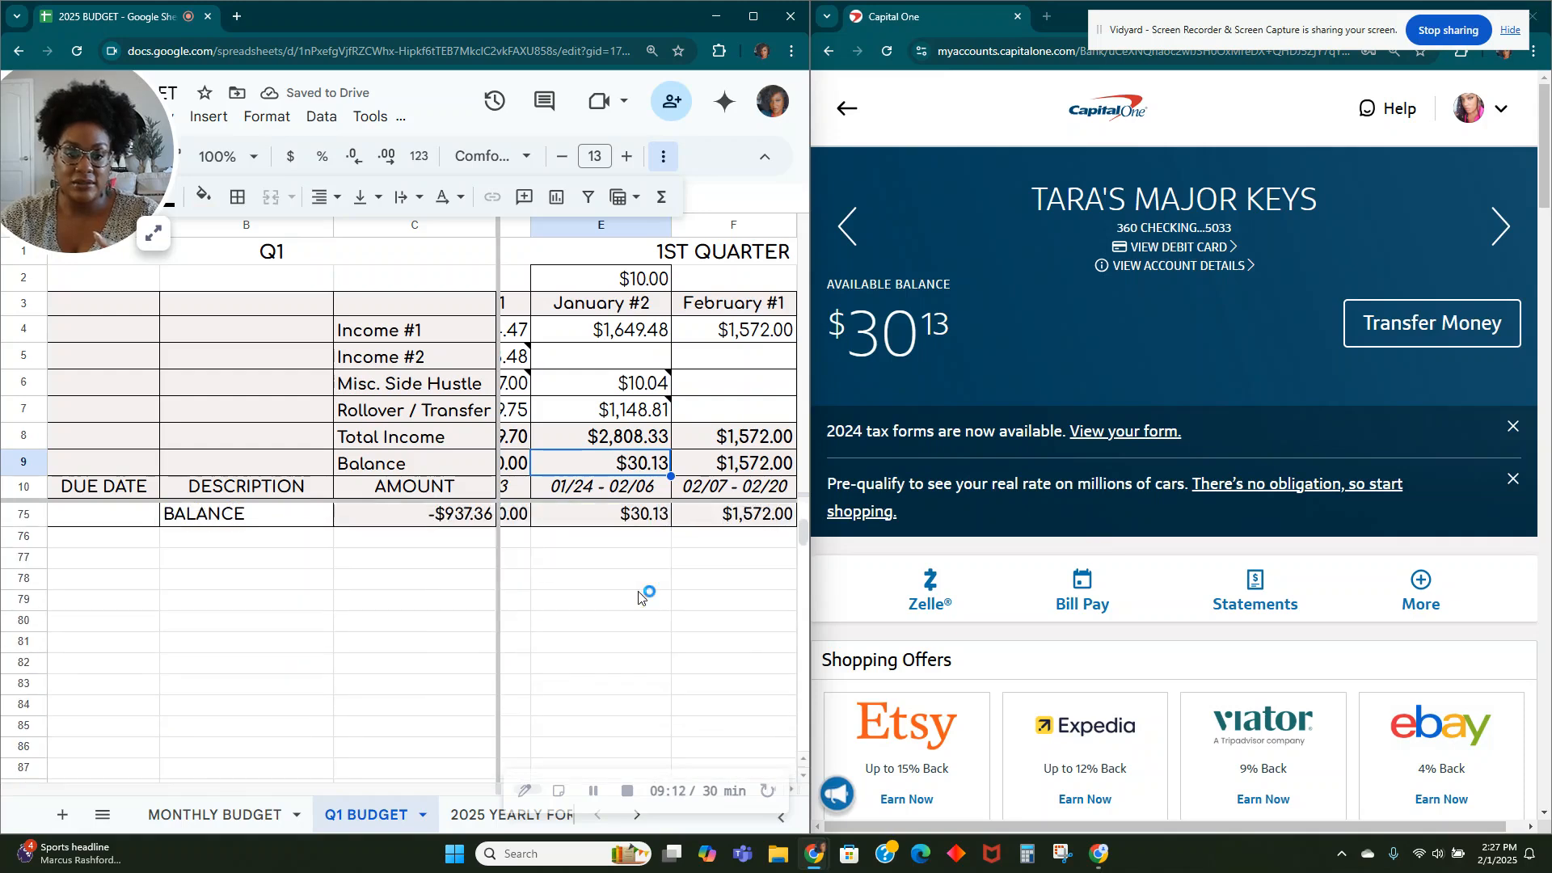
{"action": "scroll", "coordinate": [641, 554], "scroll_direction": "up", "scroll_amount": 2}
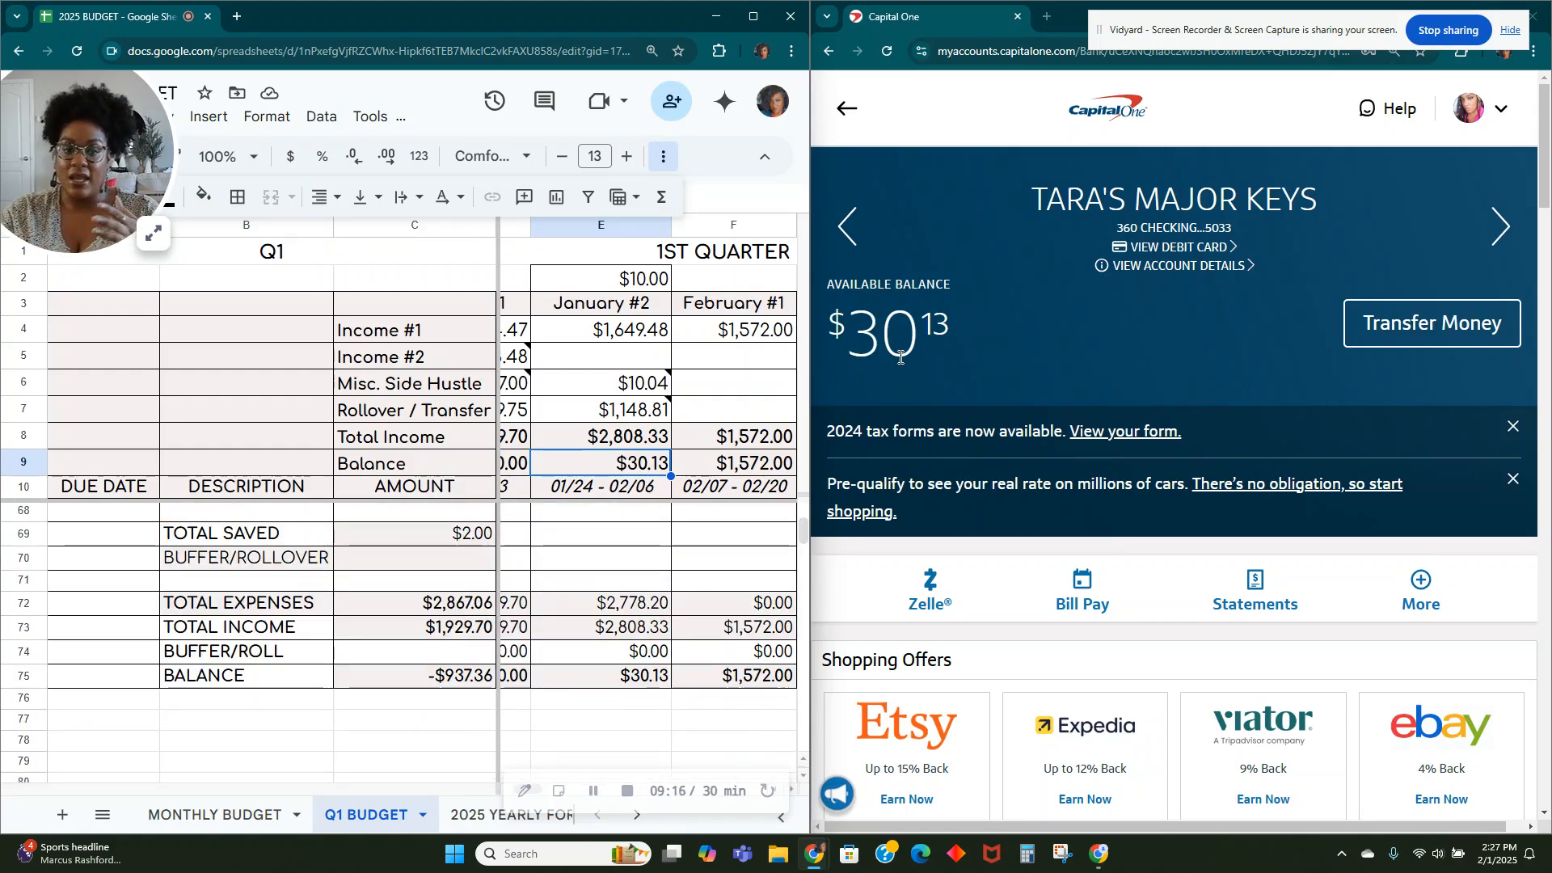
{"action": "scroll", "coordinate": [644, 591], "scroll_direction": "up", "scroll_amount": 3}
{"action": "scroll", "coordinate": [644, 591], "scroll_direction": "up", "scroll_amount": 6}
{"action": "scroll", "coordinate": [644, 591], "scroll_direction": "up", "scroll_amount": 7}
{"action": "scroll", "coordinate": [644, 591], "scroll_direction": "up", "scroll_amount": 4}
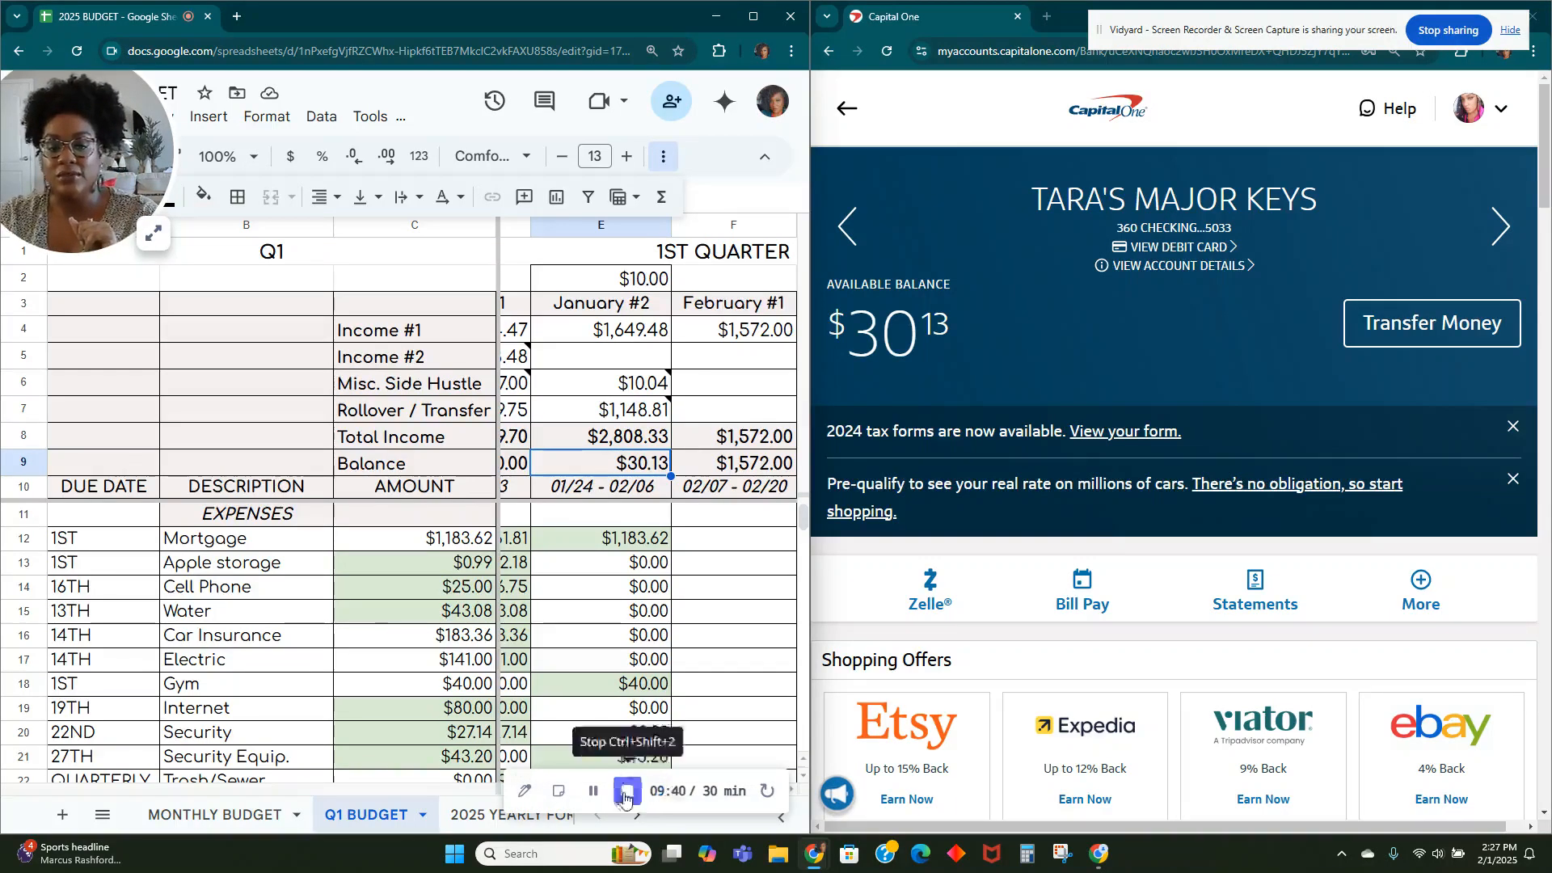
{"action": "left_click", "coordinate": [594, 792]}
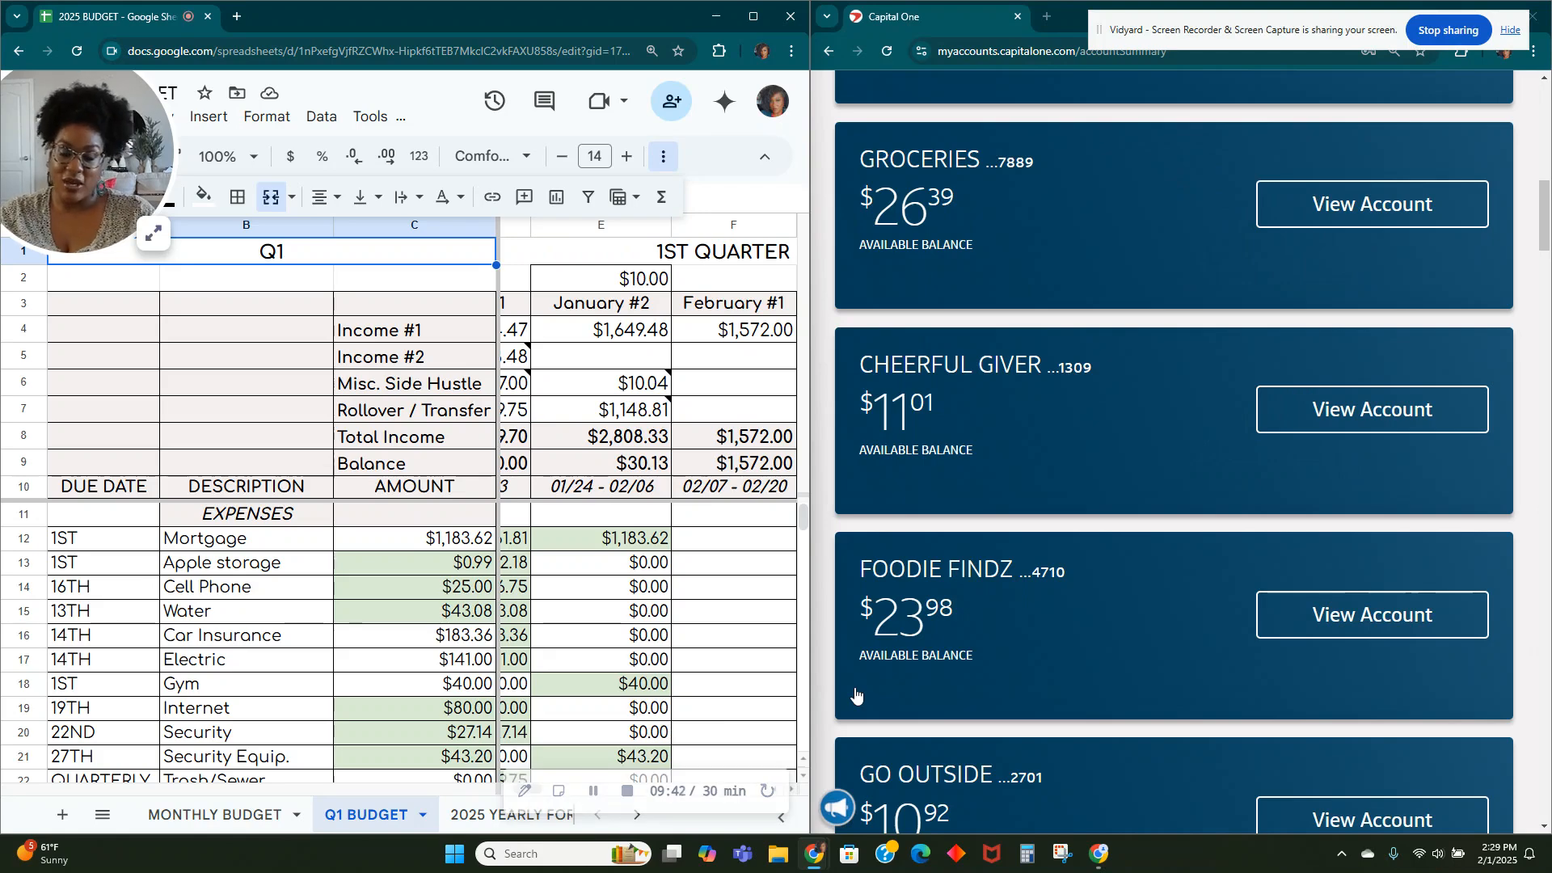
{"action": "left_click", "coordinate": [154, 233]}
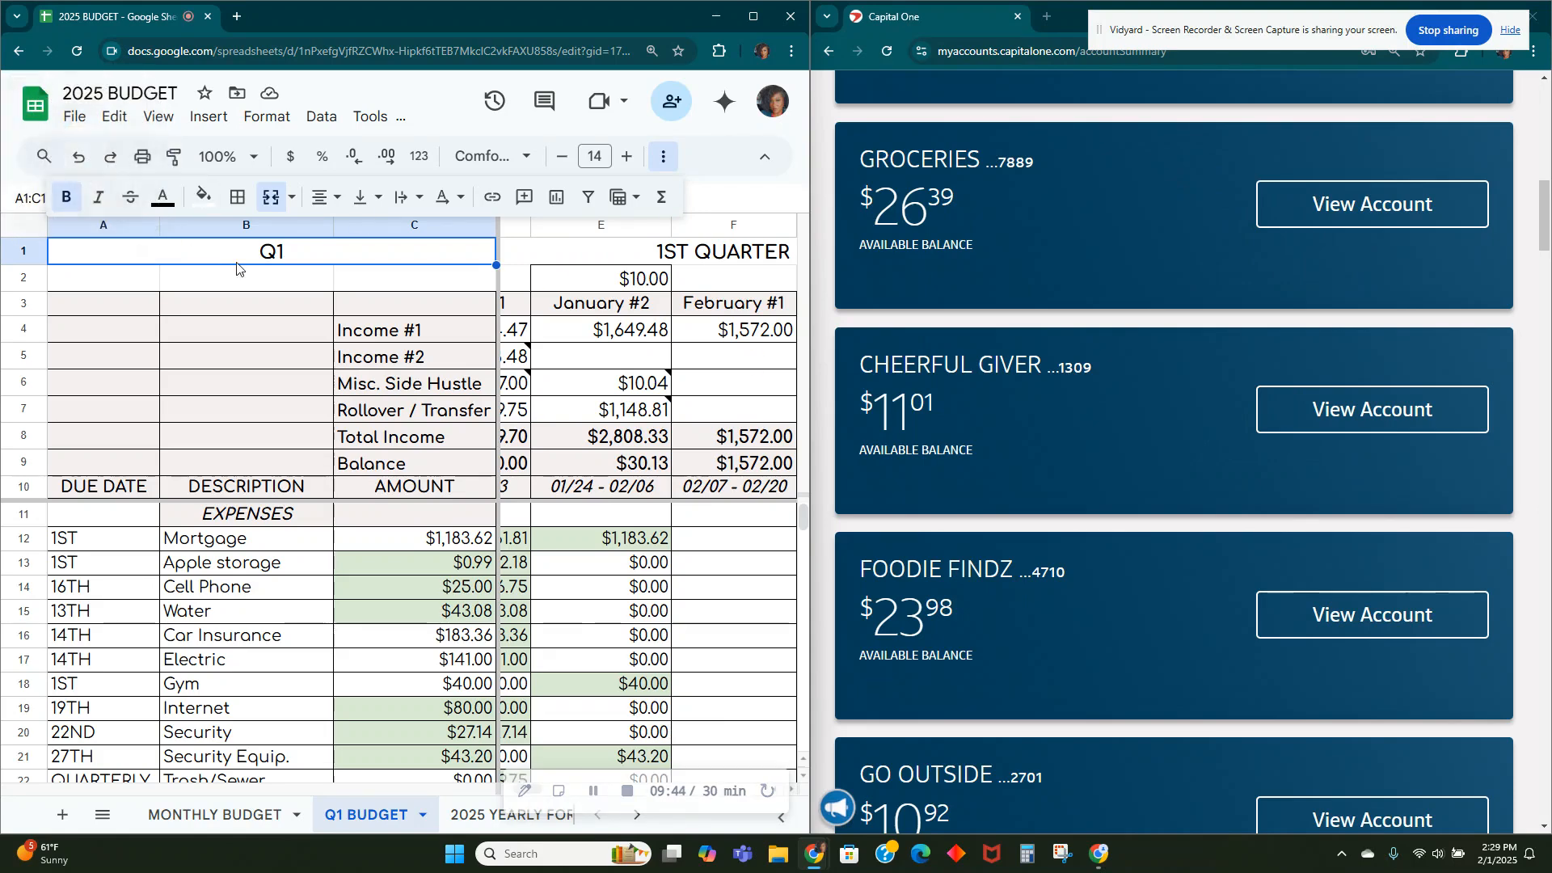
Step: Open the main 360 Checking account from the Capital One account summary
{"action": "scroll", "coordinate": [1158, 447], "scroll_direction": "up", "scroll_amount": 10}
{"action": "left_click_drag", "start_coordinate": [485, 477], "coordinate": [426, 486]}
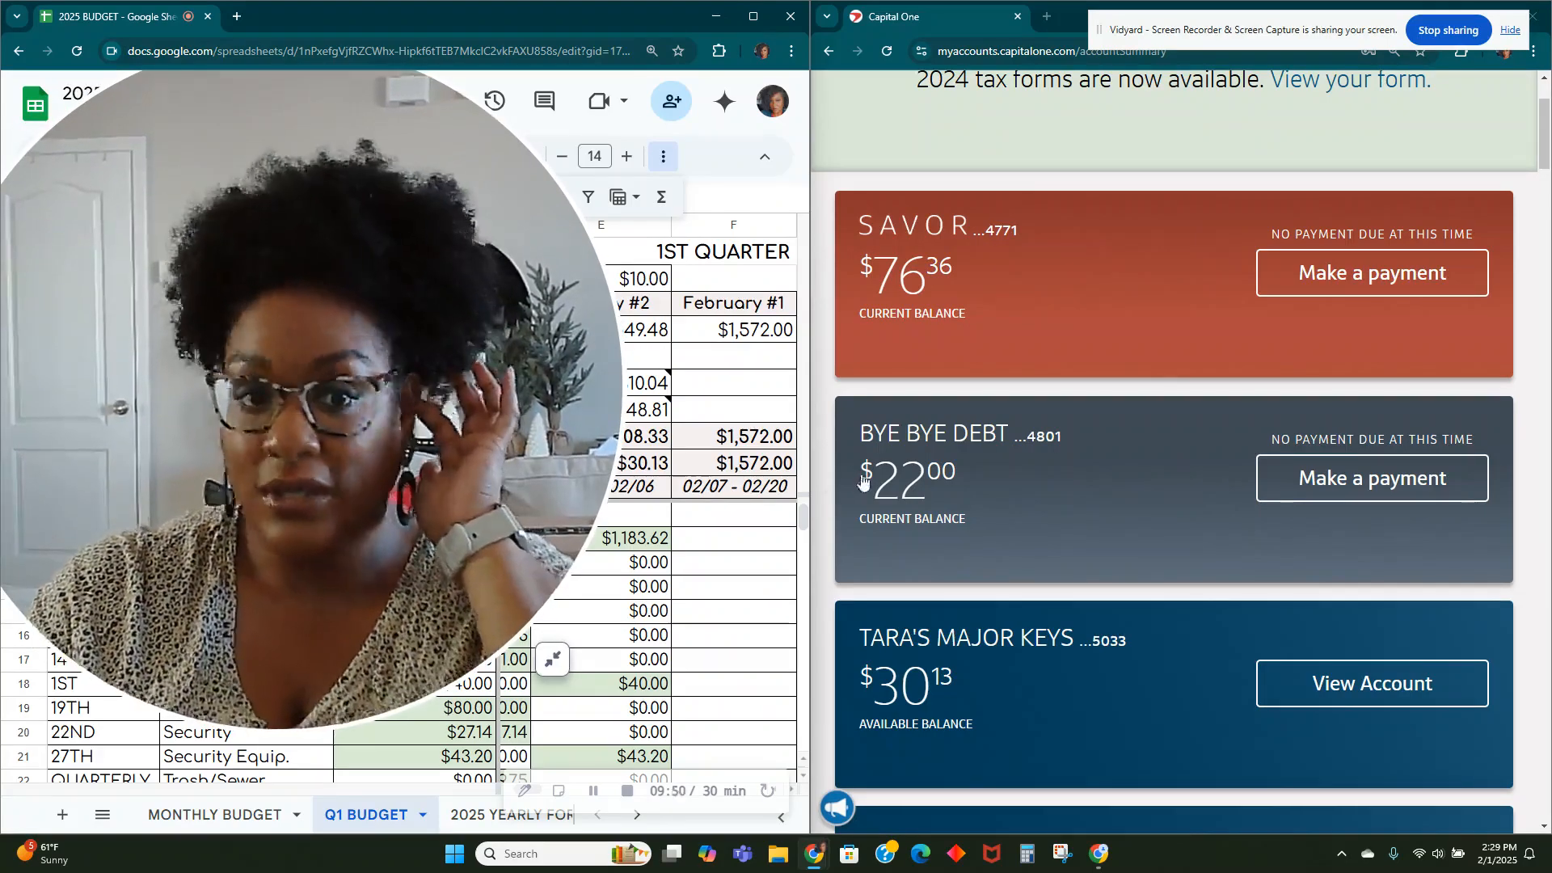
{"action": "scroll", "coordinate": [1051, 477], "scroll_direction": "up", "scroll_amount": 2}
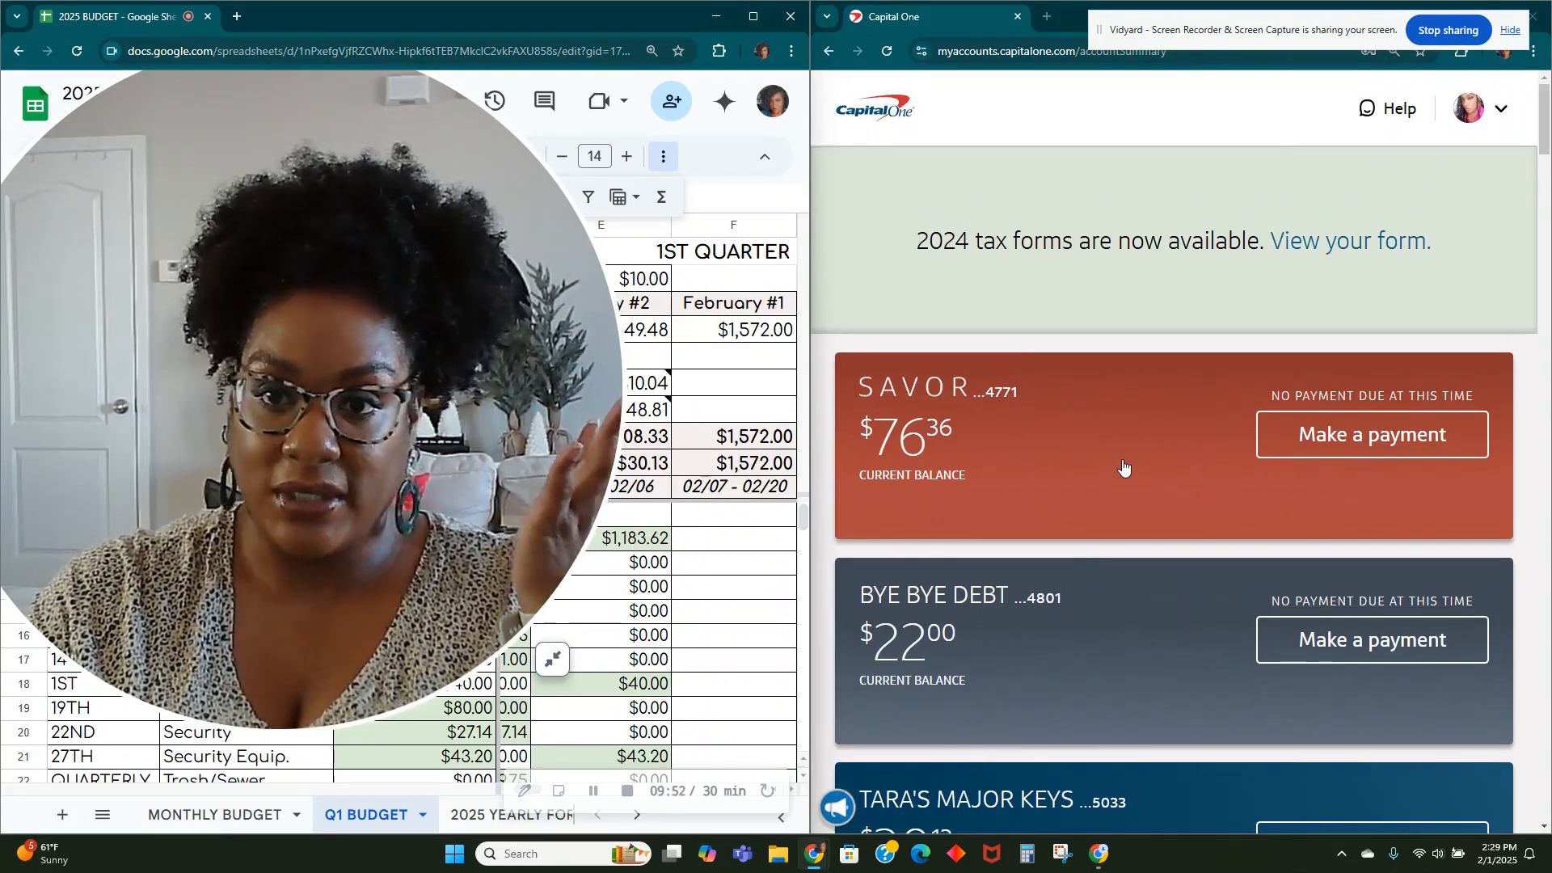
{"action": "scroll", "coordinate": [1075, 566], "scroll_direction": "down", "scroll_amount": 3}
{"action": "left_click", "coordinate": [1064, 604]}
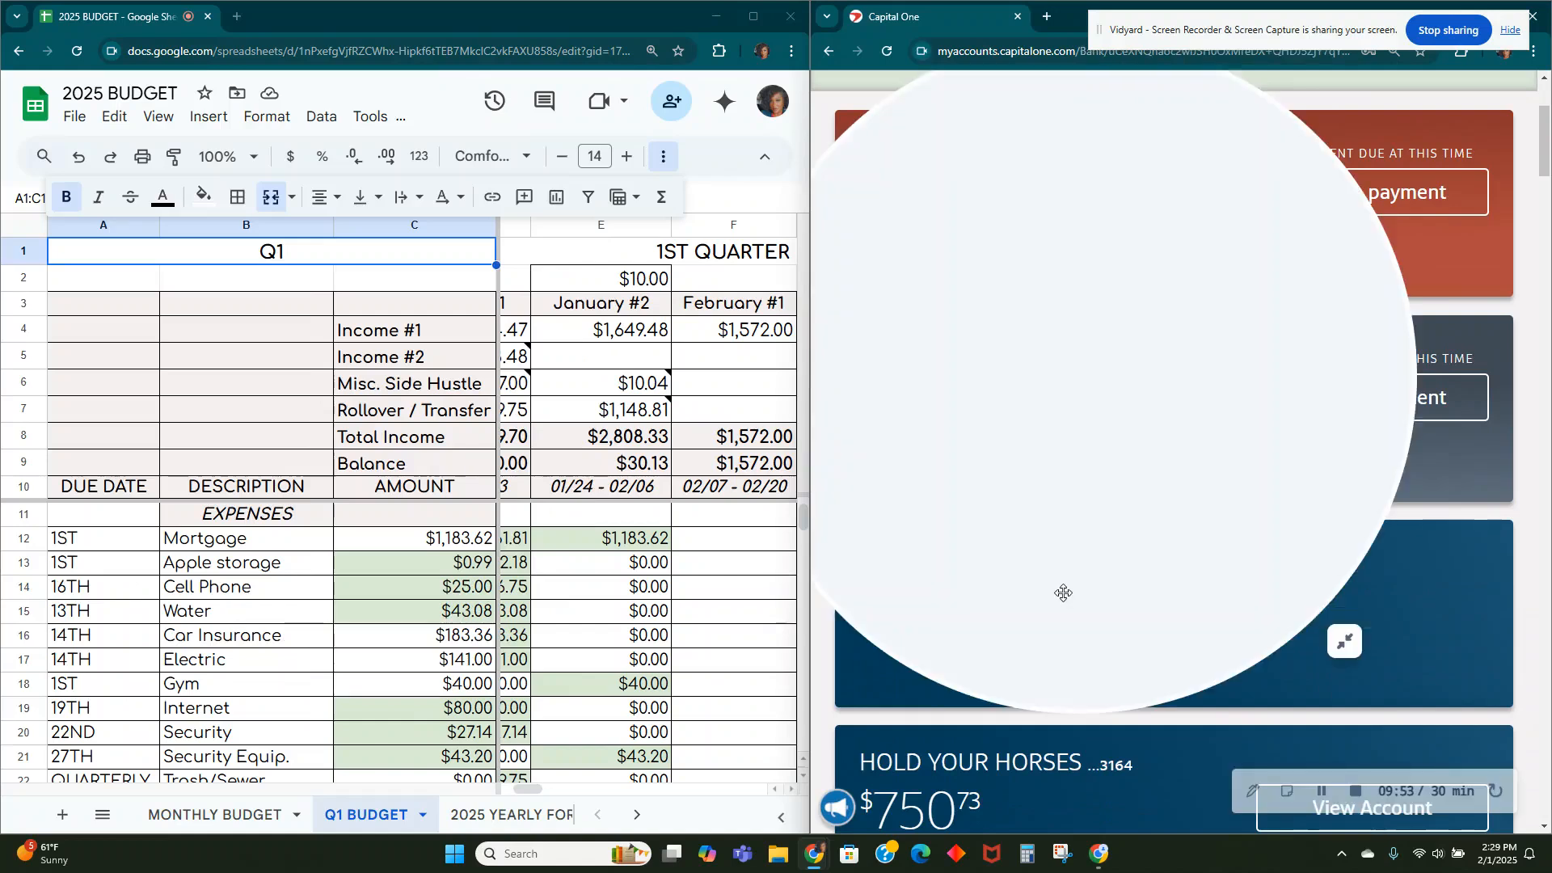
{"action": "left_click", "coordinate": [1345, 641]}
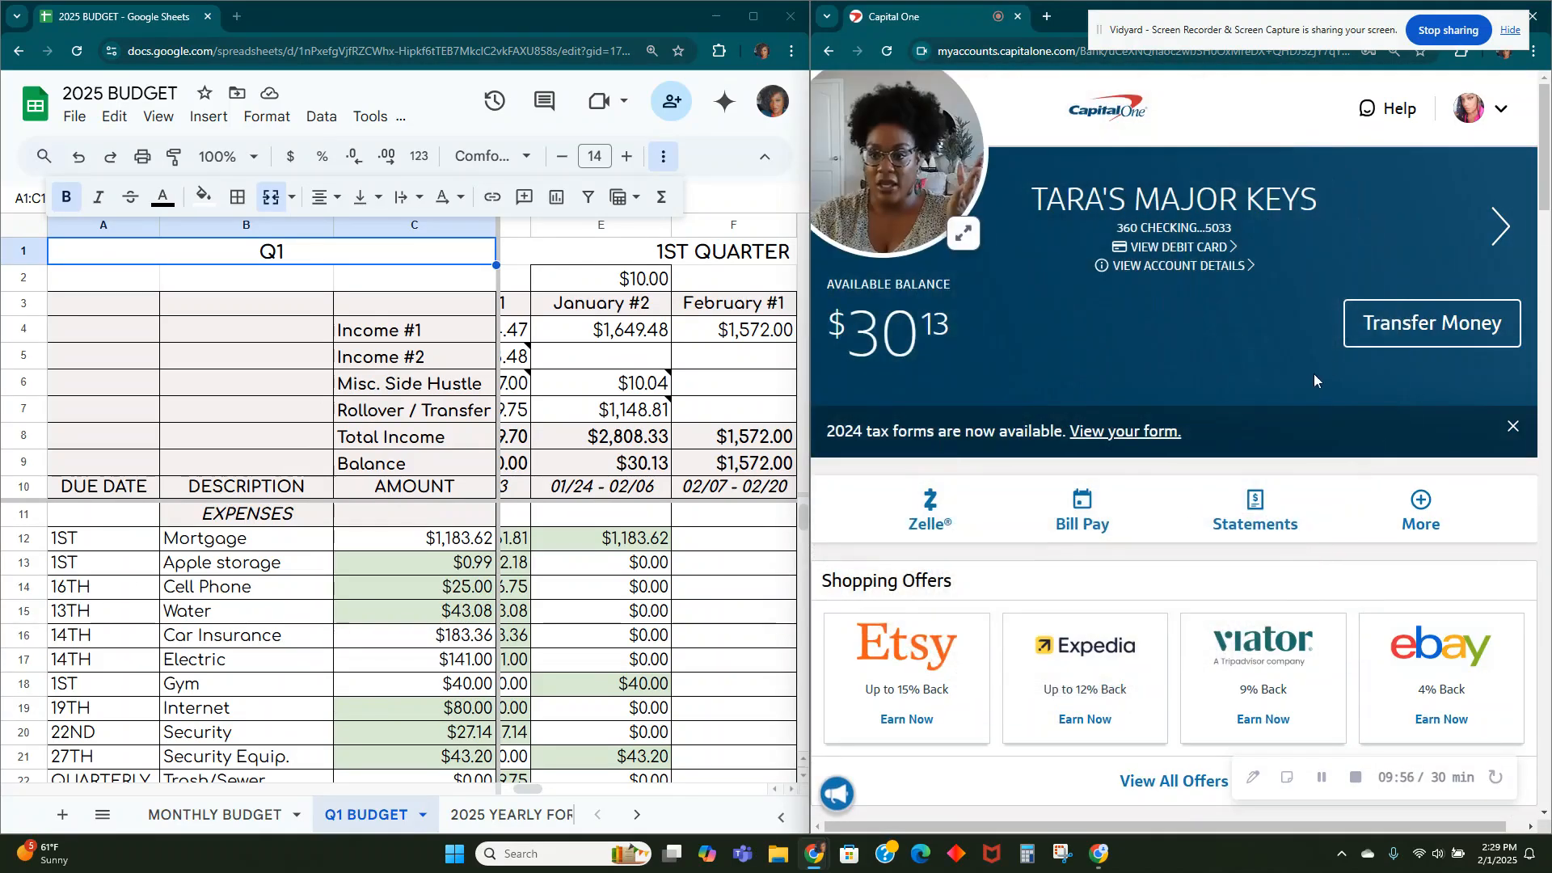
Step: Start a money transfer from the main checking account to the EMERGENCY FUND 3K account
{"action": "left_click", "coordinate": [1395, 322]}
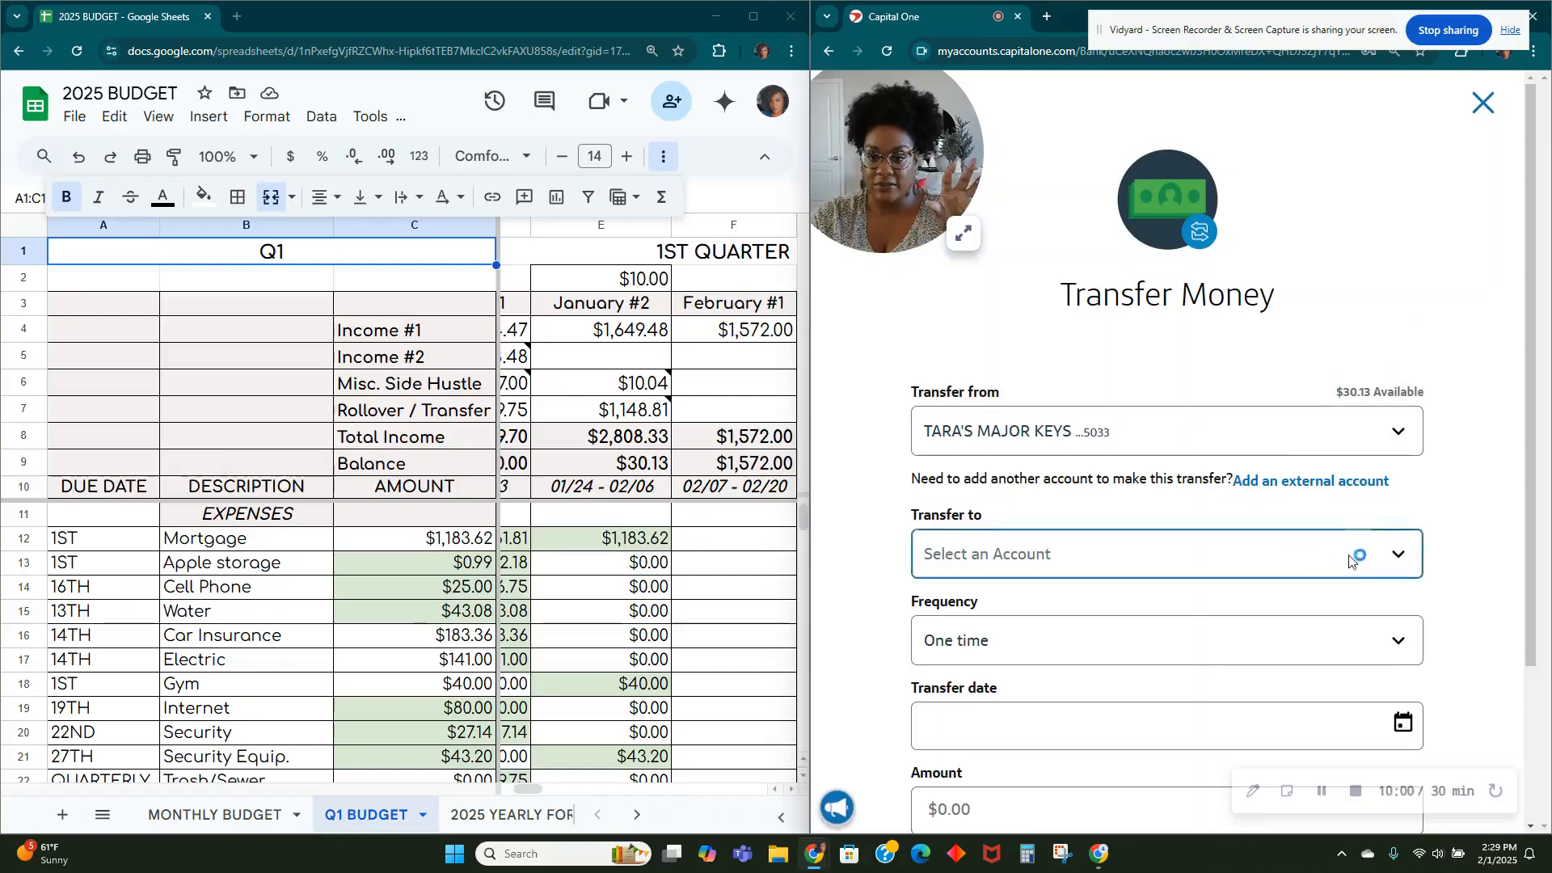
{"action": "left_click", "coordinate": [1190, 555]}
{"action": "scroll", "coordinate": [1148, 506], "scroll_direction": "down", "scroll_amount": 4}
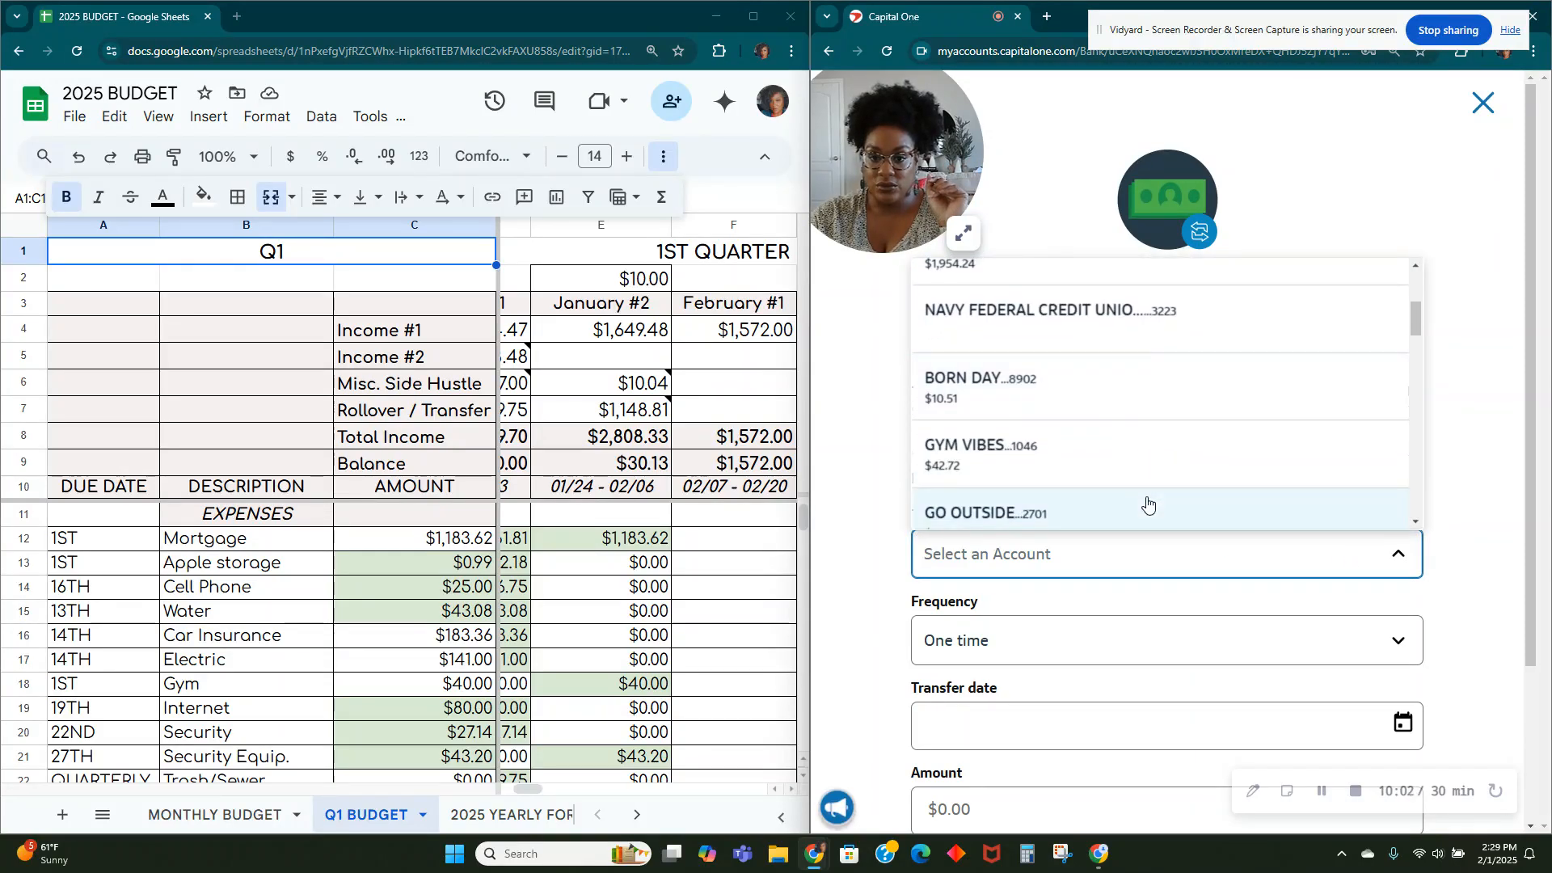
{"action": "scroll", "coordinate": [1148, 506], "scroll_direction": "down", "scroll_amount": 5}
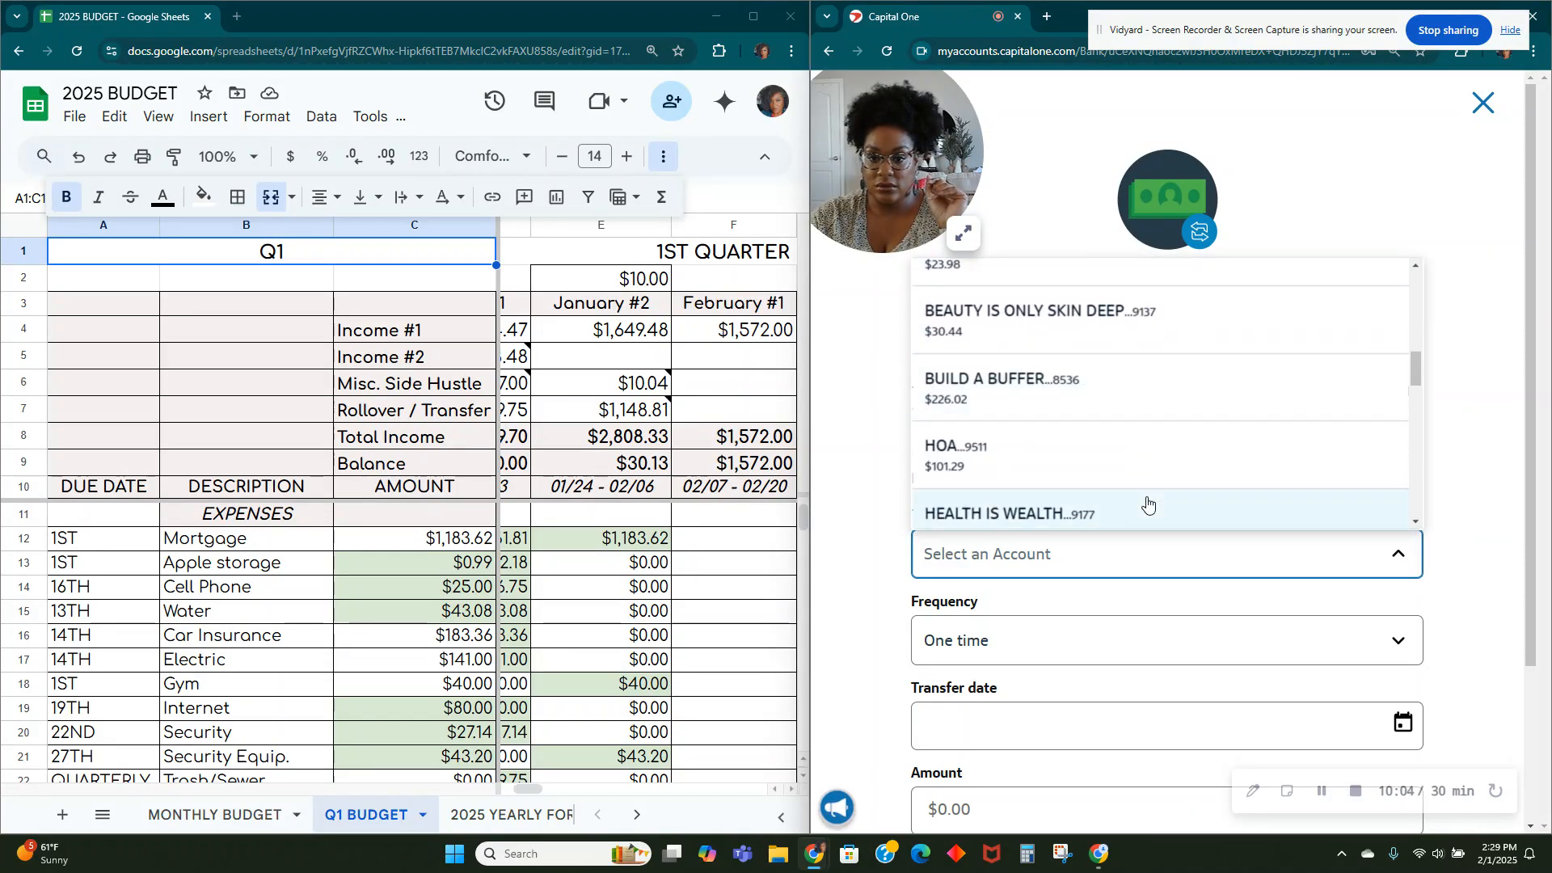
{"action": "scroll", "coordinate": [1148, 504], "scroll_direction": "down", "scroll_amount": 5}
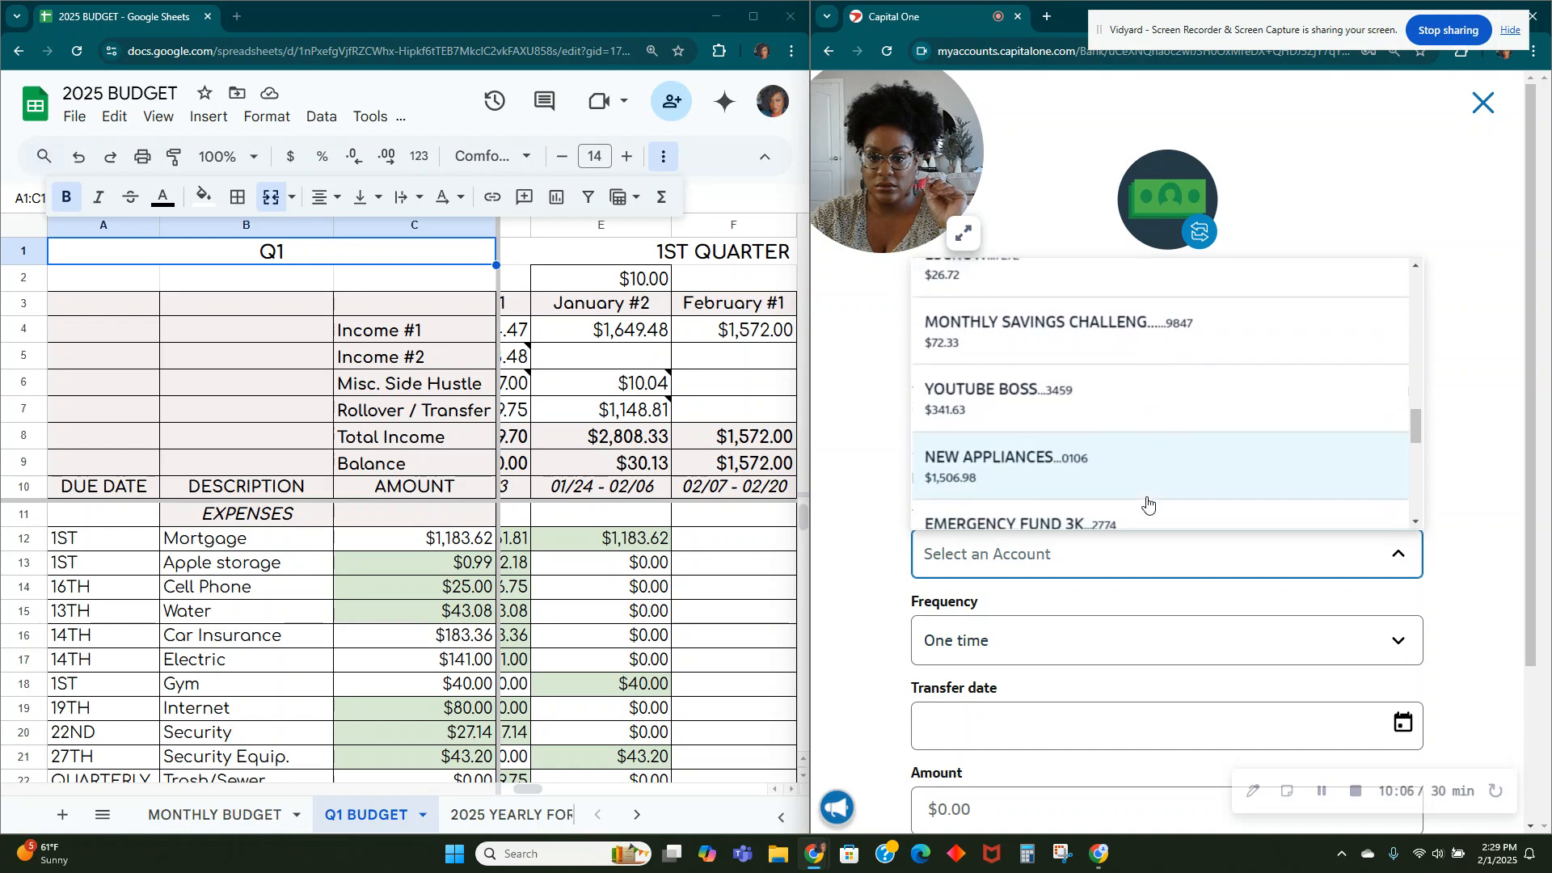
{"action": "scroll", "coordinate": [1148, 505], "scroll_direction": "down", "scroll_amount": 2}
{"action": "left_click", "coordinate": [1177, 344]}
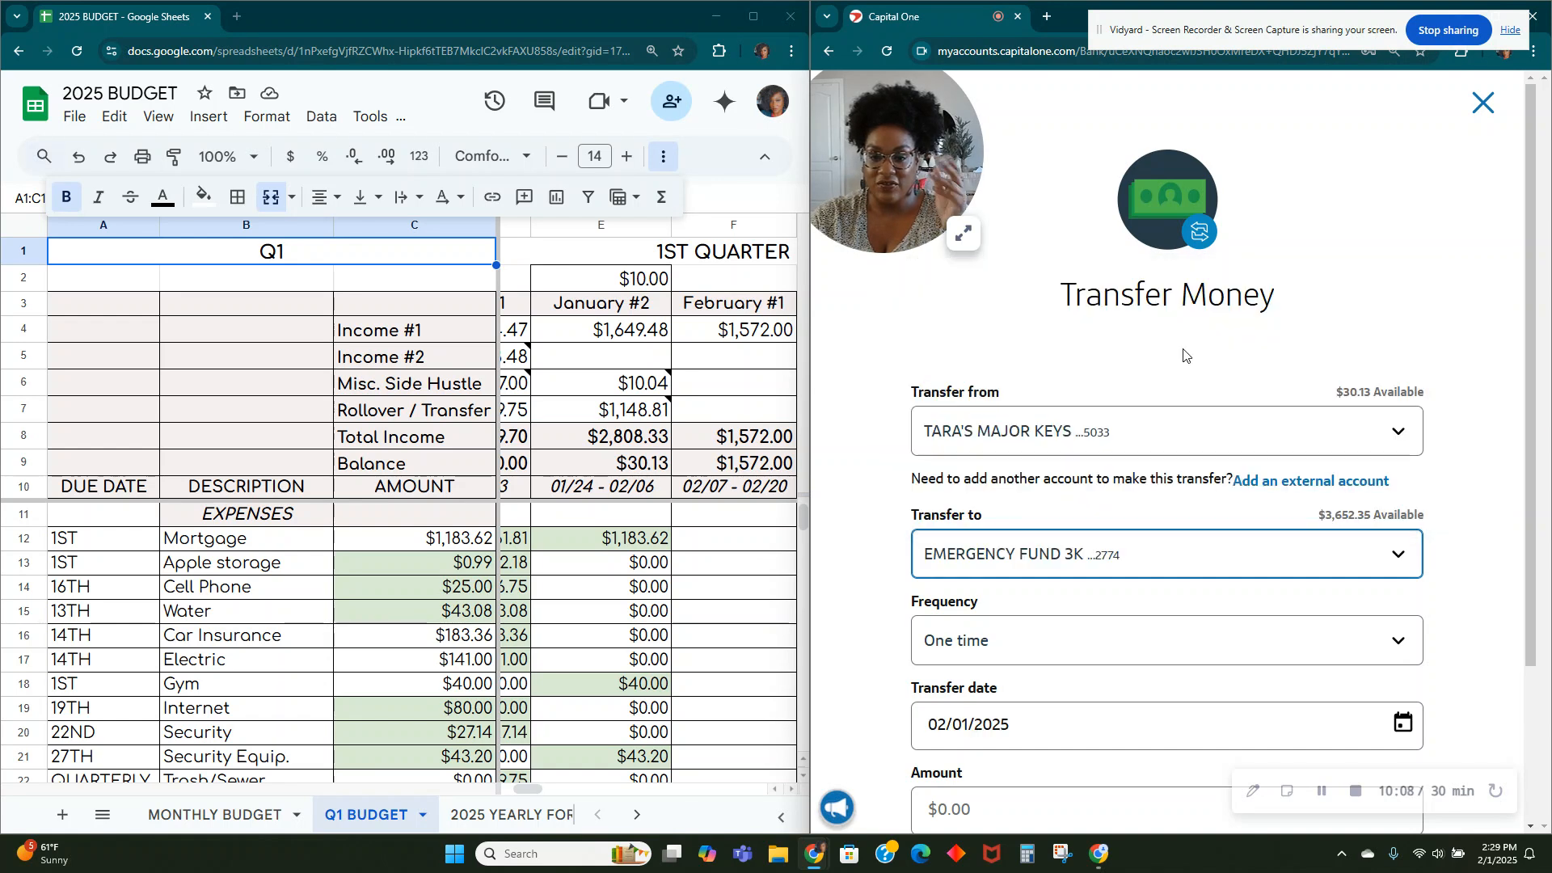
Step: Set the transfer amount to $20.00 with the memo EF and proceed to the transfer review
{"action": "scroll", "coordinate": [1268, 553], "scroll_direction": "down", "scroll_amount": 3}
{"action": "left_click", "coordinate": [1143, 607]}
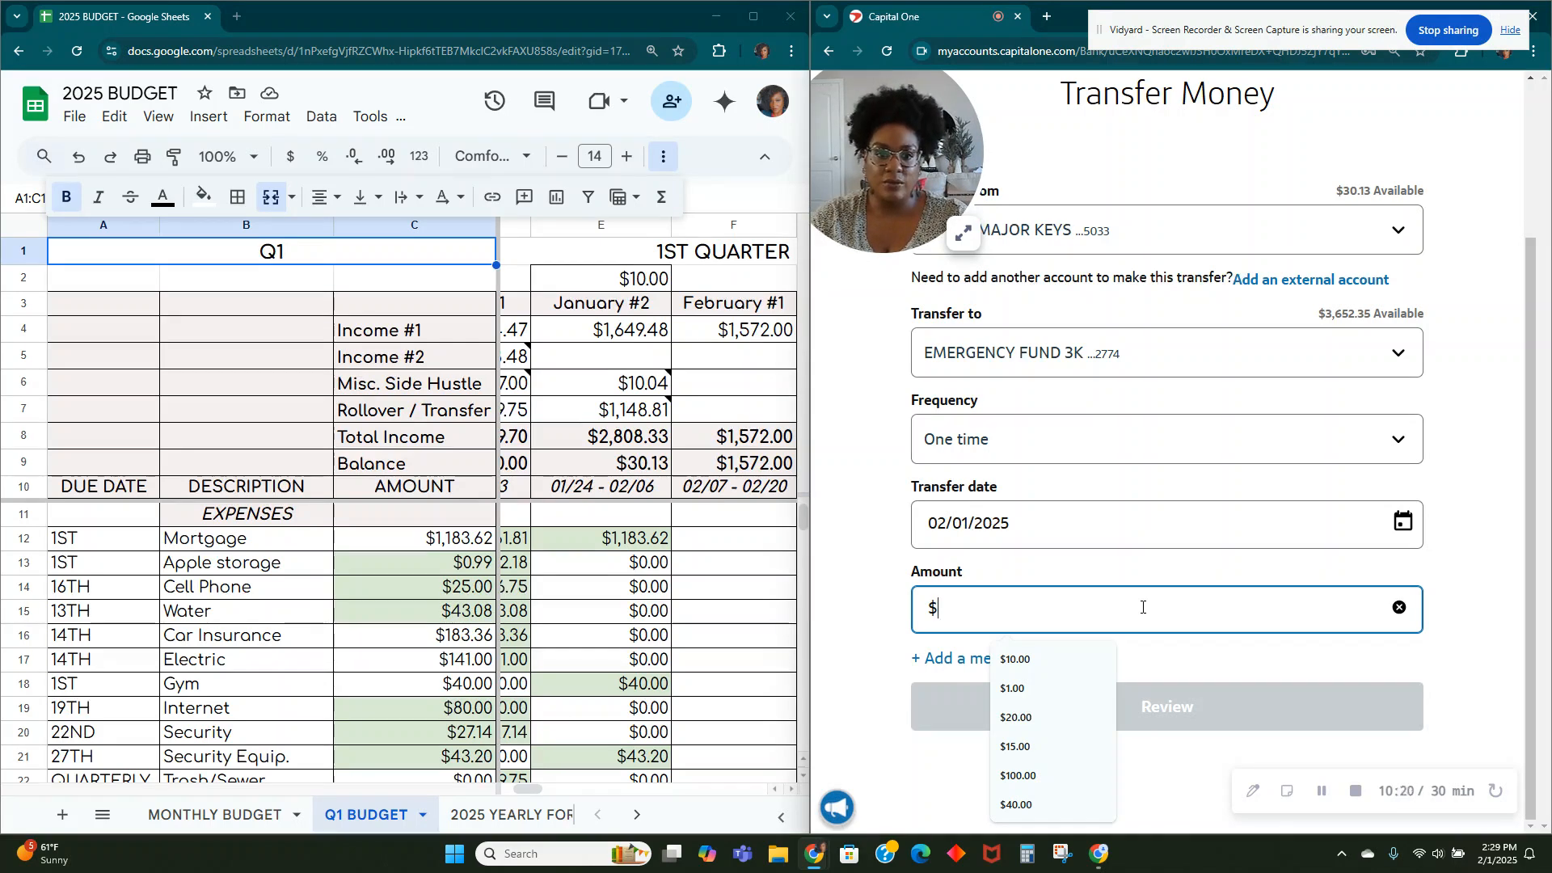
{"action": "type", "text": "20.00"}
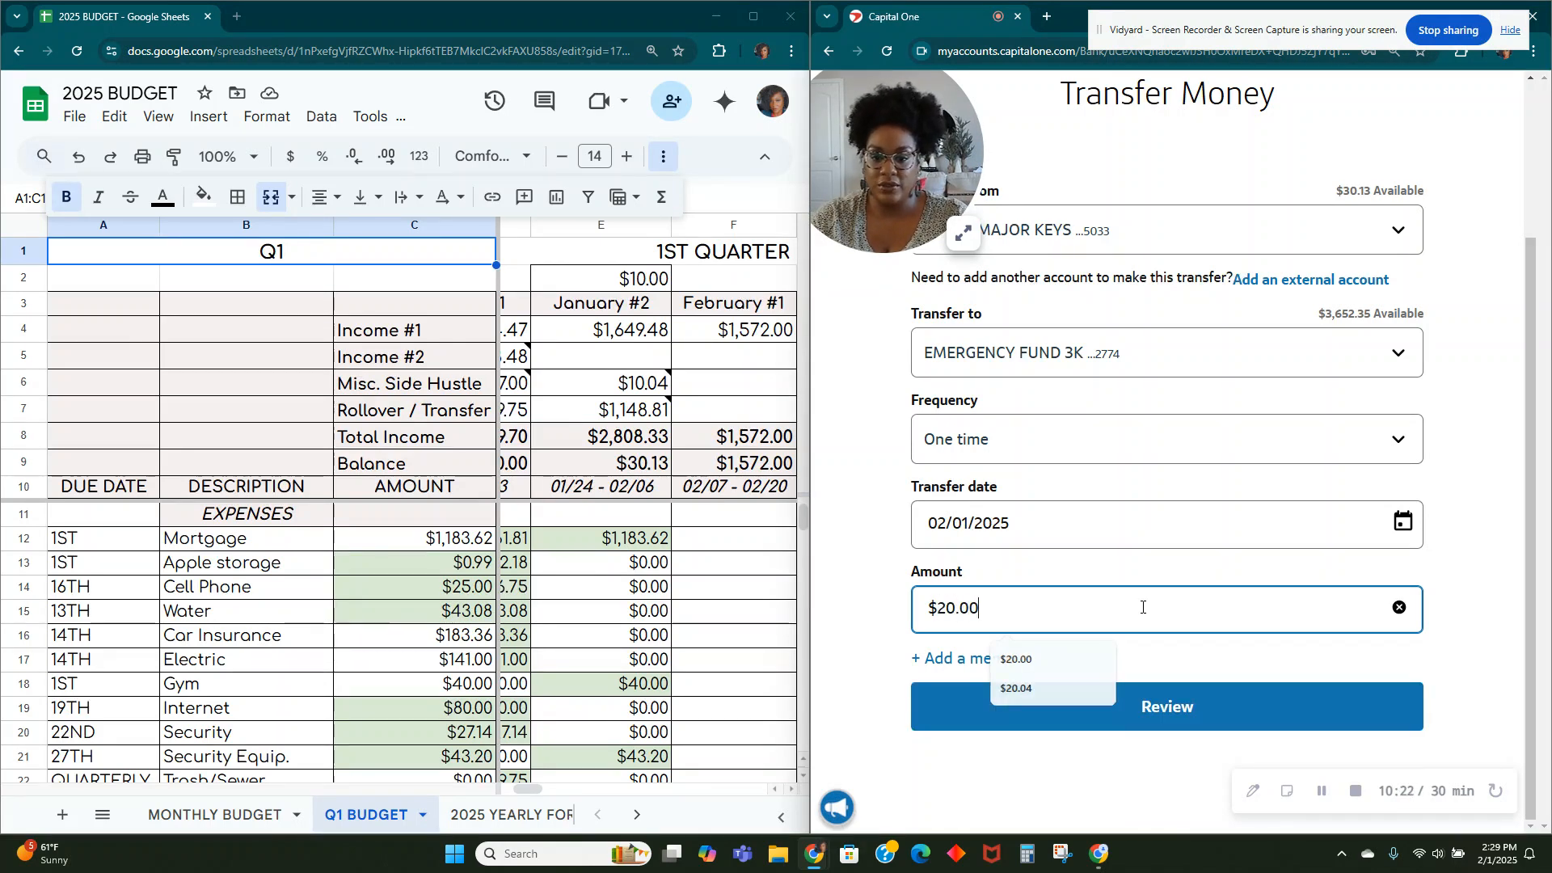
{"action": "left_click", "coordinate": [997, 679]}
{"action": "left_click", "coordinate": [997, 679]}
{"action": "type", "text": "EF"}
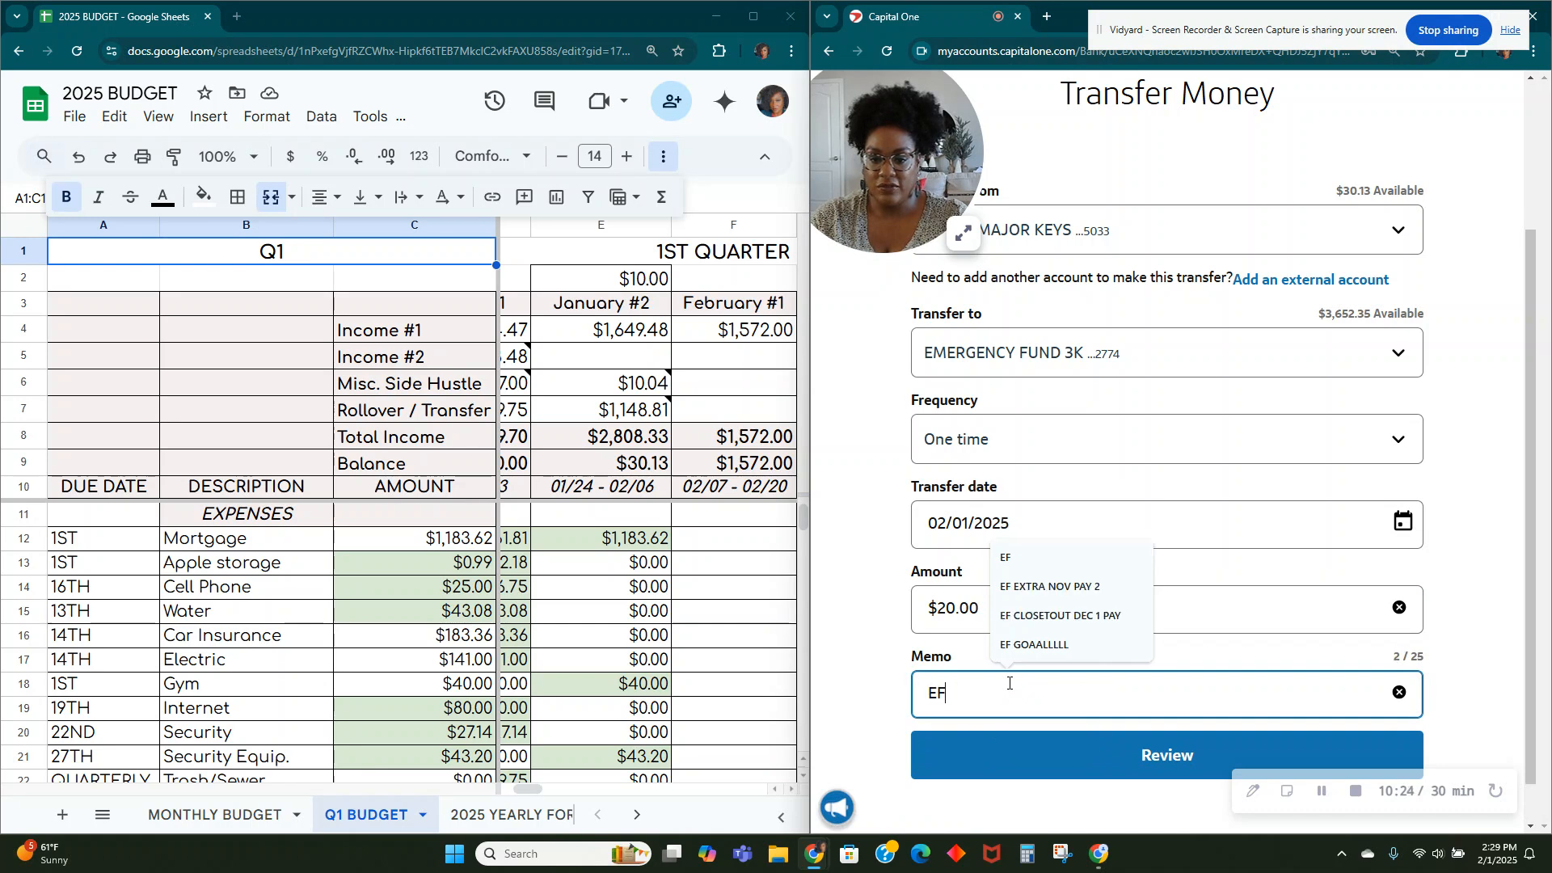
{"action": "left_click", "coordinate": [1169, 755]}
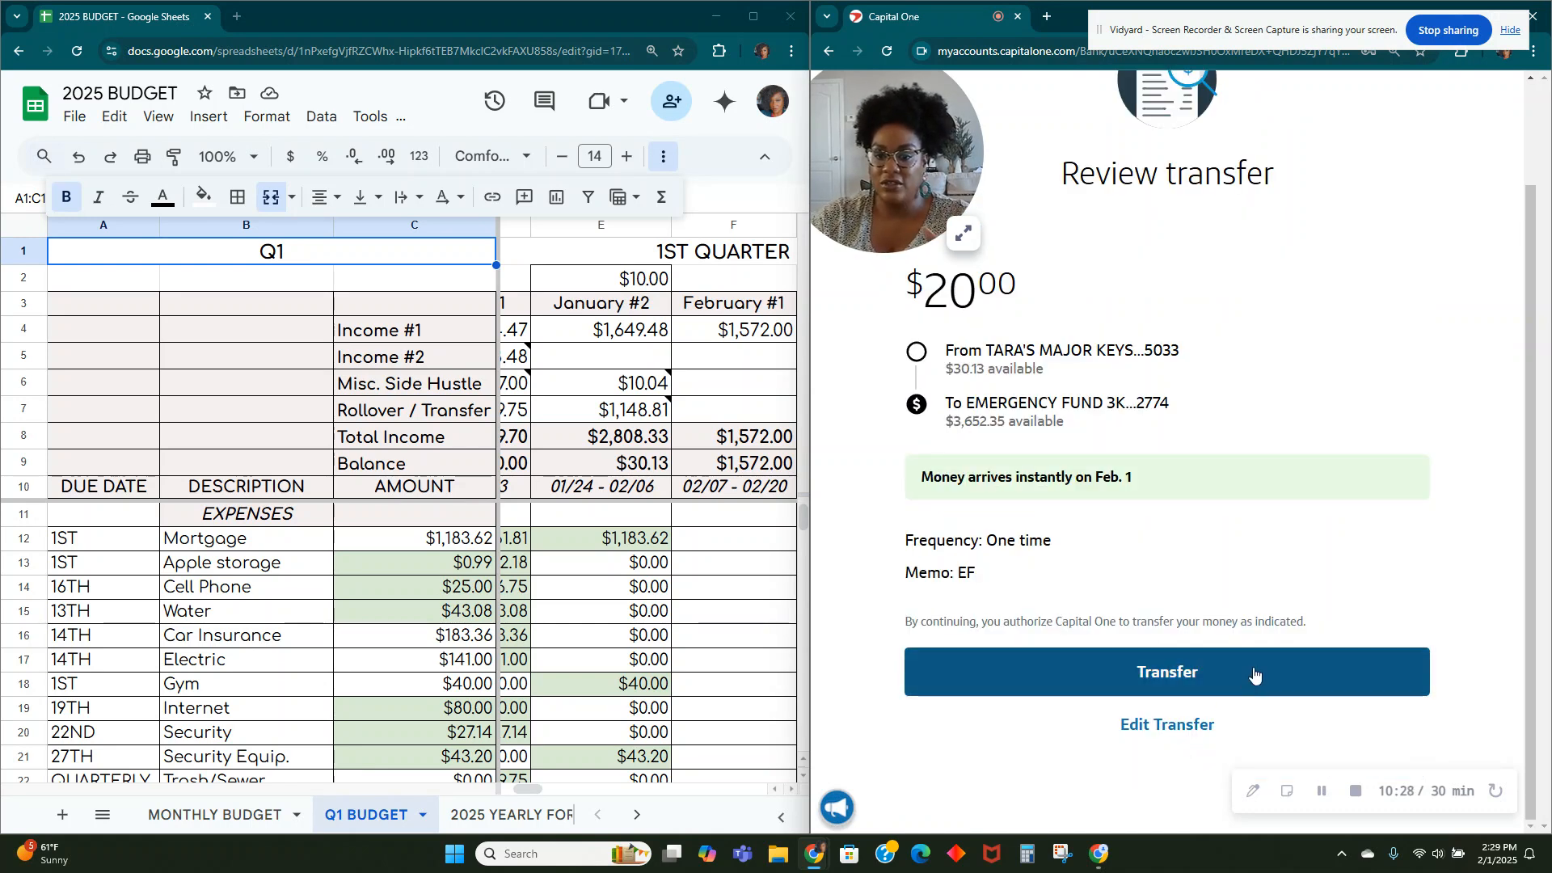
Step: Submit the $20.00 transfer to EMERGENCY FUND 3K and return to the main checking account
{"action": "left_click", "coordinate": [1221, 679]}
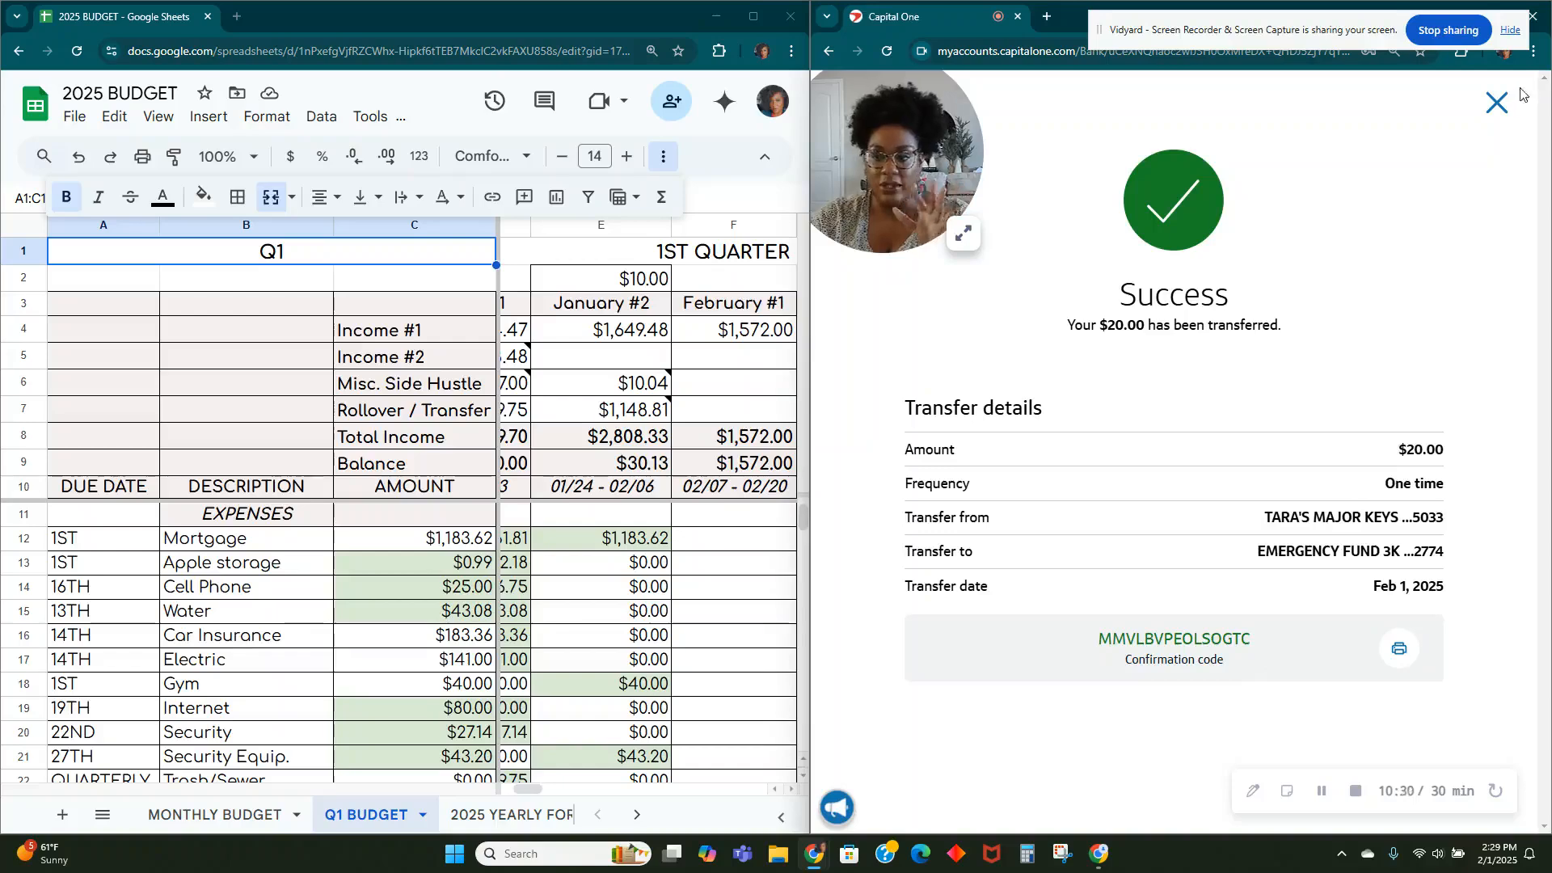
{"action": "left_click", "coordinate": [1502, 105]}
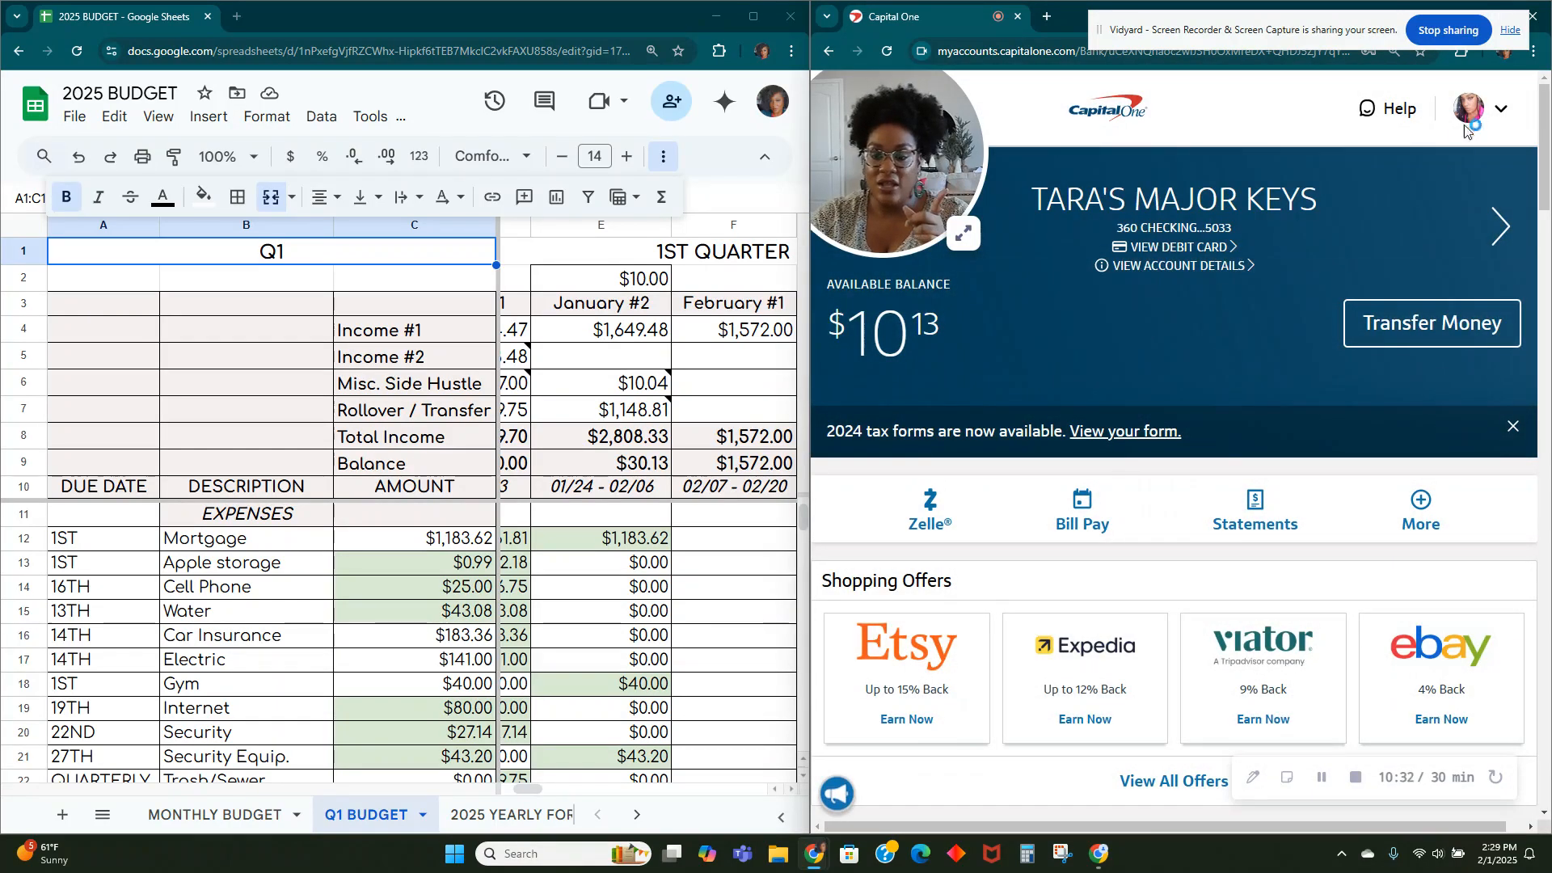
Step: Start a money transfer from the main checking account to the ALL THE THINGS account
{"action": "left_click", "coordinate": [1441, 338]}
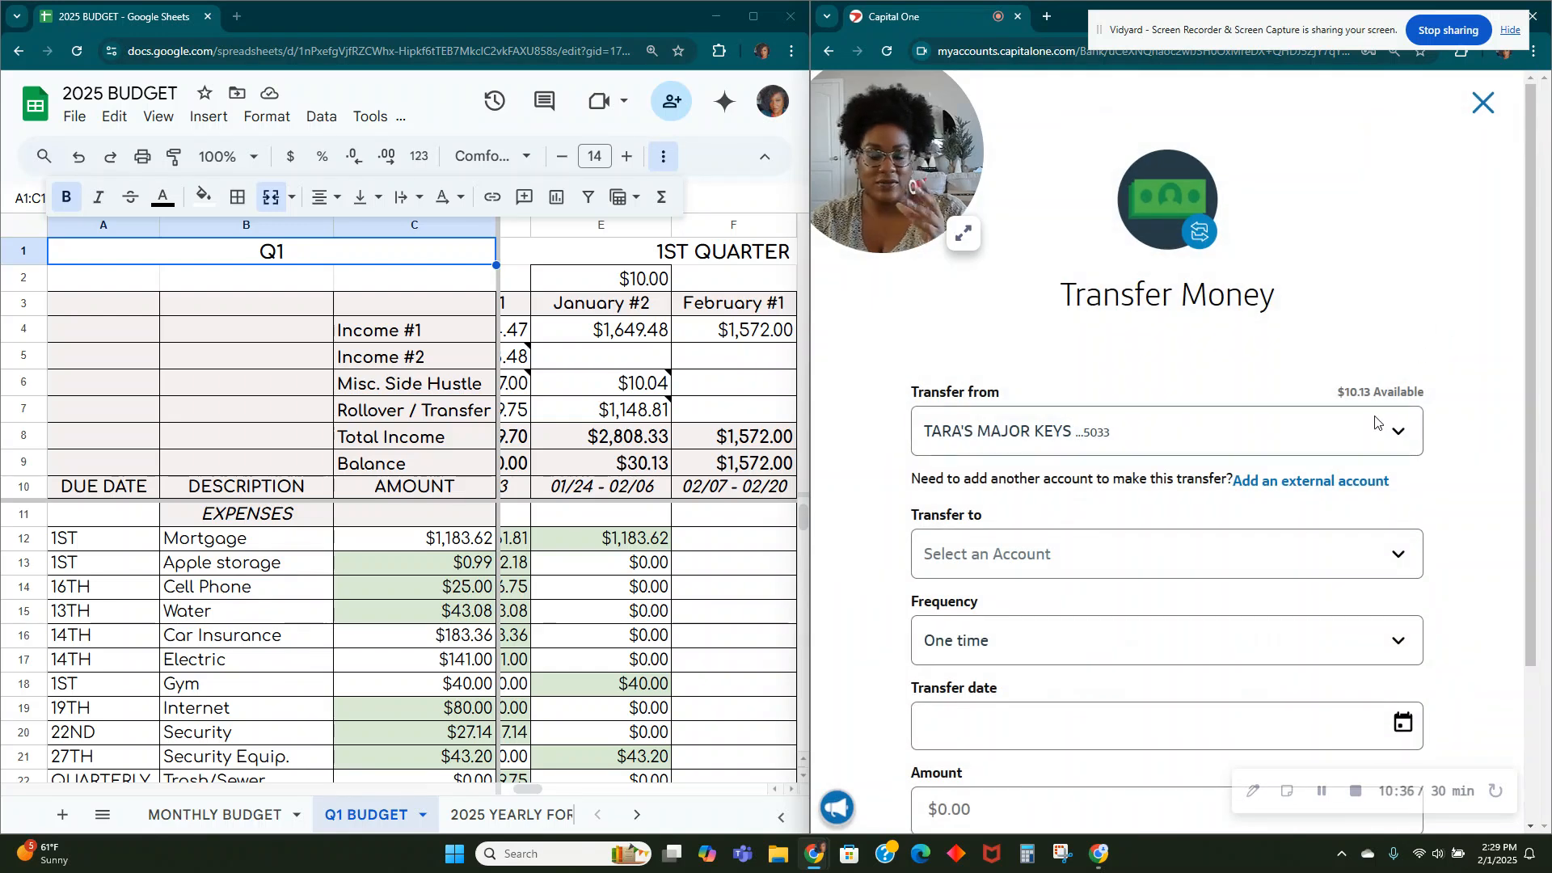
{"action": "left_click", "coordinate": [1372, 558]}
{"action": "scroll", "coordinate": [1247, 481], "scroll_direction": "down", "scroll_amount": 5}
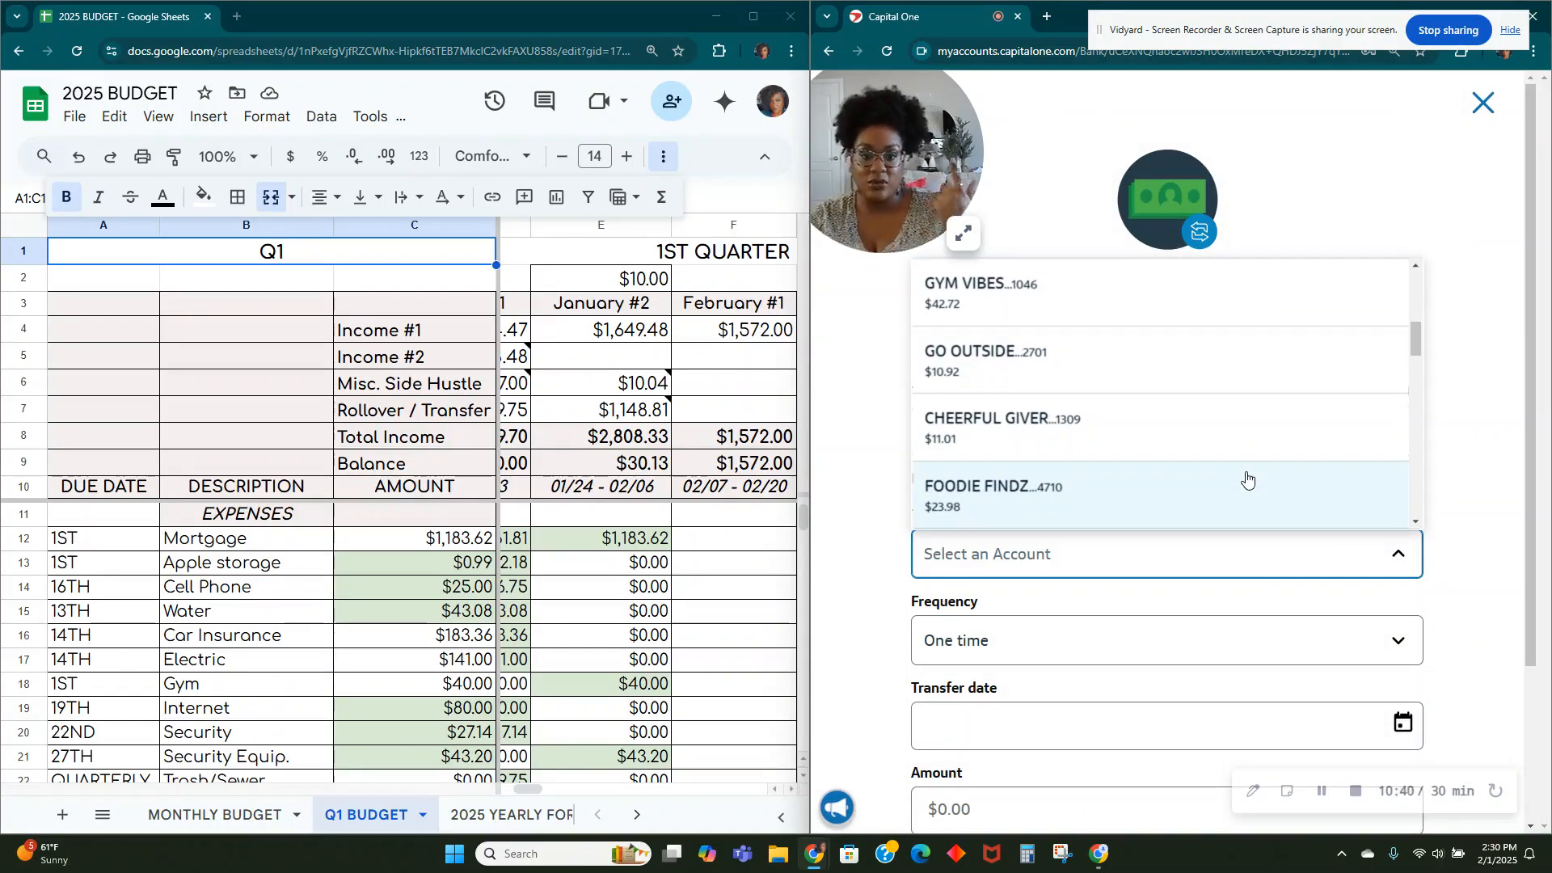
{"action": "scroll", "coordinate": [1248, 481], "scroll_direction": "up", "scroll_amount": 5}
{"action": "scroll", "coordinate": [1245, 477], "scroll_direction": "down", "scroll_amount": 7}
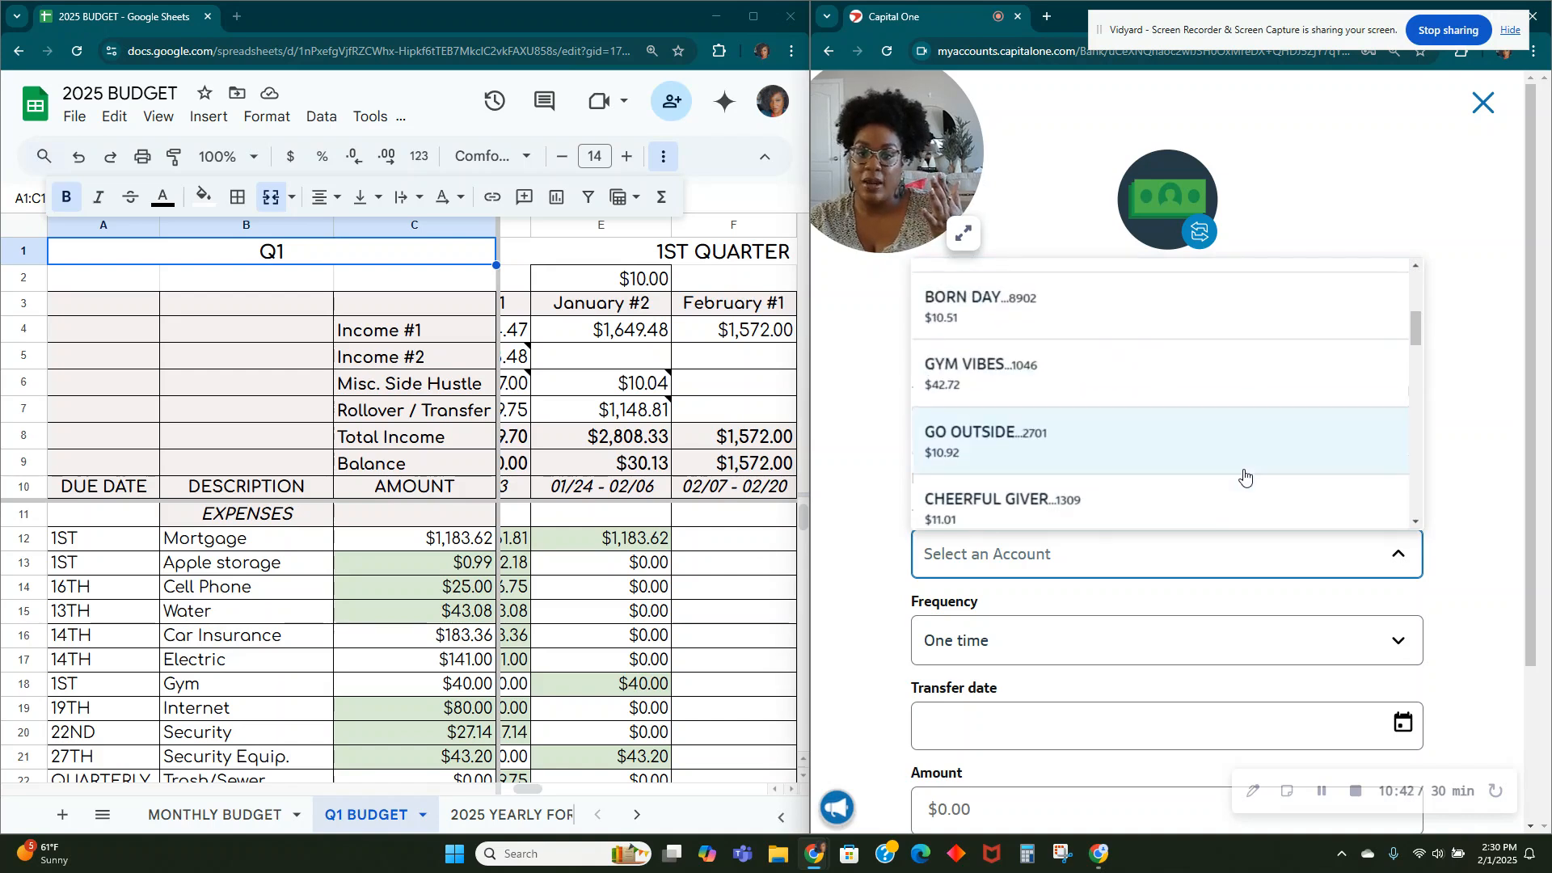
{"action": "scroll", "coordinate": [1245, 477], "scroll_direction": "down", "scroll_amount": 6}
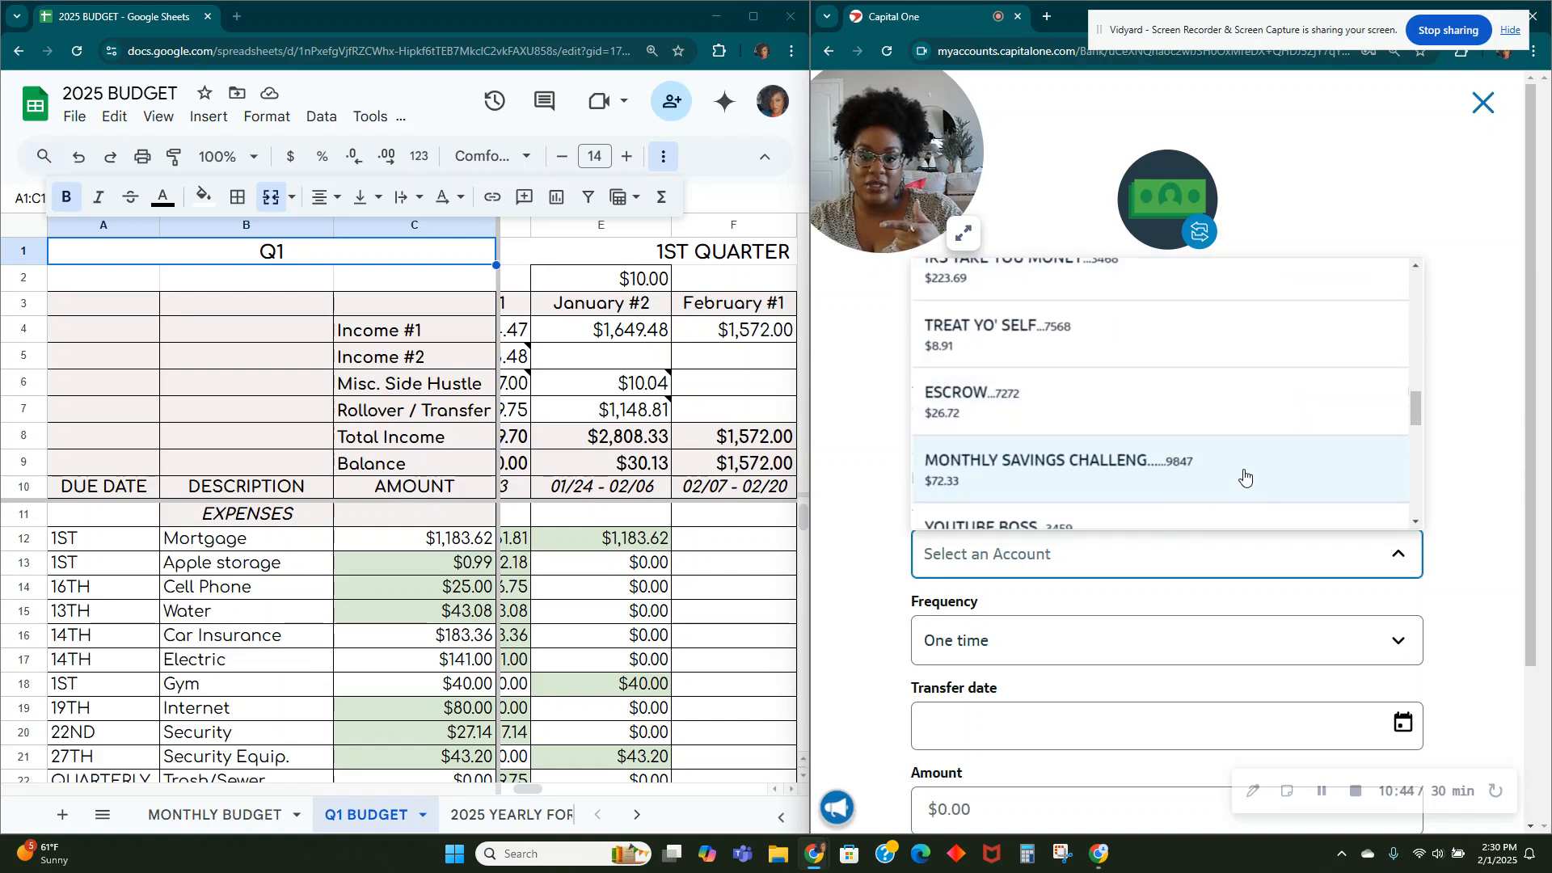
{"action": "scroll", "coordinate": [1245, 477], "scroll_direction": "down", "scroll_amount": 6}
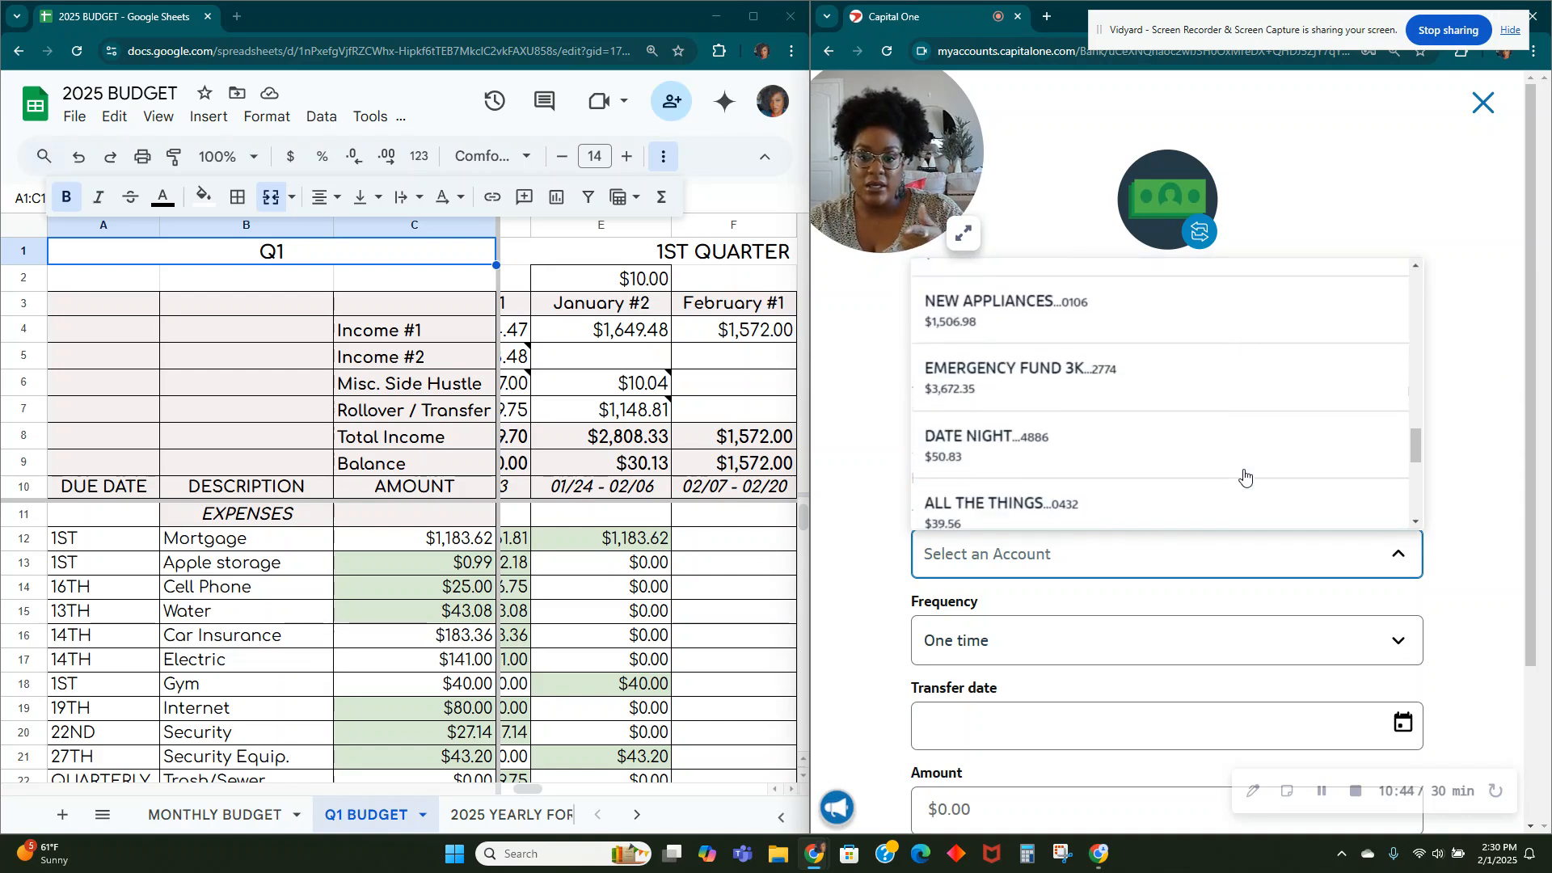
{"action": "left_click", "coordinate": [1230, 382]}
Step: Set the transfer amount to $10.04 with the memo ALL THE THINGS, submit it and return to the checking account
{"action": "scroll", "coordinate": [1228, 772], "scroll_direction": "down", "scroll_amount": 3}
{"action": "left_click", "coordinate": [1091, 618]}
{"action": "type", "text": "10.04"}
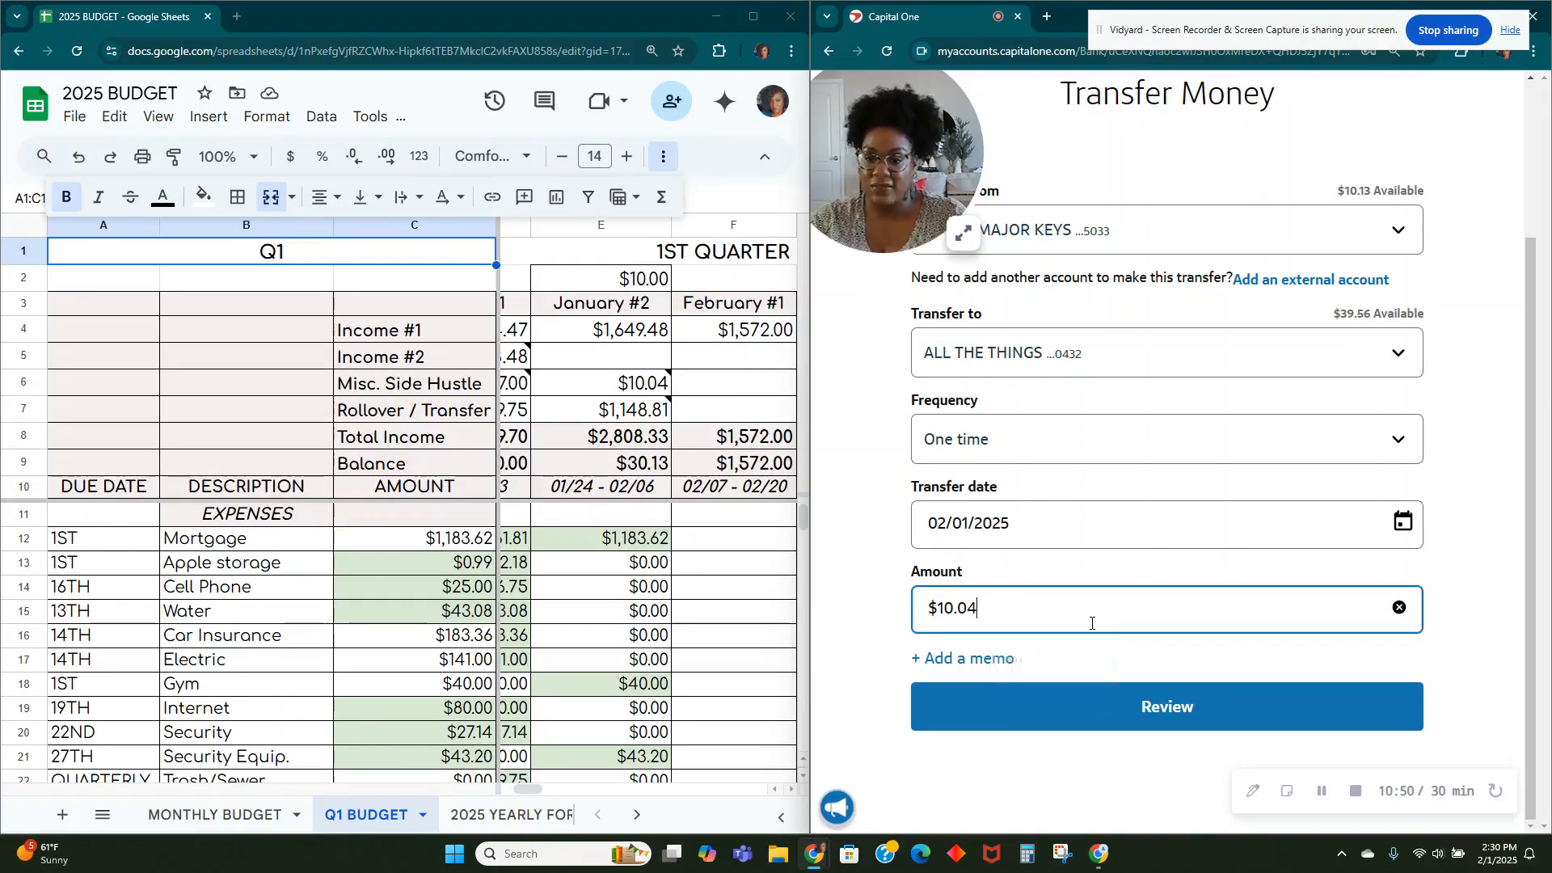
{"action": "left_click", "coordinate": [970, 659]}
{"action": "type", "text": "AL"}
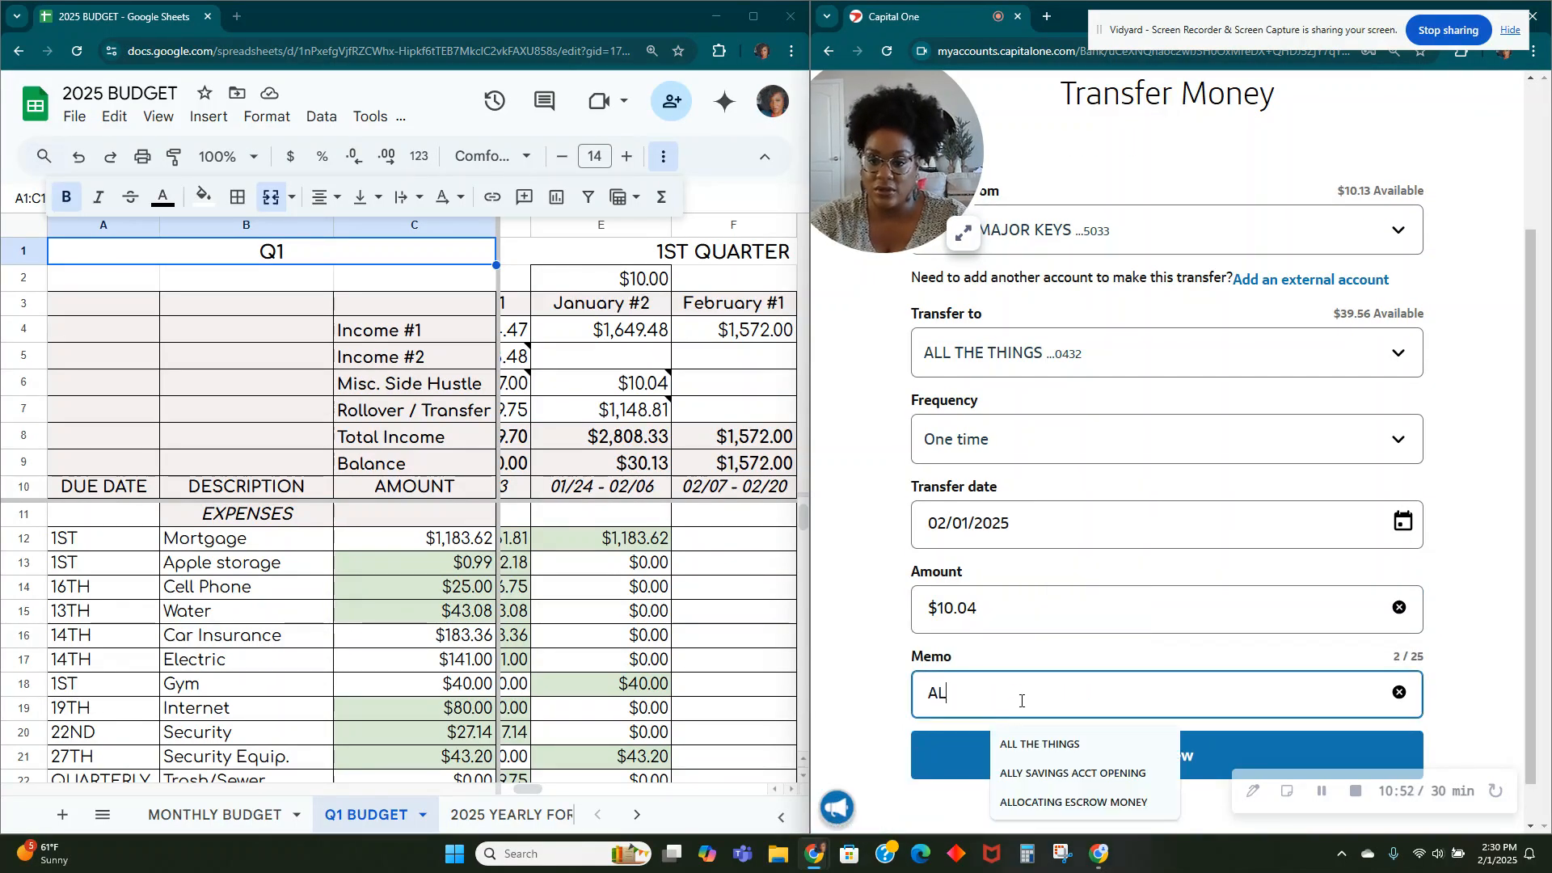
{"action": "left_click", "coordinate": [1040, 743]}
{"action": "left_click", "coordinate": [1007, 764]}
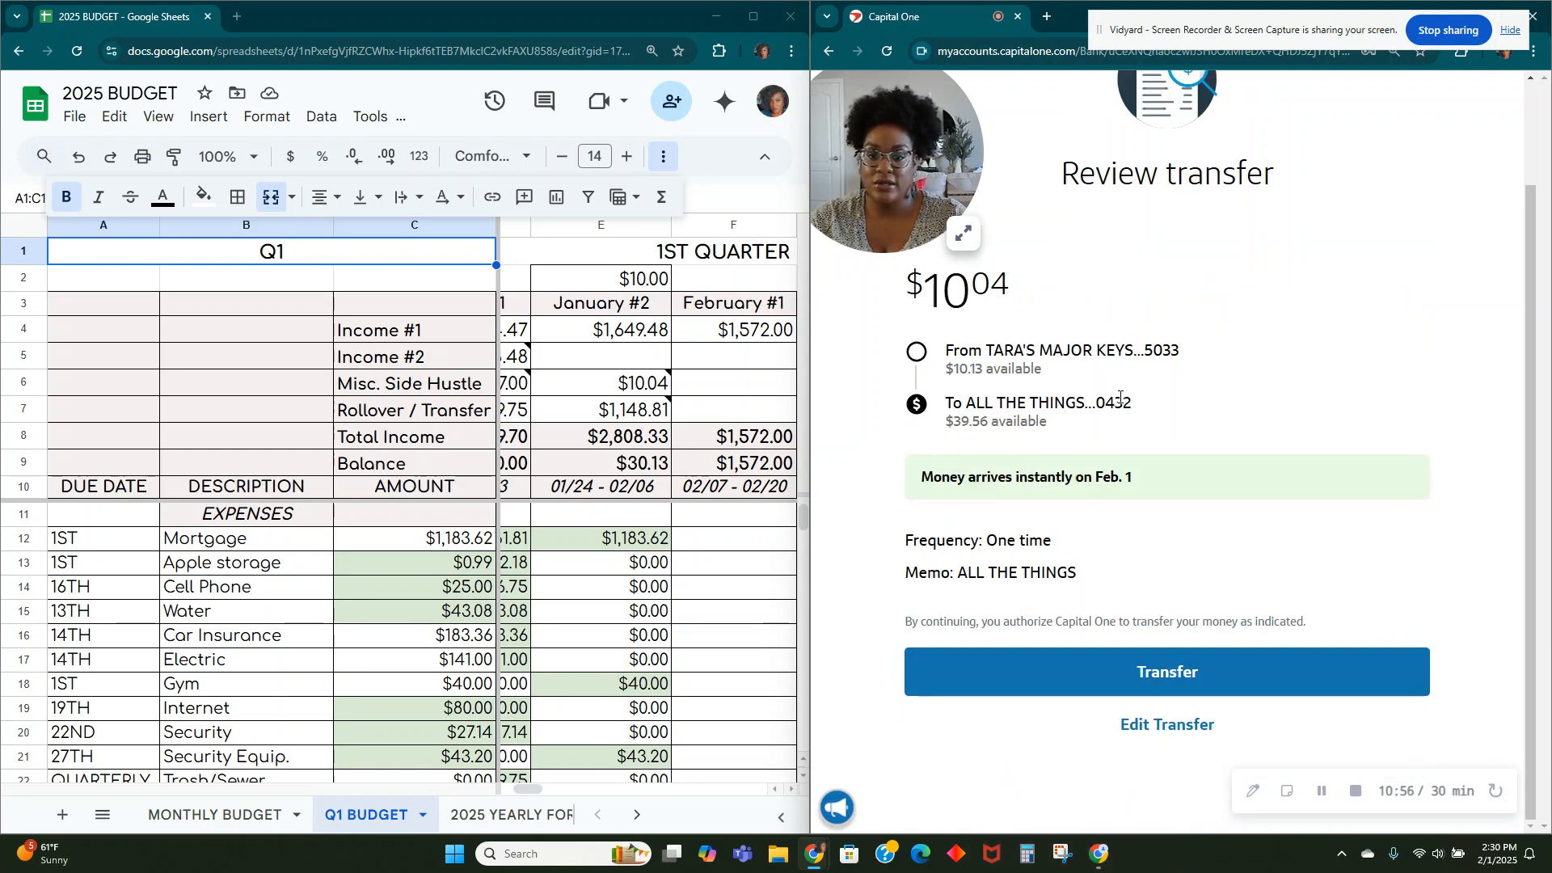
{"action": "left_click", "coordinate": [1158, 663]}
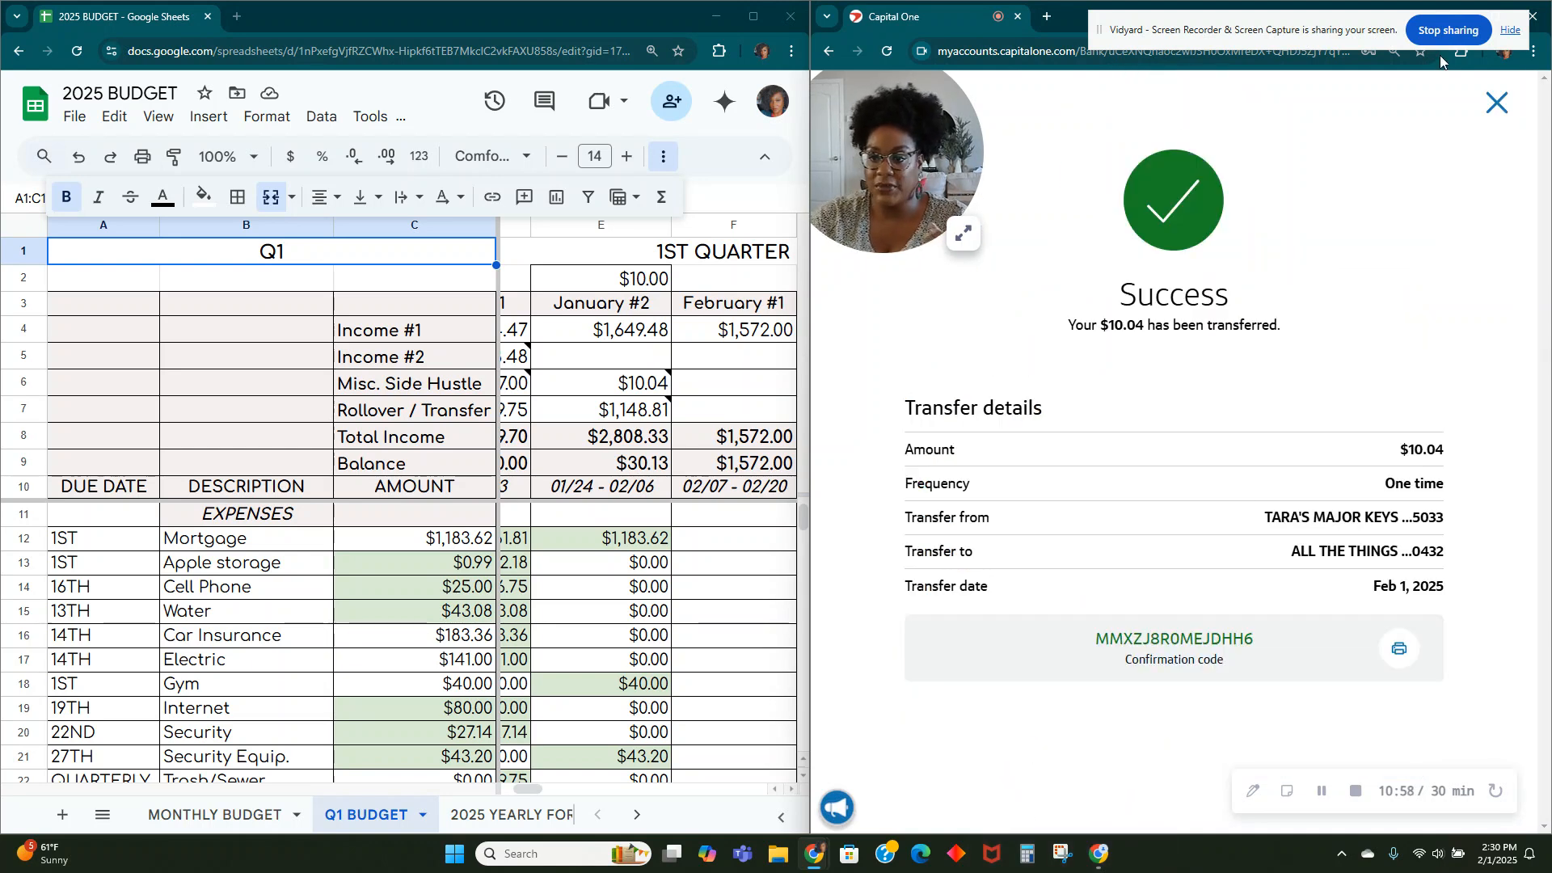
{"action": "left_click", "coordinate": [1495, 106]}
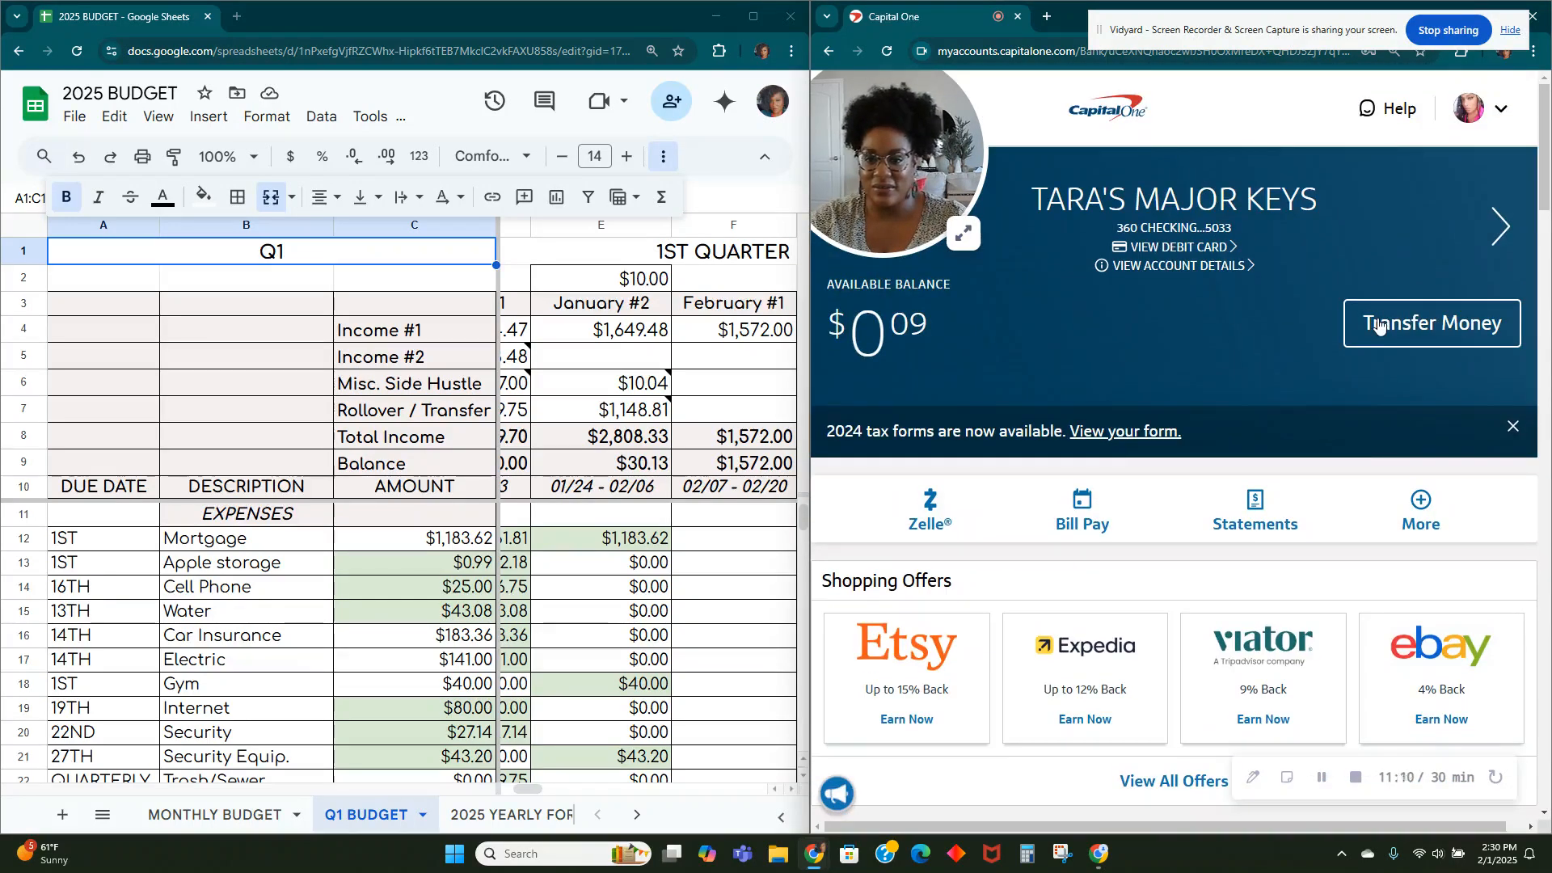
Step: Start another transfer from the main checking account, choosing EMERGENCY FUND 3K as the receiving account
{"action": "left_click", "coordinate": [1380, 323]}
{"action": "left_click", "coordinate": [1358, 543]}
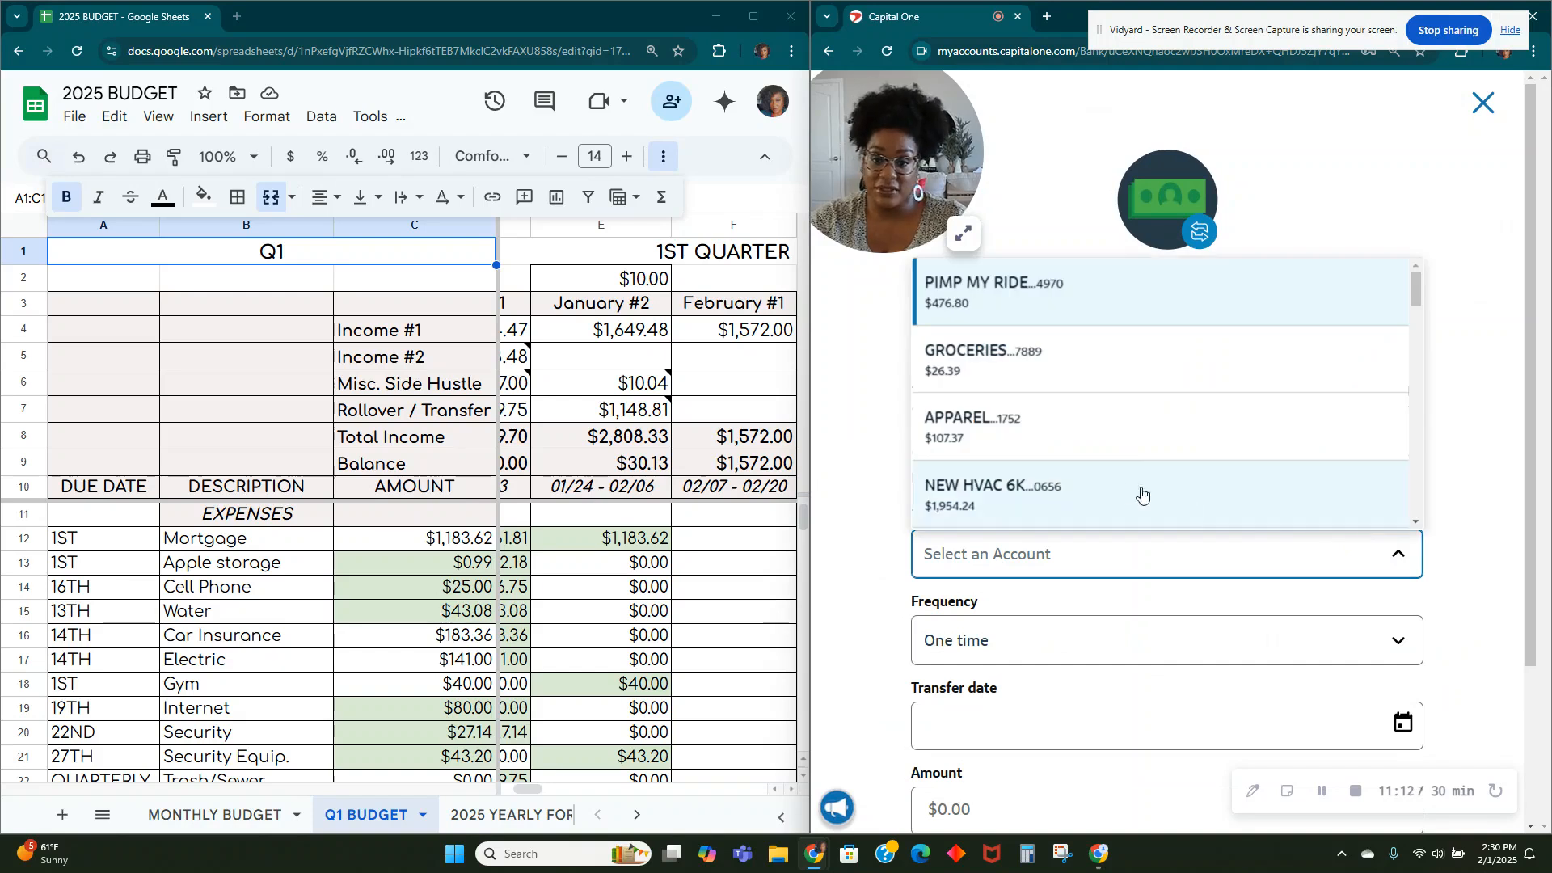
{"action": "scroll", "coordinate": [1118, 459], "scroll_direction": "down", "scroll_amount": 8}
{"action": "scroll", "coordinate": [1118, 459], "scroll_direction": "down", "scroll_amount": 5}
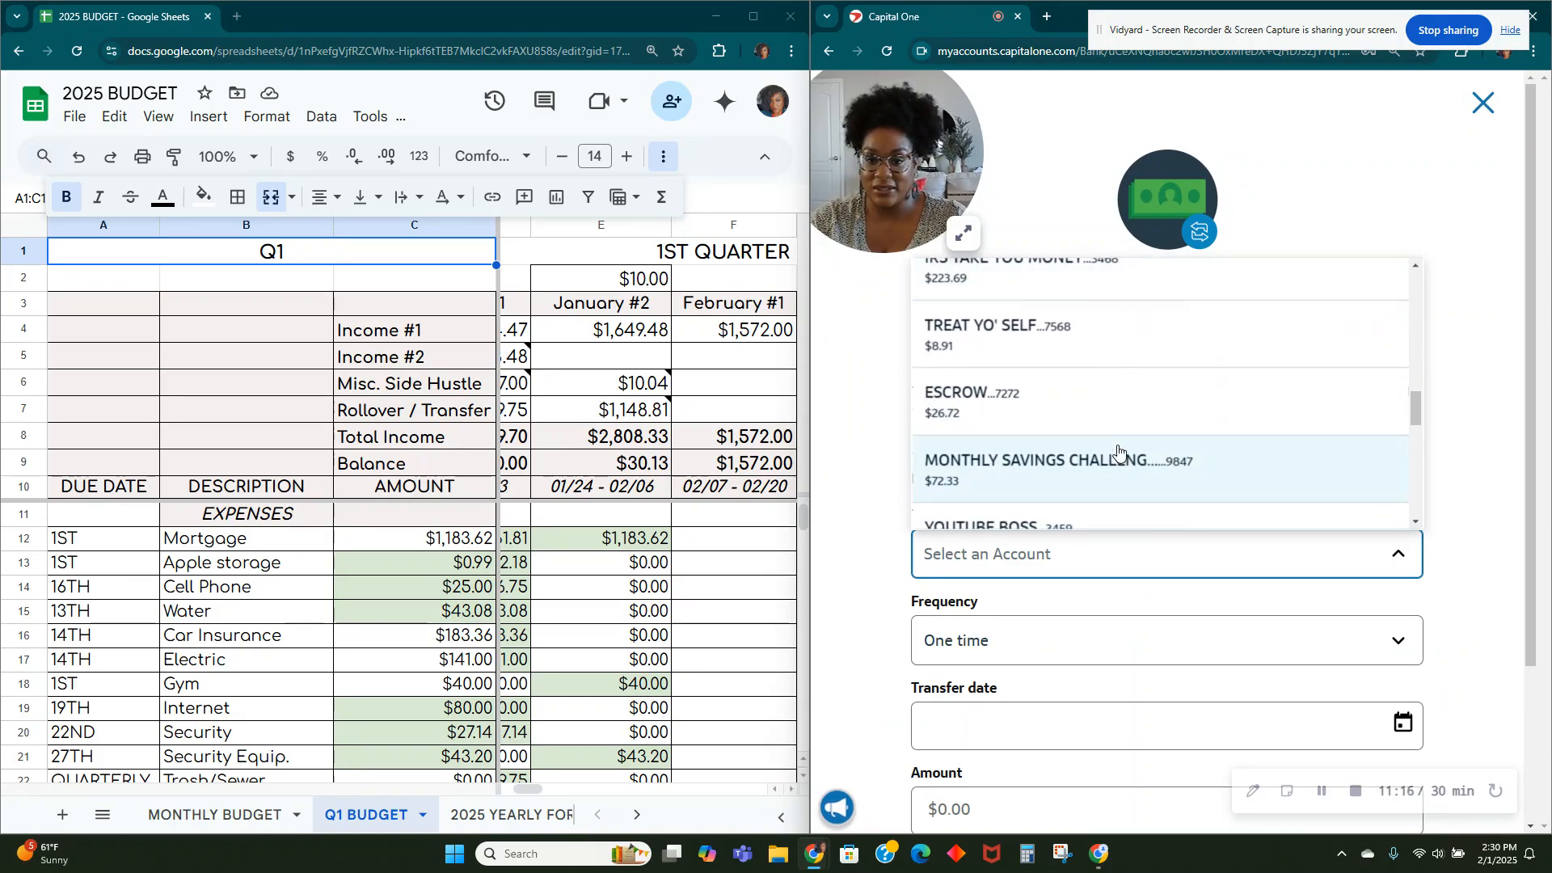
{"action": "scroll", "coordinate": [1122, 423], "scroll_direction": "down", "scroll_amount": 5}
{"action": "left_click", "coordinate": [1147, 340]}
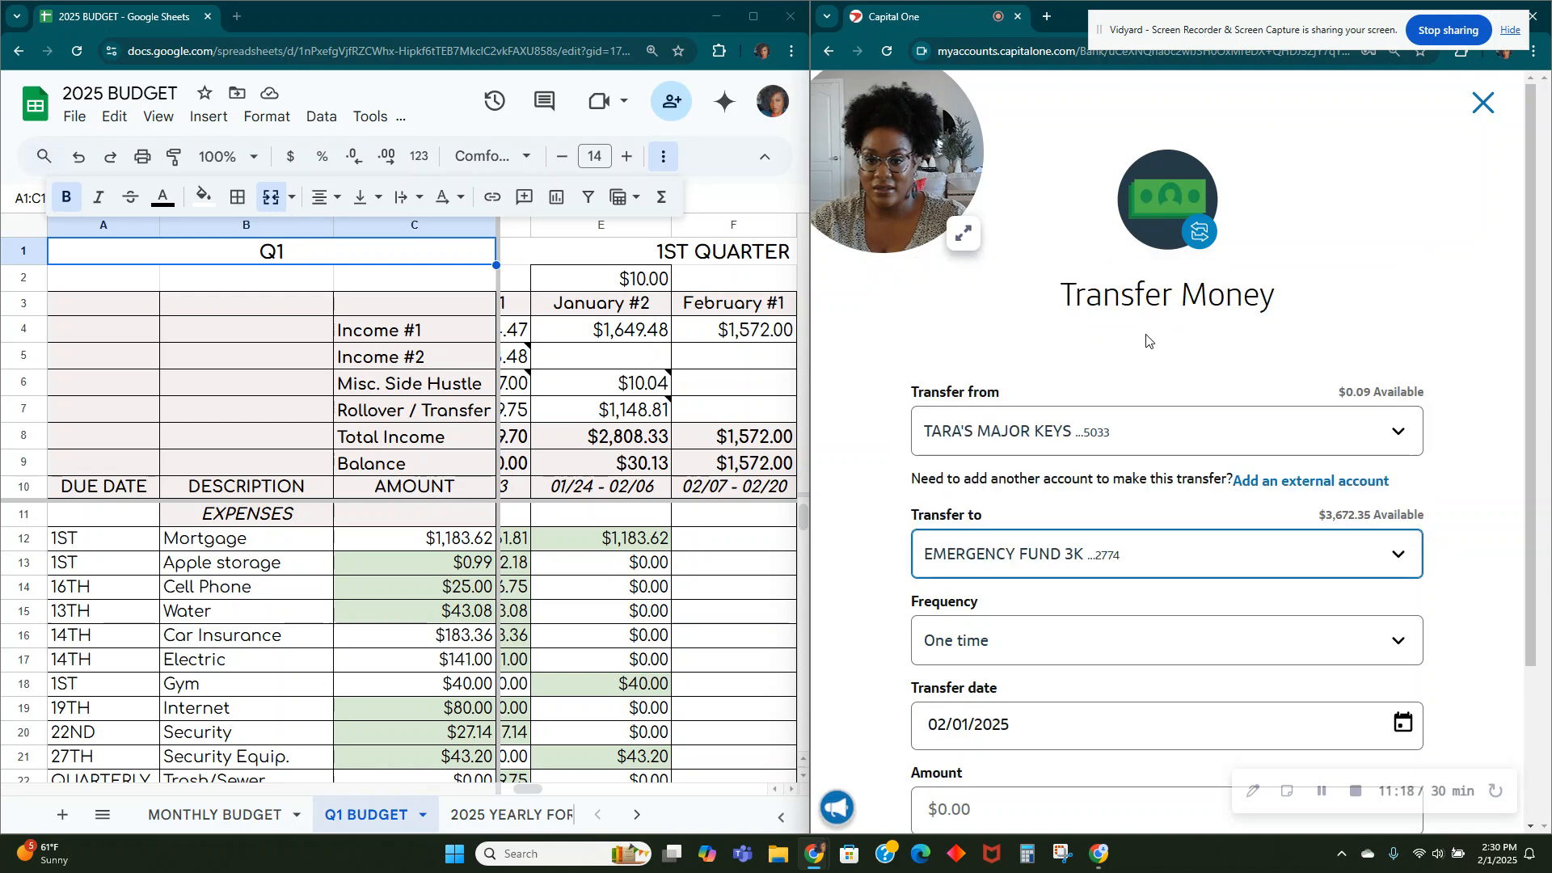
Step: Set the transfer amount to $0.09 with the memo EF, submit it and close the confirmation
{"action": "scroll", "coordinate": [1149, 635], "scroll_direction": "down", "scroll_amount": 3}
{"action": "left_click", "coordinate": [1090, 603]}
{"action": "type", "text": "0.09"}
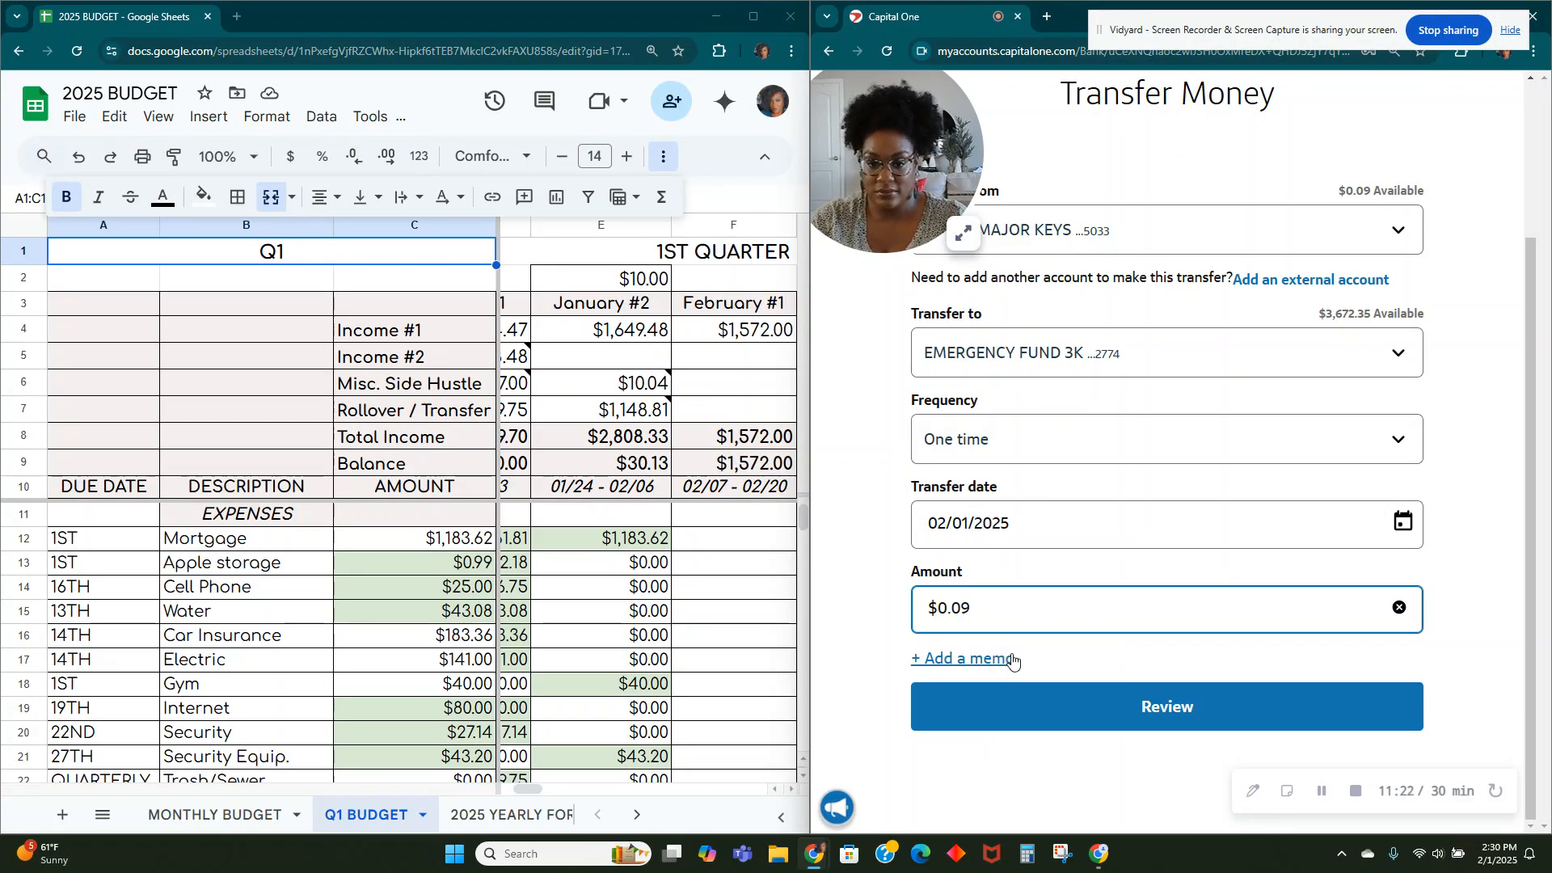
{"action": "left_click", "coordinate": [1012, 657]}
{"action": "left_click", "coordinate": [1015, 683]}
{"action": "type", "text": "EF"}
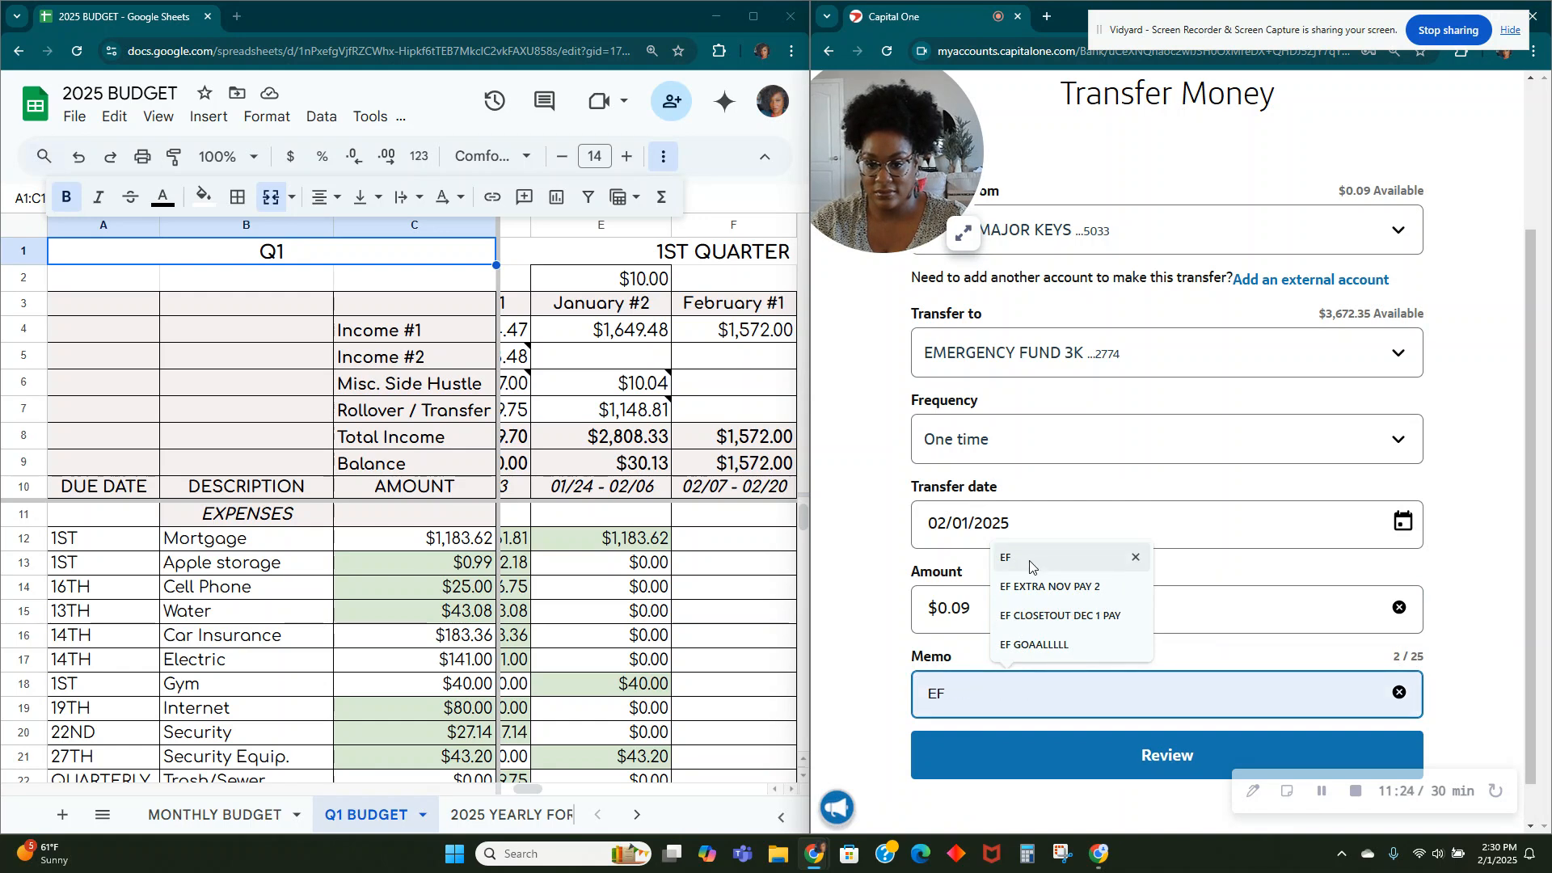
{"action": "left_click", "coordinate": [1038, 762]}
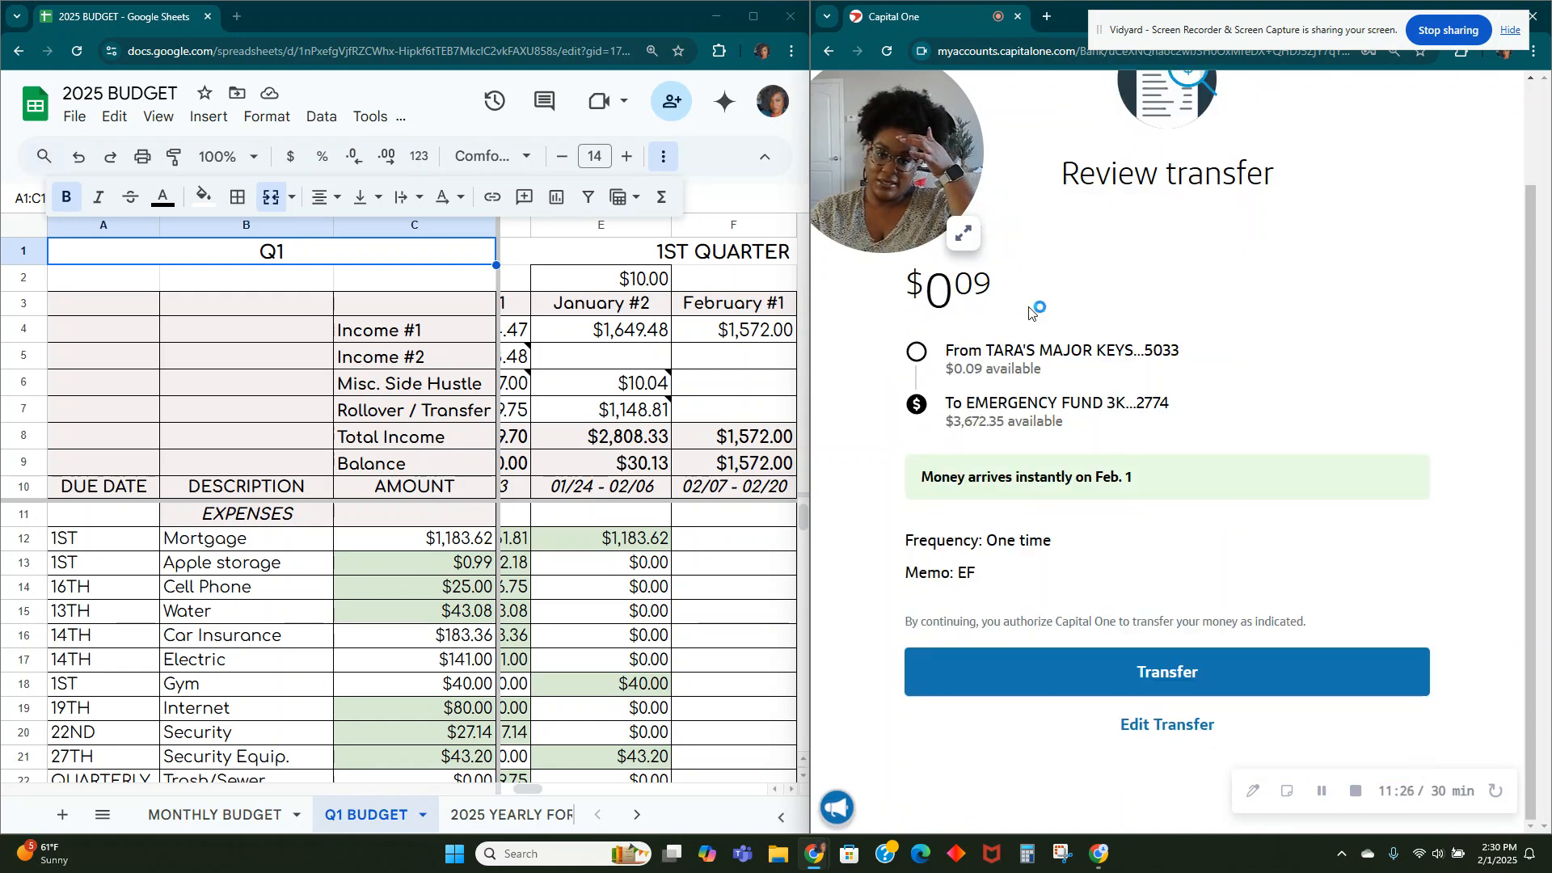
{"action": "left_click", "coordinate": [1083, 675]}
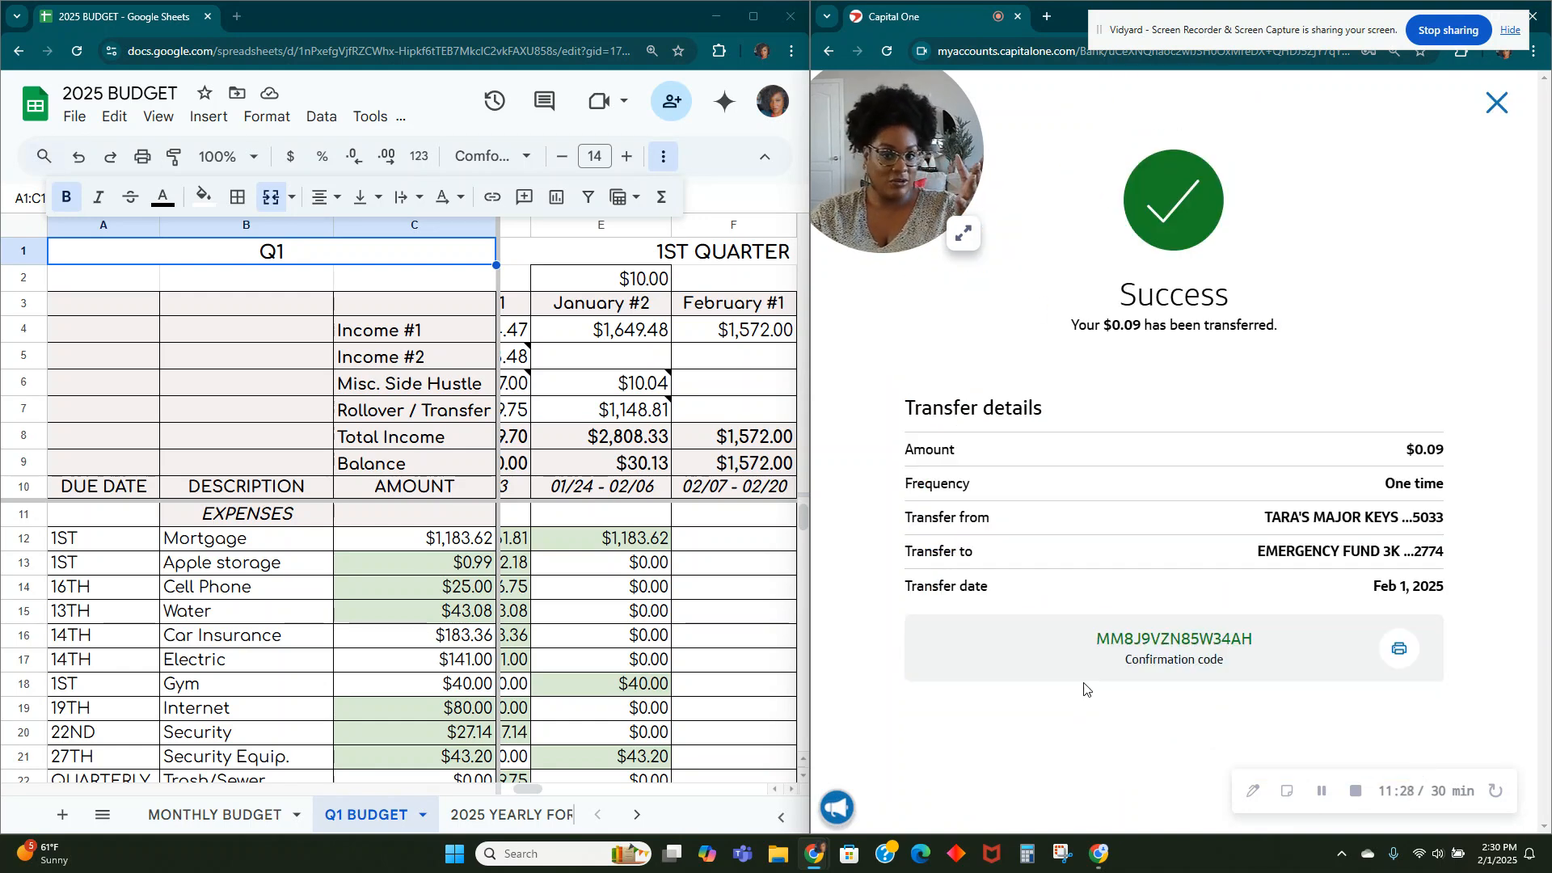
{"action": "left_click", "coordinate": [1497, 102]}
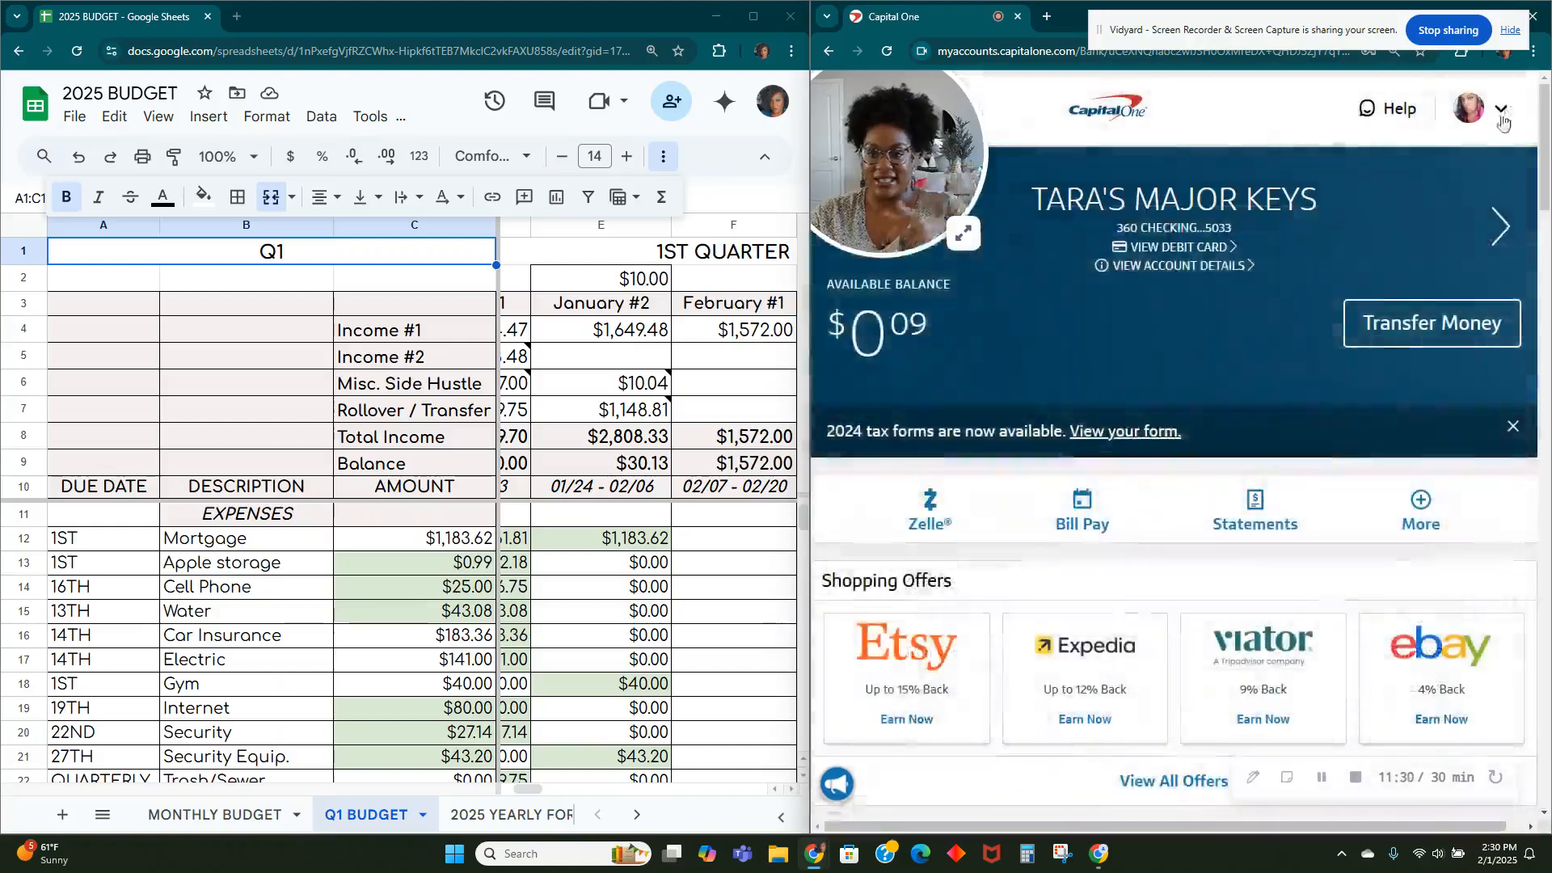
Step: In the Q1 budget, set the January #2 amount of the Emergency Fund row to =20+20.09
{"action": "left_click", "coordinate": [595, 645]}
{"action": "scroll", "coordinate": [602, 663], "scroll_direction": "down", "scroll_amount": 2}
{"action": "scroll", "coordinate": [607, 655], "scroll_direction": "up", "scroll_amount": 2}
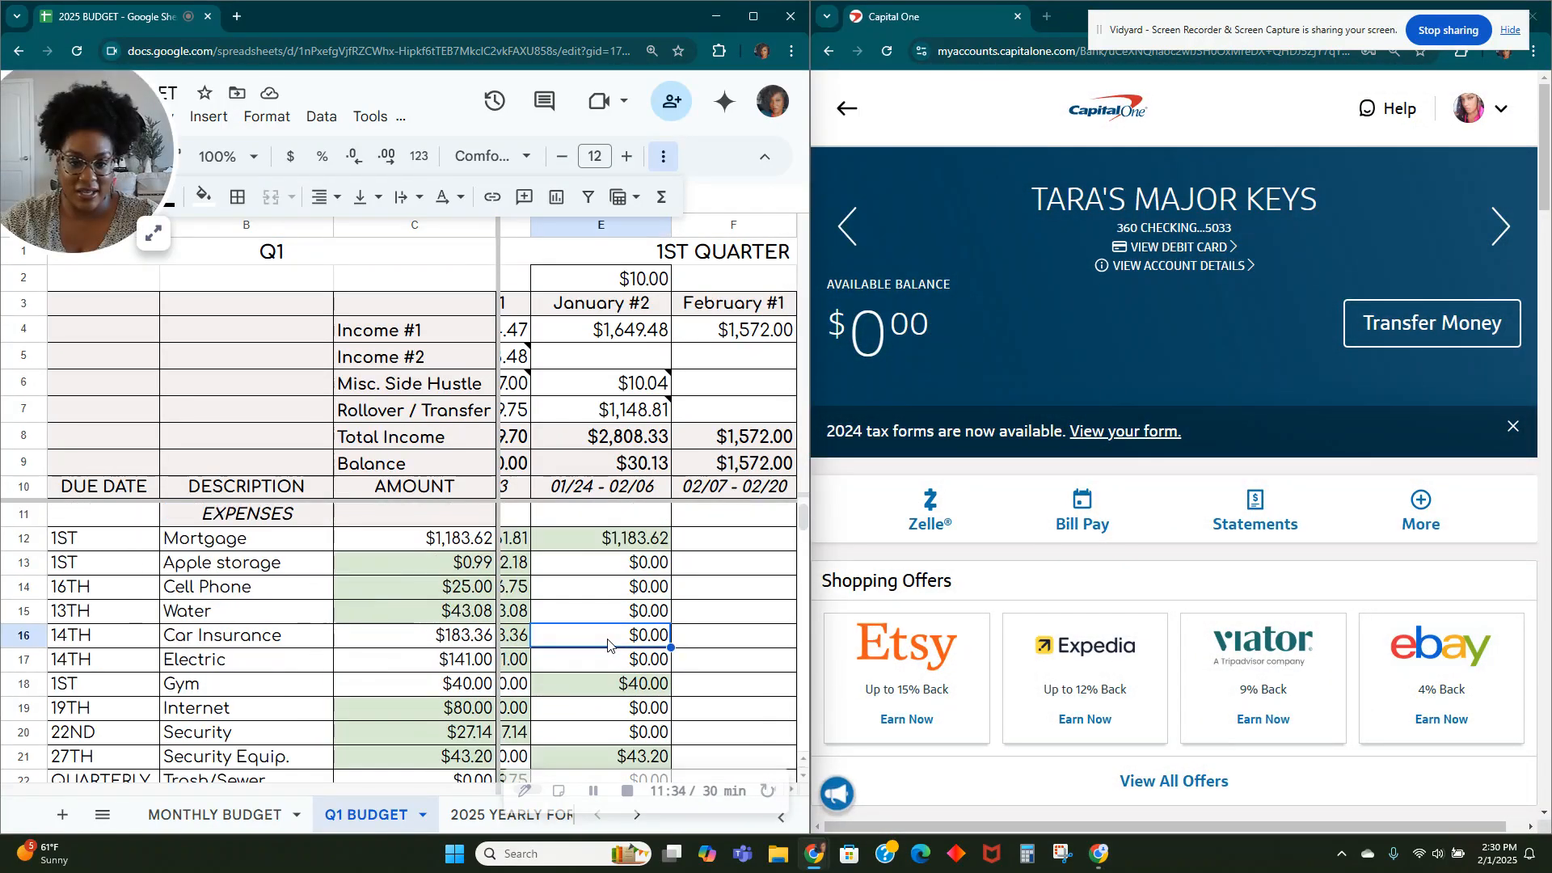
{"action": "scroll", "coordinate": [609, 647], "scroll_direction": "down", "scroll_amount": 6}
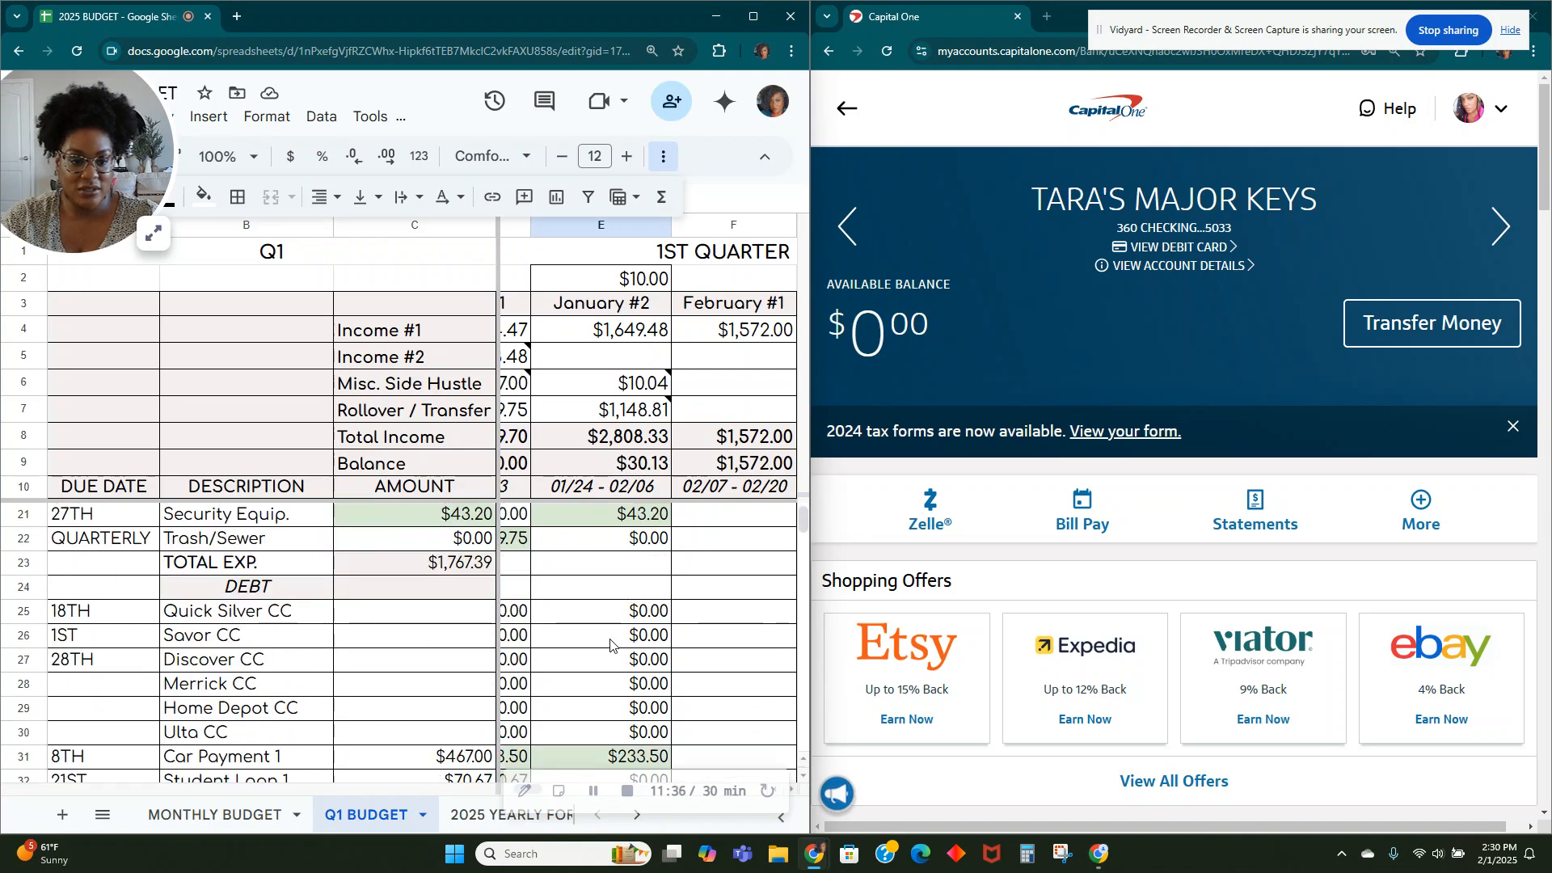
{"action": "scroll", "coordinate": [610, 644], "scroll_direction": "down", "scroll_amount": 4}
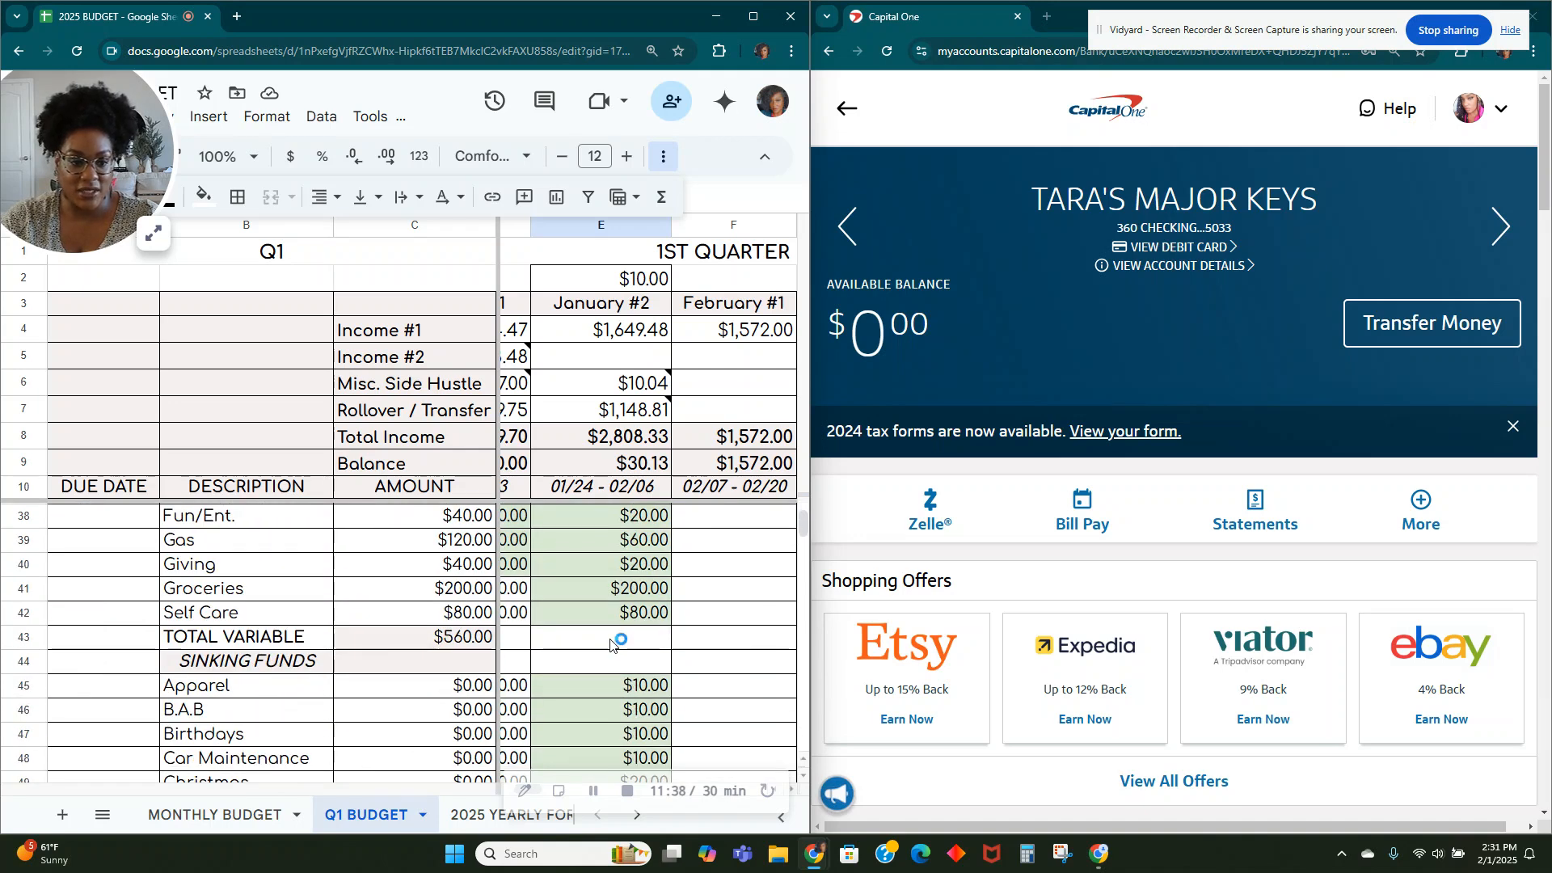
{"action": "scroll", "coordinate": [610, 644], "scroll_direction": "down", "scroll_amount": 2}
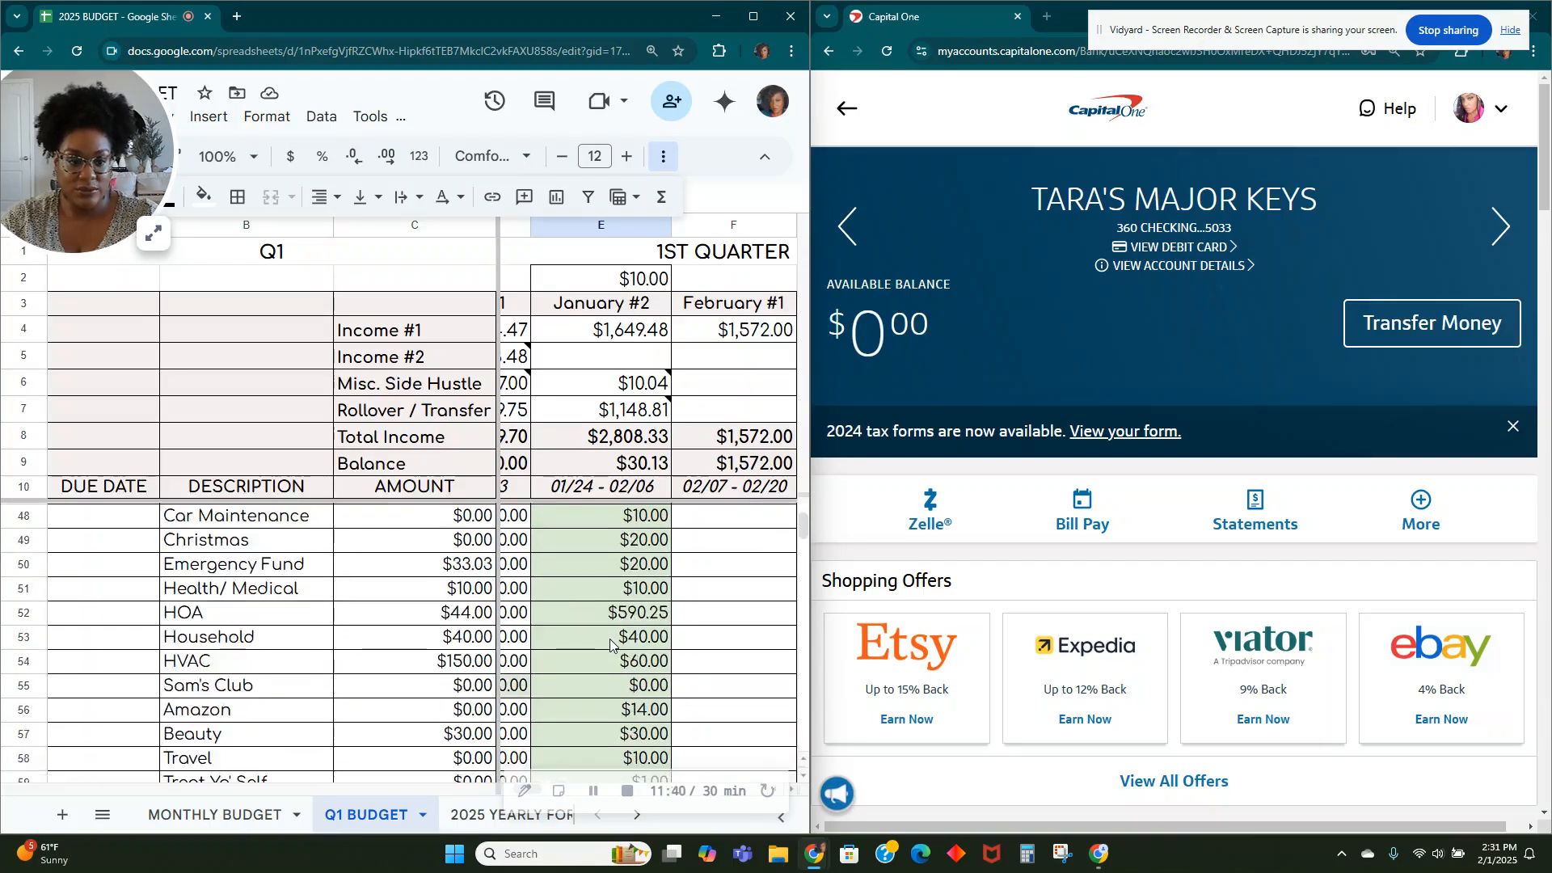
{"action": "scroll", "coordinate": [610, 644], "scroll_direction": "down", "scroll_amount": 1}
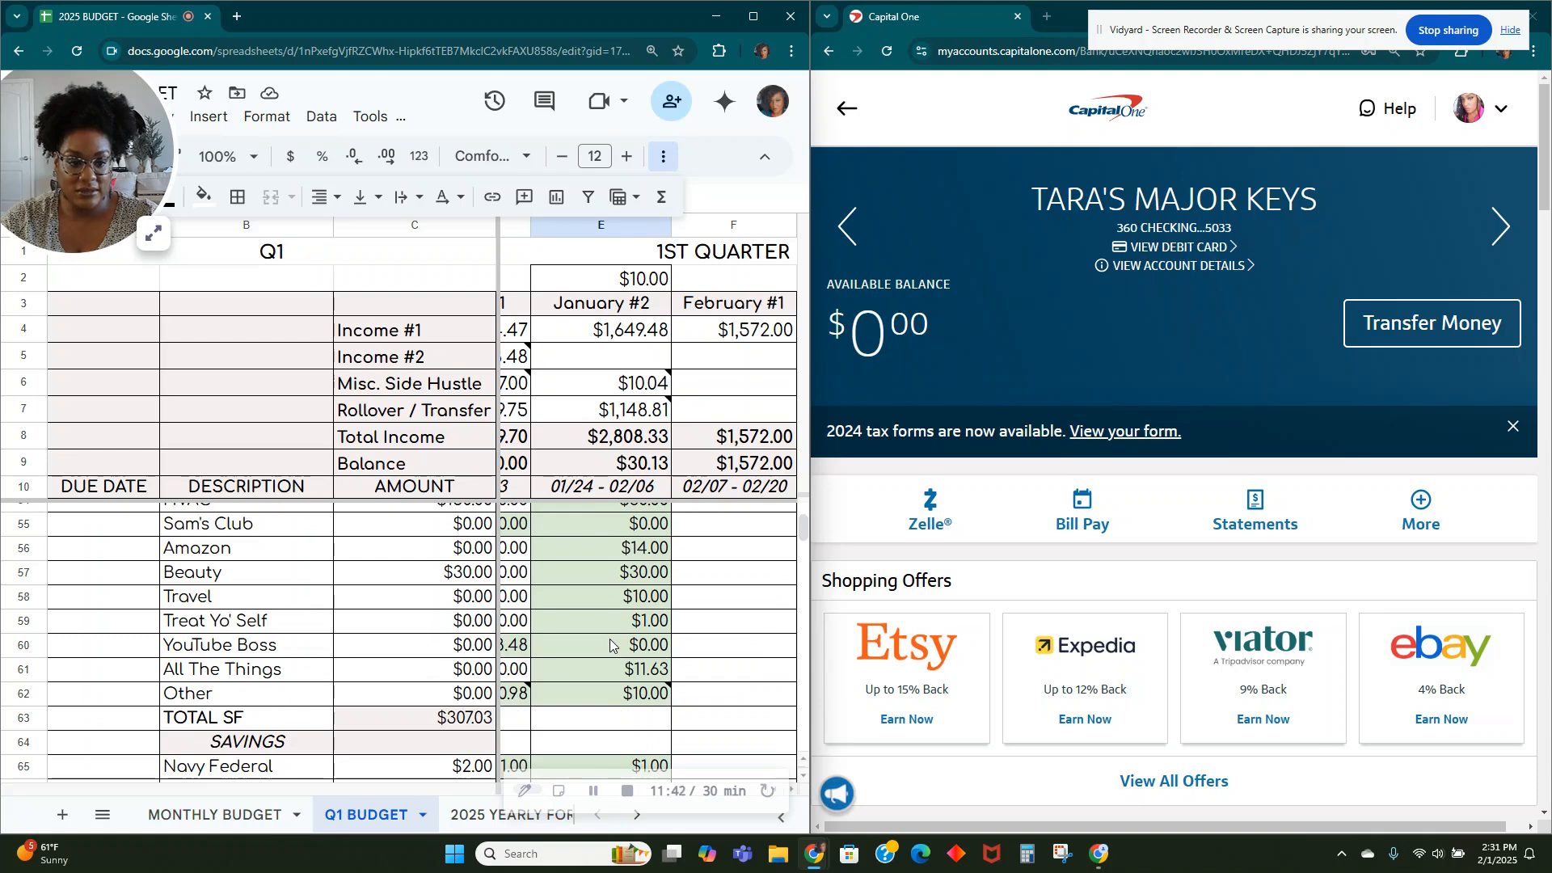
{"action": "scroll", "coordinate": [610, 644], "scroll_direction": "up", "scroll_amount": 3}
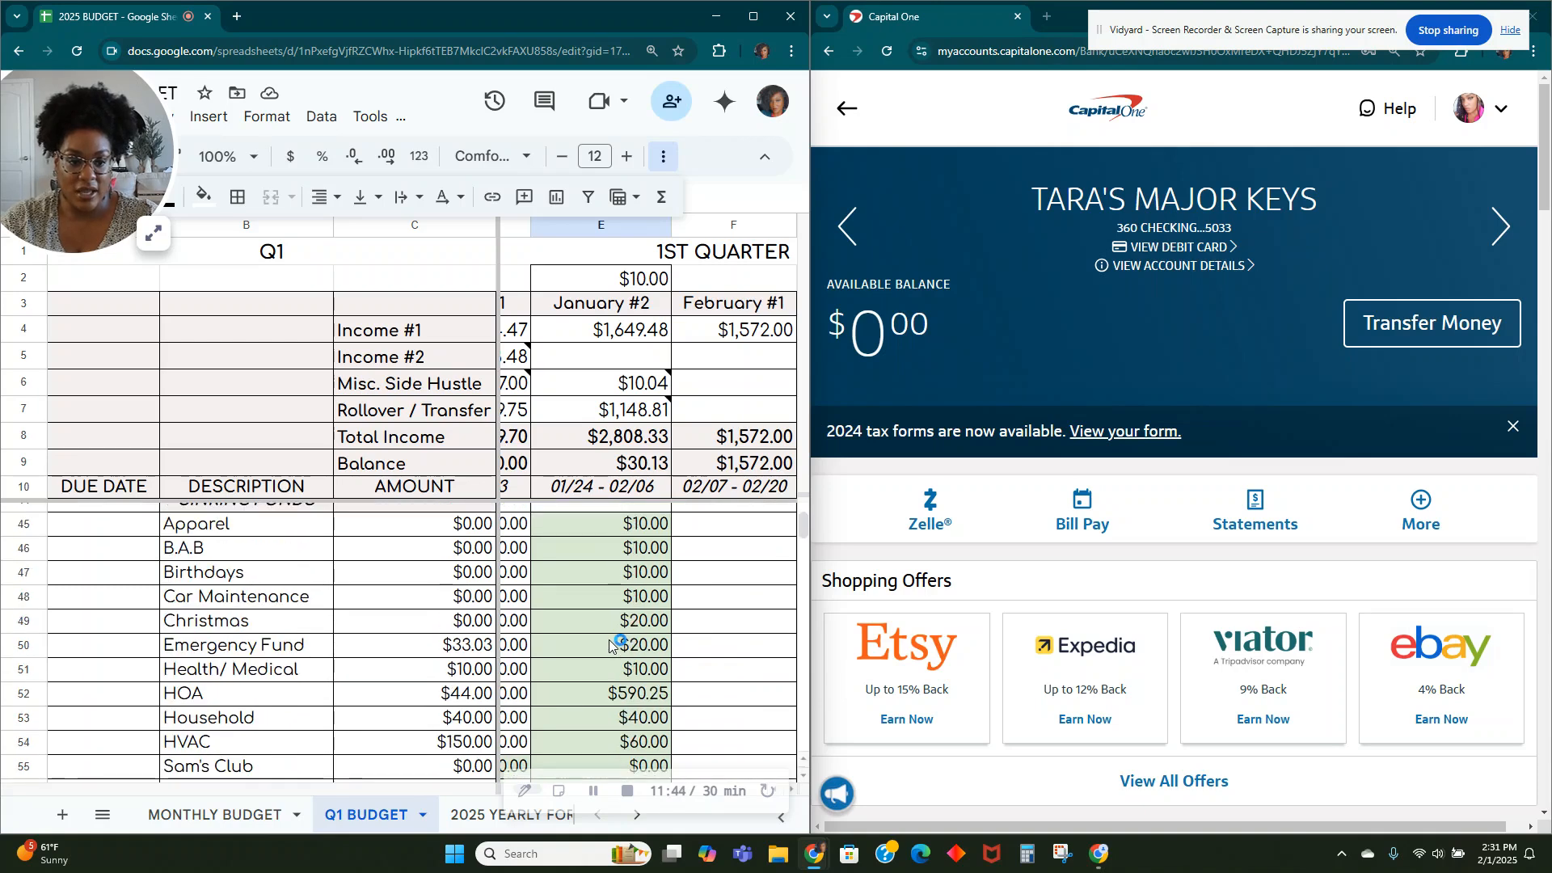
{"action": "scroll", "coordinate": [606, 646], "scroll_direction": "up", "scroll_amount": 1}
{"action": "scroll", "coordinate": [586, 656], "scroll_direction": "down", "scroll_amount": 1}
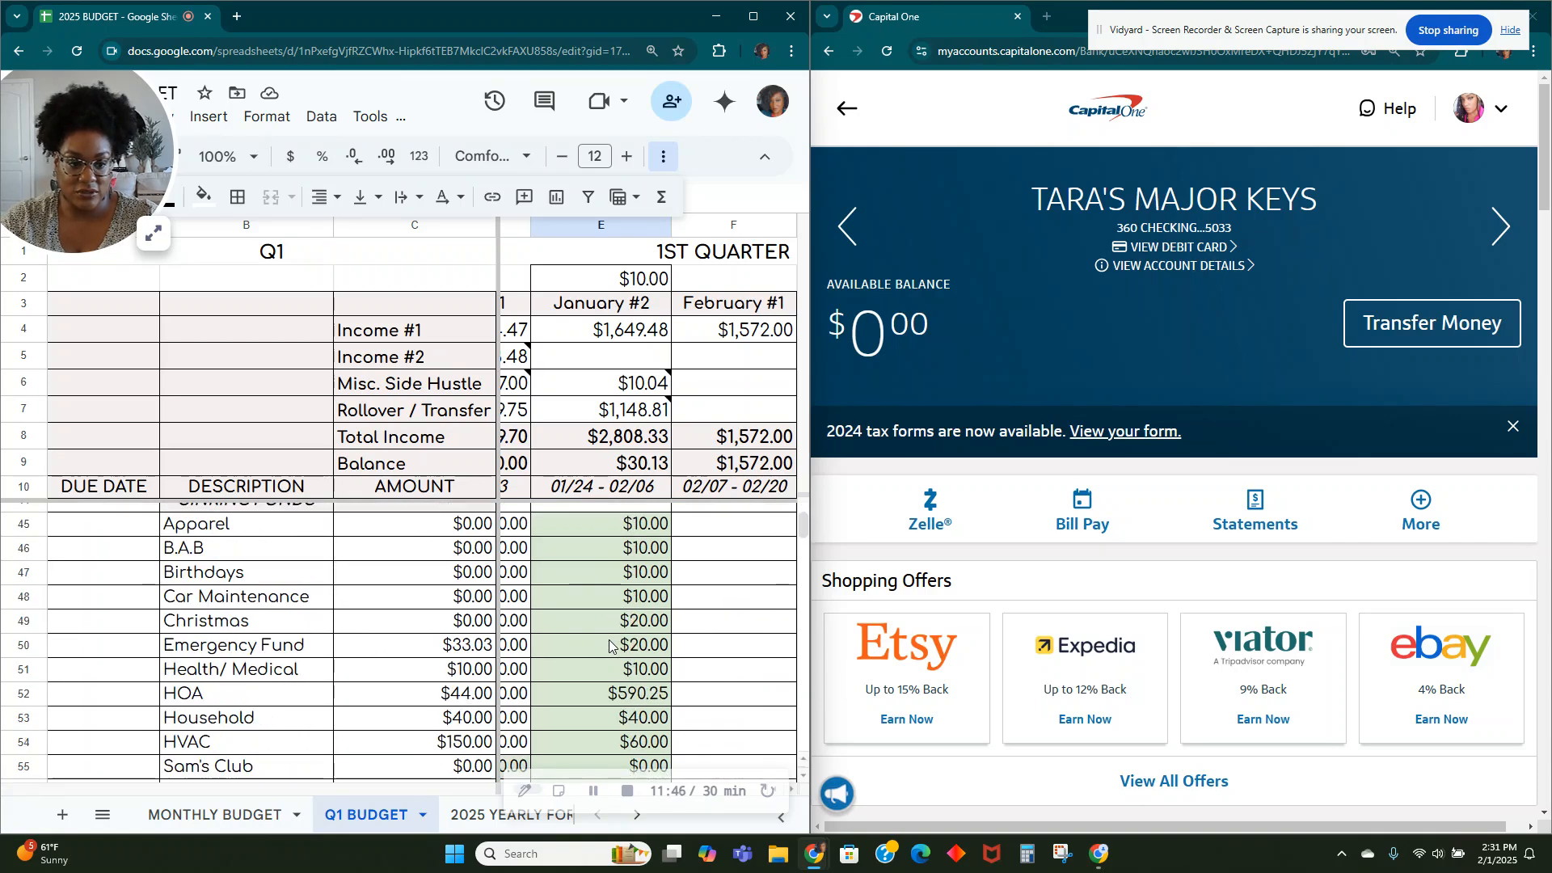
{"action": "left_click", "coordinate": [608, 651]}
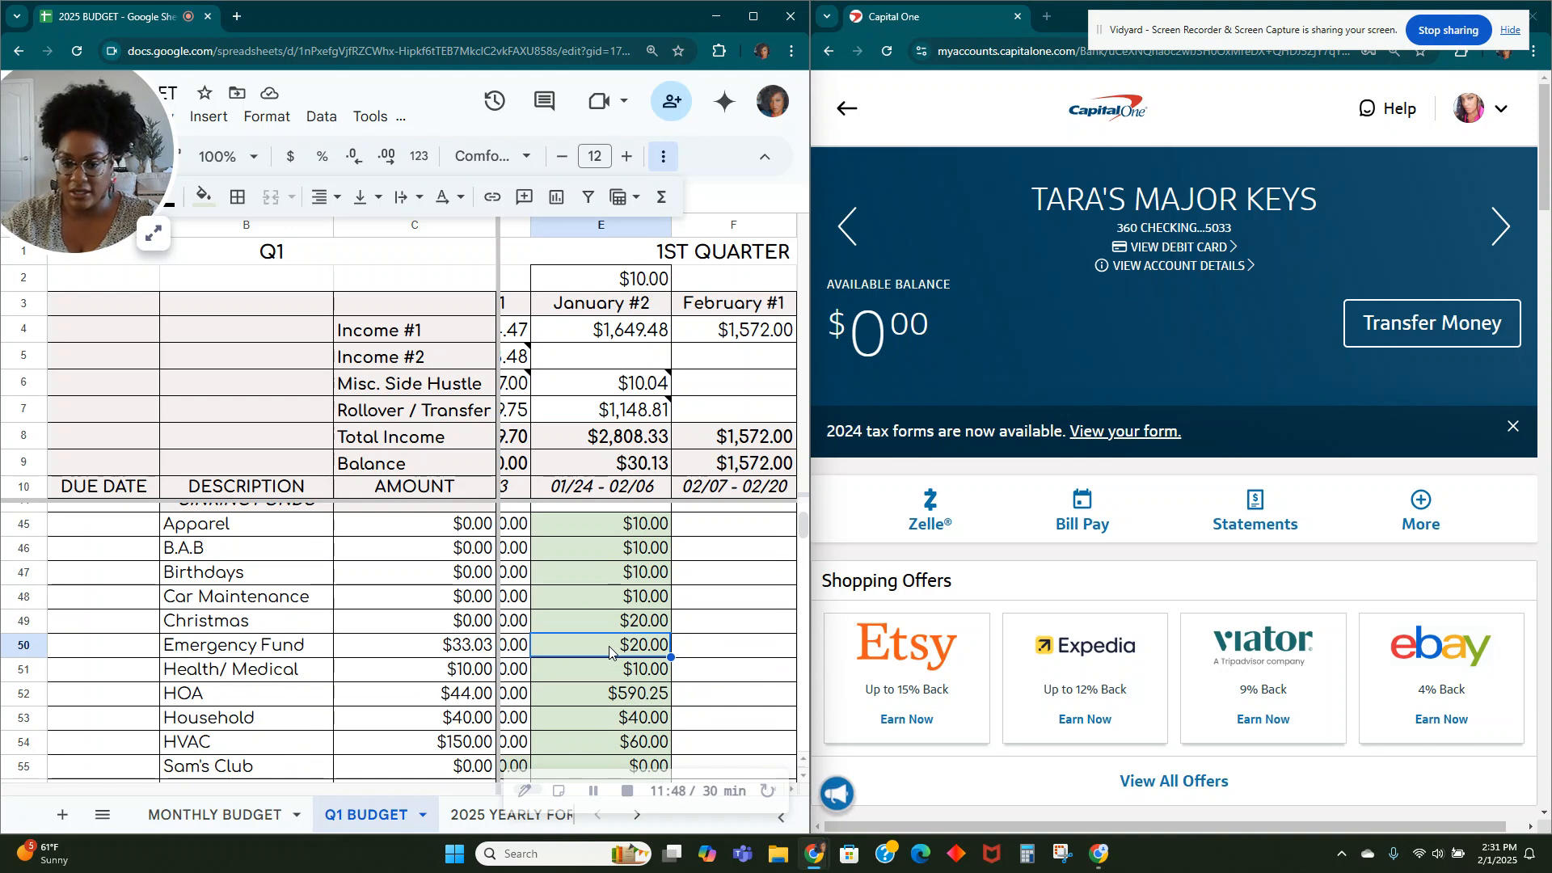
{"action": "type", "text": "20"}
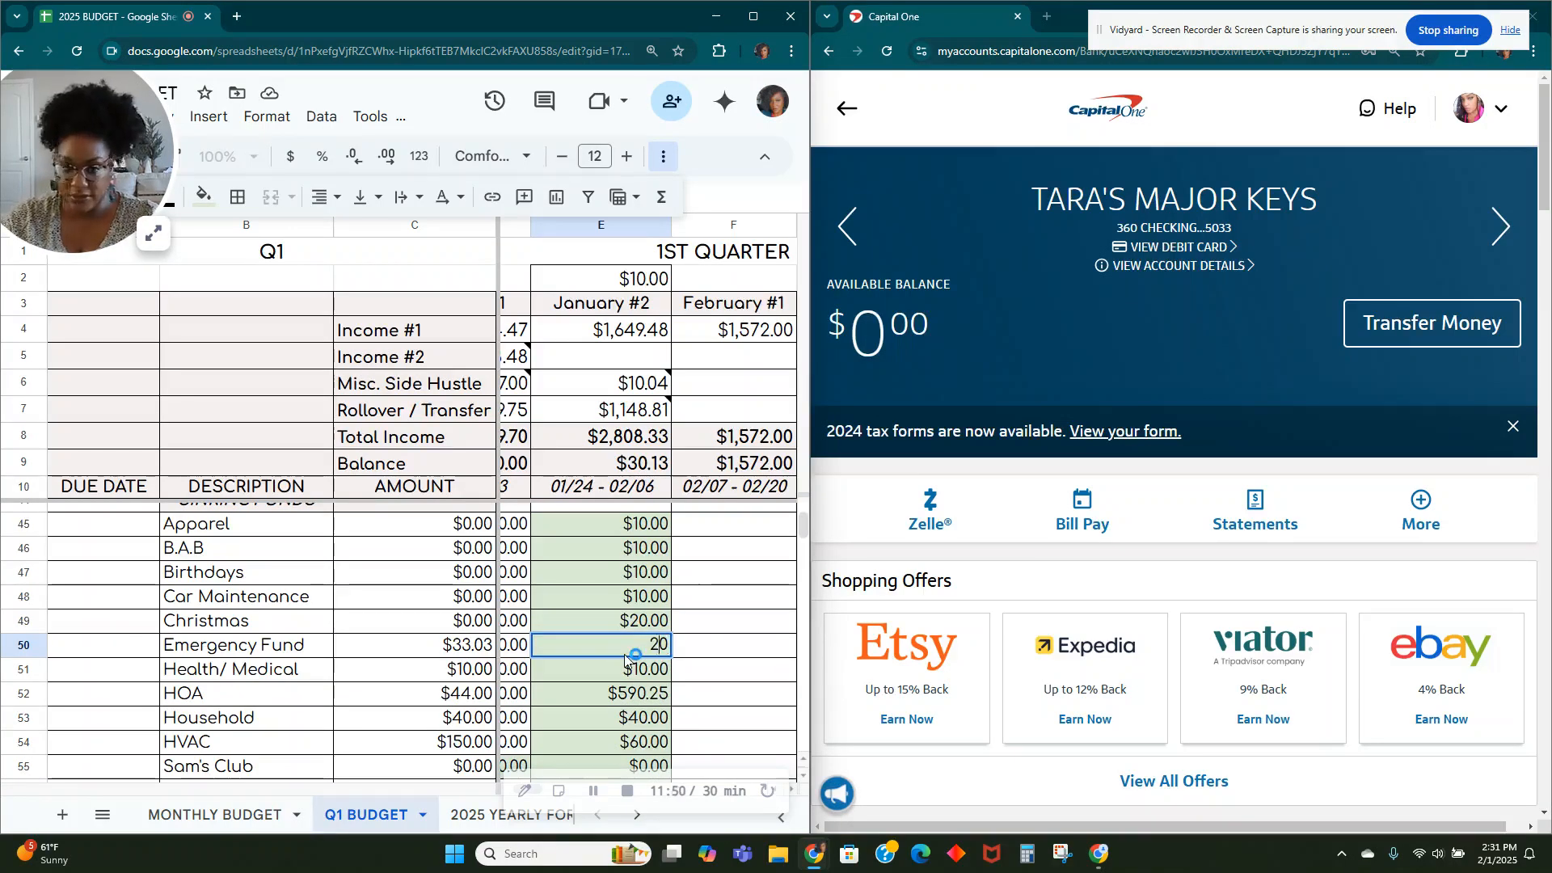
{"action": "key", "text": "Home"}
{"action": "type", "text": "="}
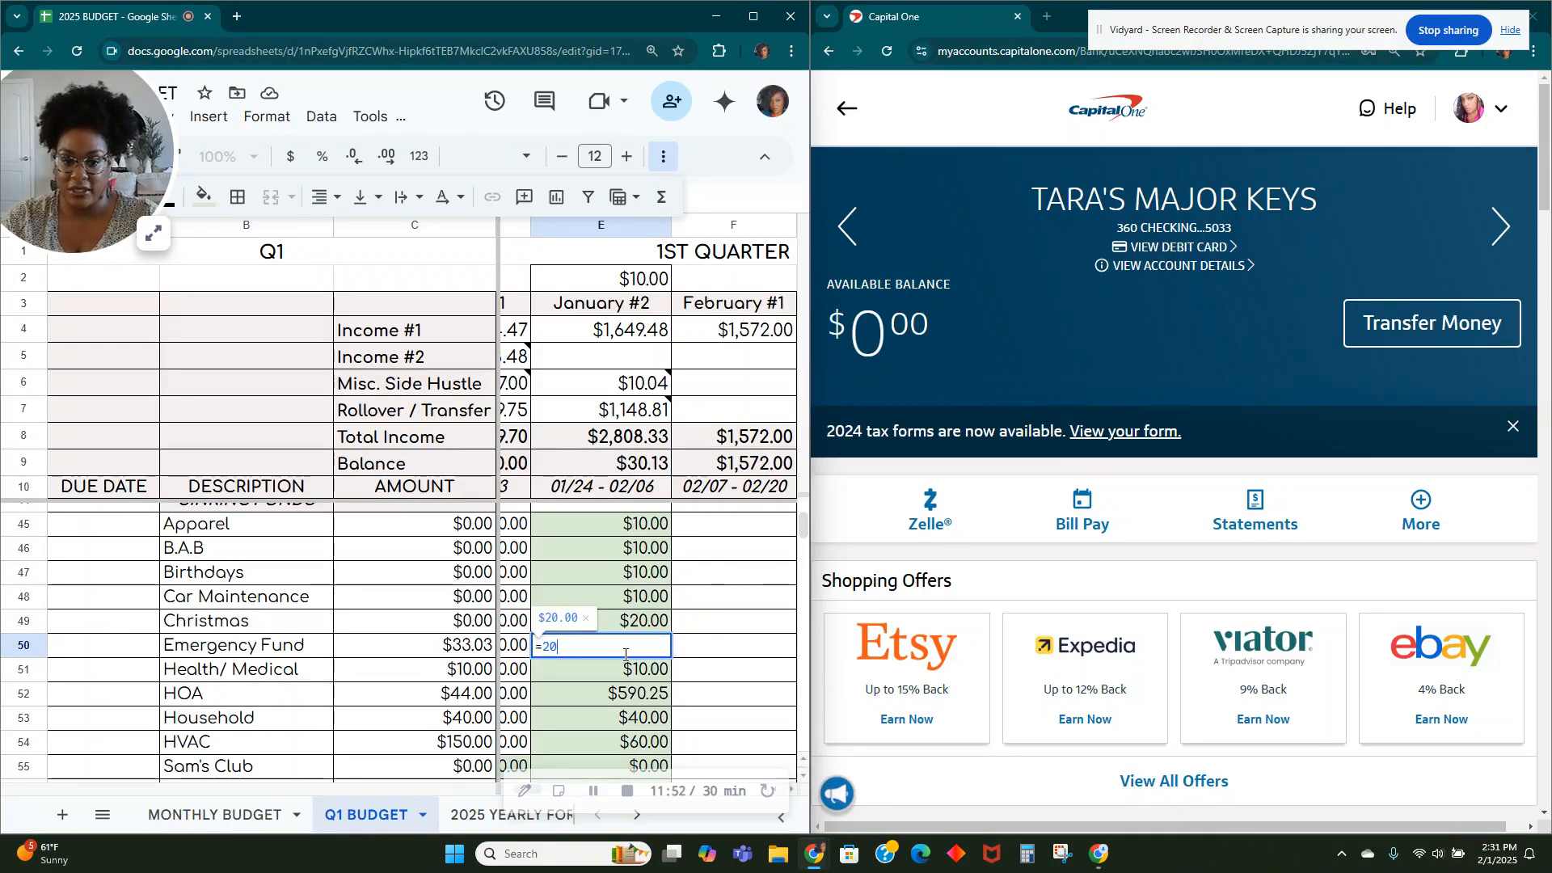
{"action": "type", "text": "20+20.09"}
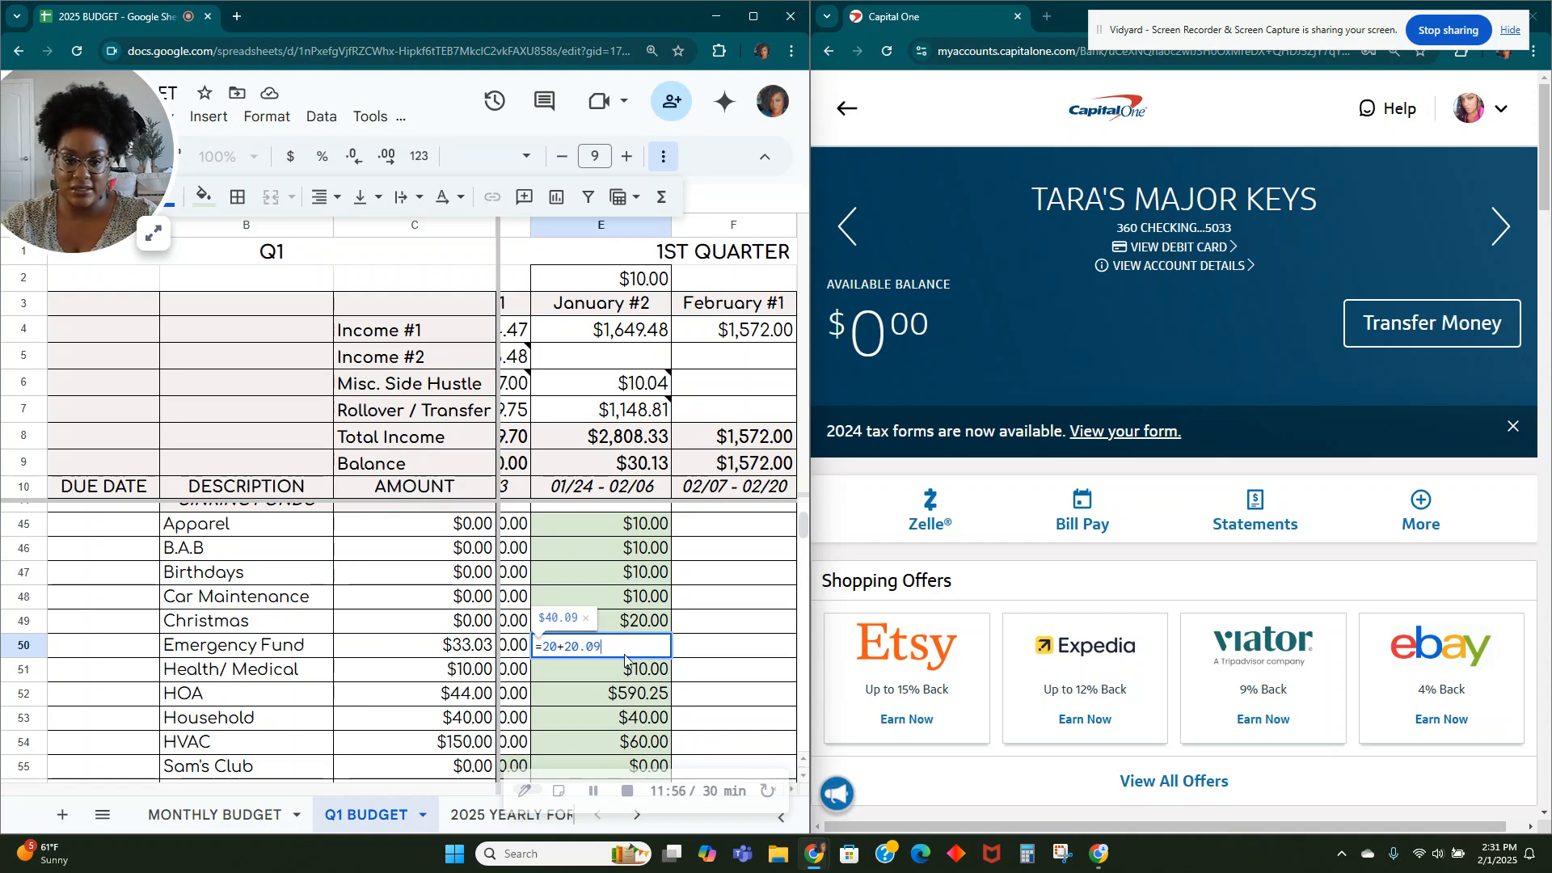
{"action": "key", "text": "Tab"}
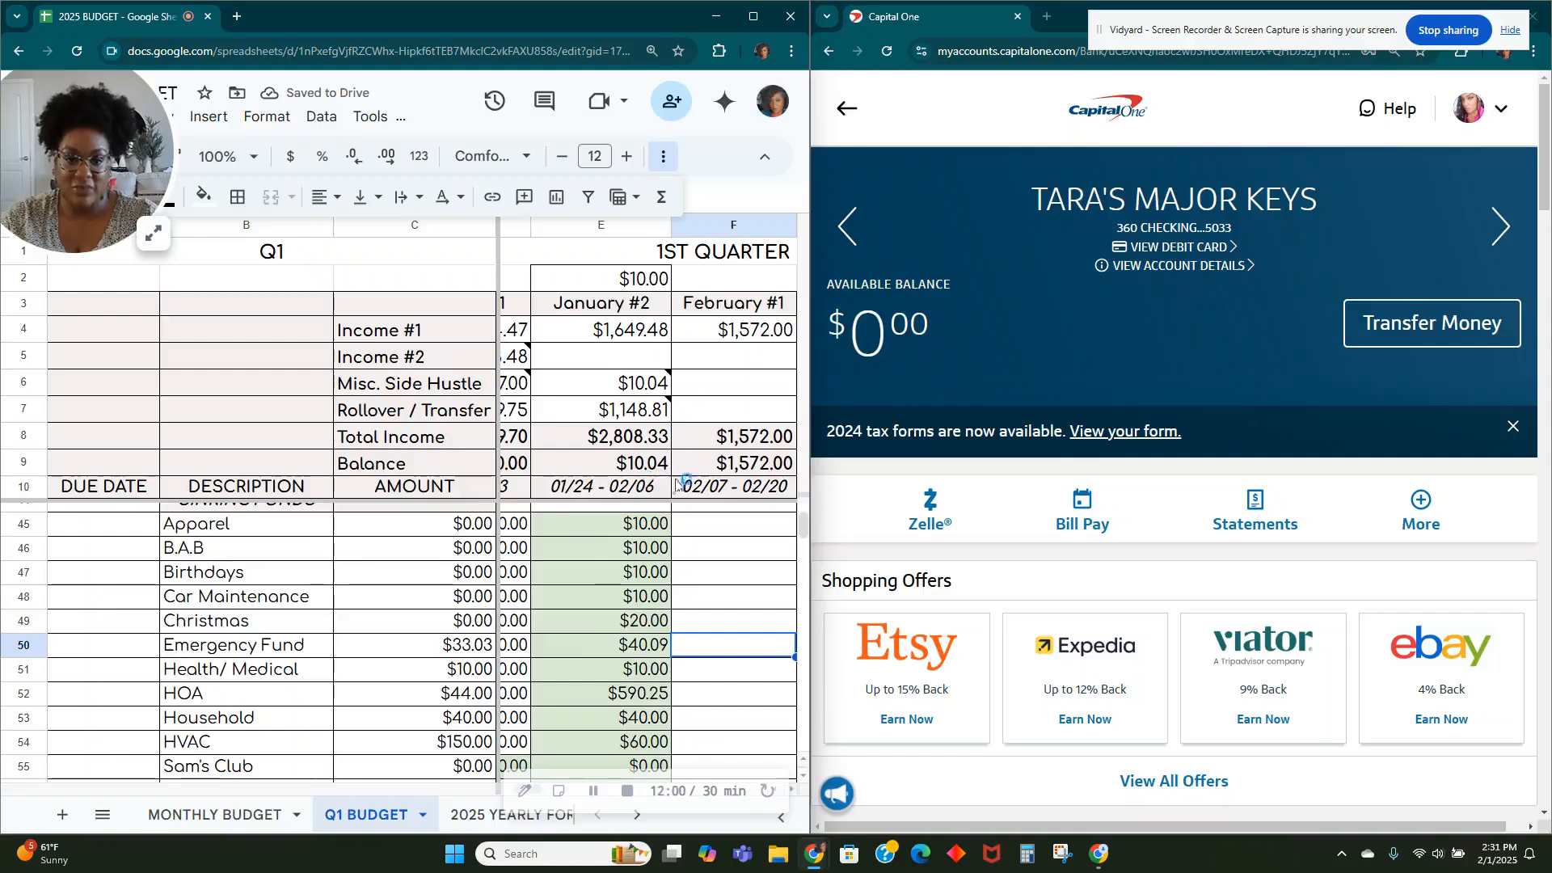
Step: From the Capital One account list, open the savings account that received the $10.04 transfer and check its past transactions
{"action": "scroll", "coordinate": [630, 732], "scroll_direction": "down", "scroll_amount": 1}
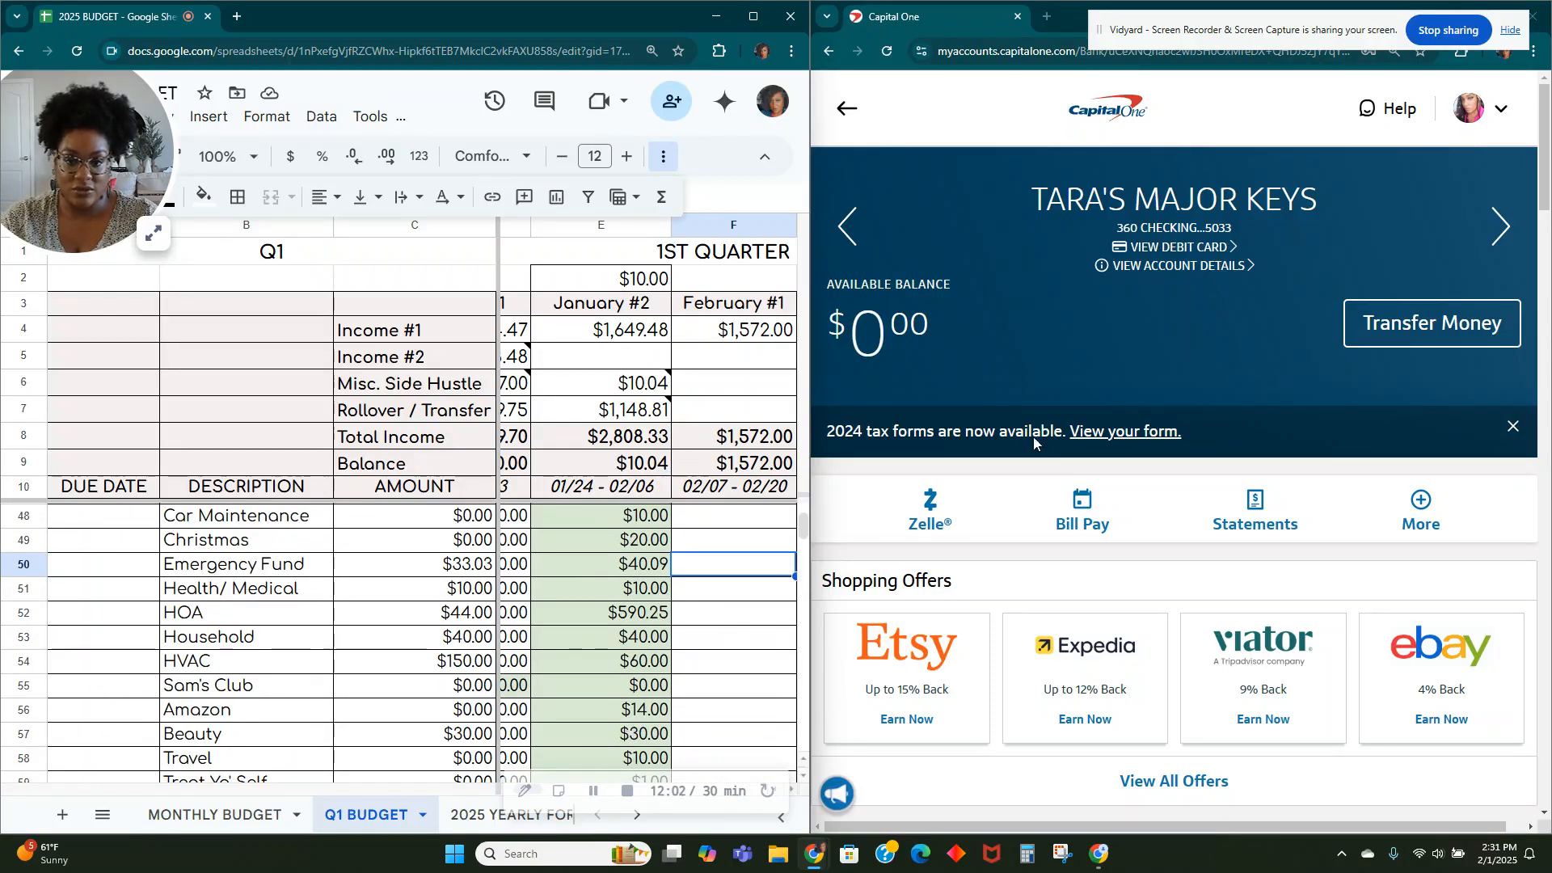
{"action": "left_click", "coordinate": [1094, 120]}
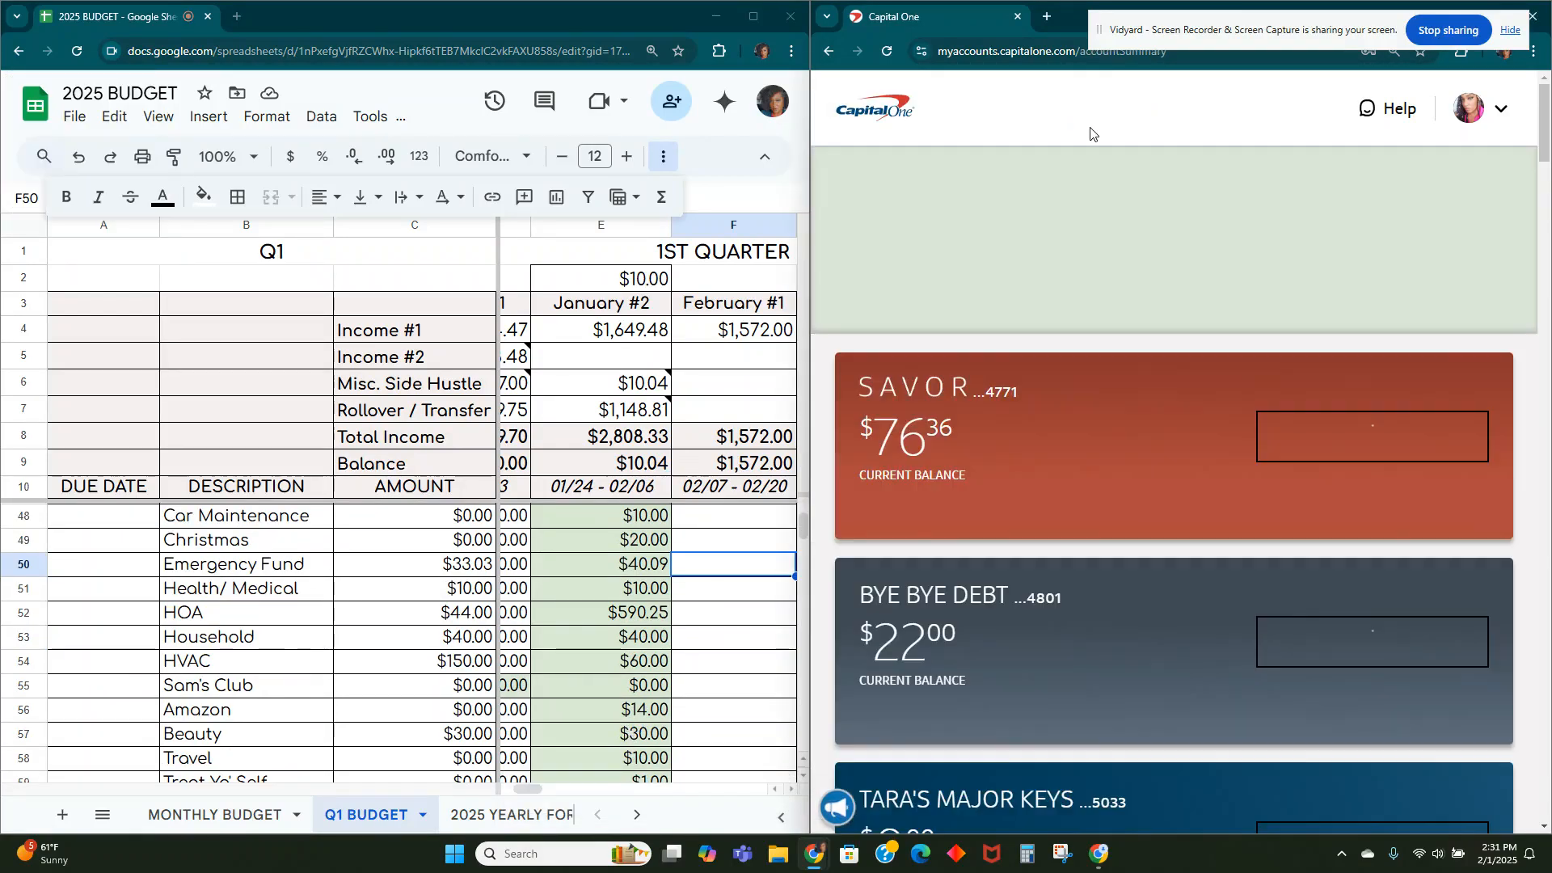
{"action": "scroll", "coordinate": [1166, 347], "scroll_direction": "down", "scroll_amount": 10}
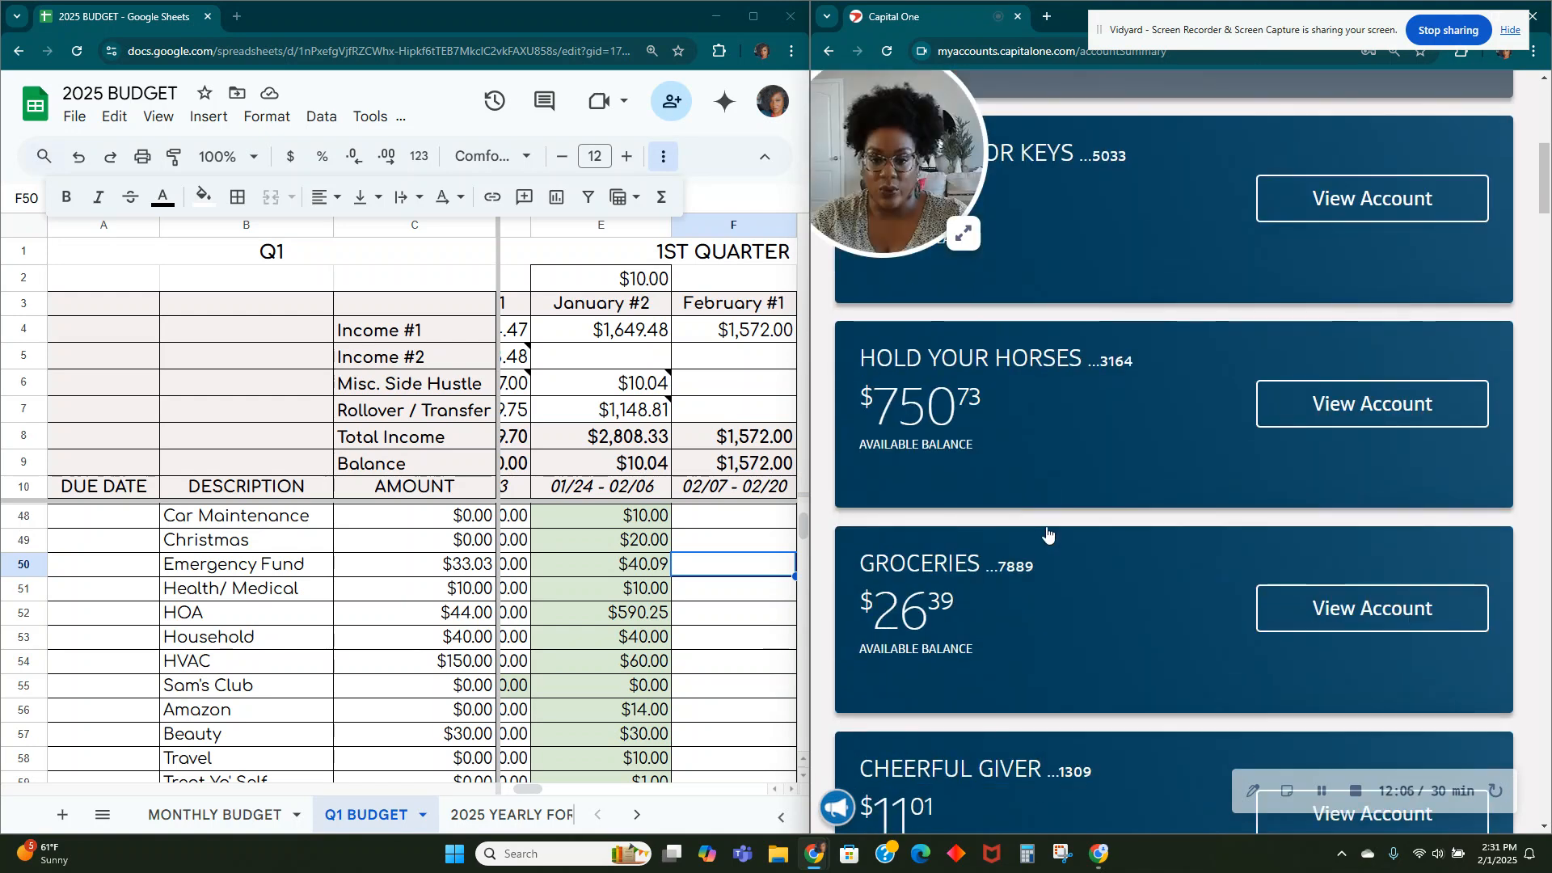
{"action": "scroll", "coordinate": [1047, 534], "scroll_direction": "down", "scroll_amount": 13}
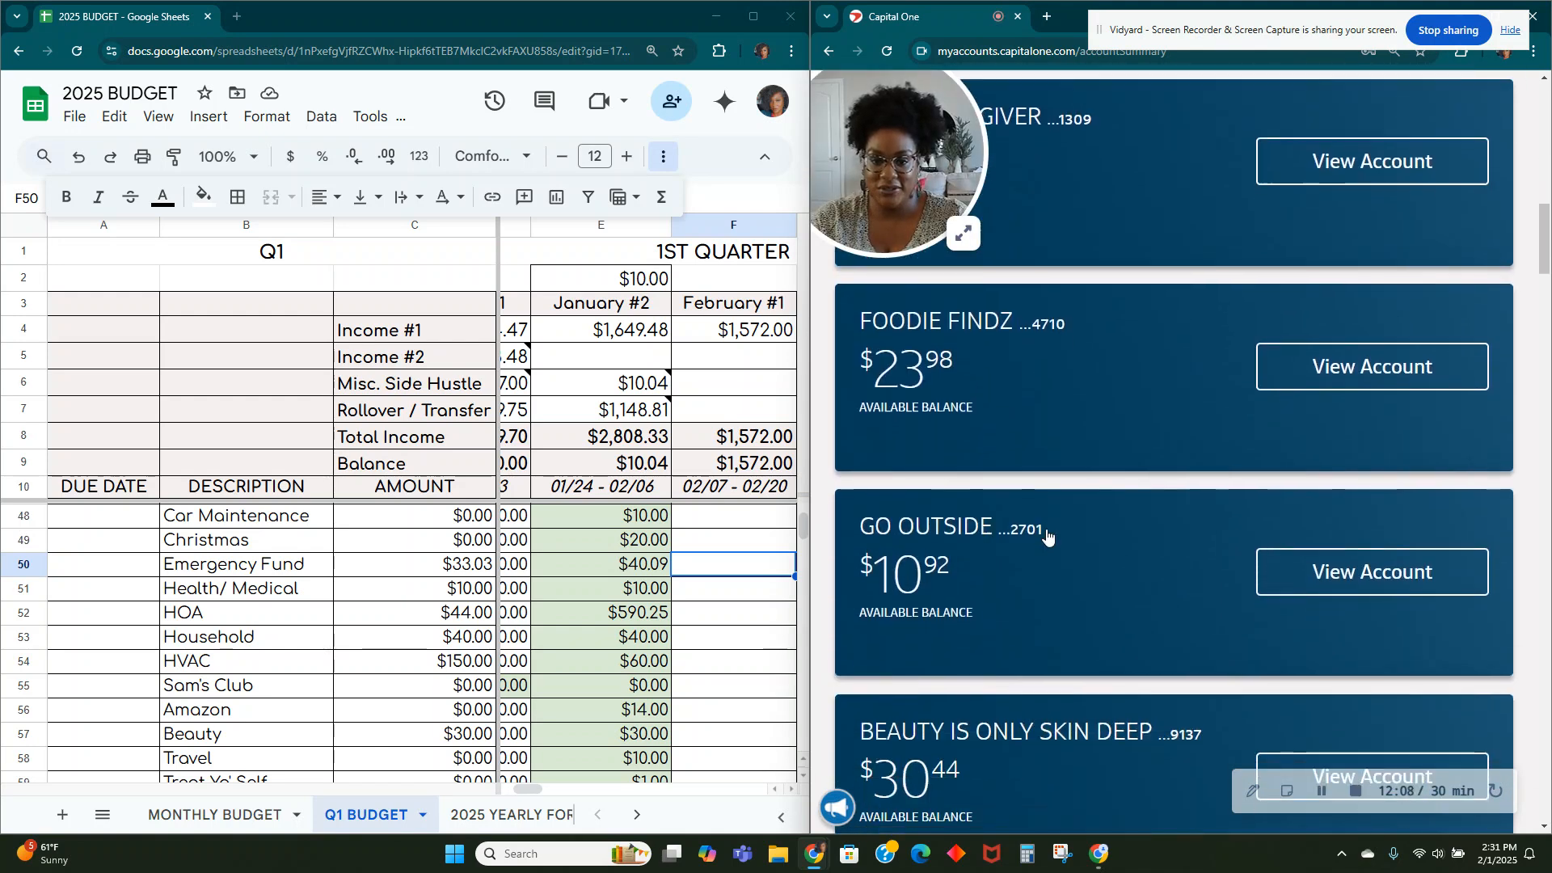
{"action": "scroll", "coordinate": [1048, 536], "scroll_direction": "down", "scroll_amount": 15}
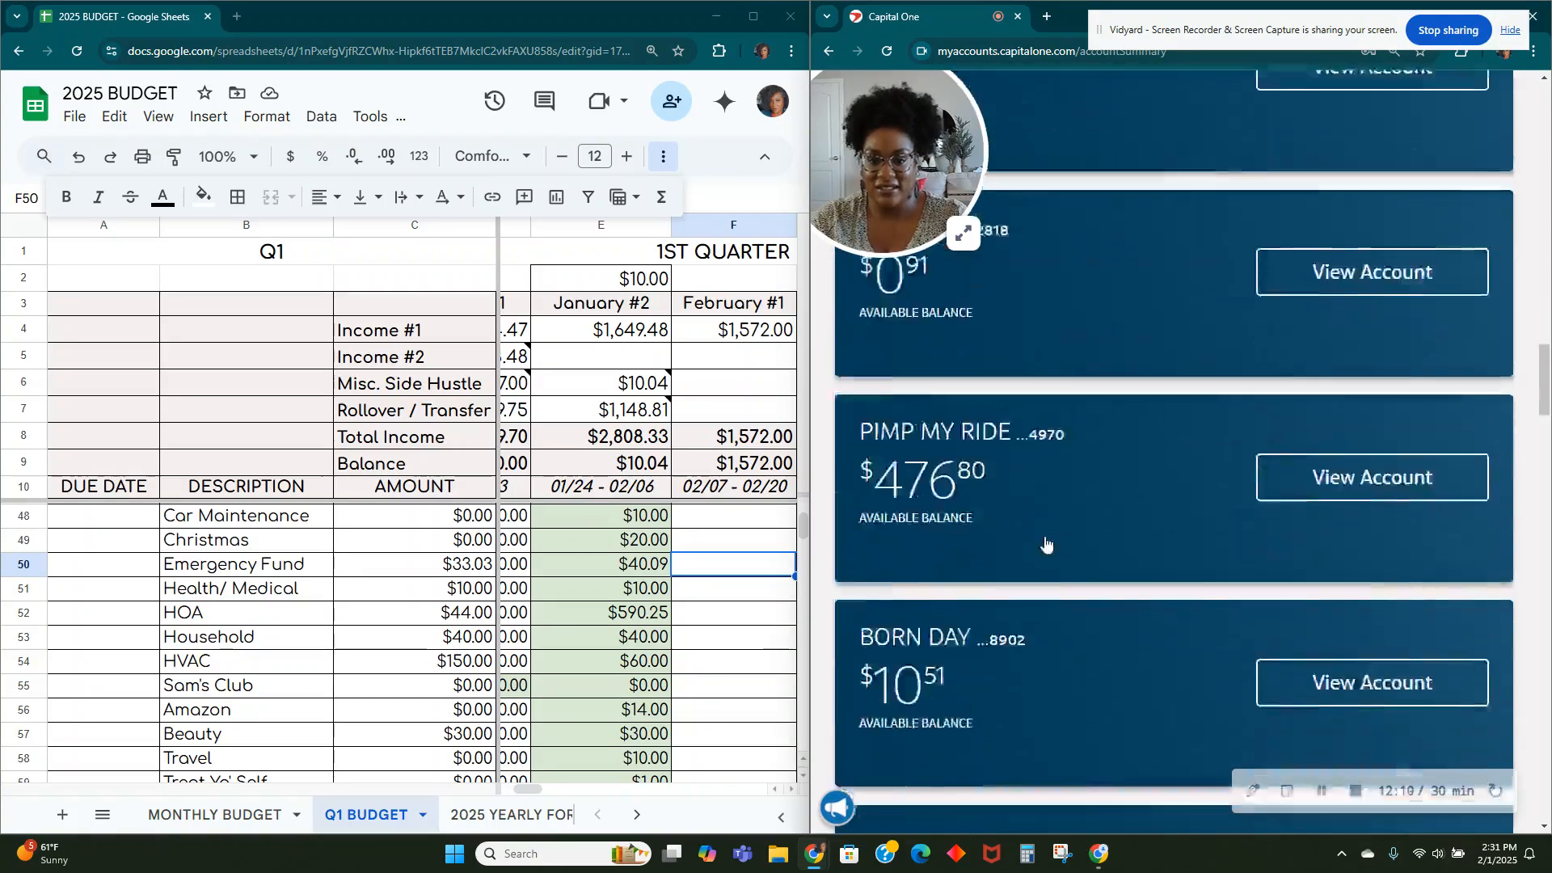
{"action": "scroll", "coordinate": [1046, 544], "scroll_direction": "down", "scroll_amount": 15}
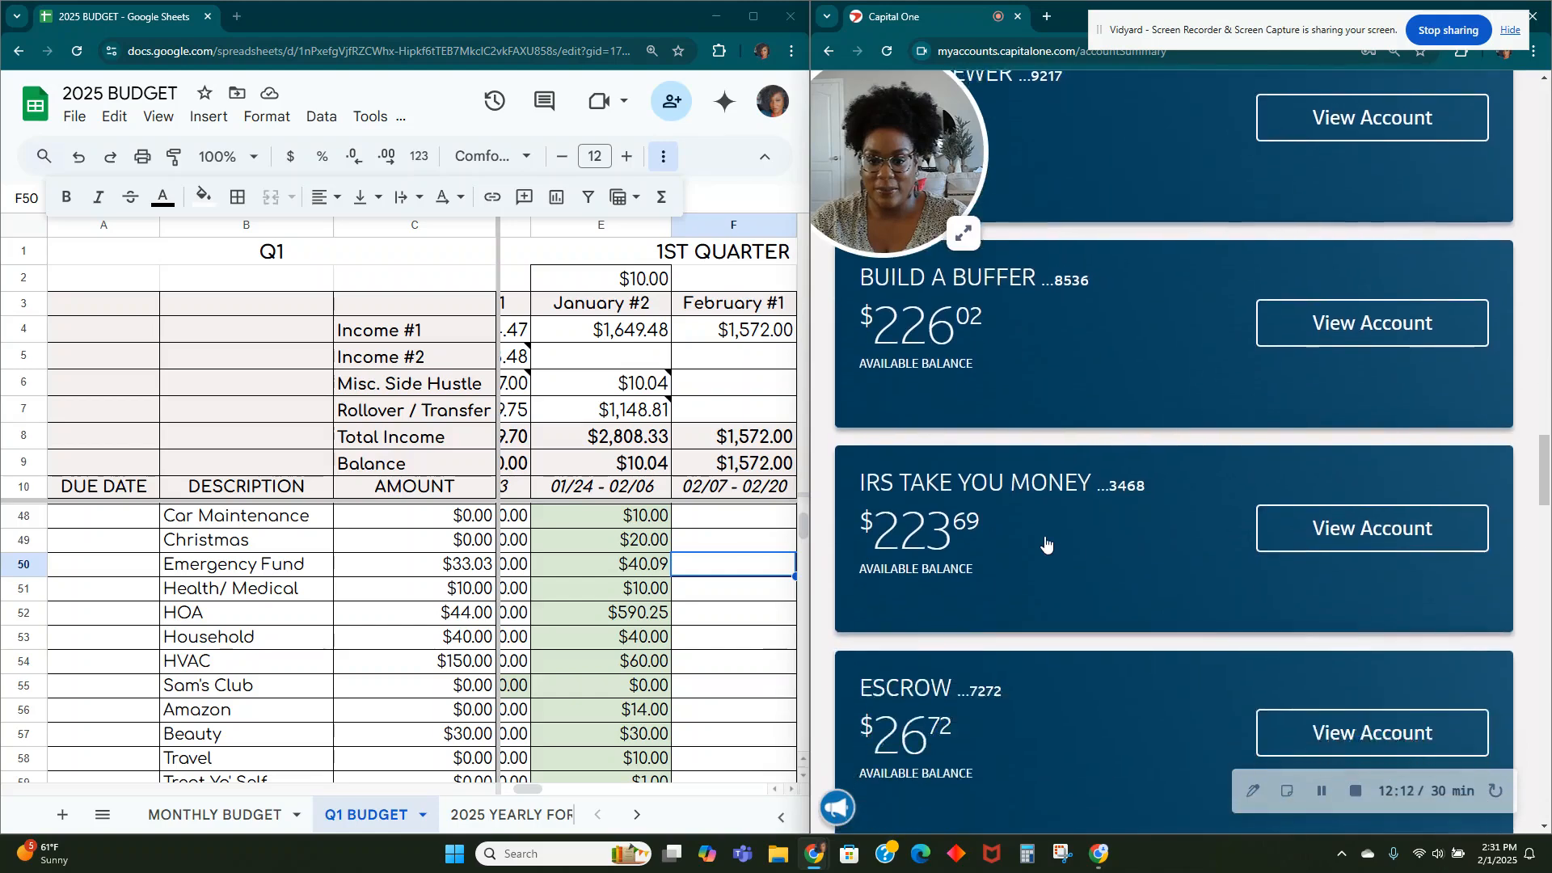
{"action": "scroll", "coordinate": [1047, 544], "scroll_direction": "down", "scroll_amount": 14}
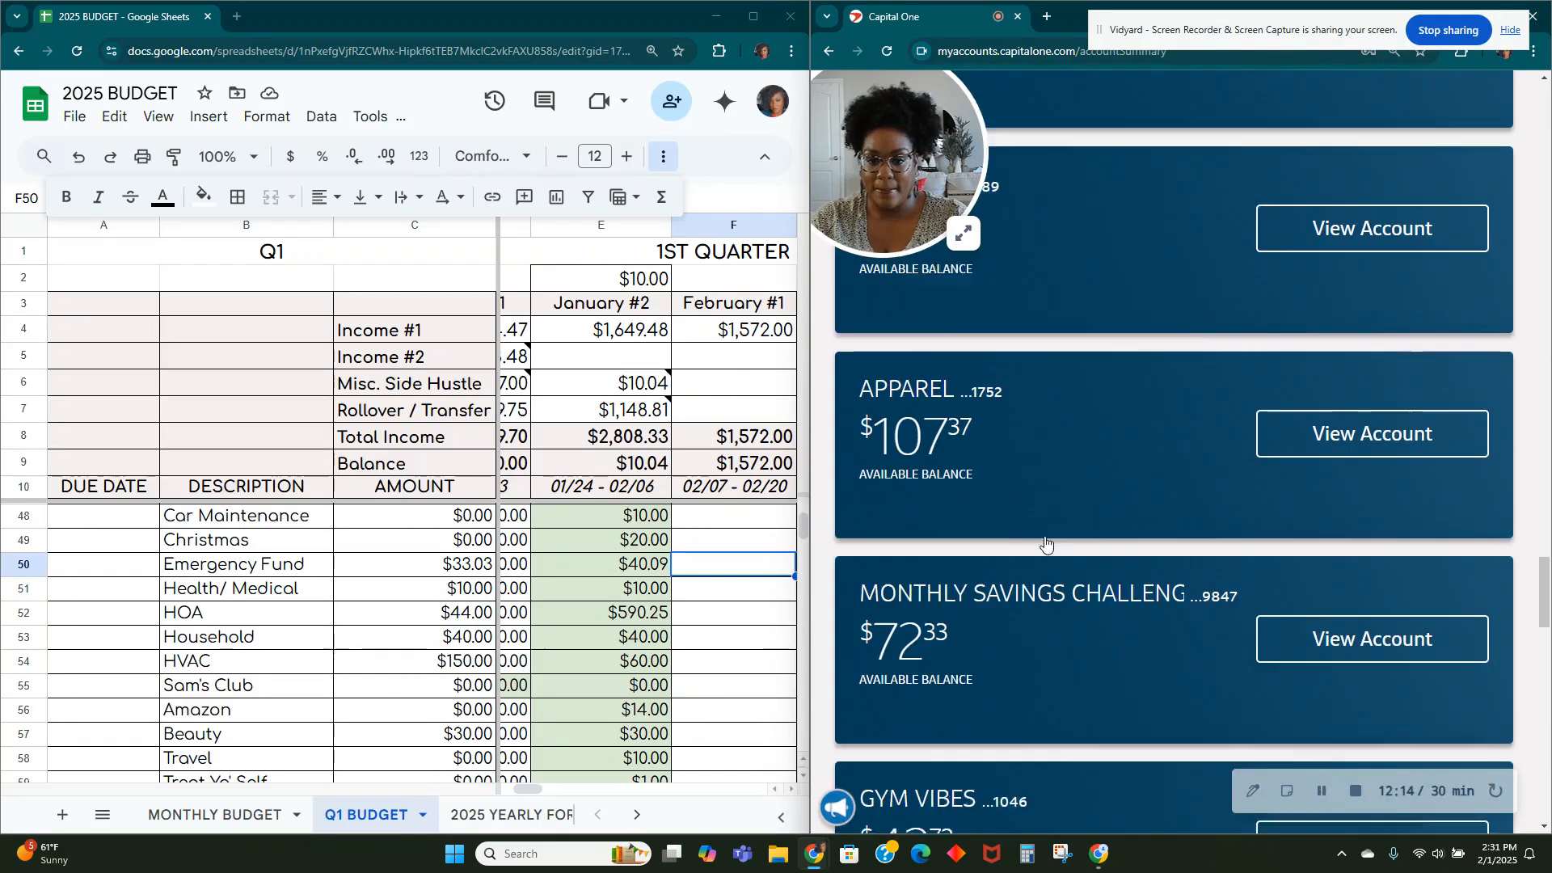
{"action": "scroll", "coordinate": [1047, 544], "scroll_direction": "down", "scroll_amount": 9}
{"action": "left_click", "coordinate": [1003, 533]}
{"action": "scroll", "coordinate": [1076, 538], "scroll_direction": "down", "scroll_amount": 8}
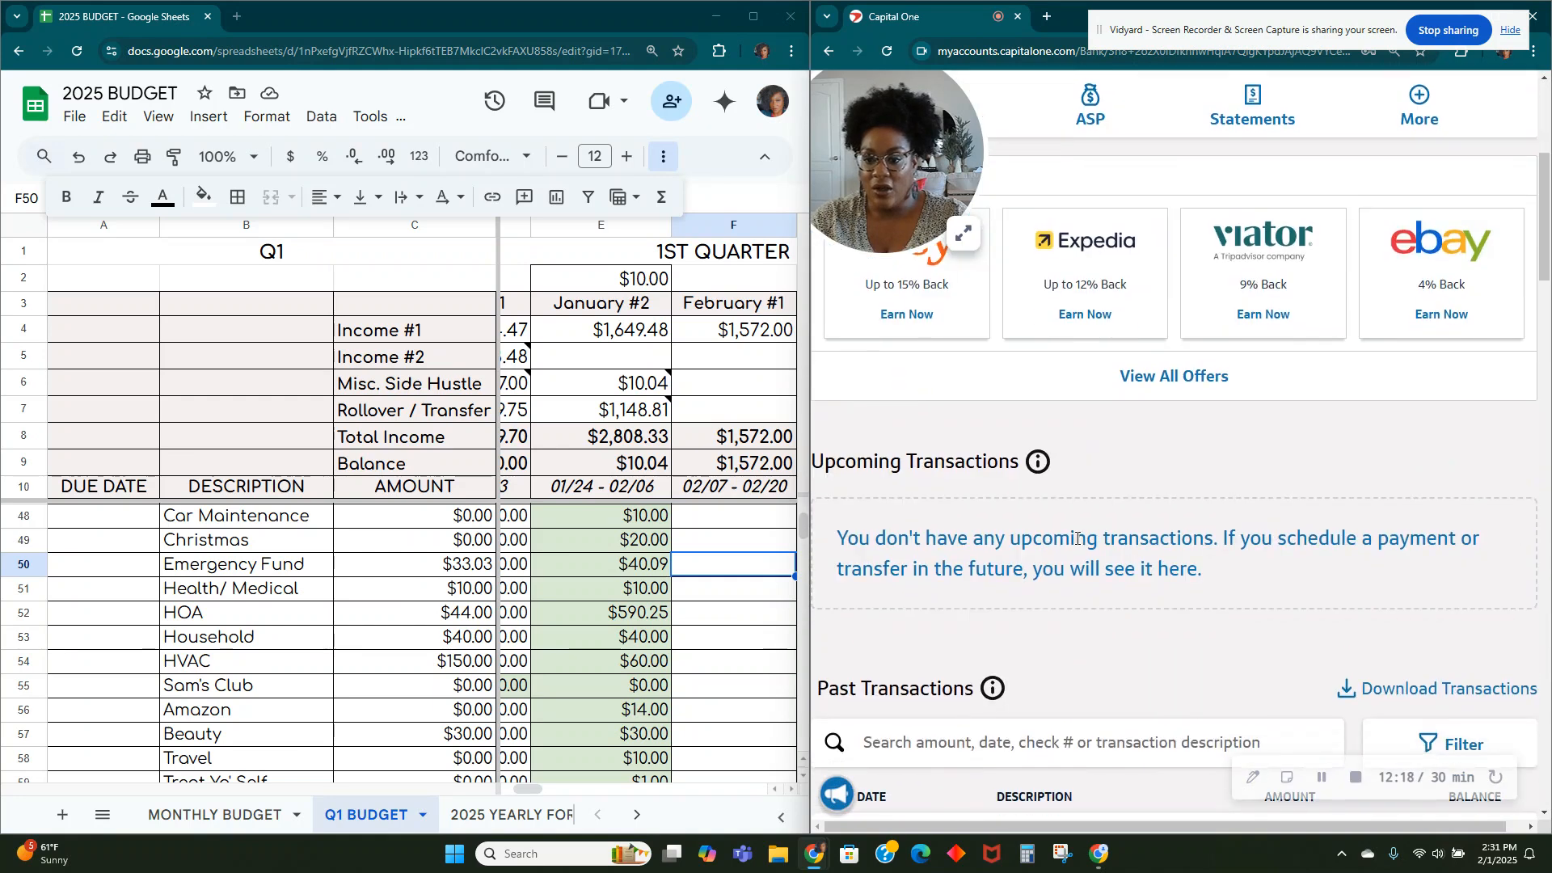
{"action": "scroll", "coordinate": [1077, 537], "scroll_direction": "down", "scroll_amount": 1}
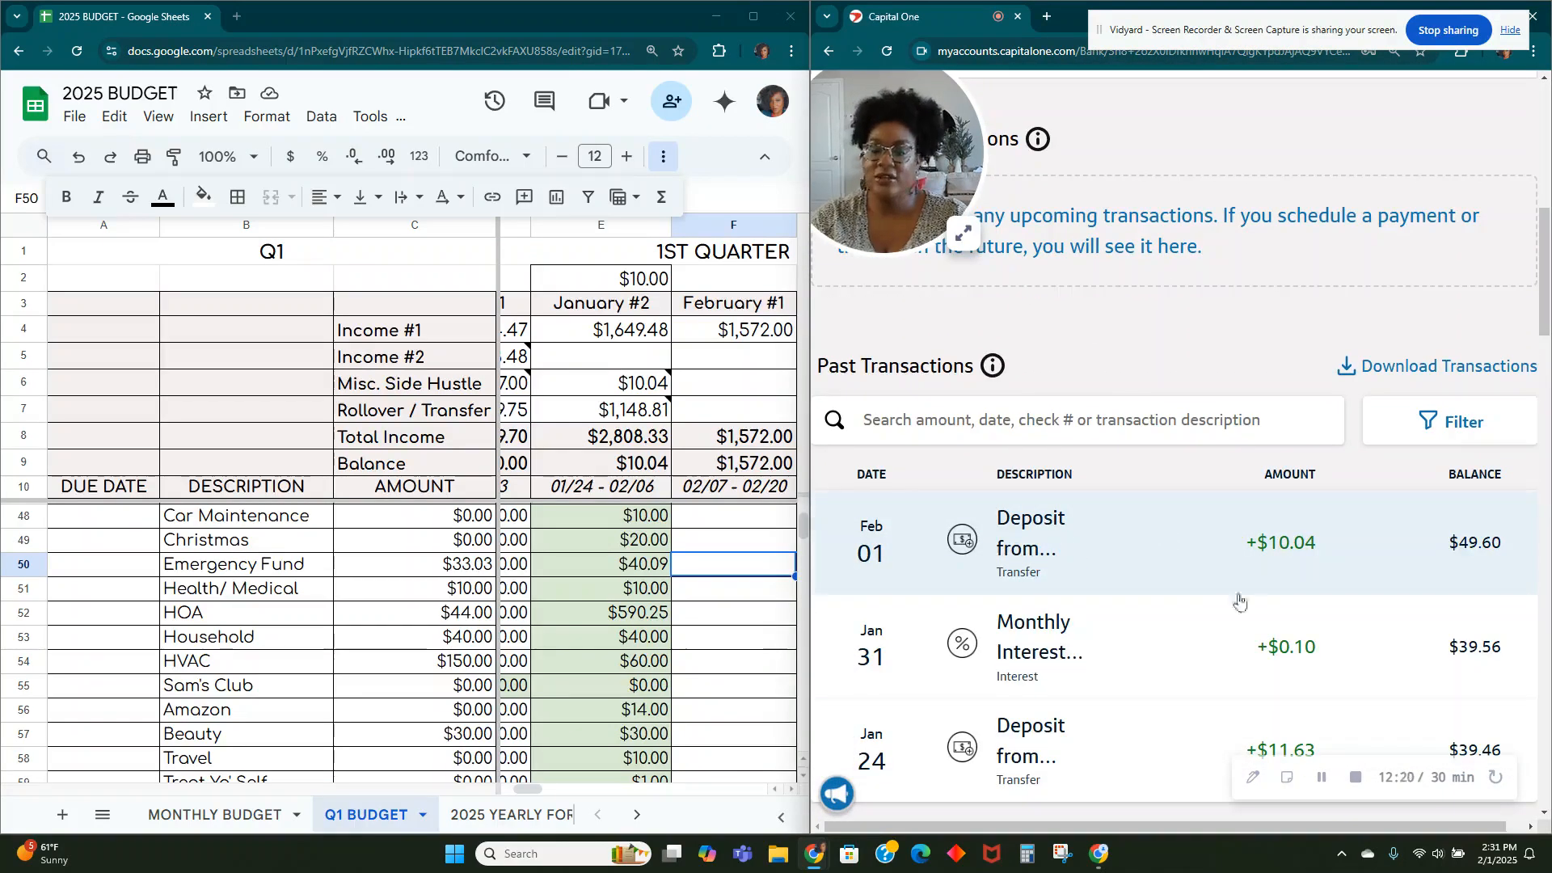
Step: In the Q1 budget, set the January #2 amount of the All The Things row to =11.63+10.04
{"action": "scroll", "coordinate": [622, 659], "scroll_direction": "down", "scroll_amount": 3}
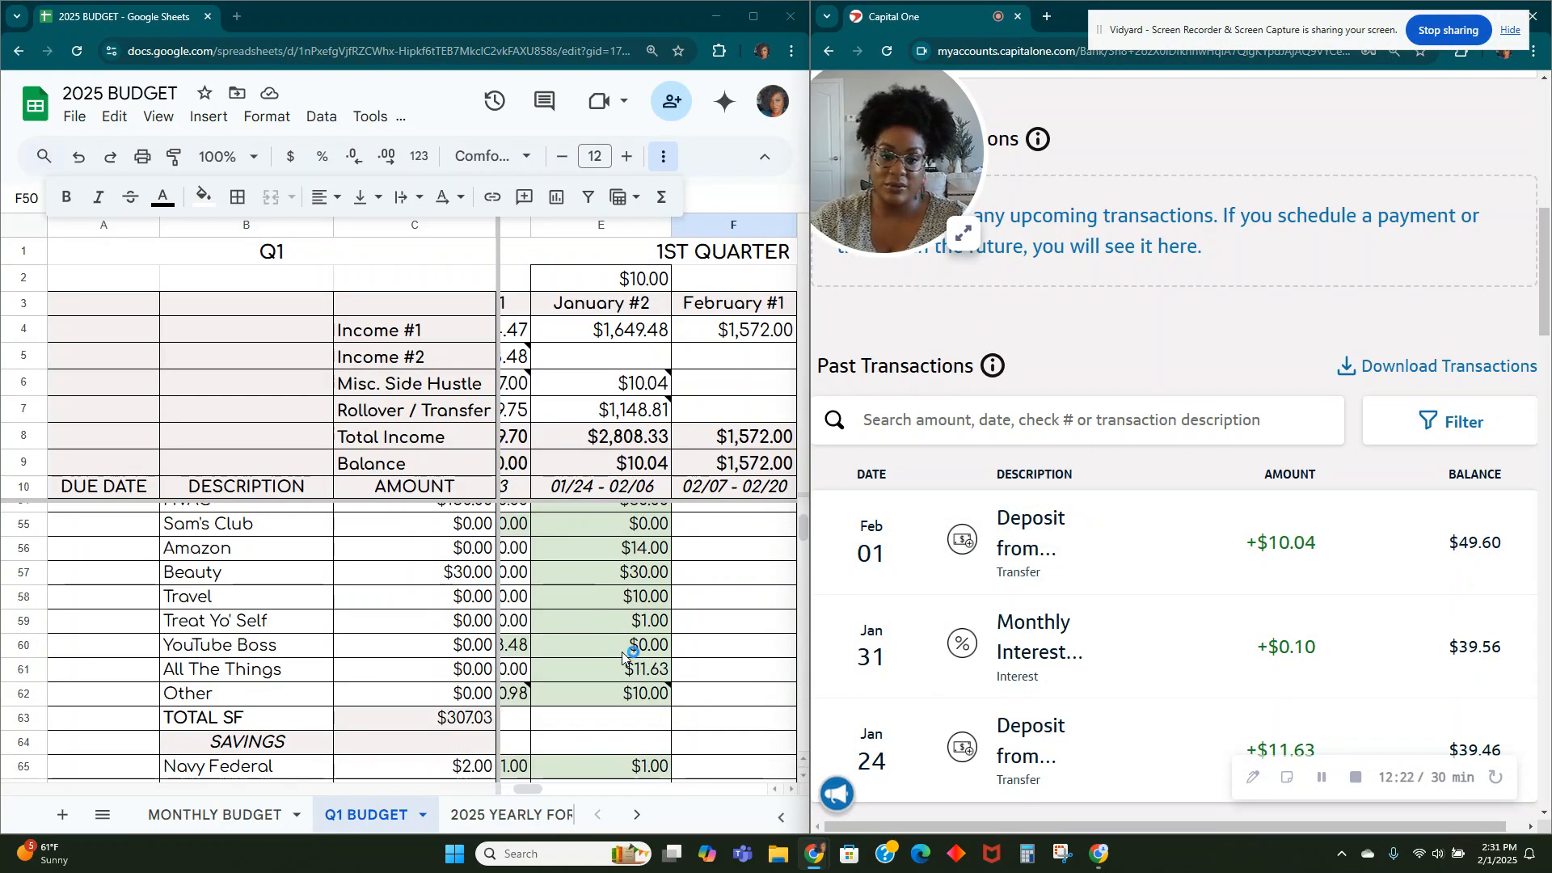
{"action": "double_click", "coordinate": [627, 664]}
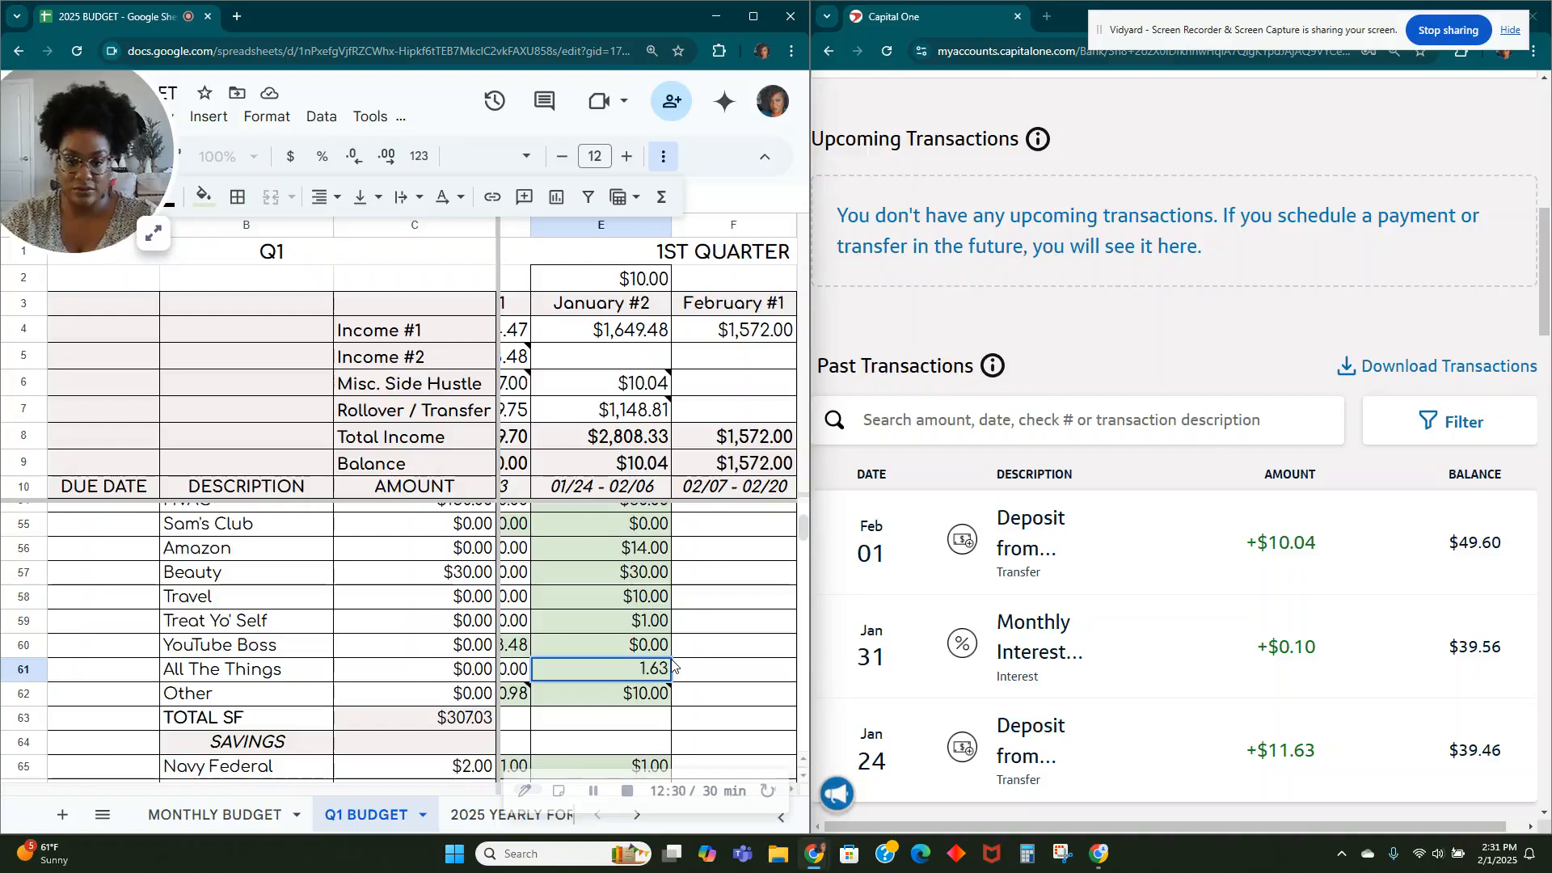
{"action": "type", "text": "=1"}
{"action": "key", "text": "Right"}
{"action": "type", "text": "+10.04"}
{"action": "key", "text": "Tab"}
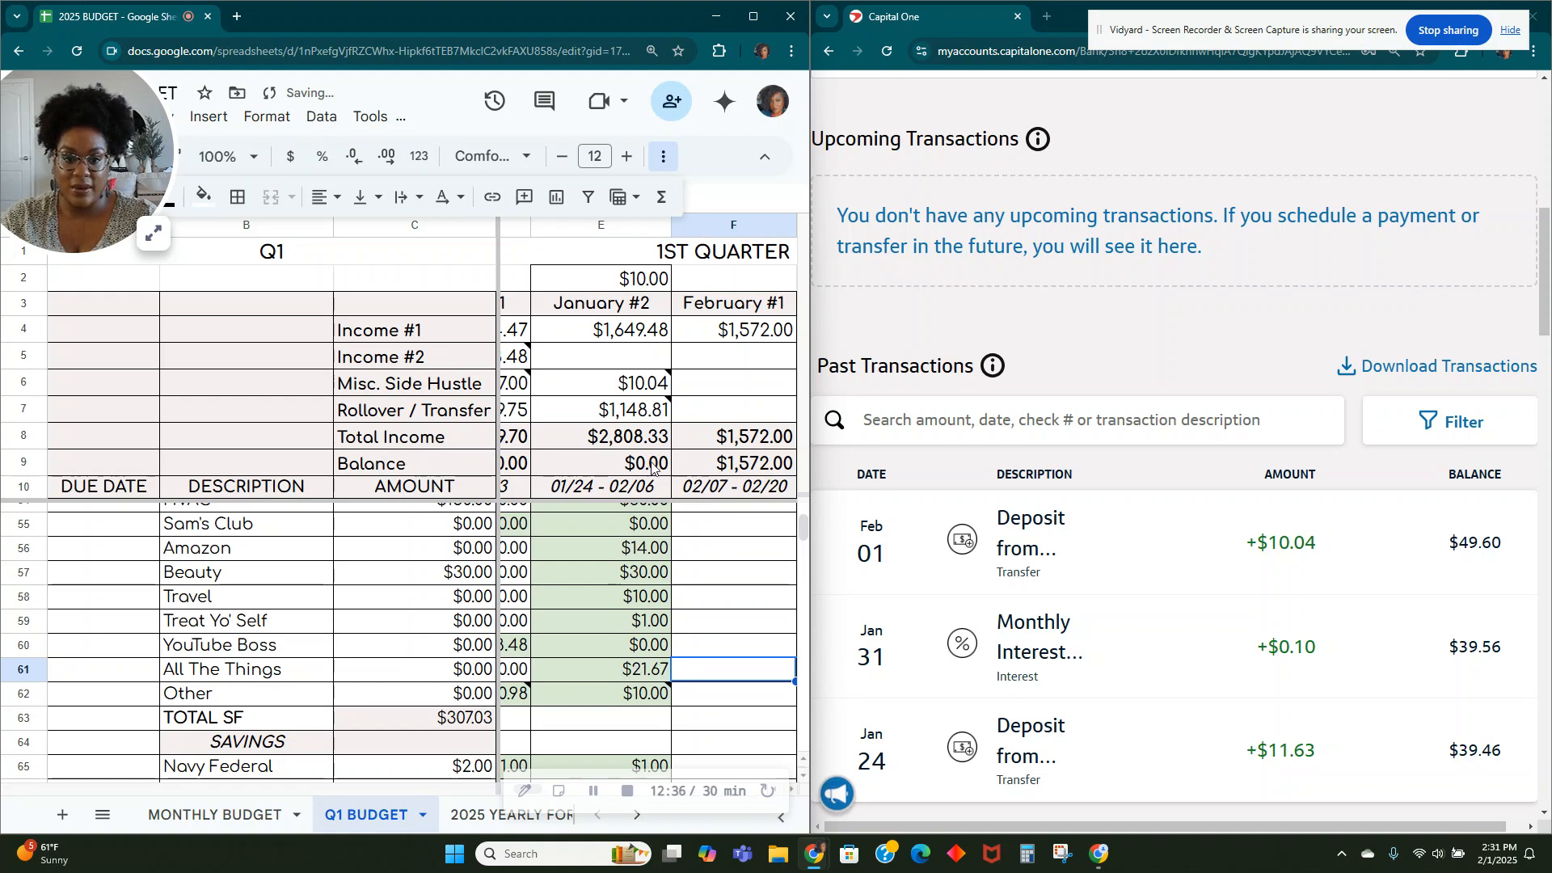
Step: Compare the January #2 balance in the Q1 budget's totals with the main checking account's available balance in the Capital One account list
{"action": "scroll", "coordinate": [668, 647], "scroll_direction": "down", "scroll_amount": 5}
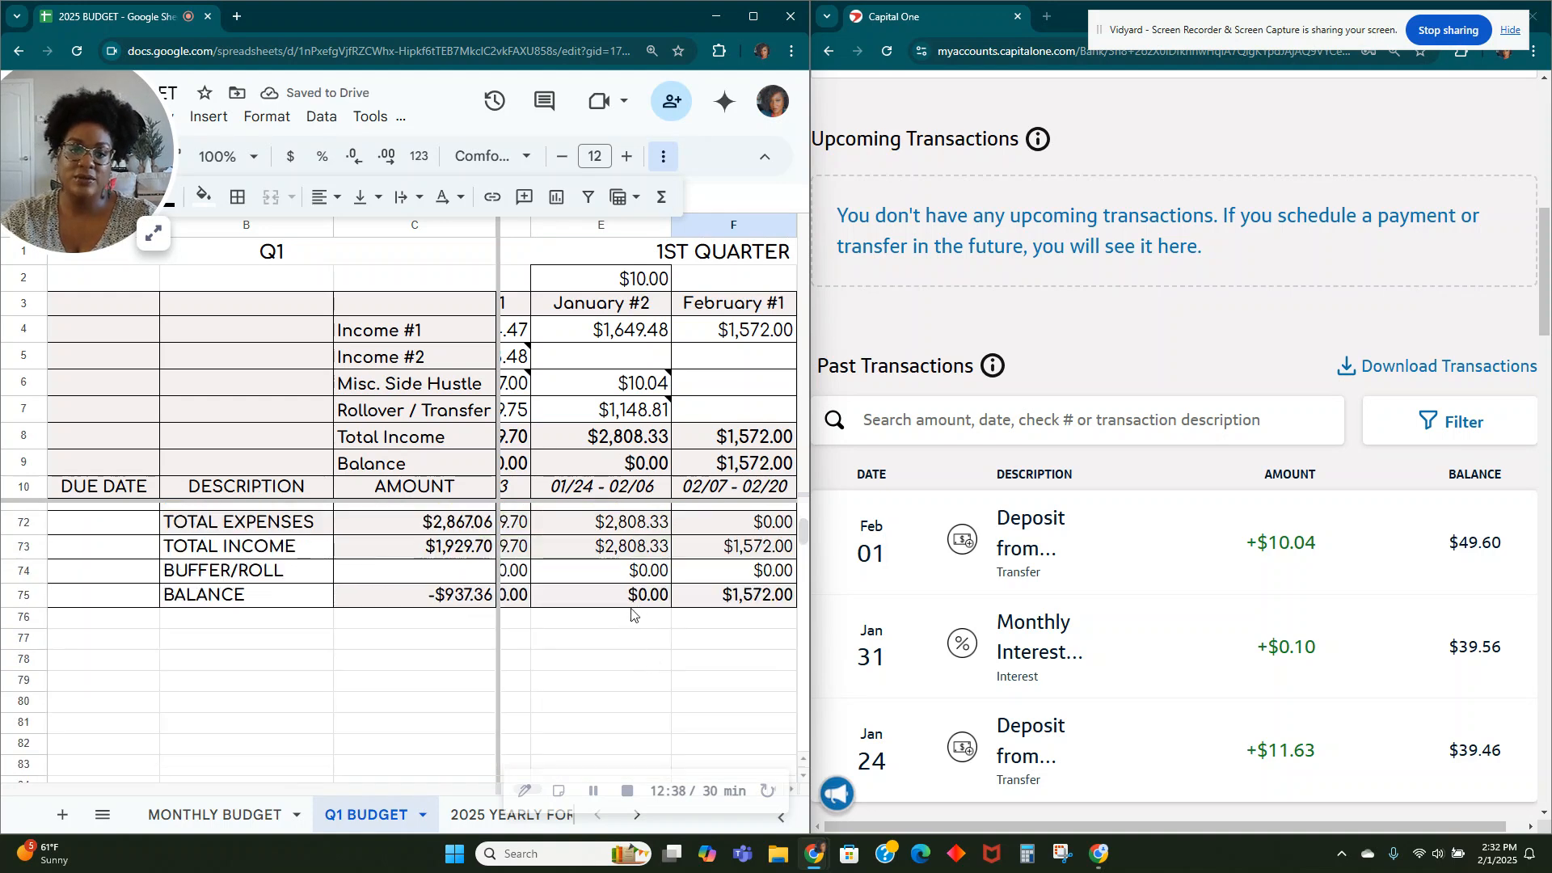
{"action": "scroll", "coordinate": [637, 616], "scroll_direction": "up", "scroll_amount": 15}
{"action": "scroll", "coordinate": [1175, 388], "scroll_direction": "up", "scroll_amount": 10}
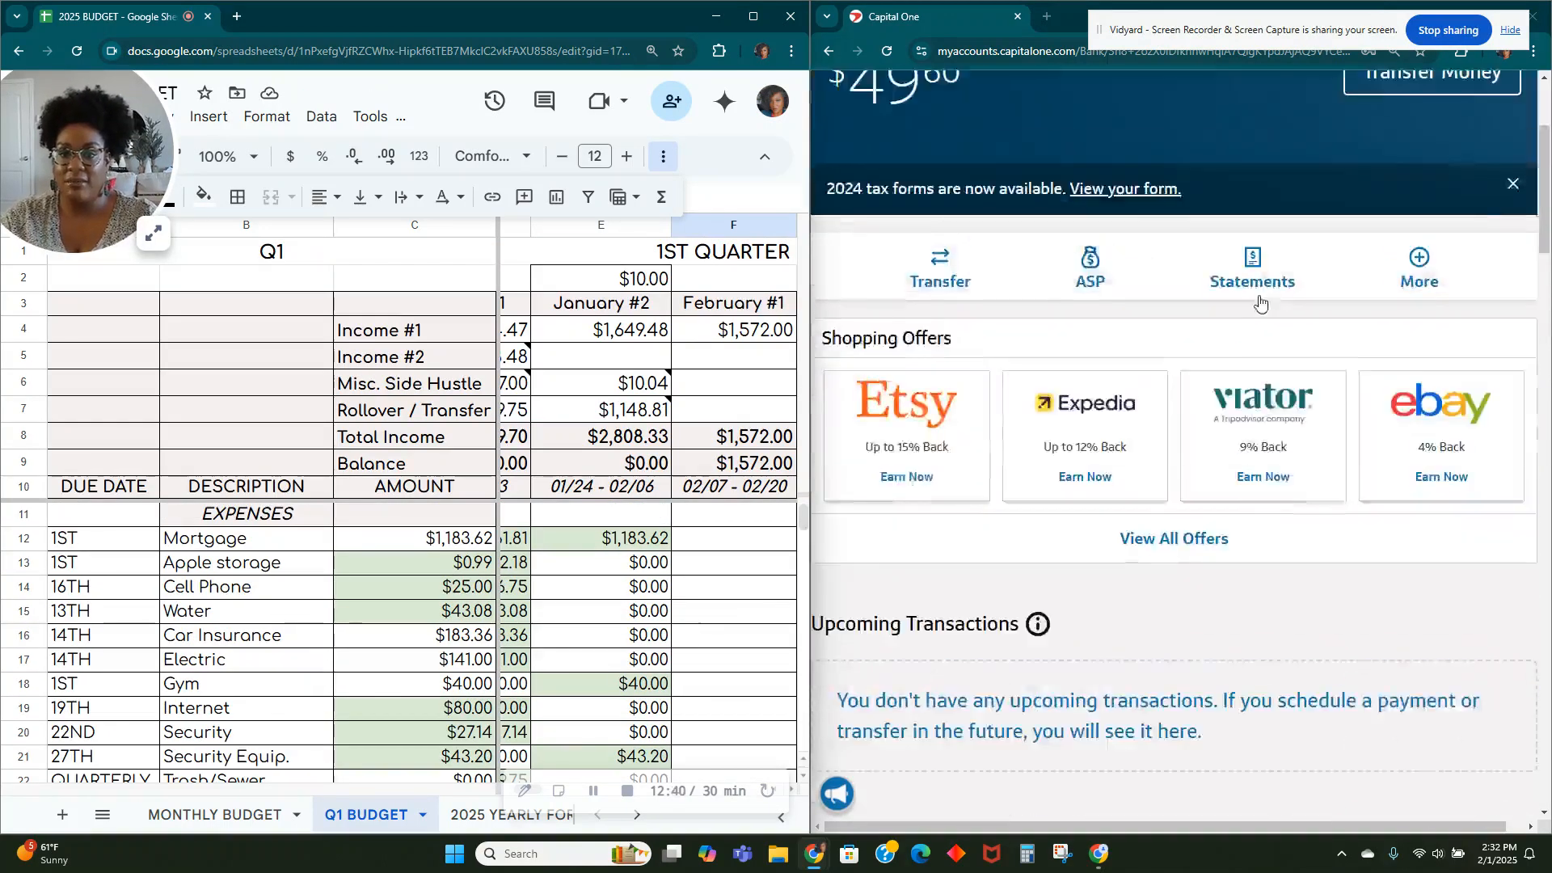
{"action": "left_click", "coordinate": [1145, 122]}
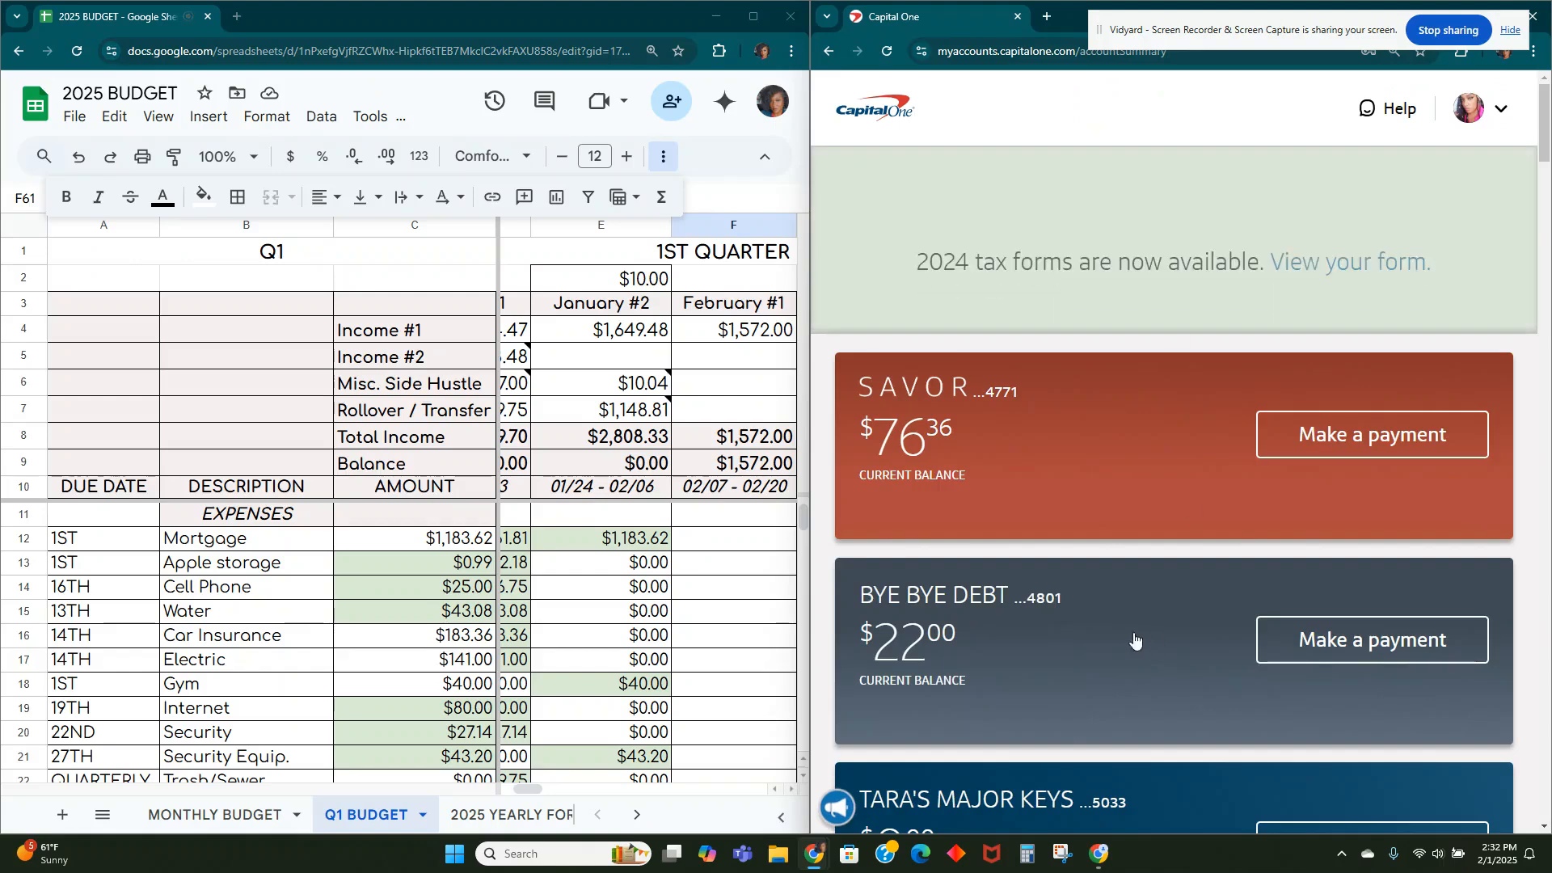
{"action": "scroll", "coordinate": [1115, 419], "scroll_direction": "down", "scroll_amount": 5}
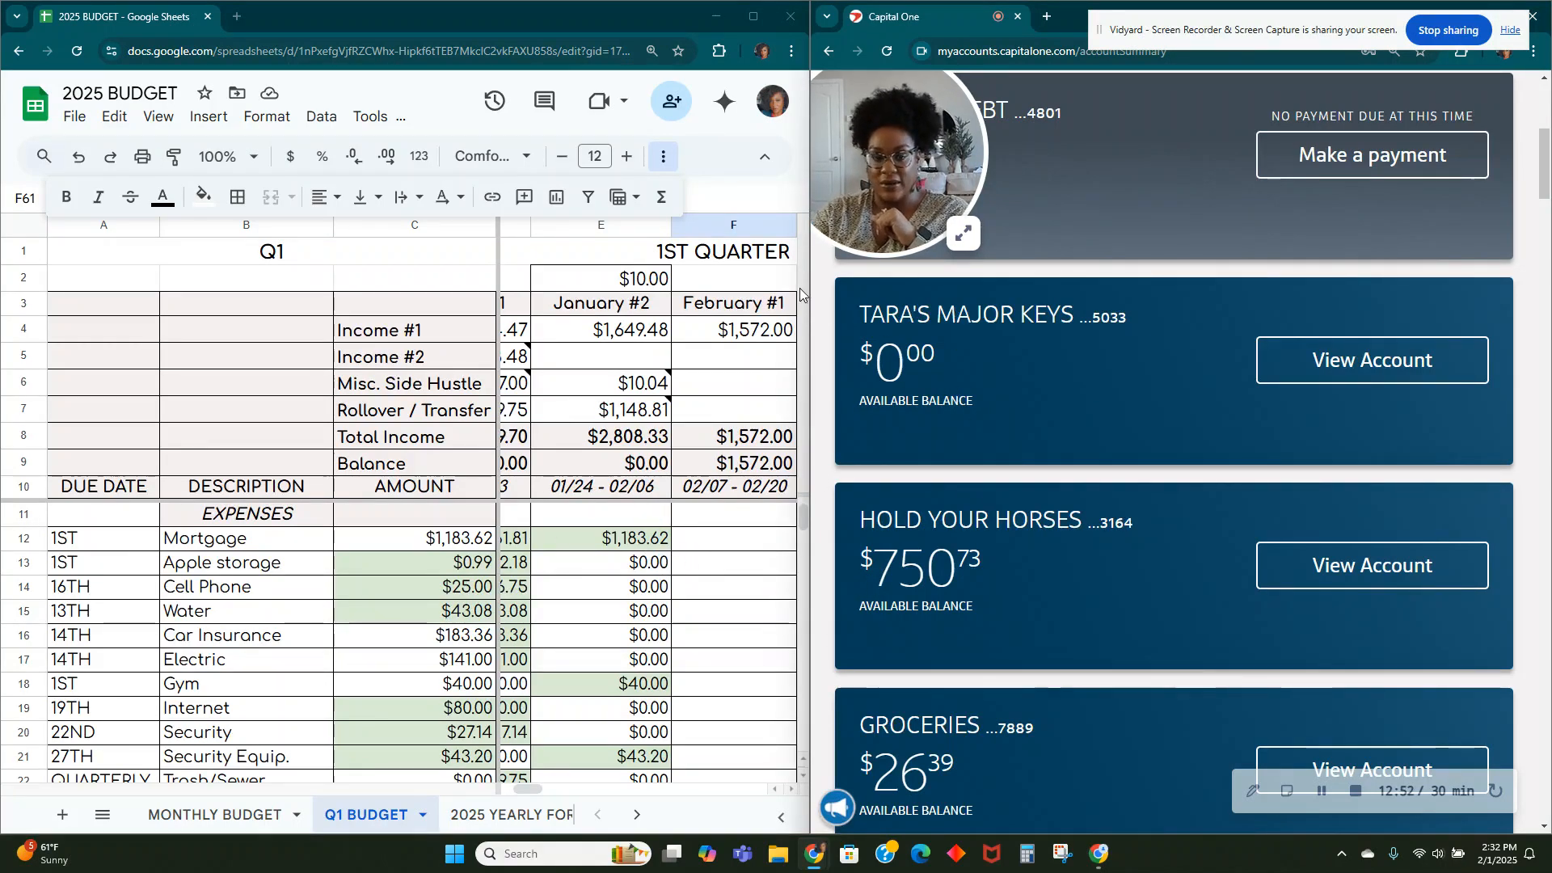
{"action": "left_click", "coordinate": [328, 273]}
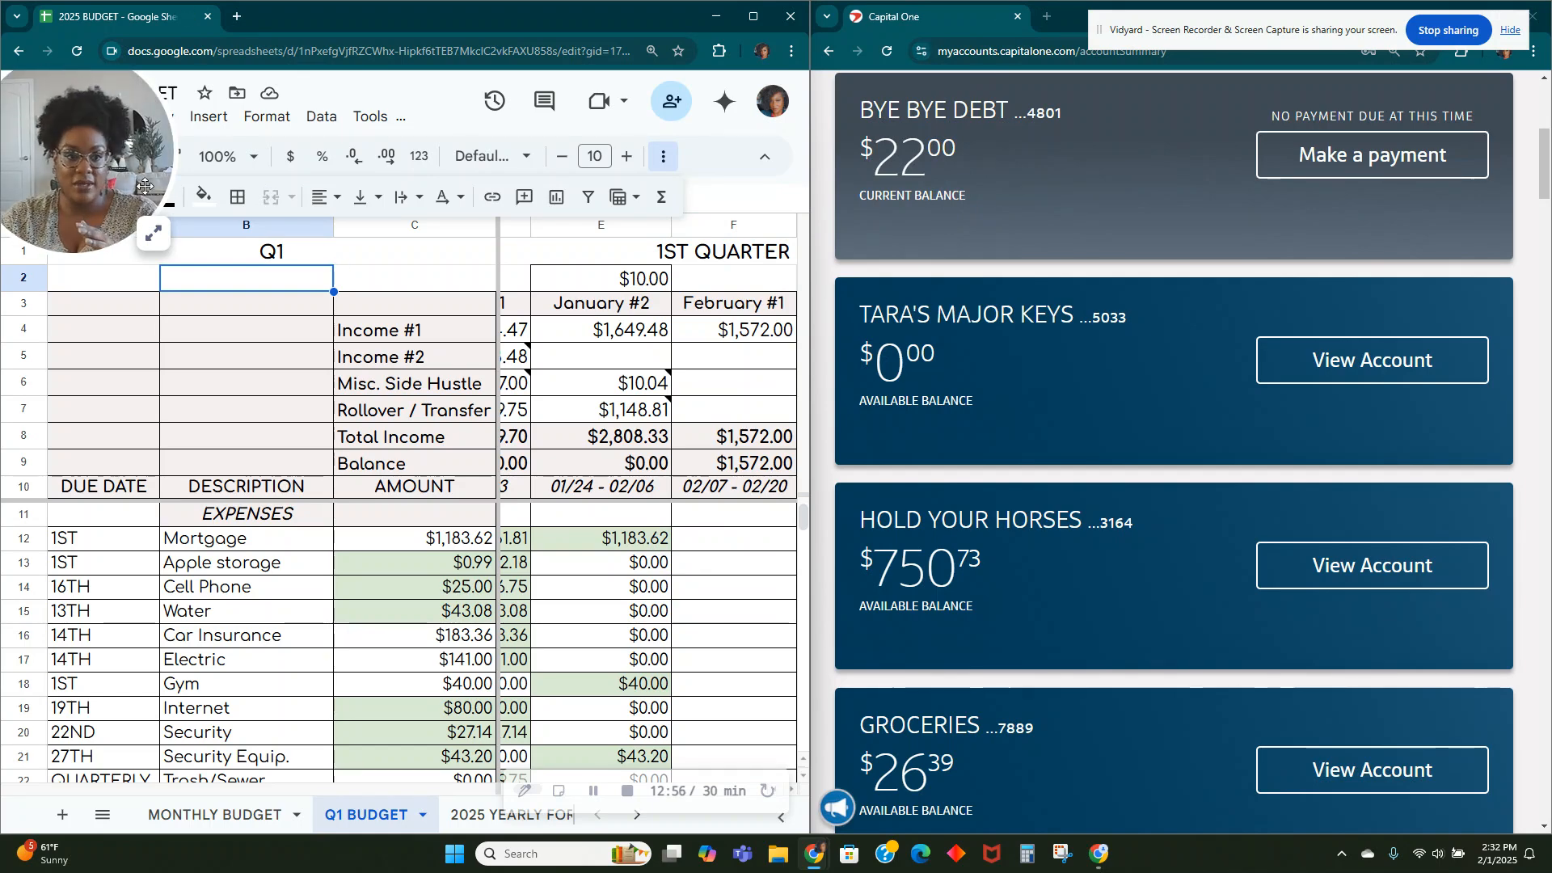
{"action": "left_click", "coordinate": [158, 231]}
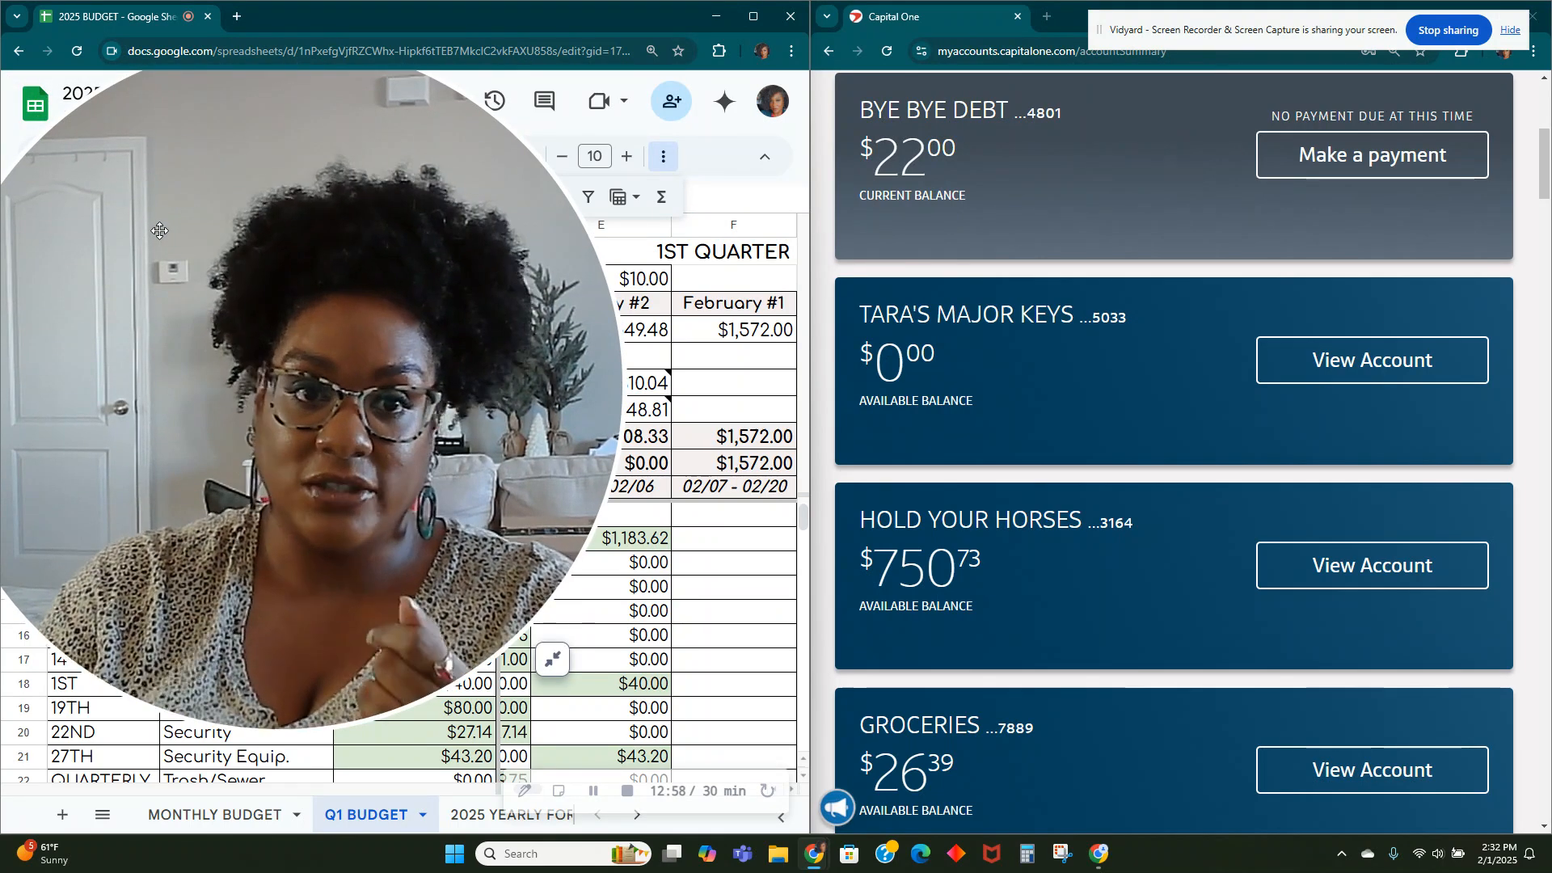
{"action": "left_click_drag", "start_coordinate": [159, 232], "coordinate": [416, 277]}
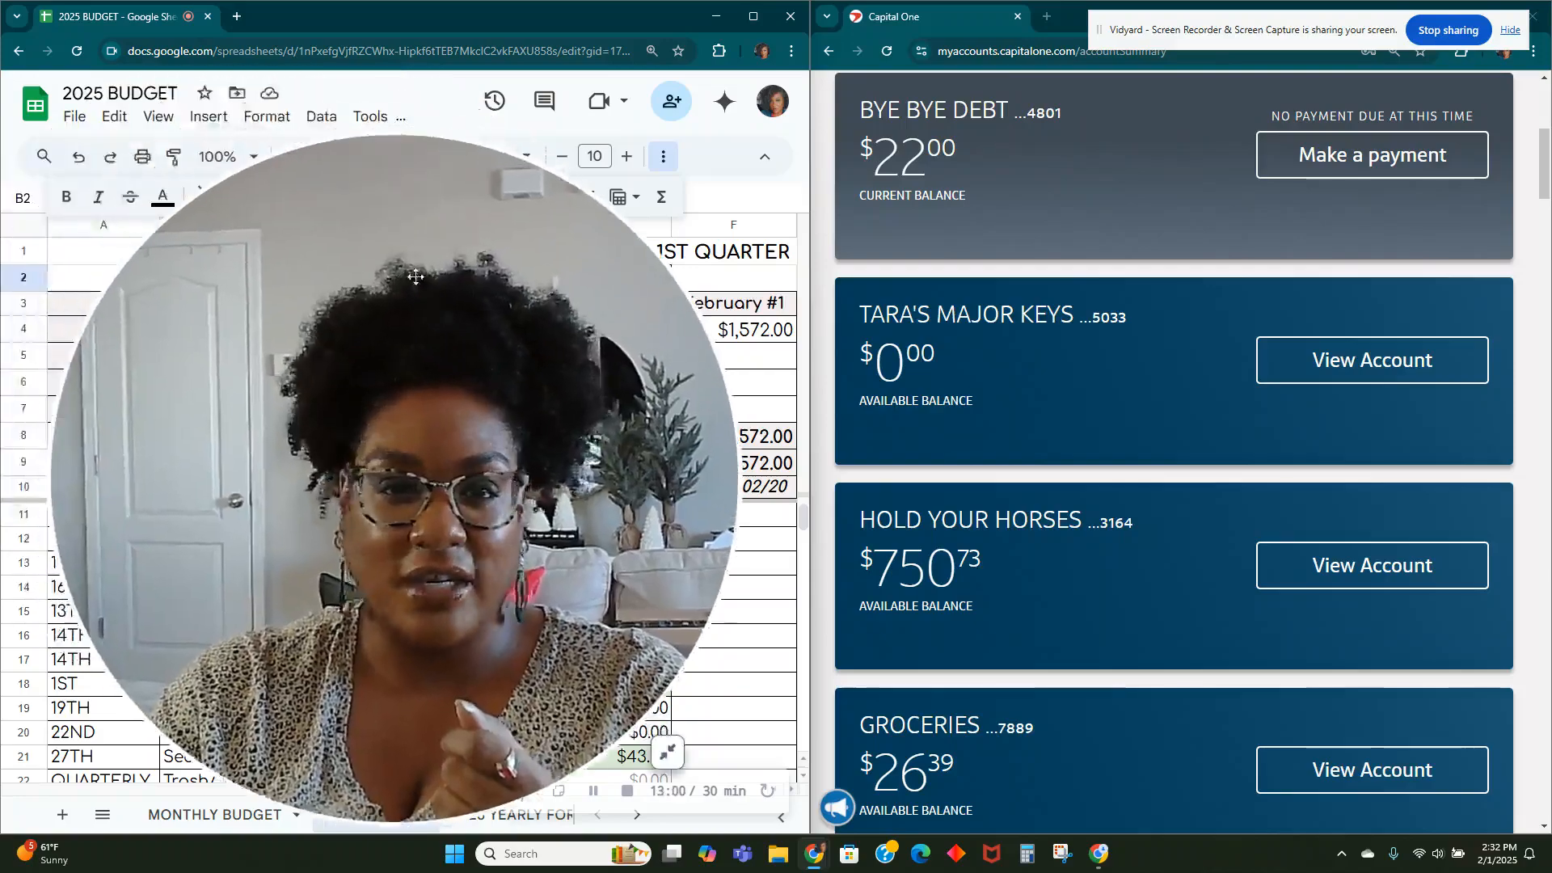